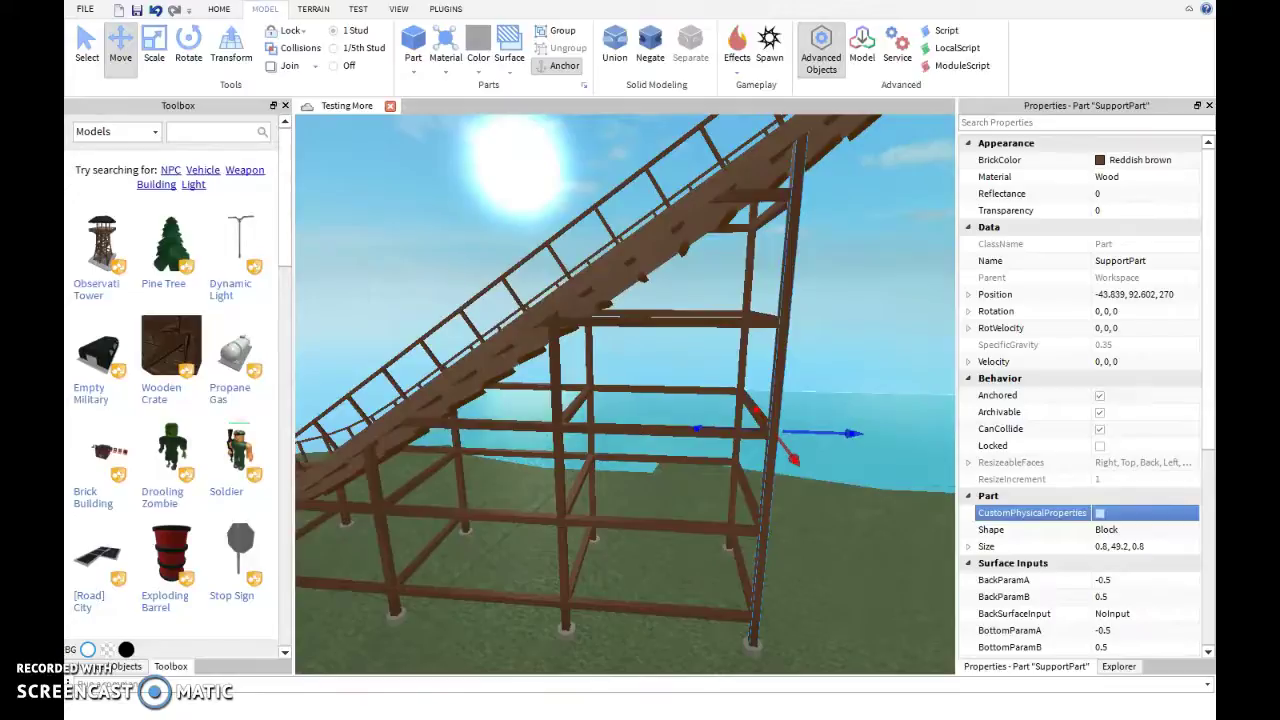
Set the support post copy's Z position to 250 and stretch its upper end toward the underside of the track
{"action": "left_click", "coordinate": [1133, 294]}
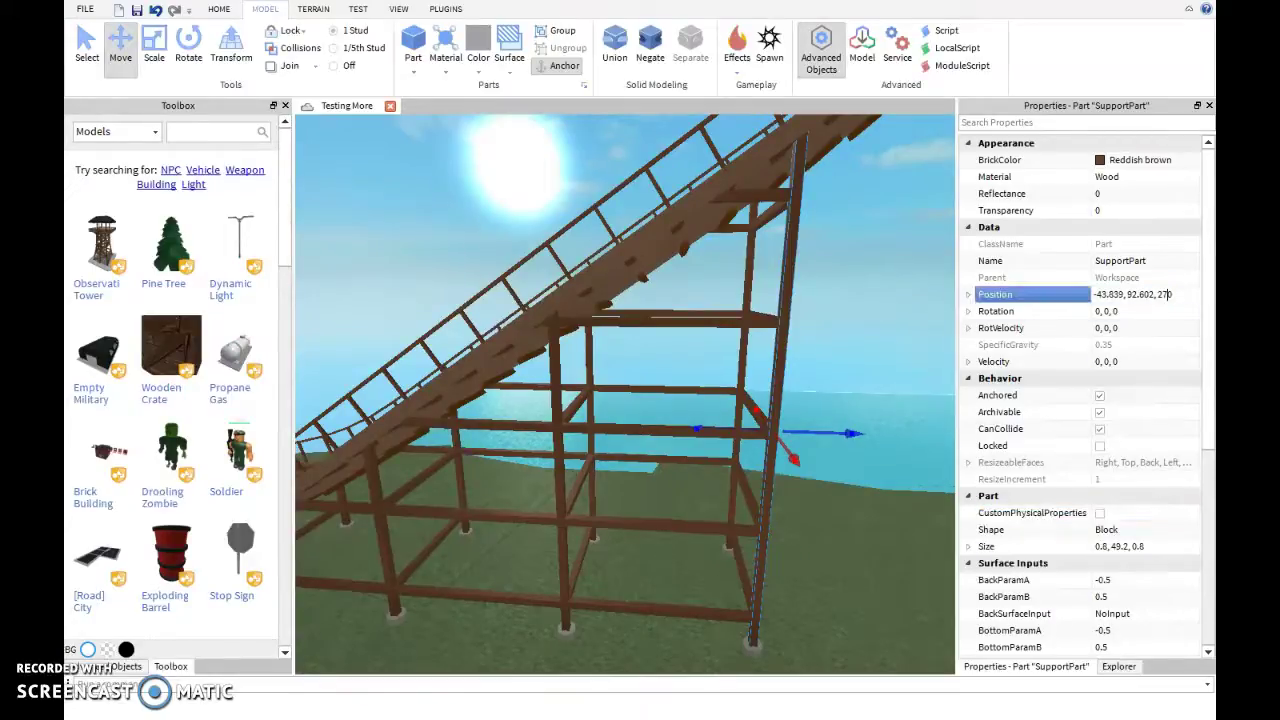
{"action": "type", "text": "5"}
{"action": "key", "text": "Return"}
{"action": "key", "text": "f"}
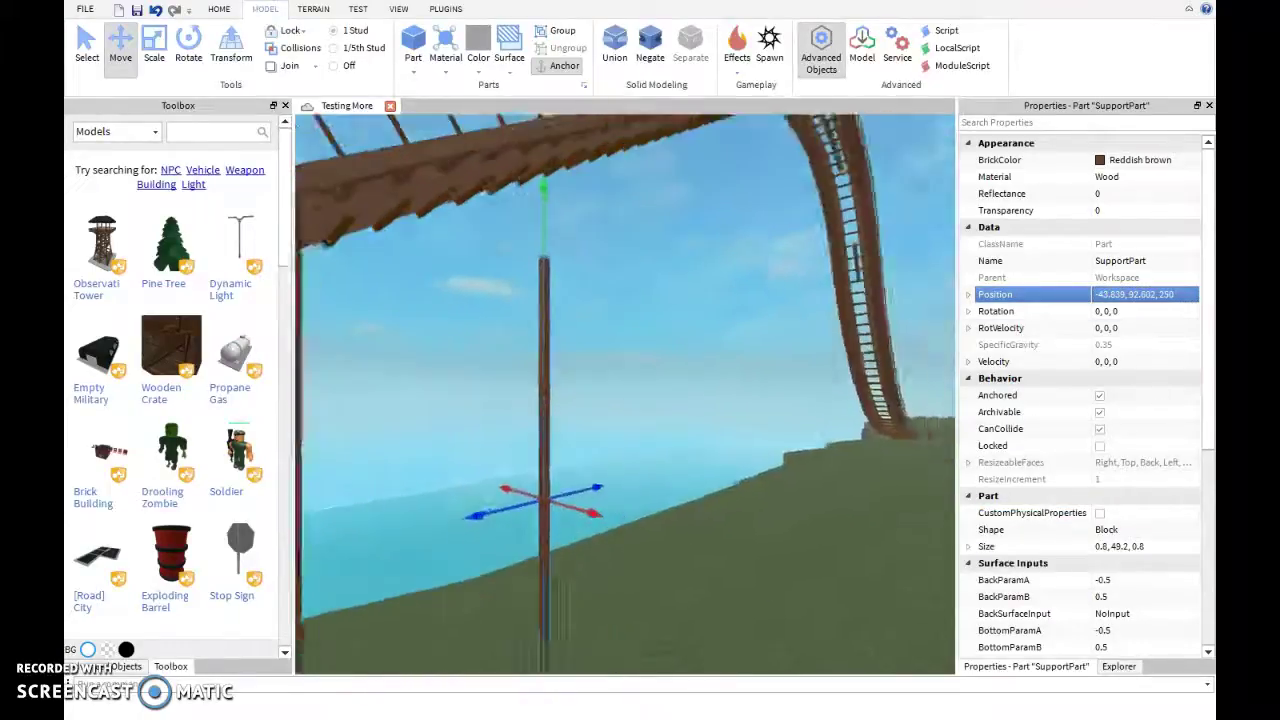
{"action": "key", "text": "ctrl+3"}
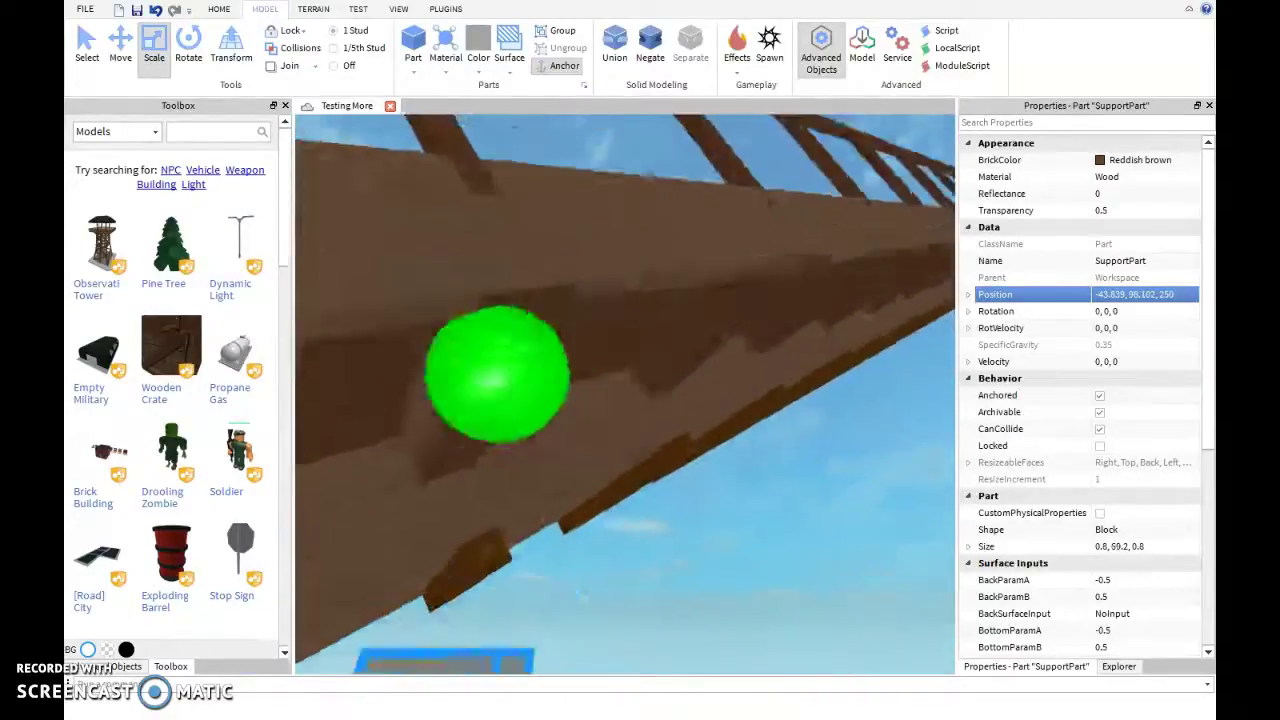
Examine how the existing support posts at Z 290 and 270 meet the underside of the track
{"action": "left_click", "coordinate": [620, 460]}
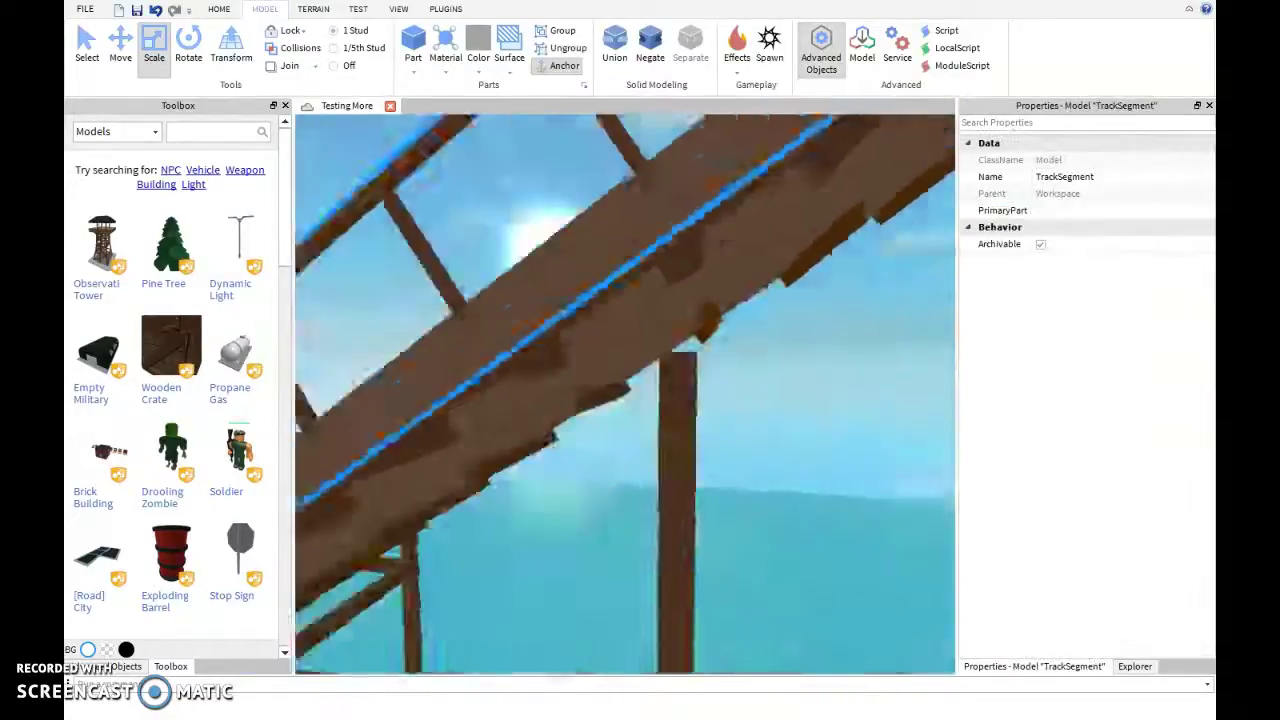
{"action": "left_click", "coordinate": [575, 400]}
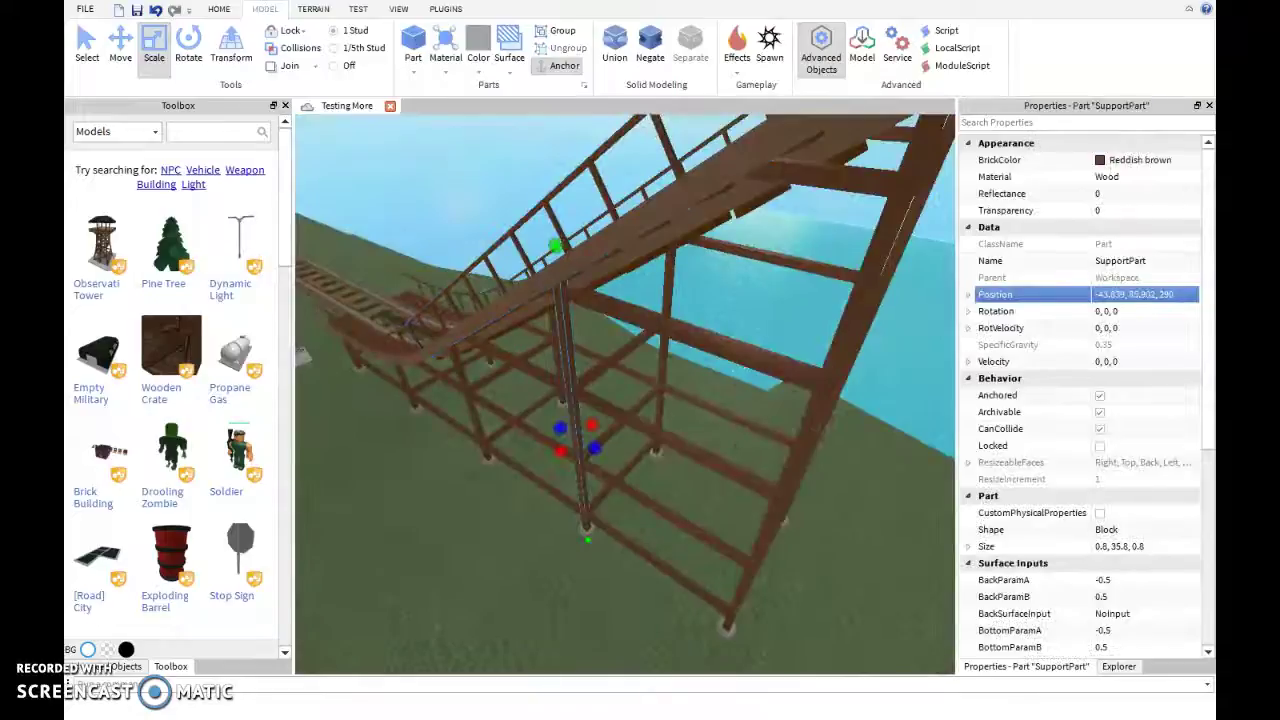
{"action": "key", "text": "ctrl+z"}
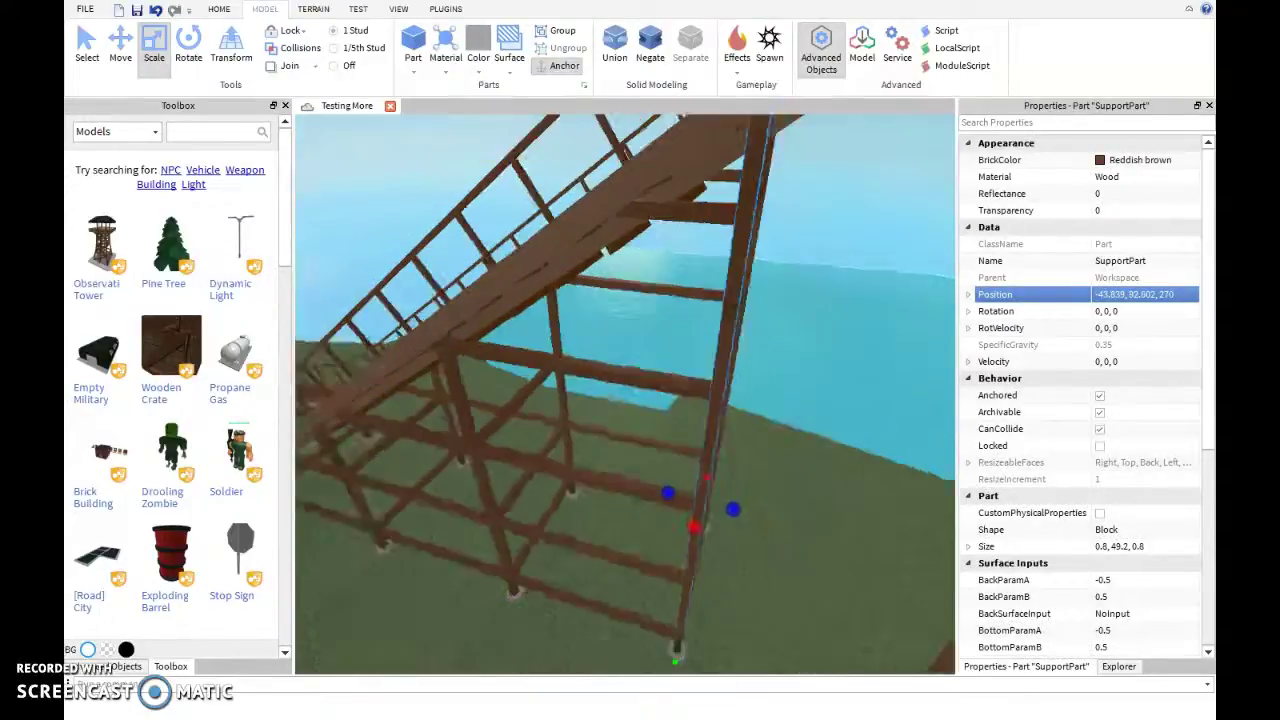
{"action": "key", "text": "s"}
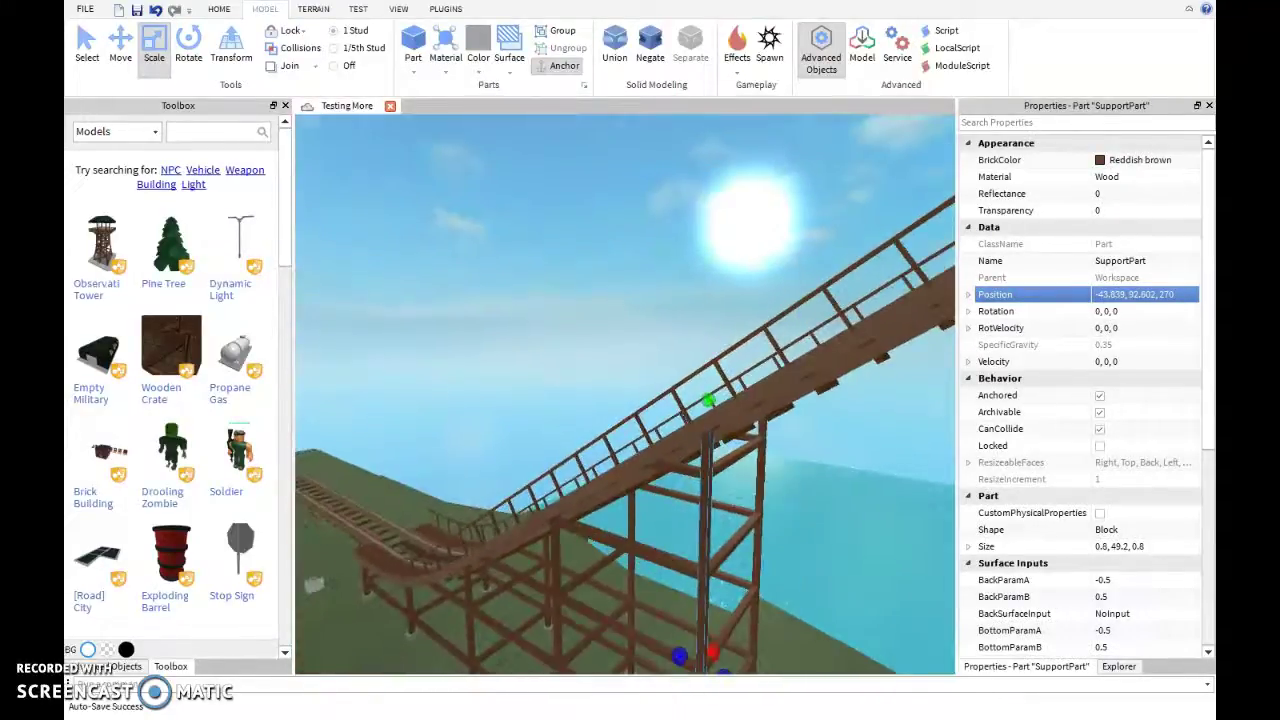
{"action": "right_click_drag", "start_coordinate": [625, 395], "coordinate": [790, 475]}
{"action": "key", "text": "ctrl+z"}
{"action": "key", "text": "ctrl+z"}
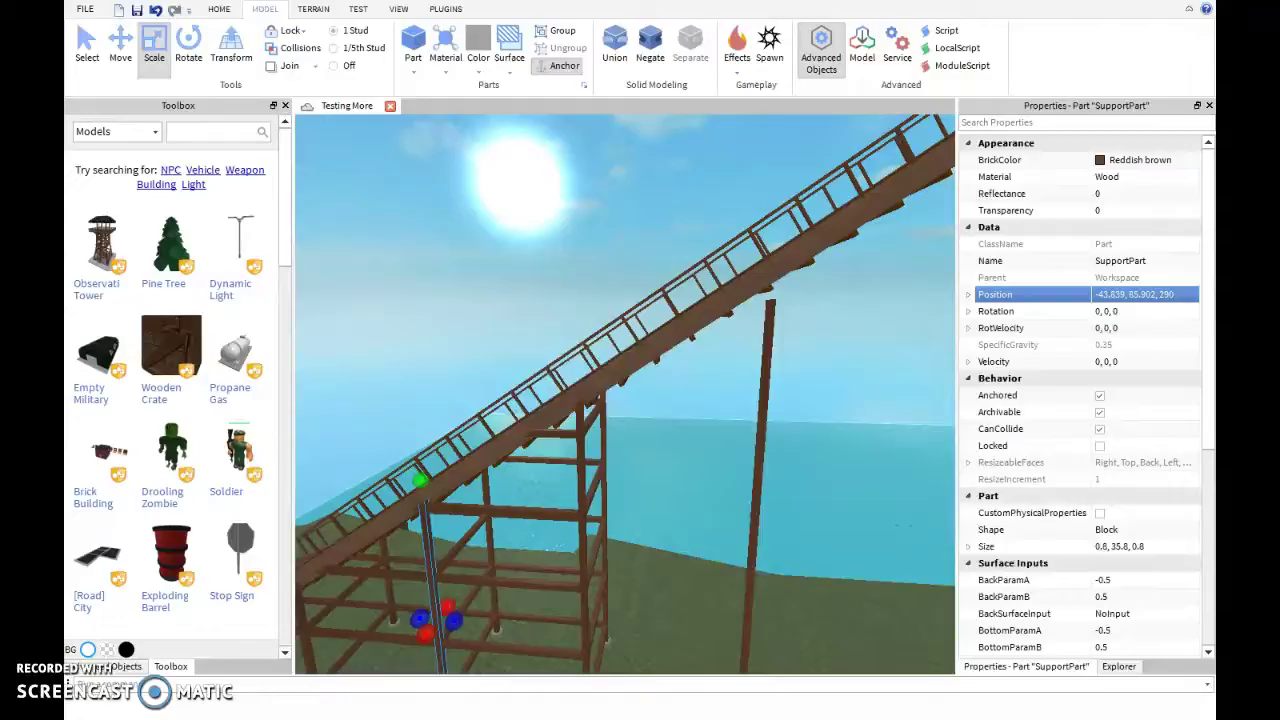
{"action": "key", "text": "ctrl+z"}
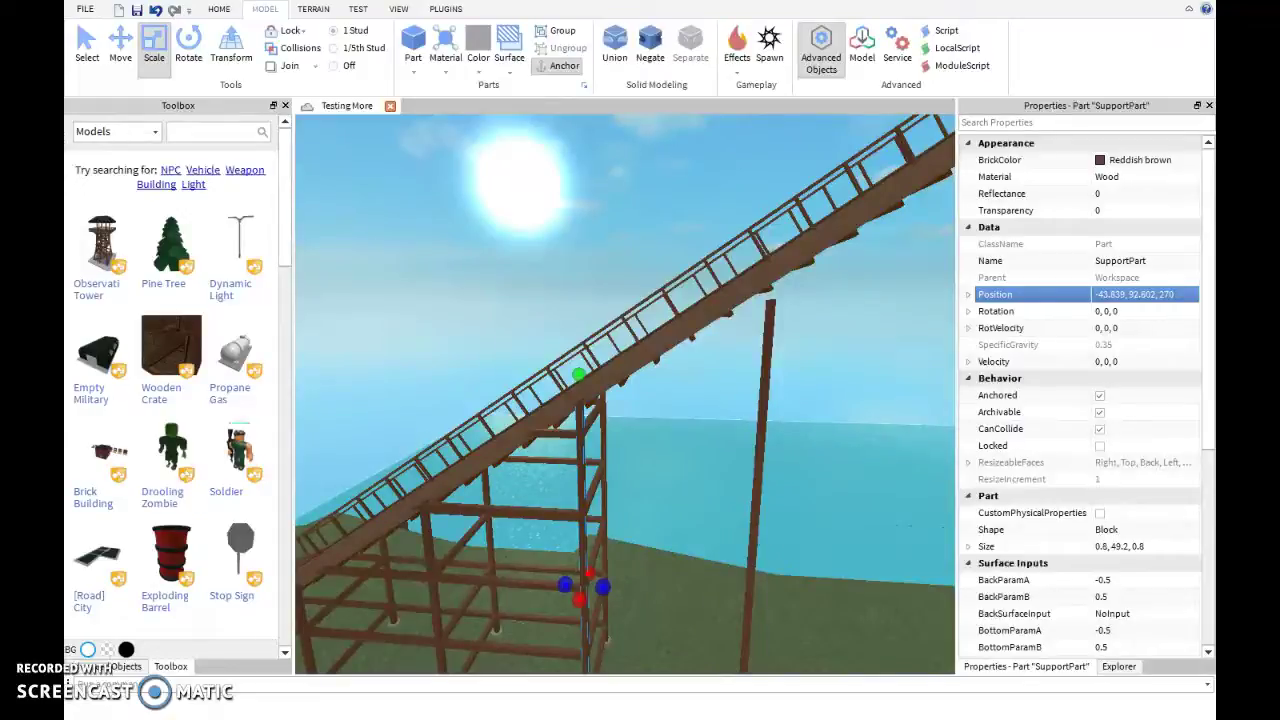
{"action": "right_click_drag", "start_coordinate": [625, 400], "coordinate": [555, 320]}
Lengthen the post at Z 250 upward to a height of 62.2 so its top meets the track
{"action": "left_click_drag", "start_coordinate": [546, 470], "coordinate": [555, 437]}
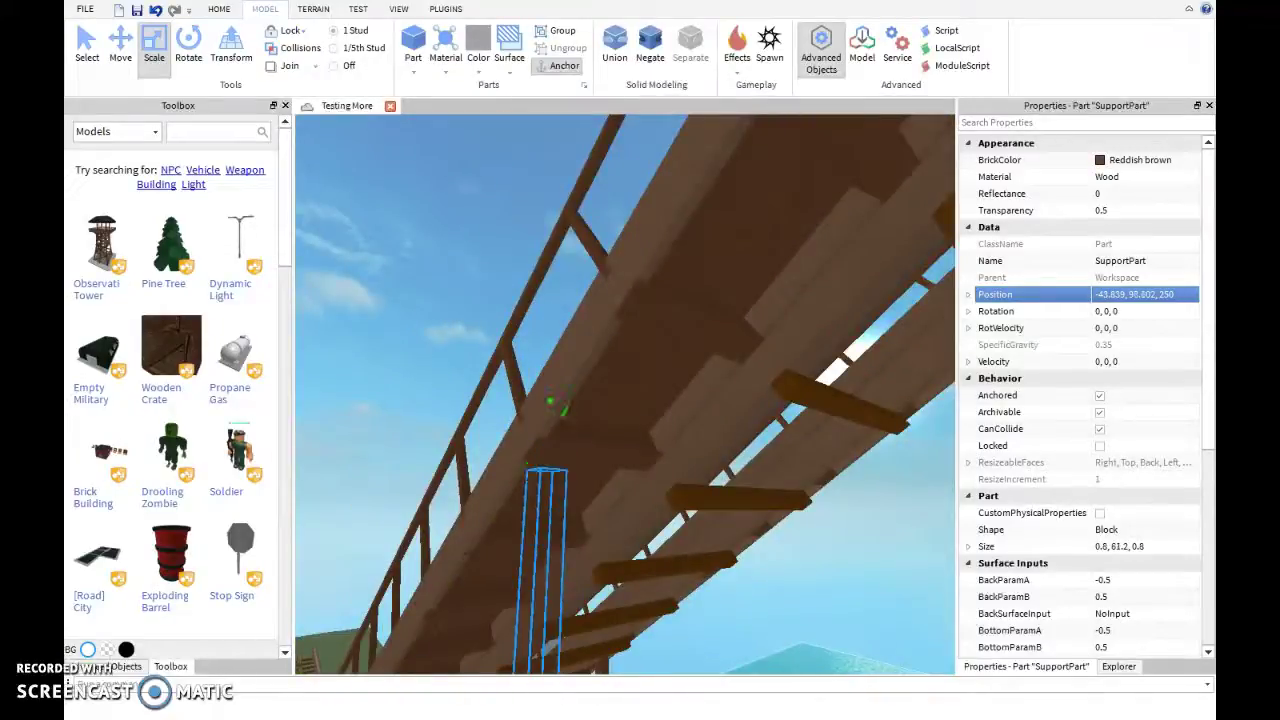
{"action": "scroll", "coordinate": [600, 400], "scroll_direction": "up", "scroll_amount": 5}
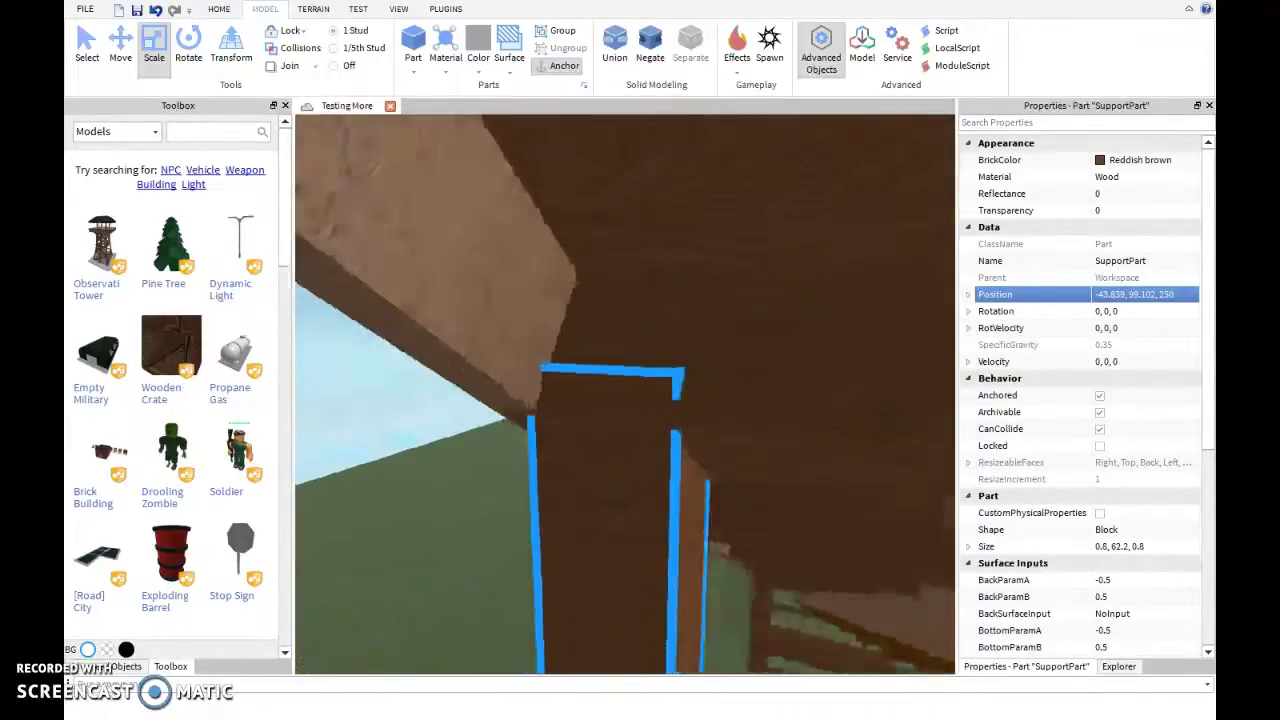
{"action": "scroll", "coordinate": [625, 395], "scroll_direction": "down", "scroll_amount": 10}
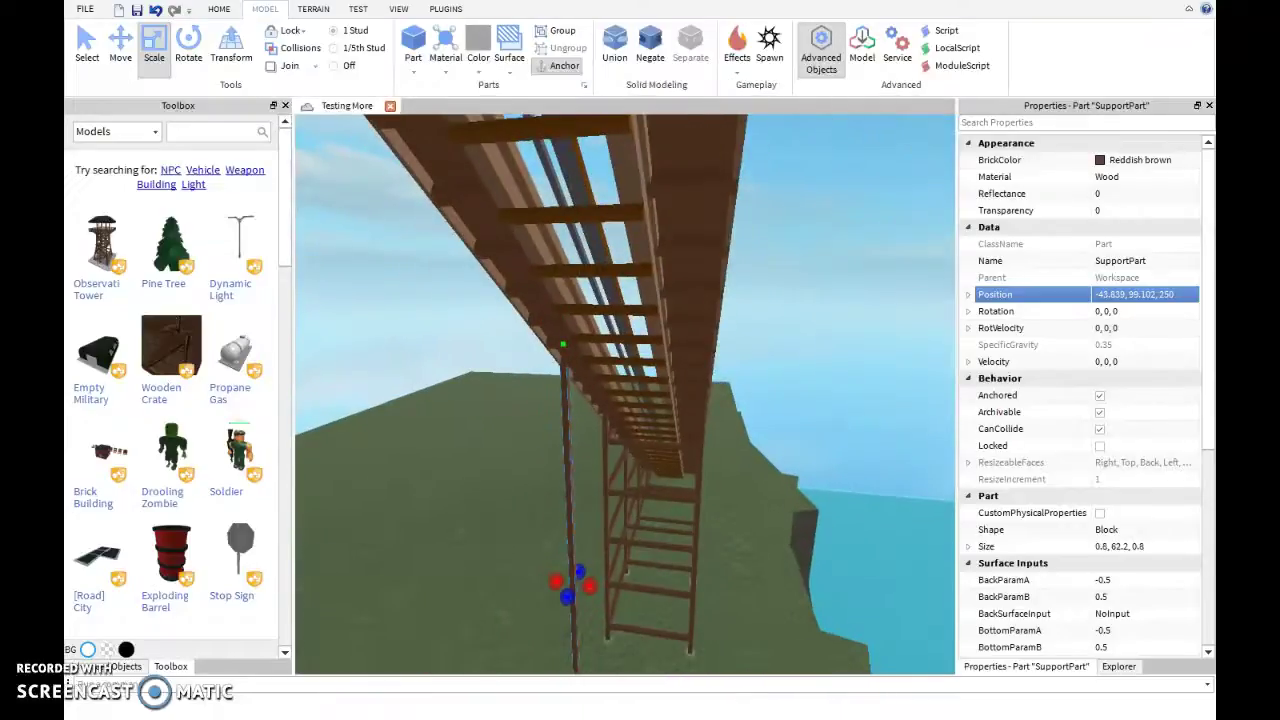
Place a copy of the 62.2-high post under the opposite side of the track at X -59.439, keeping Z 250
{"action": "key", "text": "ctrl+2"}
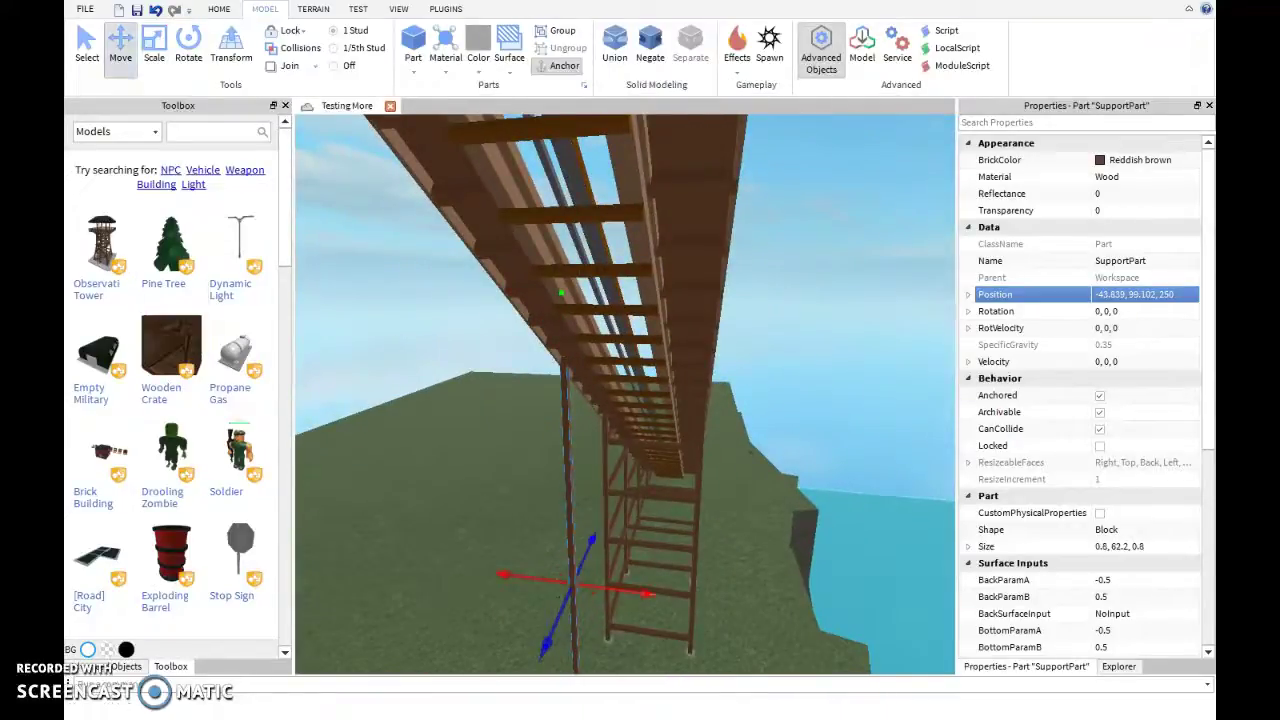
{"action": "left_click_drag", "start_coordinate": [648, 593], "coordinate": [765, 607]}
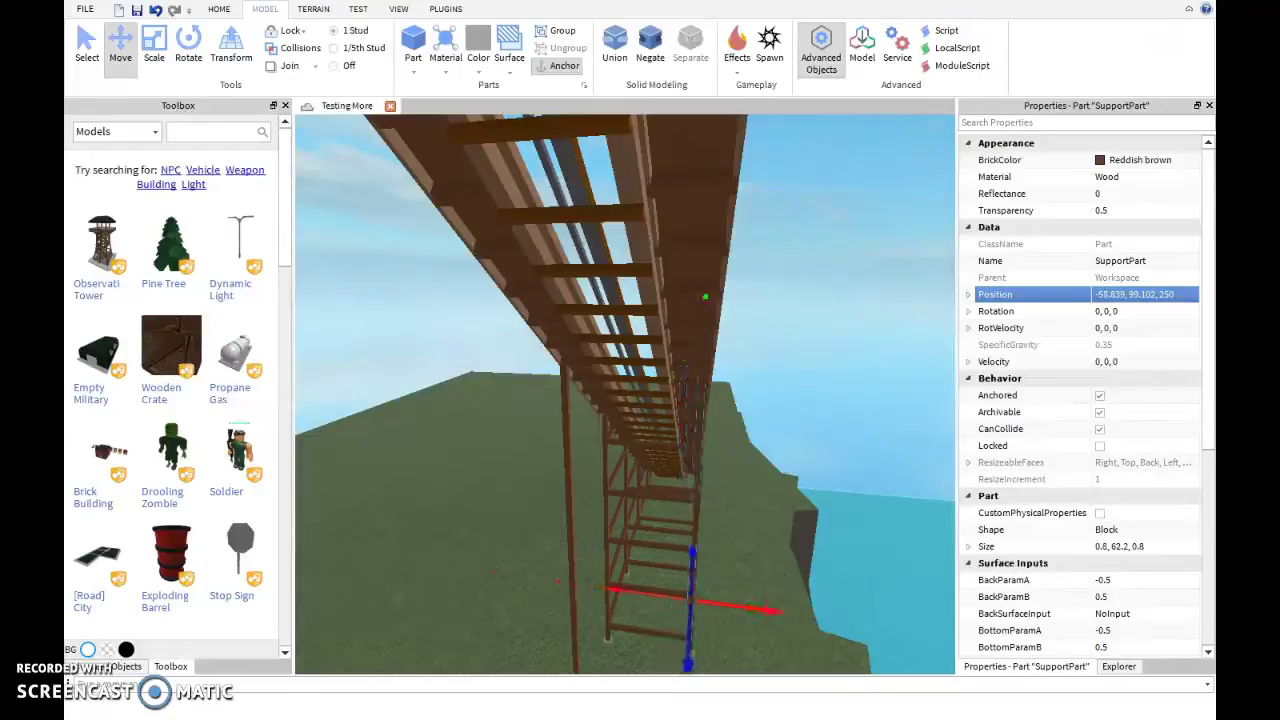
{"action": "key", "text": "ctrl+1"}
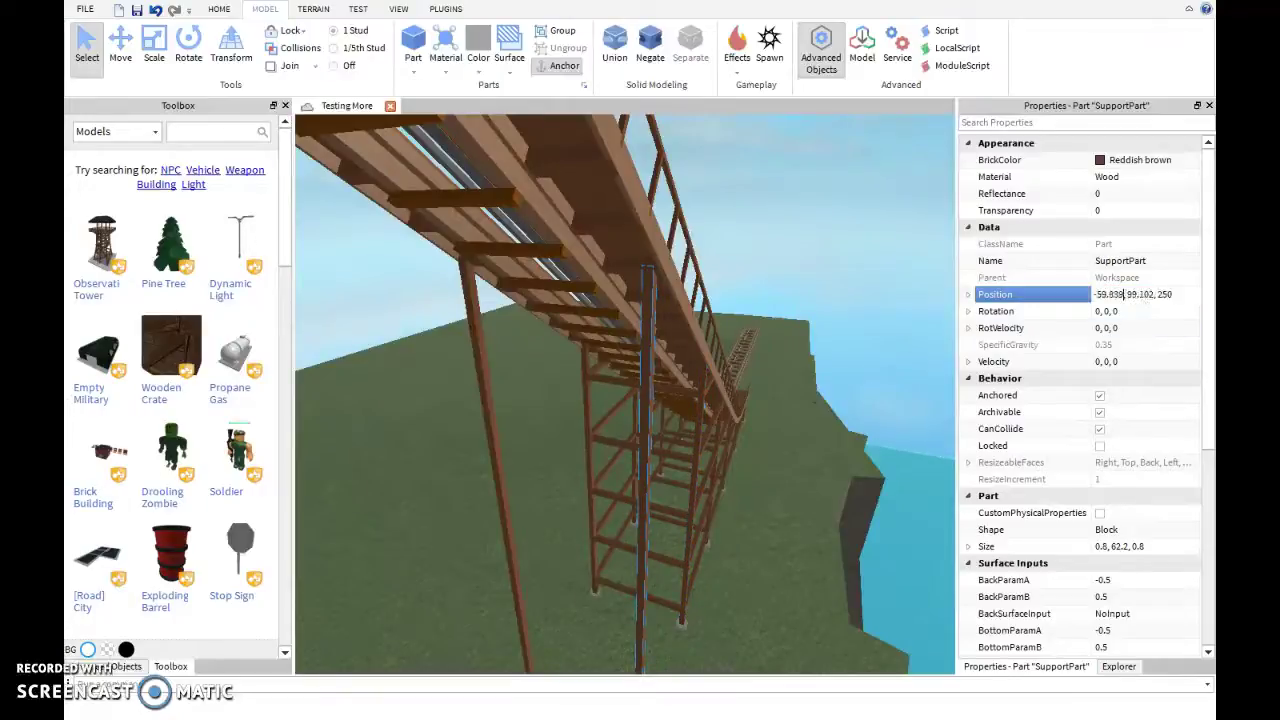
{"action": "key", "text": "Return"}
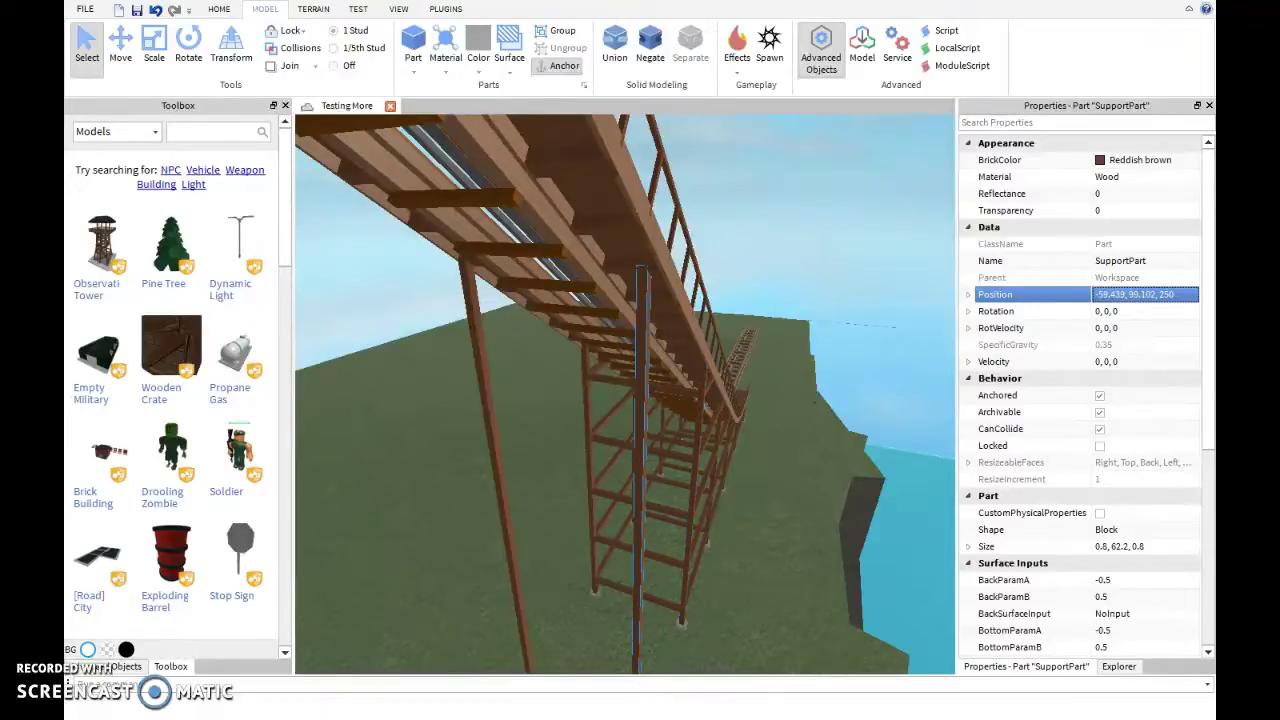
Extend the lowest horizontal beam on the X -60.439 side to a length of 99.2, out to the new post
{"action": "key", "text": "w"}
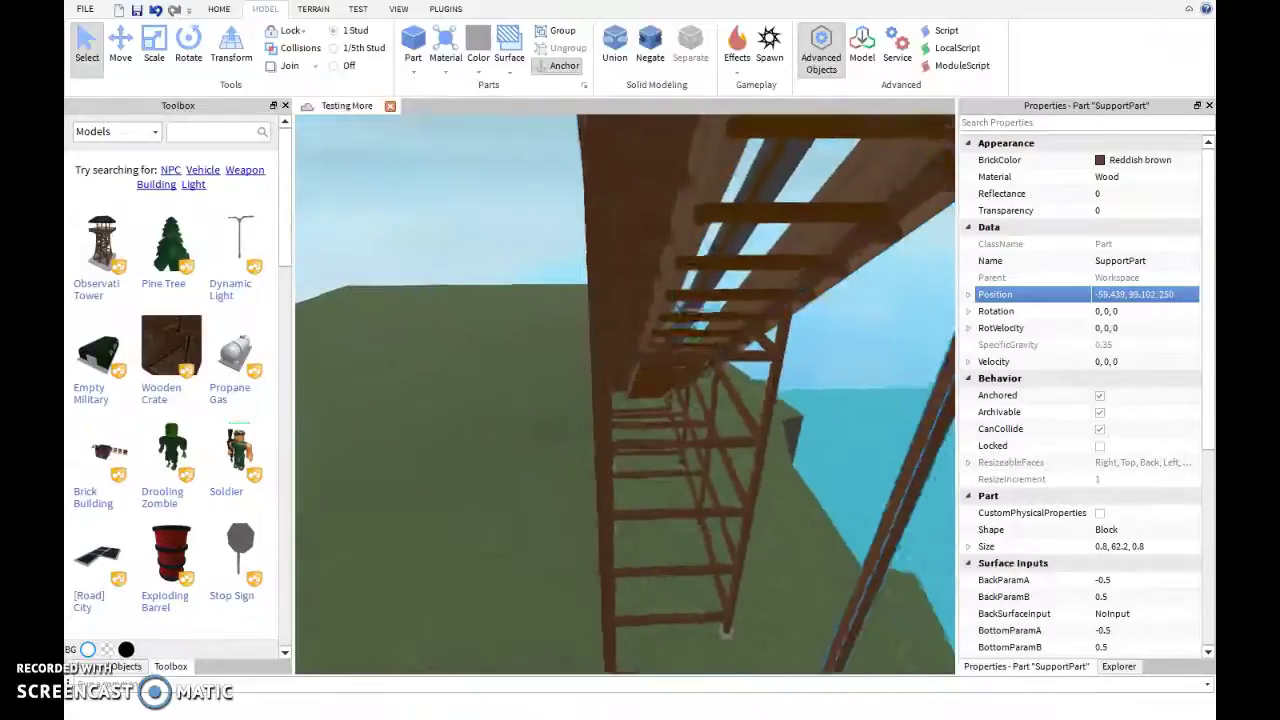
{"action": "key", "text": "w"}
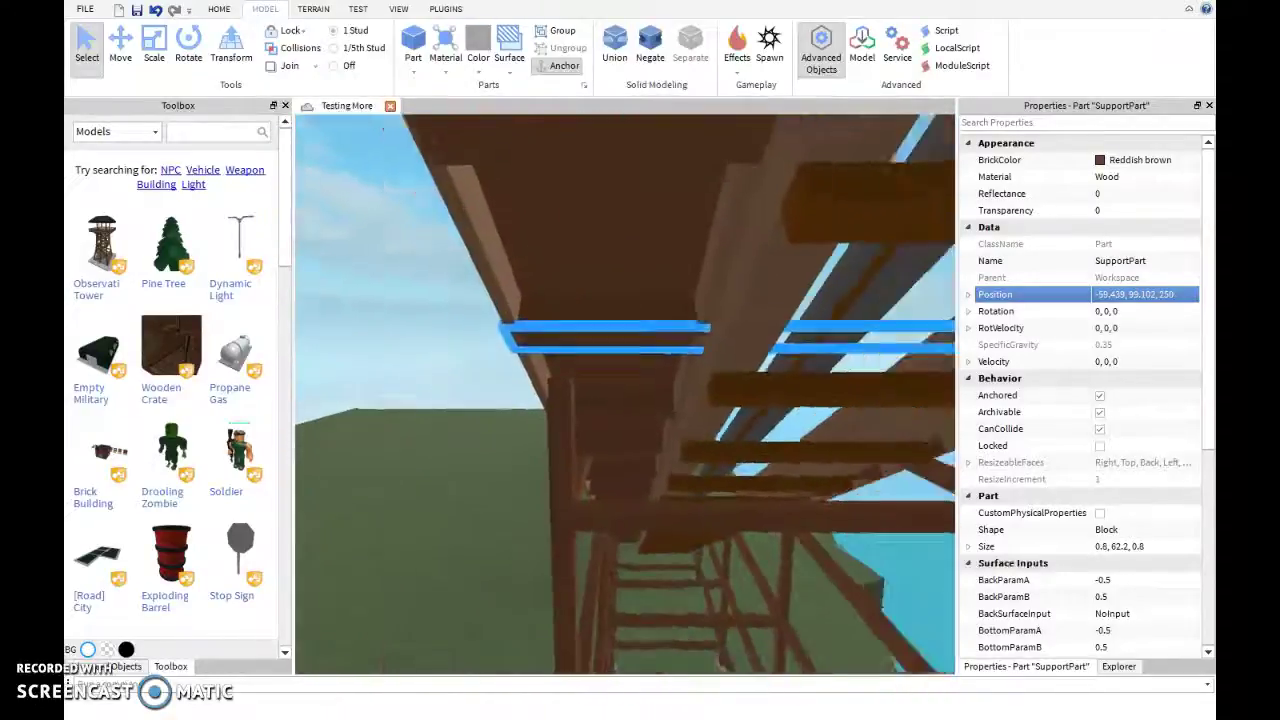
{"action": "key", "text": "w"}
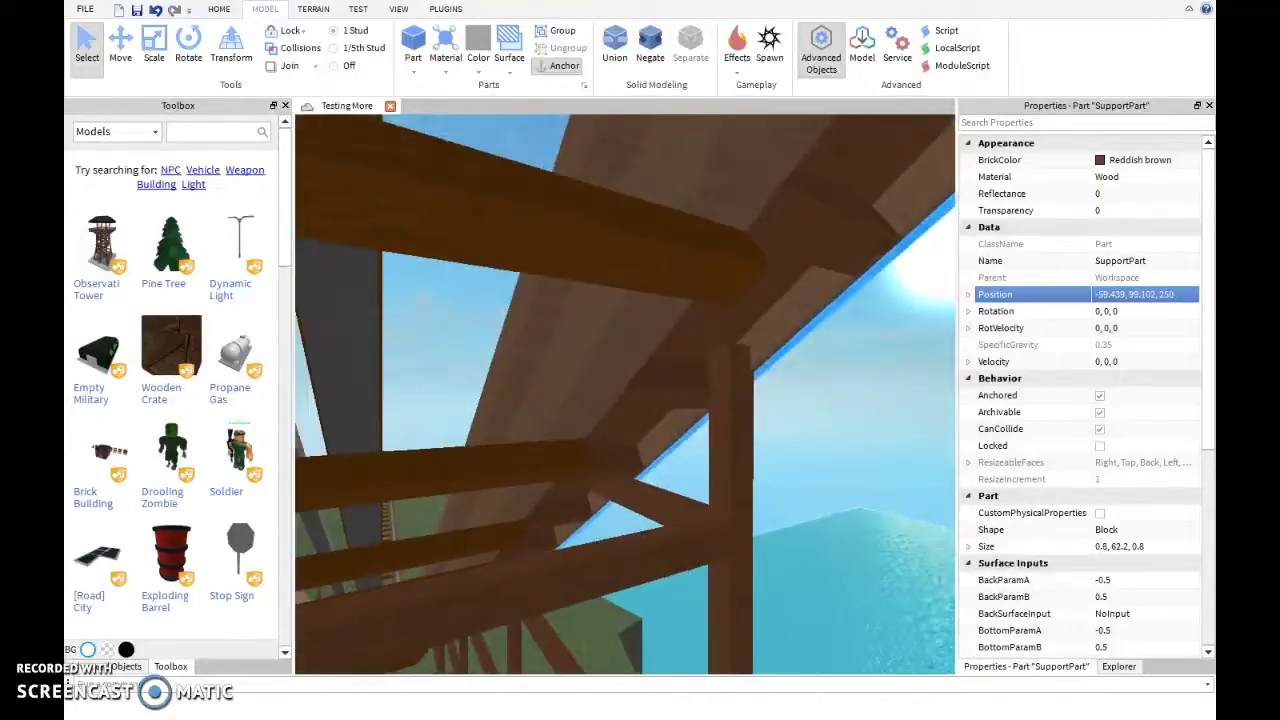
{"action": "key", "text": "w"}
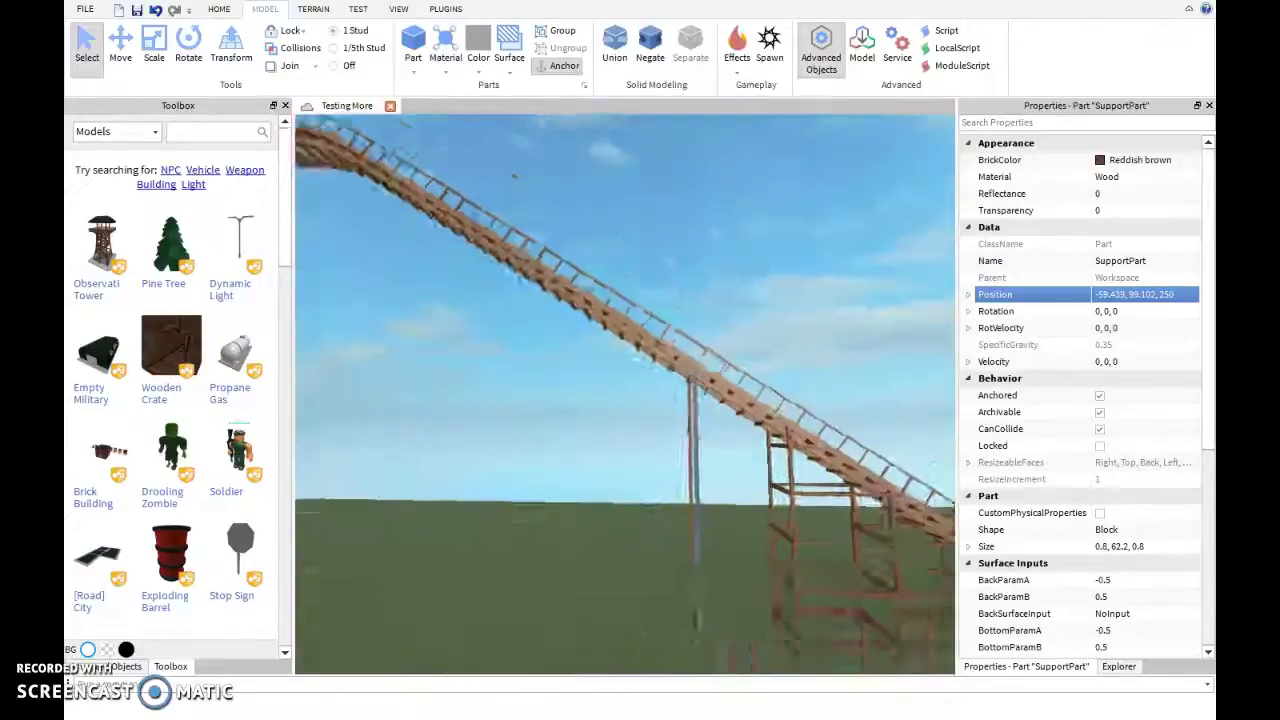
{"action": "key", "text": "w"}
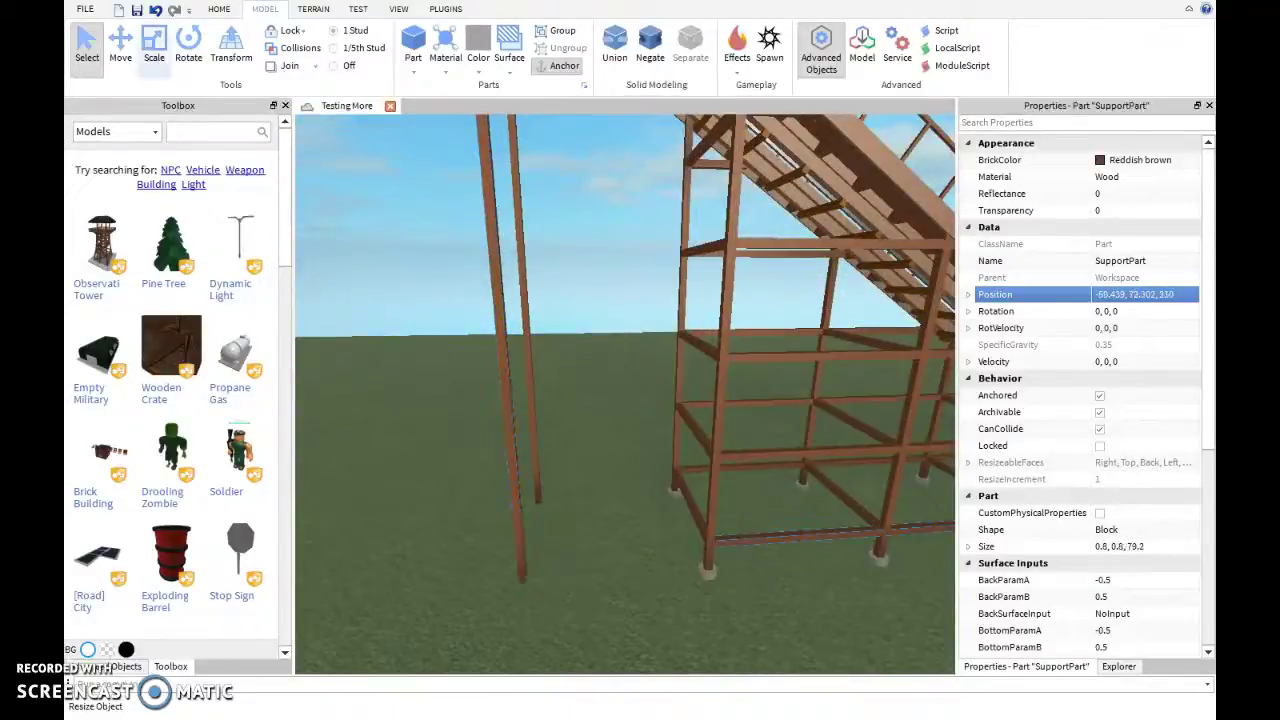
{"action": "key", "text": "ctrl+3"}
{"action": "key", "text": "w"}
{"action": "left_click_drag", "start_coordinate": [727, 363], "coordinate": [583, 337]}
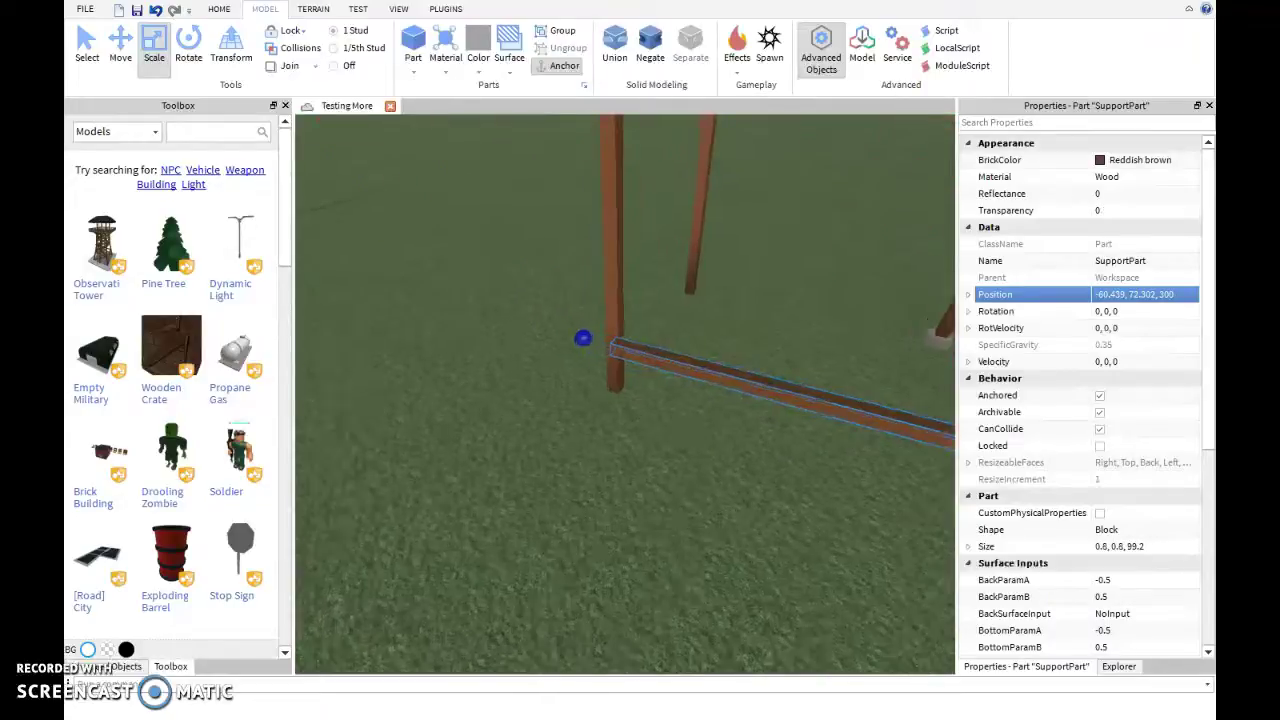
Set the X position of the copied post at Z 250 to -60.439 to line it up with the beam
{"action": "key", "text": "w"}
{"action": "key", "text": "s"}
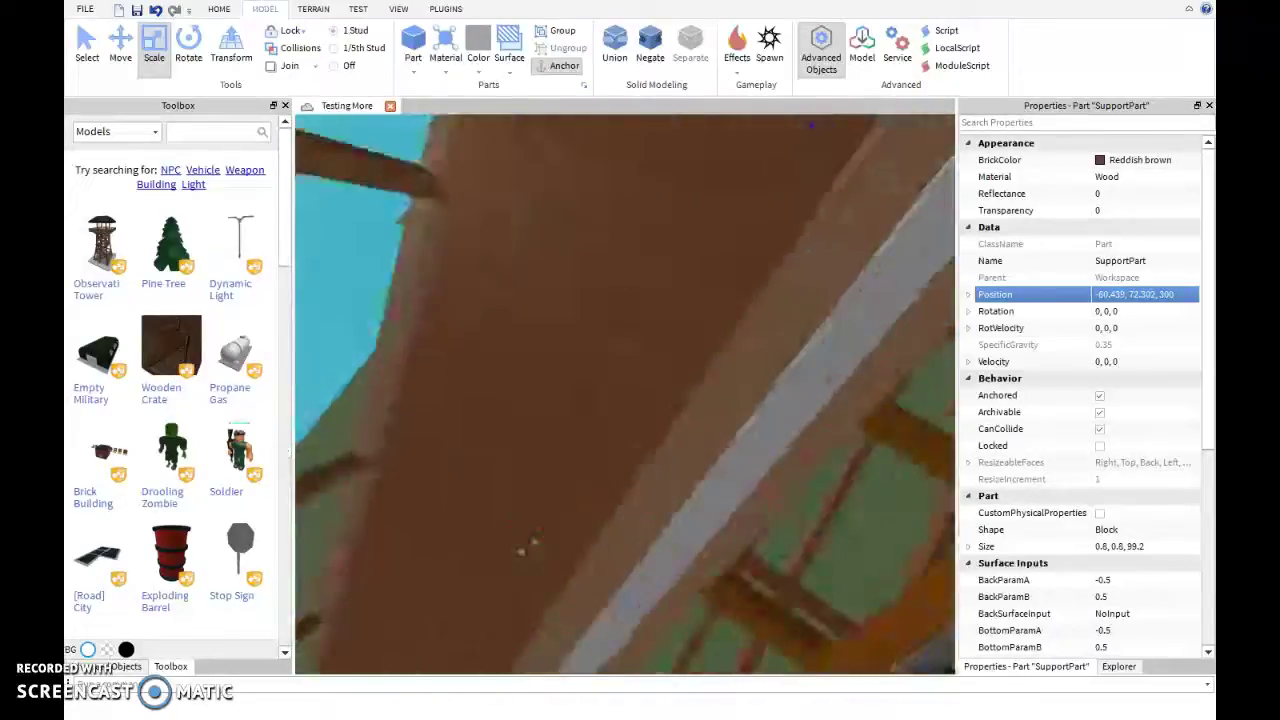
{"action": "right_click_drag", "start_coordinate": [625, 400], "coordinate": [625, 320]}
{"action": "key", "text": "w"}
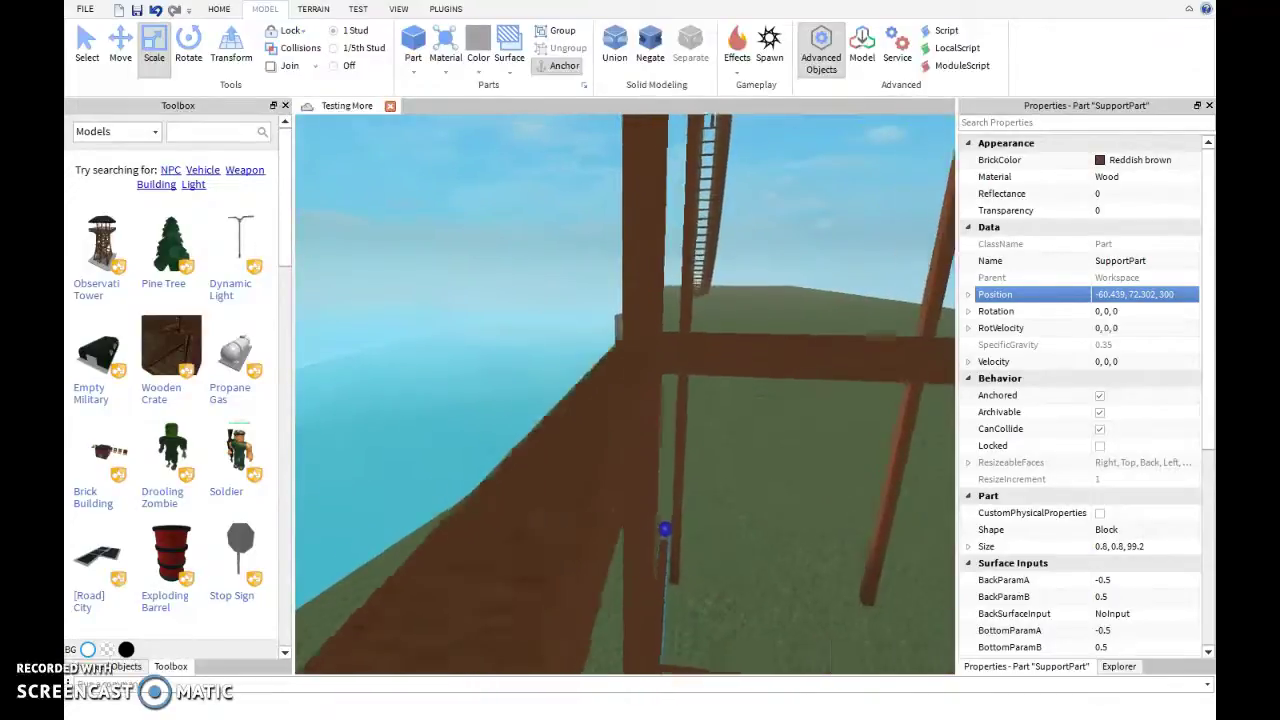
{"action": "left_click", "coordinate": [710, 450]}
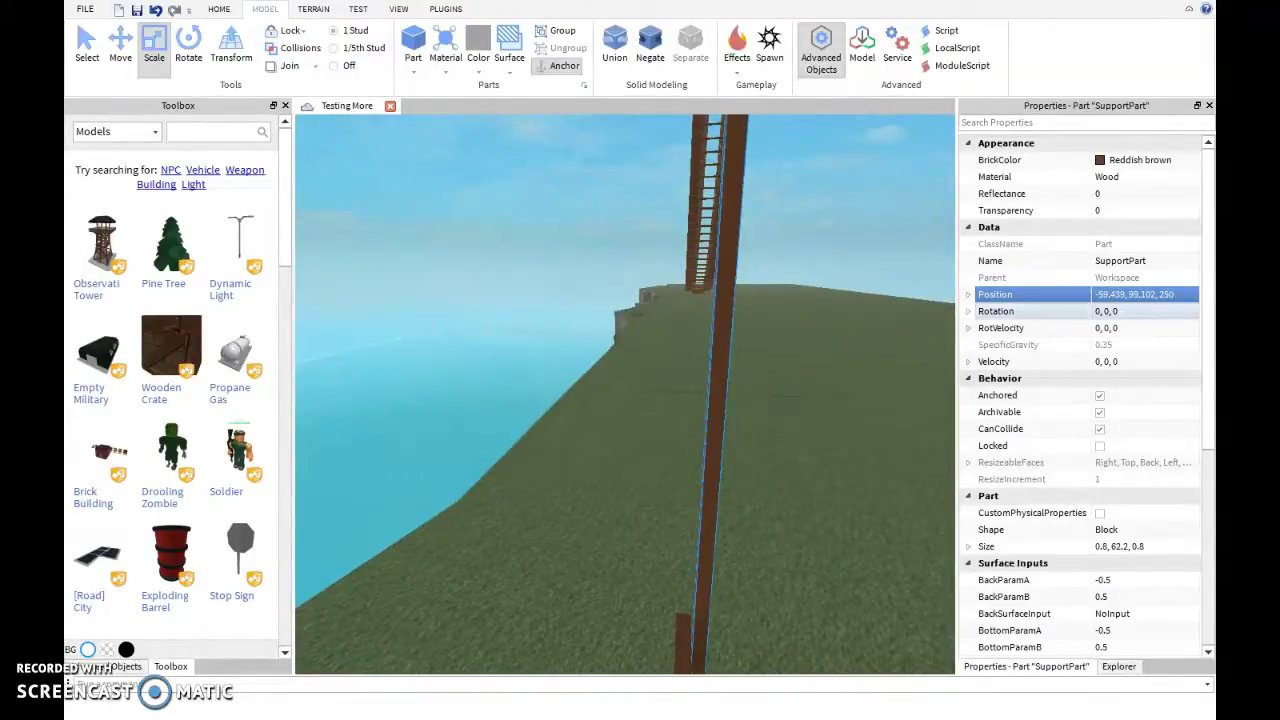
{"action": "left_click", "coordinate": [712, 420]}
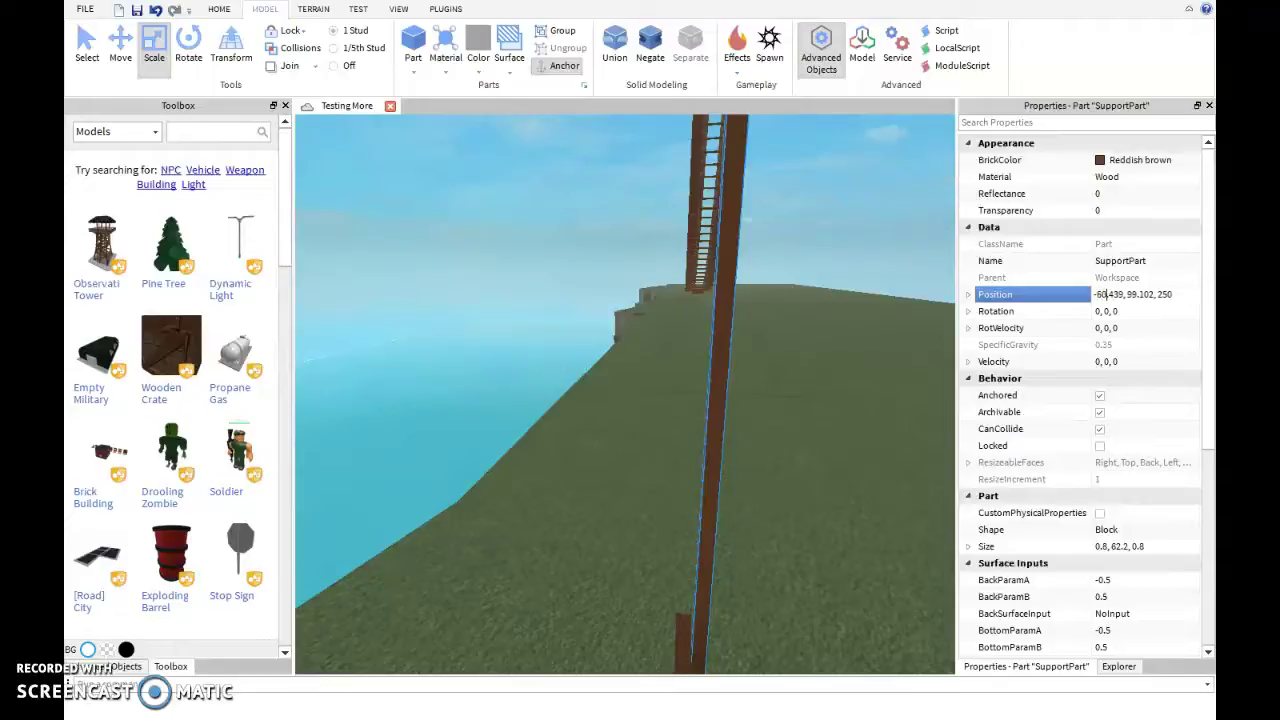
{"action": "key", "text": "Return"}
Extend the lowest horizontal beam on the X -43.839 side to a length of 99.2, out to its new post
{"action": "key", "text": "s"}
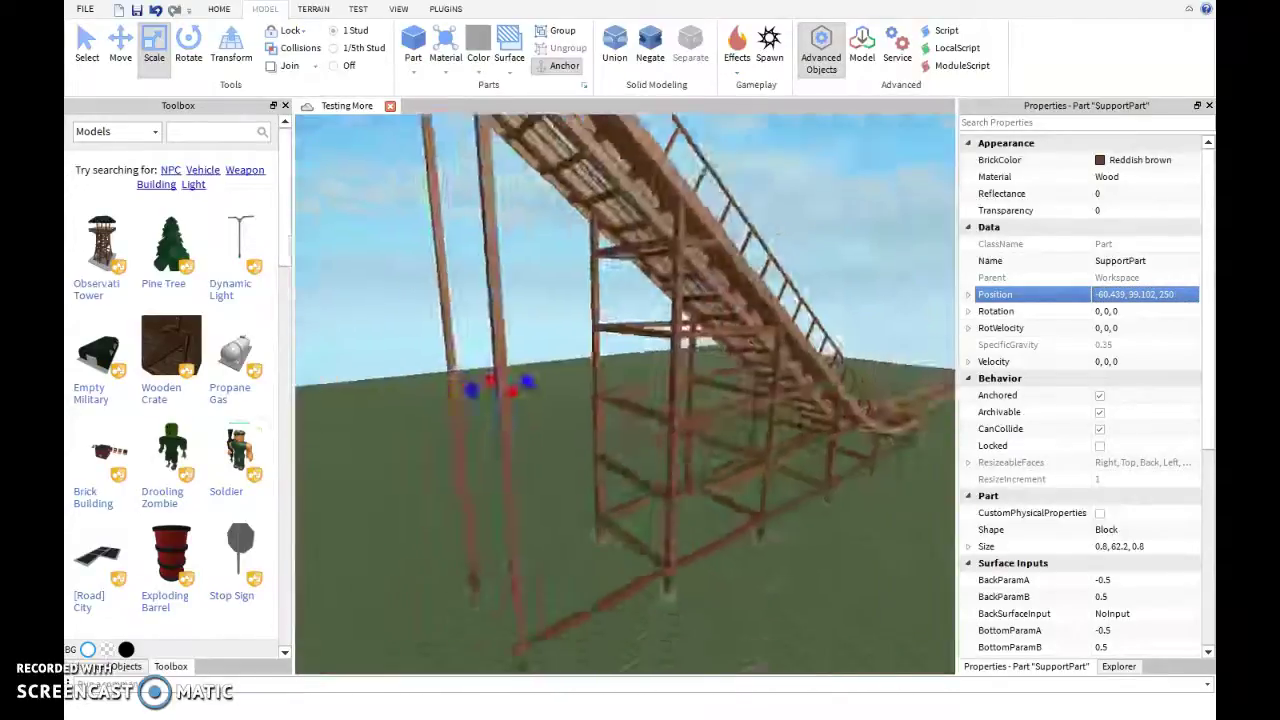
{"action": "left_click", "coordinate": [775, 420]}
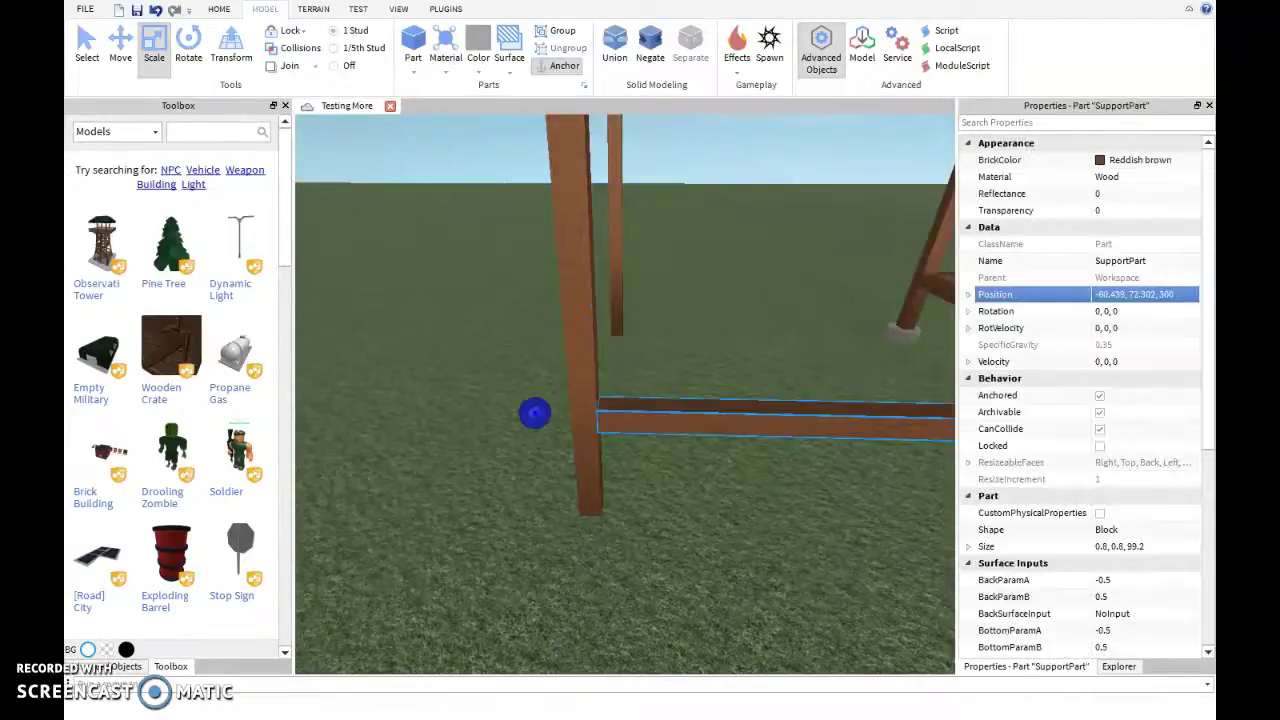
{"action": "right_click_drag", "start_coordinate": [535, 413], "coordinate": [657, 391]}
{"action": "left_click", "coordinate": [690, 386]}
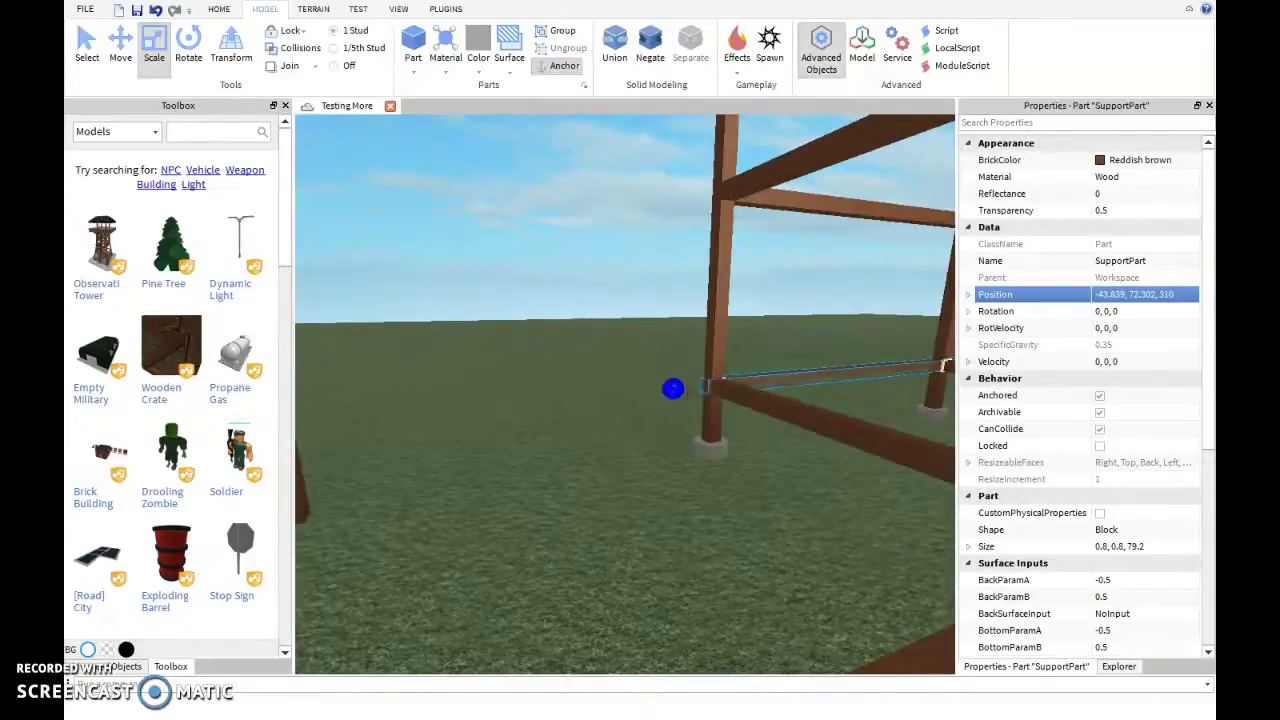
{"action": "left_click_drag", "start_coordinate": [672, 388], "coordinate": [559, 375]}
{"action": "right_click_drag", "start_coordinate": [520, 375], "coordinate": [640, 380]}
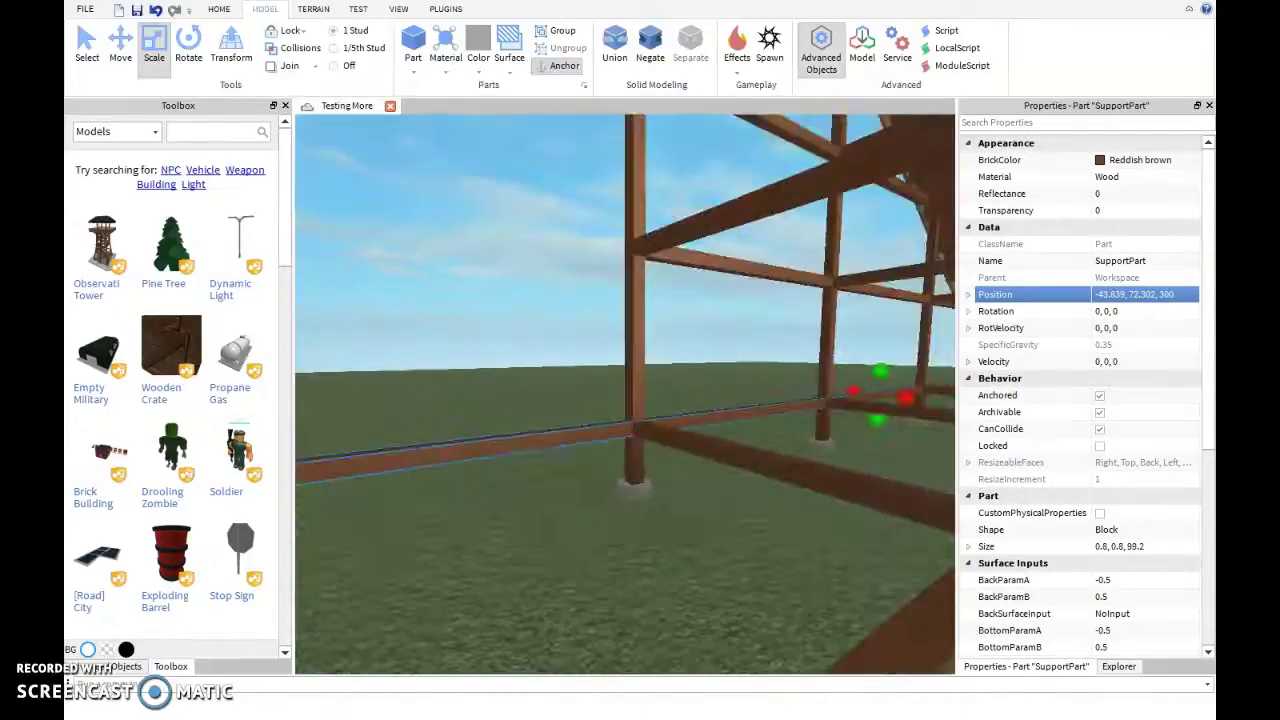
Extend the second-level horizontal beam on the X -43.839 side out to the new post
{"action": "left_click_drag", "start_coordinate": [300, 455], "coordinate": [610, 244]}
{"action": "right_click_drag", "start_coordinate": [610, 244], "coordinate": [554, 263]}
{"action": "left_click_drag", "start_coordinate": [554, 263], "coordinate": [373, 257]}
{"action": "key", "text": "ctrl+z"}
{"action": "right_click_drag", "start_coordinate": [373, 257], "coordinate": [742, 282]}
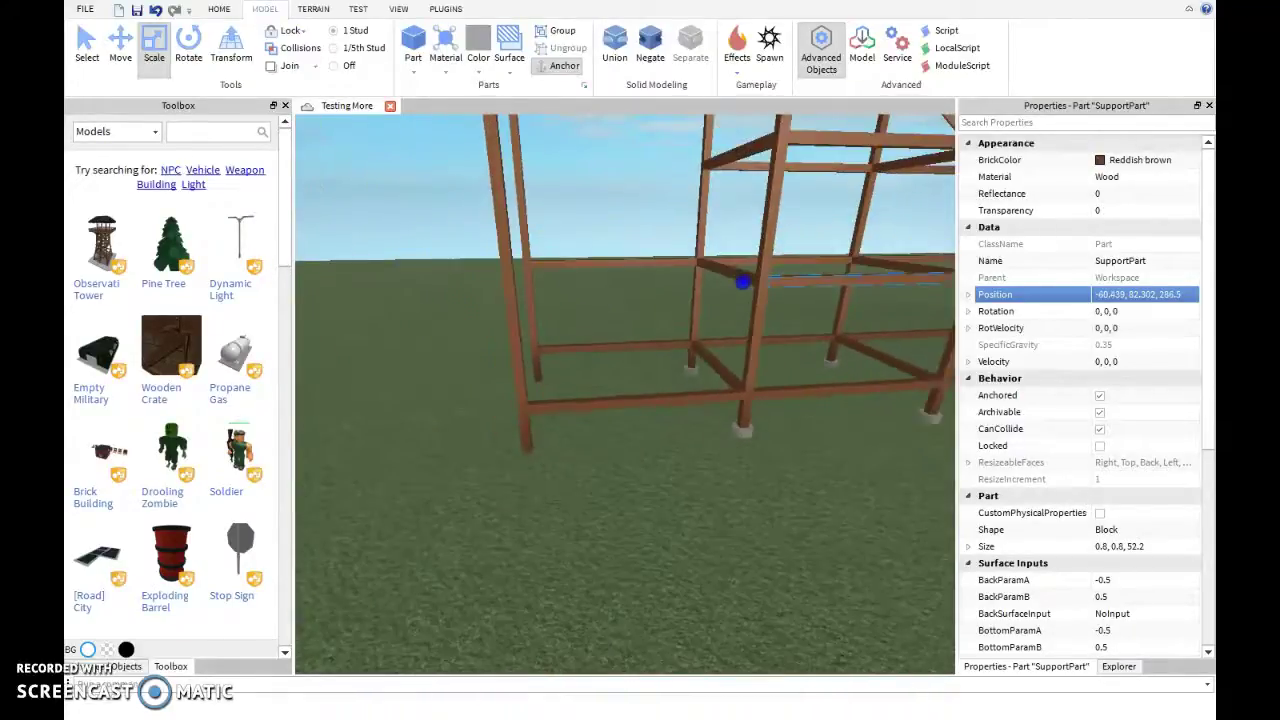
Extend the second- and third-level horizontal beams on the X -60.439 side out to the new post
{"action": "left_click_drag", "start_coordinate": [742, 282], "coordinate": [528, 287]}
{"action": "key", "text": "ctrl+z"}
{"action": "right_click_drag", "start_coordinate": [700, 380], "coordinate": [560, 400]}
{"action": "key", "text": "ctrl+z"}
Extend the X -60.439 side's beam at height 102.302 to a length of 41.8, and the one at 112.302 out to the new post
{"action": "left_click_drag", "start_coordinate": [718, 219], "coordinate": [545, 219]}
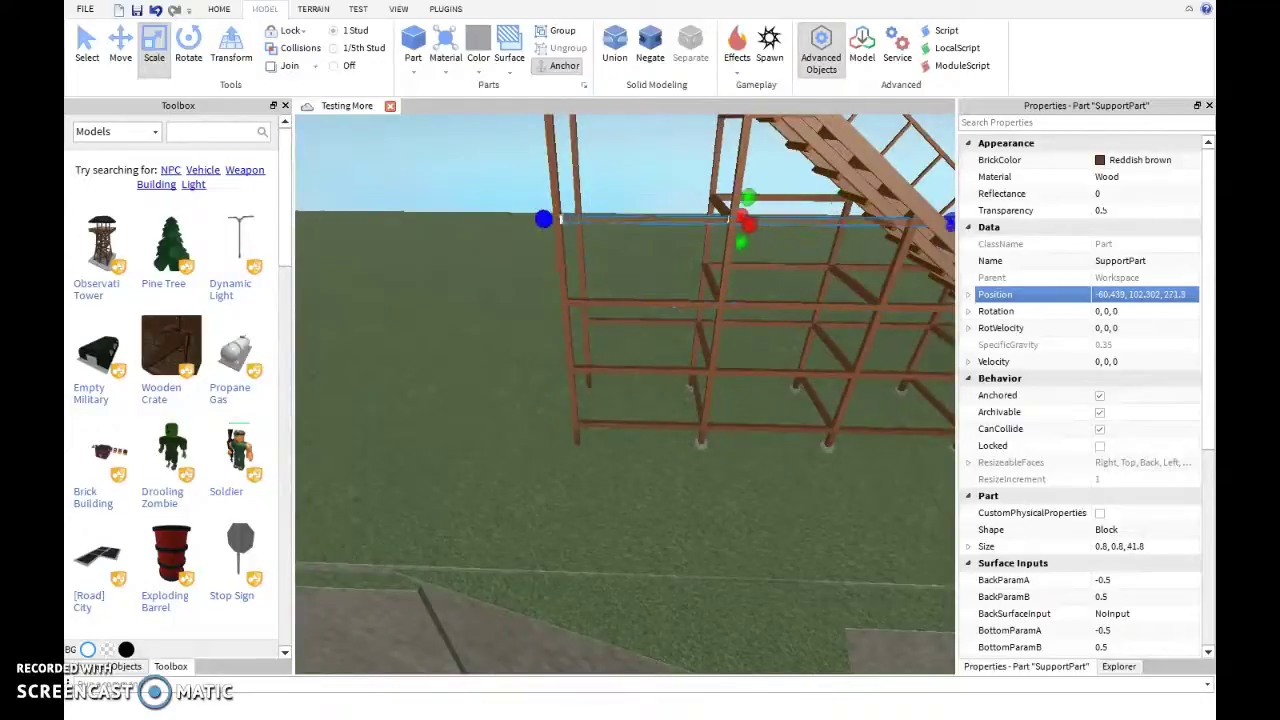
{"action": "right_click_drag", "start_coordinate": [560, 400], "coordinate": [540, 330]}
{"action": "key", "text": "ctrl+z"}
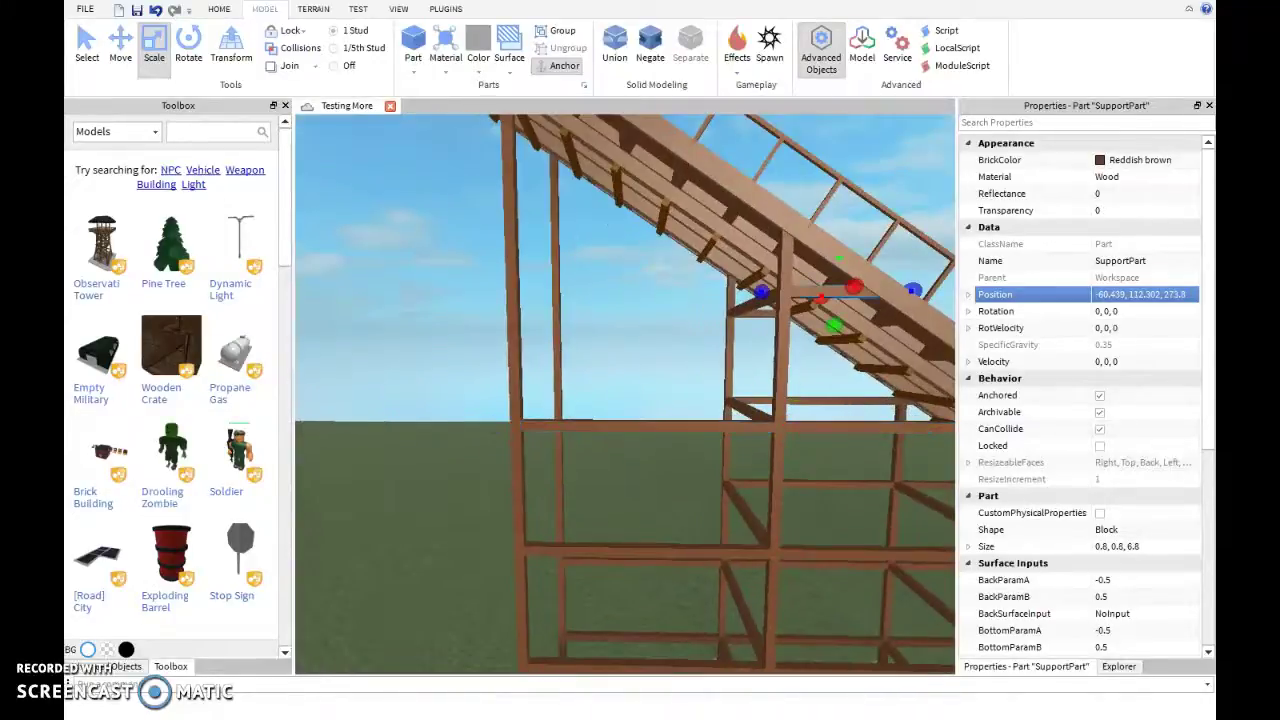
{"action": "left_click_drag", "start_coordinate": [706, 292], "coordinate": [503, 292]}
{"action": "right_click_drag", "start_coordinate": [517, 292], "coordinate": [542, 352]}
{"action": "key", "text": "ctrl+z"}
Extend the third-level beam on the X -43.839 side to a length of 56.8, and the beam above it, out to the new post
{"action": "left_click_drag", "start_coordinate": [560, 361], "coordinate": [720, 414]}
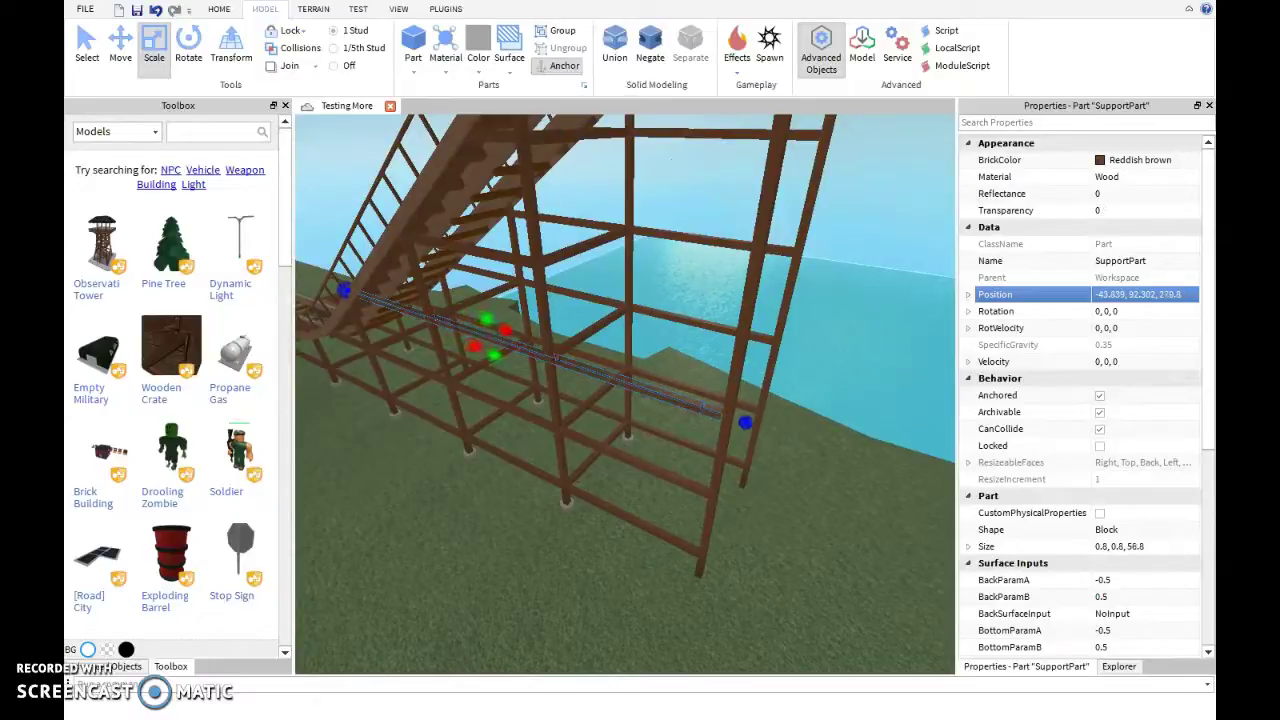
{"action": "key", "text": "ctrl+z"}
{"action": "left_click_drag", "start_coordinate": [551, 266], "coordinate": [769, 311]}
{"action": "key", "text": "ctrl+z"}
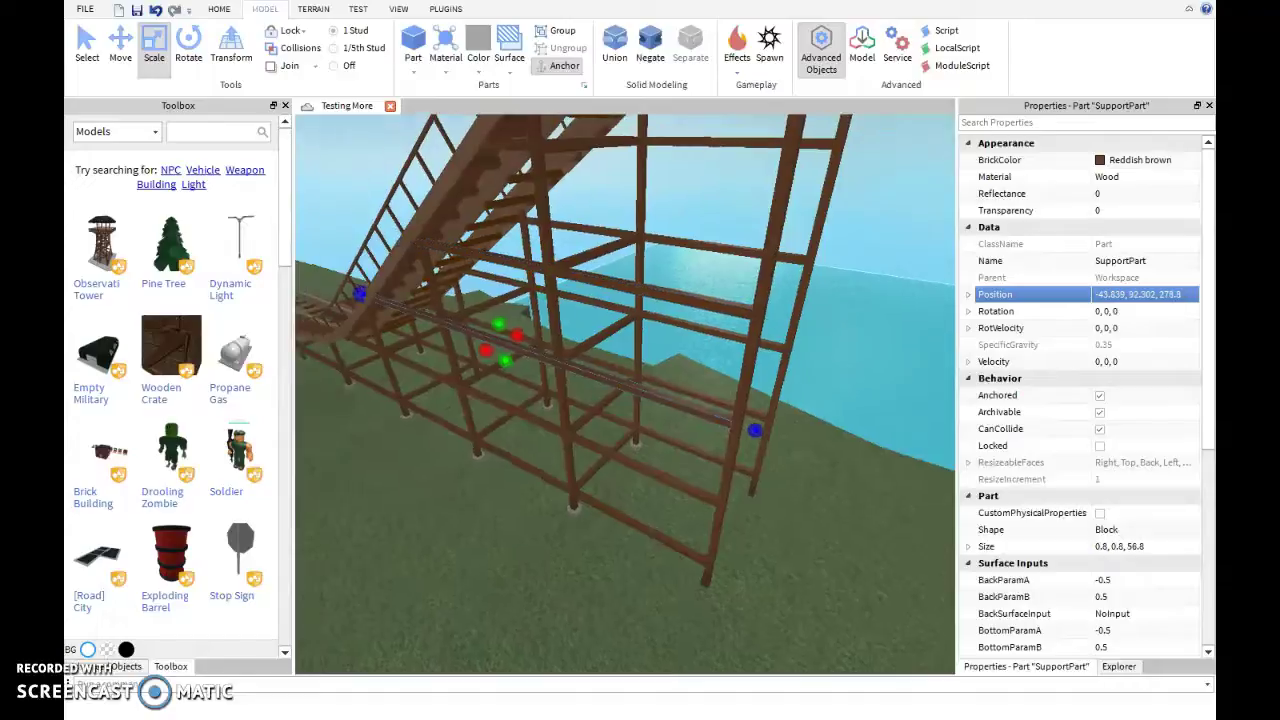
Extend the X -43.839 side's beam at height 112.302 to a length of 26.8 and place a copy at height 122.302
{"action": "key", "text": "ctrl+z"}
{"action": "left_click_drag", "start_coordinate": [622, 300], "coordinate": [880, 297]}
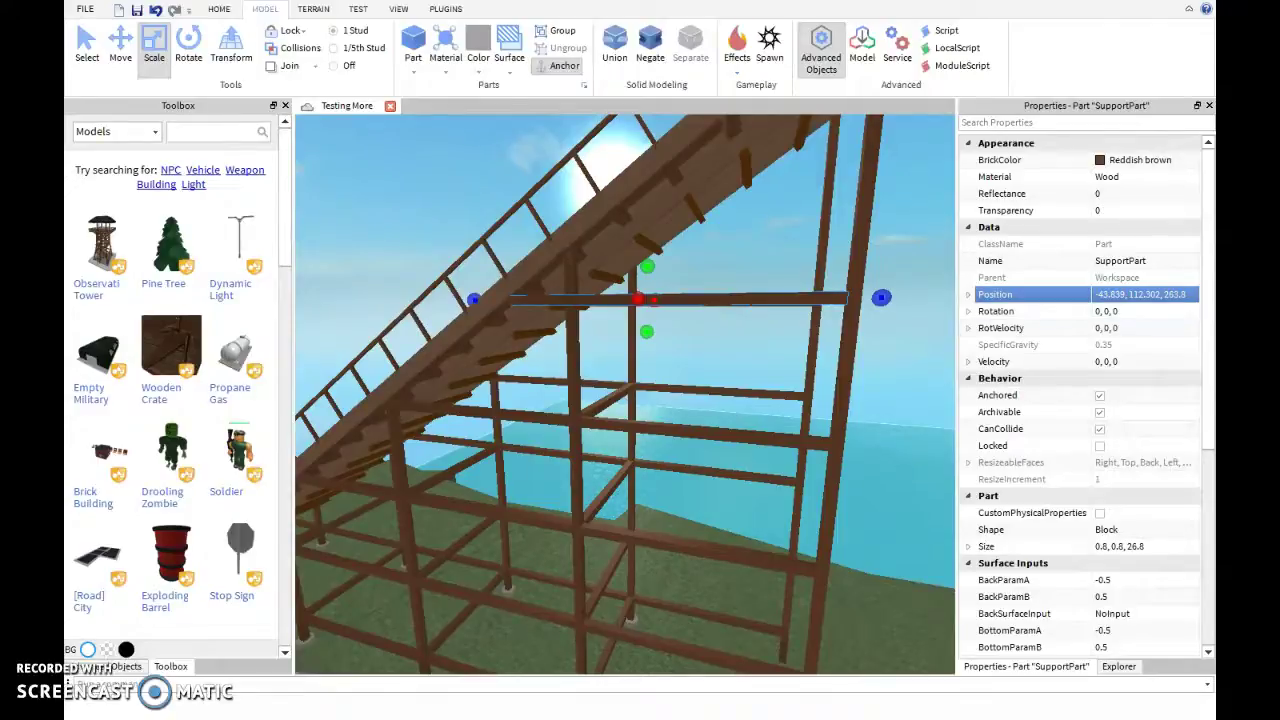
{"action": "key", "text": "BackSpace"}
{"action": "type", "text": "2"}
{"action": "key", "text": "Return"}
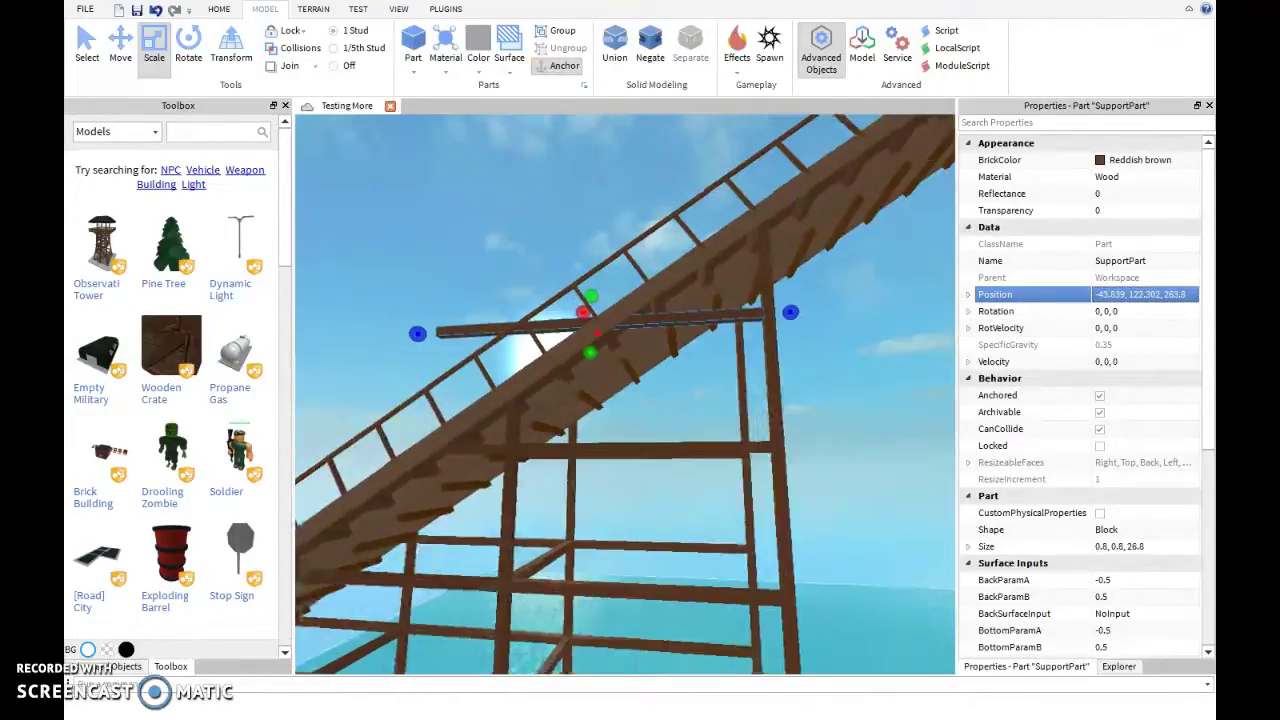
Shorten the new beam at height 122.302 to a length of 11.8 so it ends inside the sloping track structure
{"action": "left_click_drag", "start_coordinate": [414, 337], "coordinate": [506, 314]}
{"action": "scroll", "coordinate": [500, 310], "scroll_direction": "up", "scroll_amount": 6}
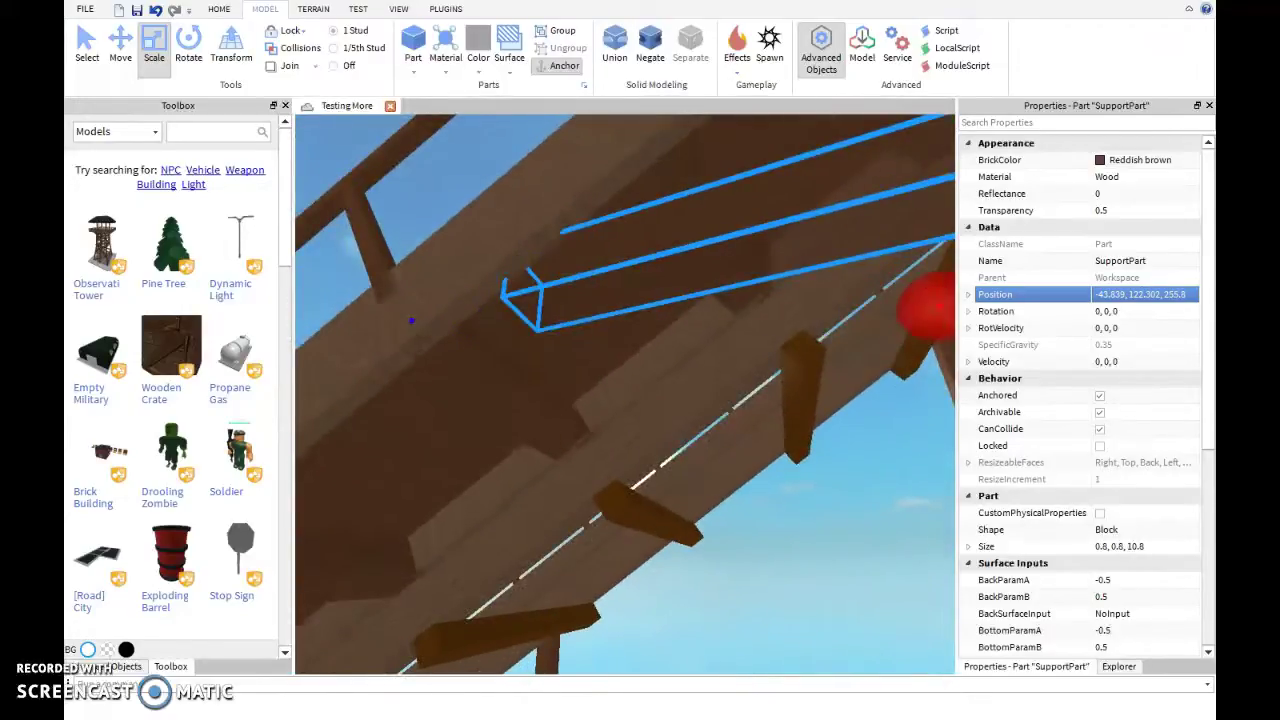
{"action": "scroll", "coordinate": [625, 395], "scroll_direction": "up", "scroll_amount": 5}
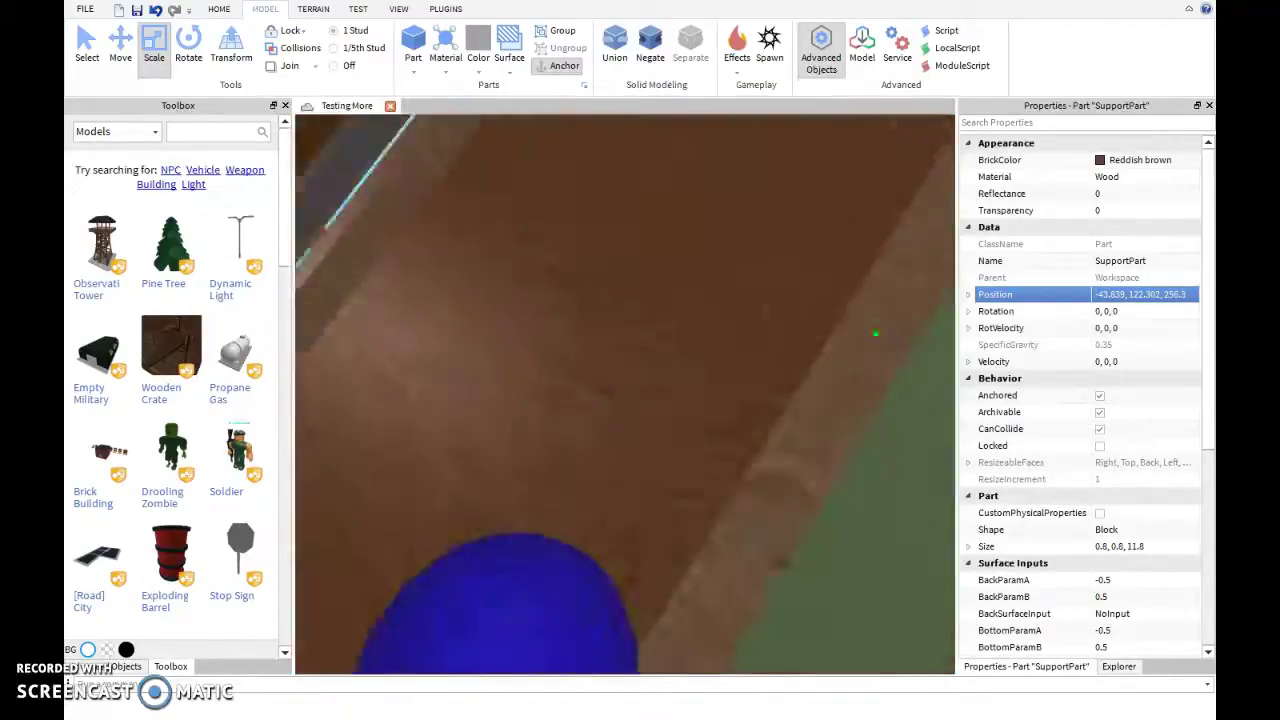
{"action": "scroll", "coordinate": [625, 395], "scroll_direction": "down", "scroll_amount": 5}
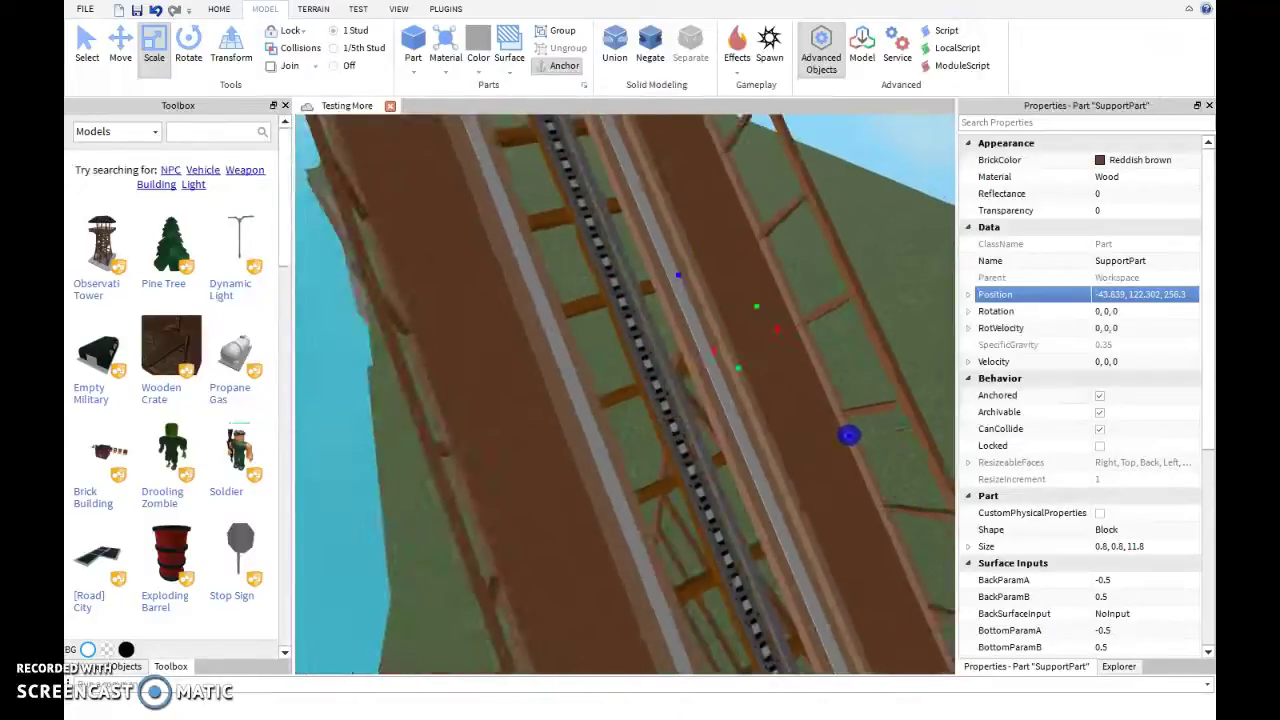
Copy the 11.8-long beam across to the opposite side of the frame at X -60.439
{"action": "key", "text": "ctrl+2"}
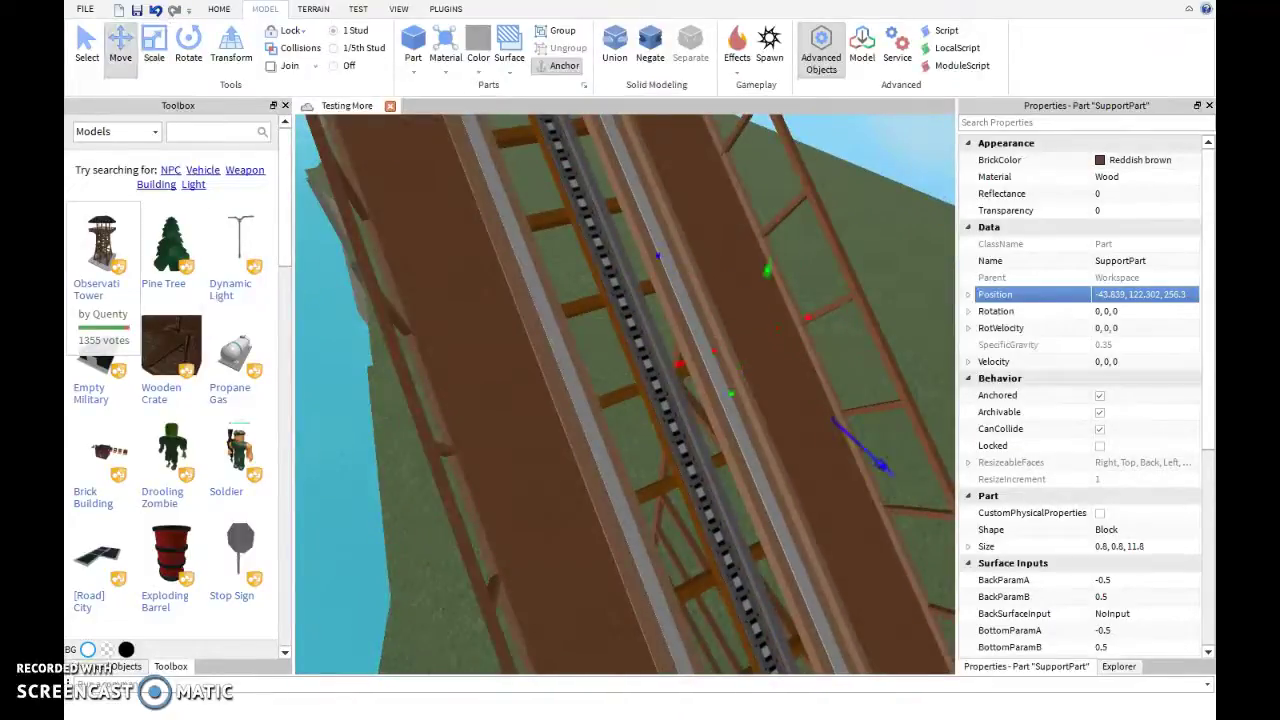
{"action": "key", "text": "f"}
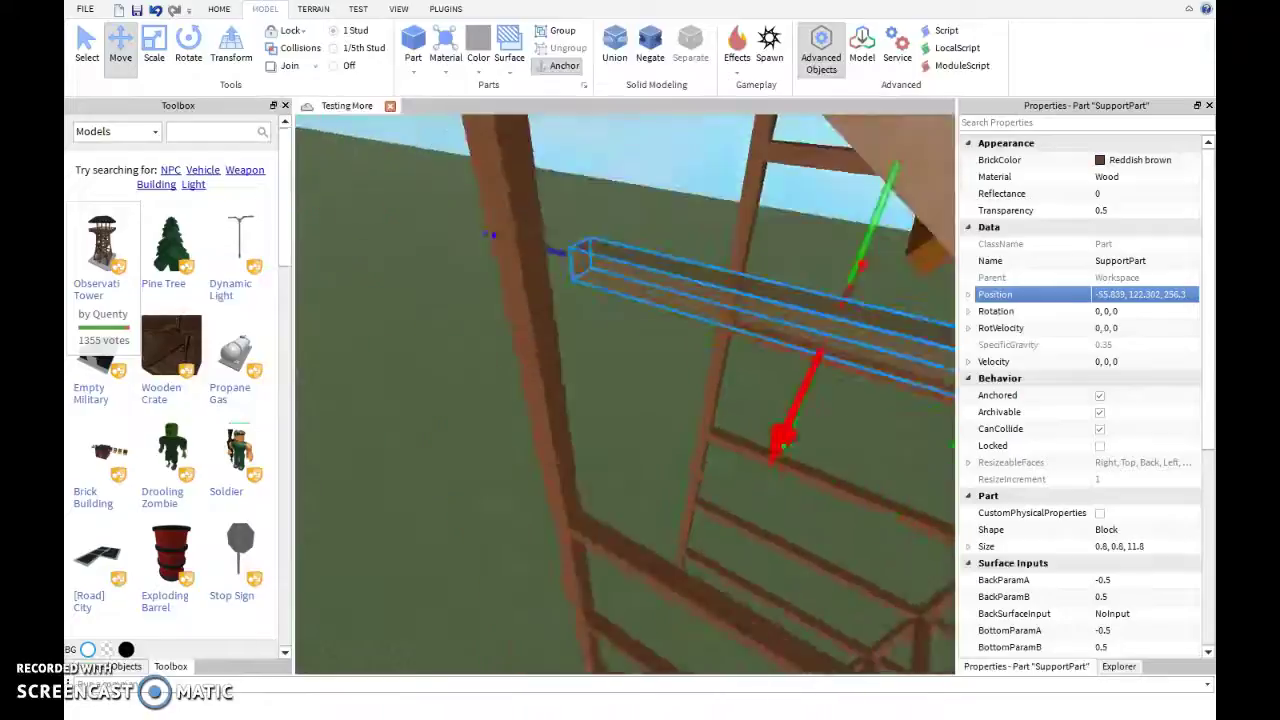
{"action": "key", "text": "ctrl+z"}
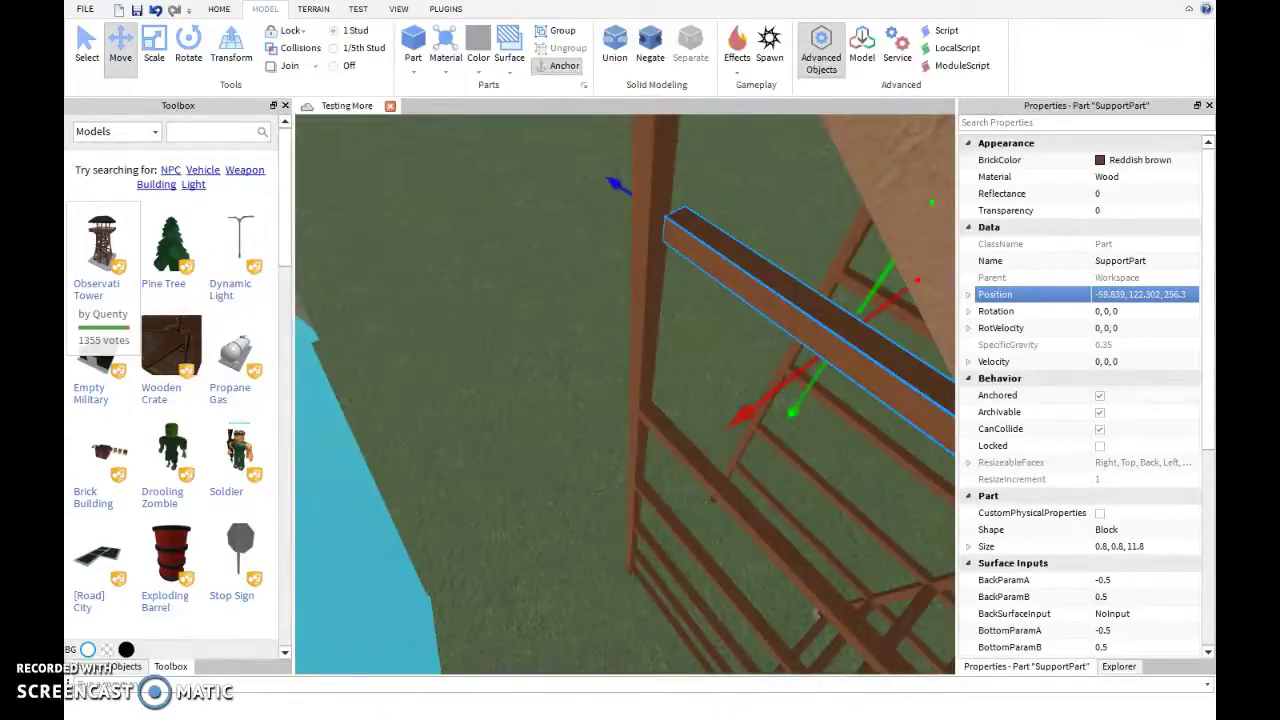
{"action": "left_click_drag", "start_coordinate": [672, 216], "coordinate": [652, 228]}
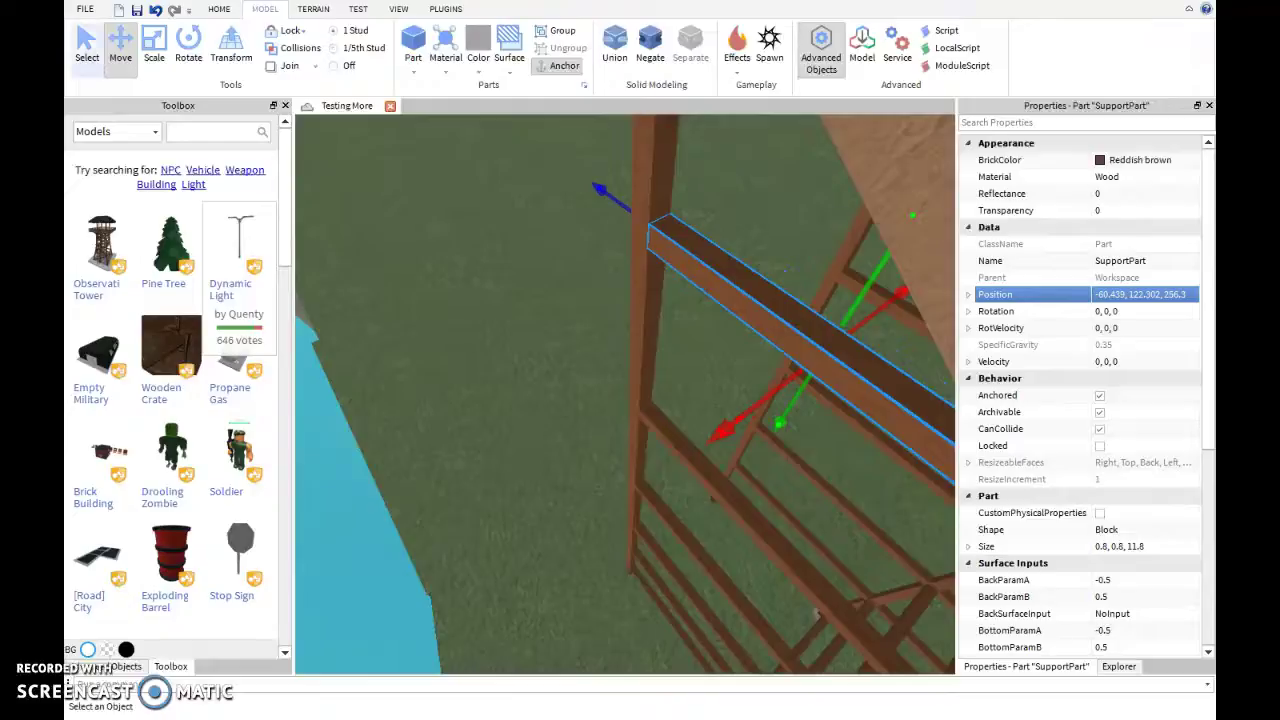
Copy the lowest cross beam between the posts at Z 270 to the new posts at Z 250
{"action": "key", "text": "ctrl+1"}
{"action": "scroll", "coordinate": [625, 395], "scroll_direction": "down", "scroll_amount": 3}
{"action": "scroll", "coordinate": [625, 395], "scroll_direction": "up", "scroll_amount": 3}
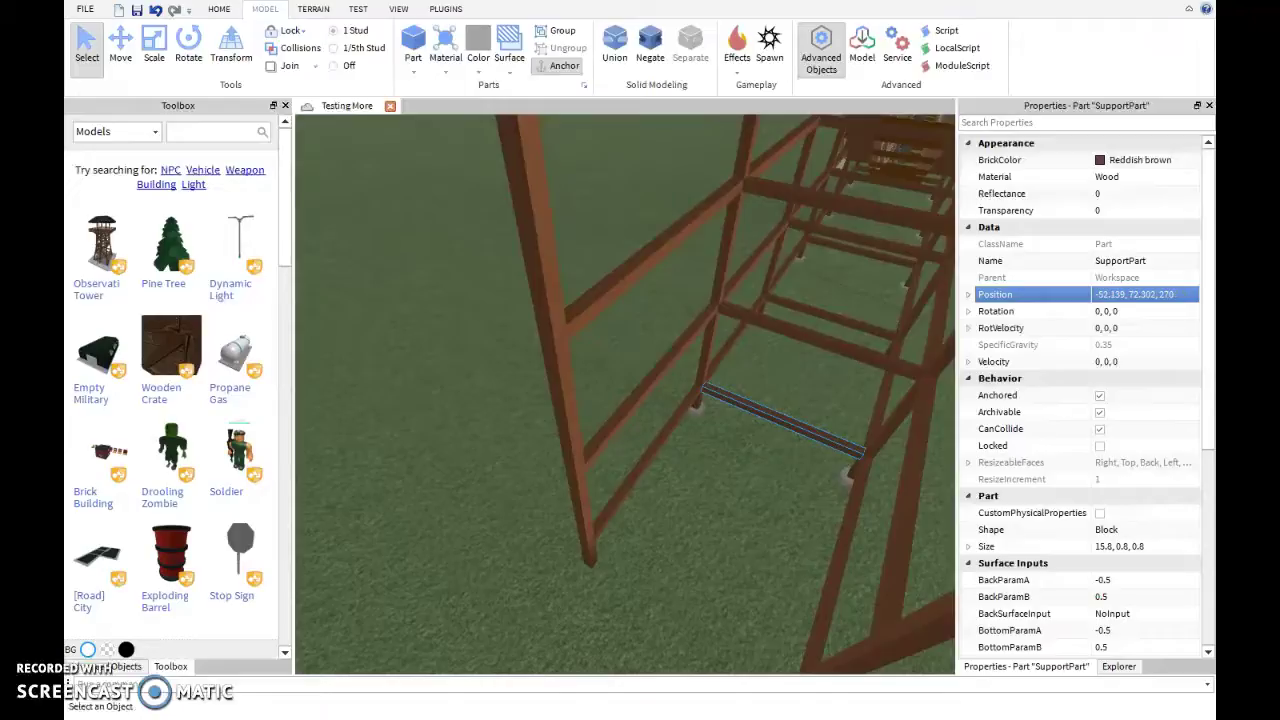
{"action": "key", "text": "ctrl+2"}
{"action": "left_click_drag", "start_coordinate": [674, 537], "coordinate": [650, 575]}
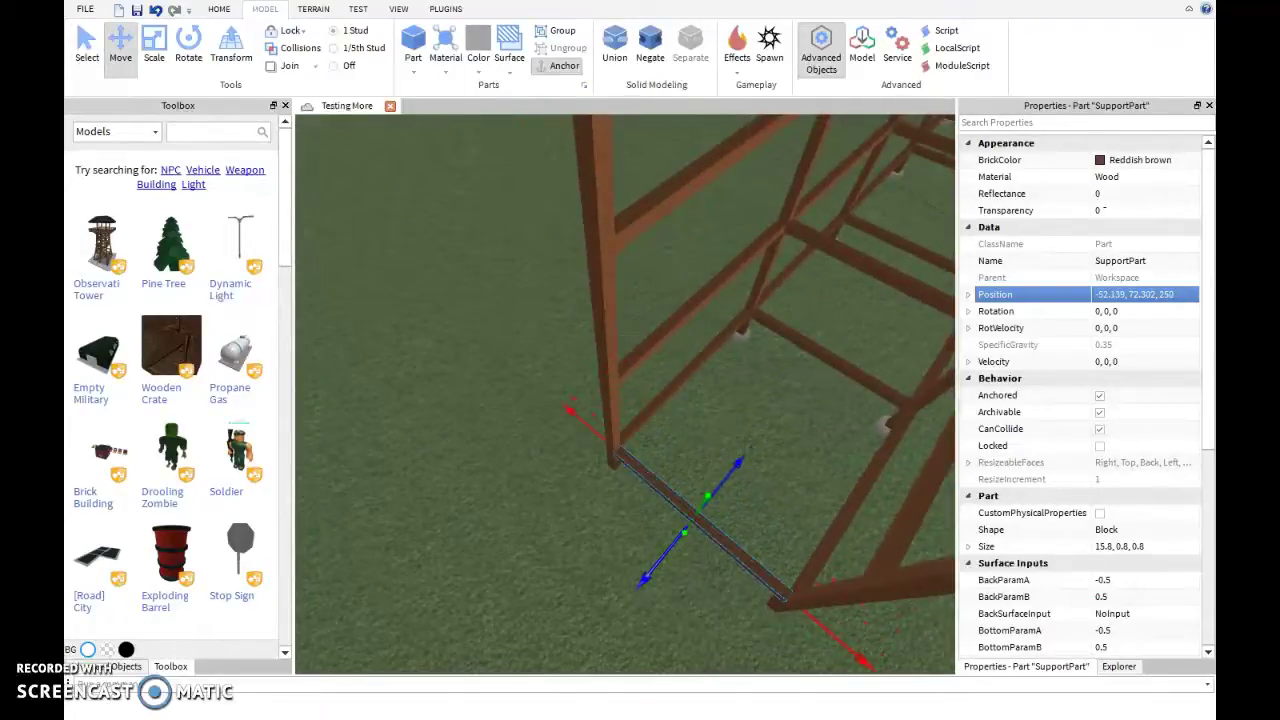
Add copies of the cross beam between the new posts at heights 82.302 and 92.302
{"action": "left_click_drag", "start_coordinate": [706, 497], "coordinate": [744, 434]}
{"action": "key", "text": "f"}
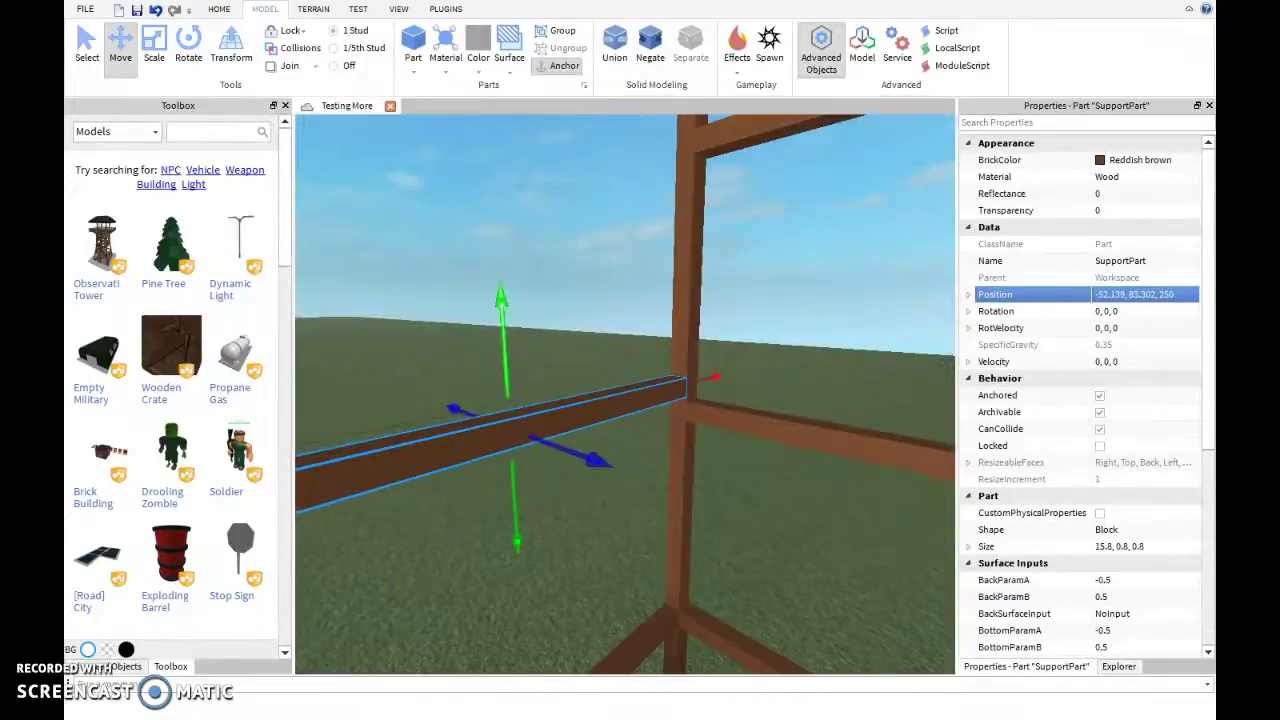
{"action": "left_click_drag", "start_coordinate": [501, 320], "coordinate": [504, 350]}
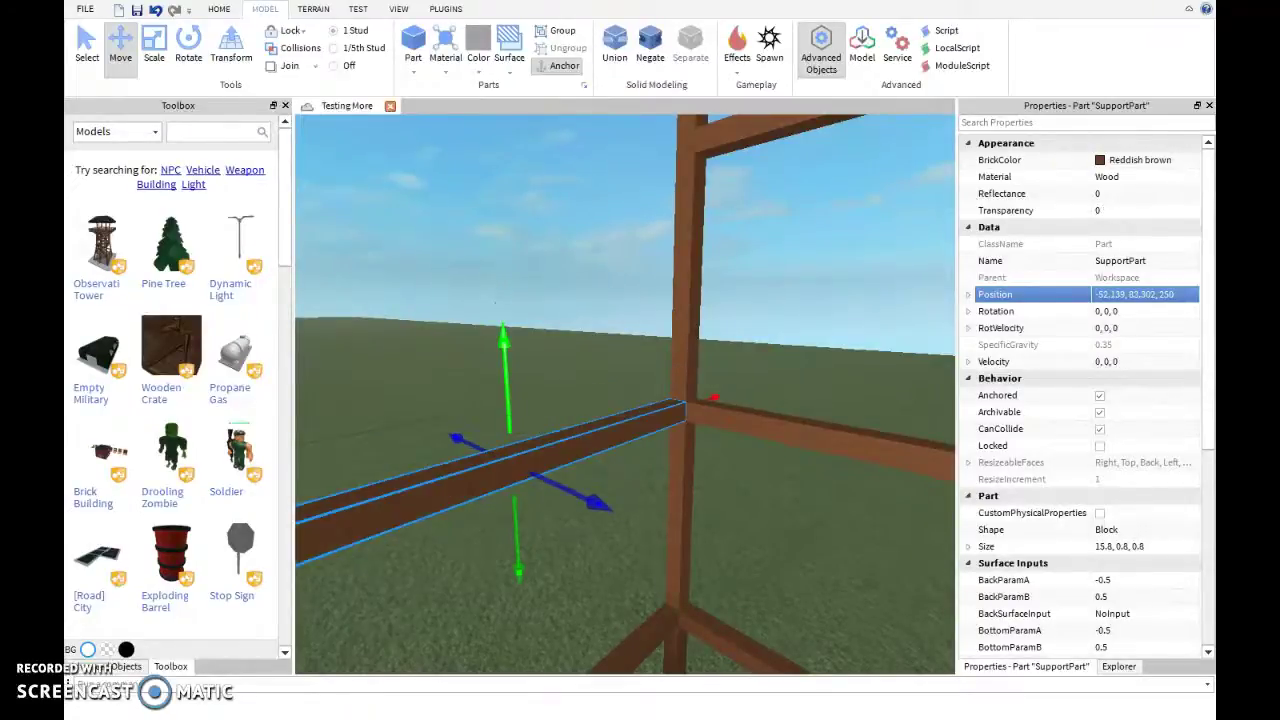
{"action": "double_click", "coordinate": [1132, 294]}
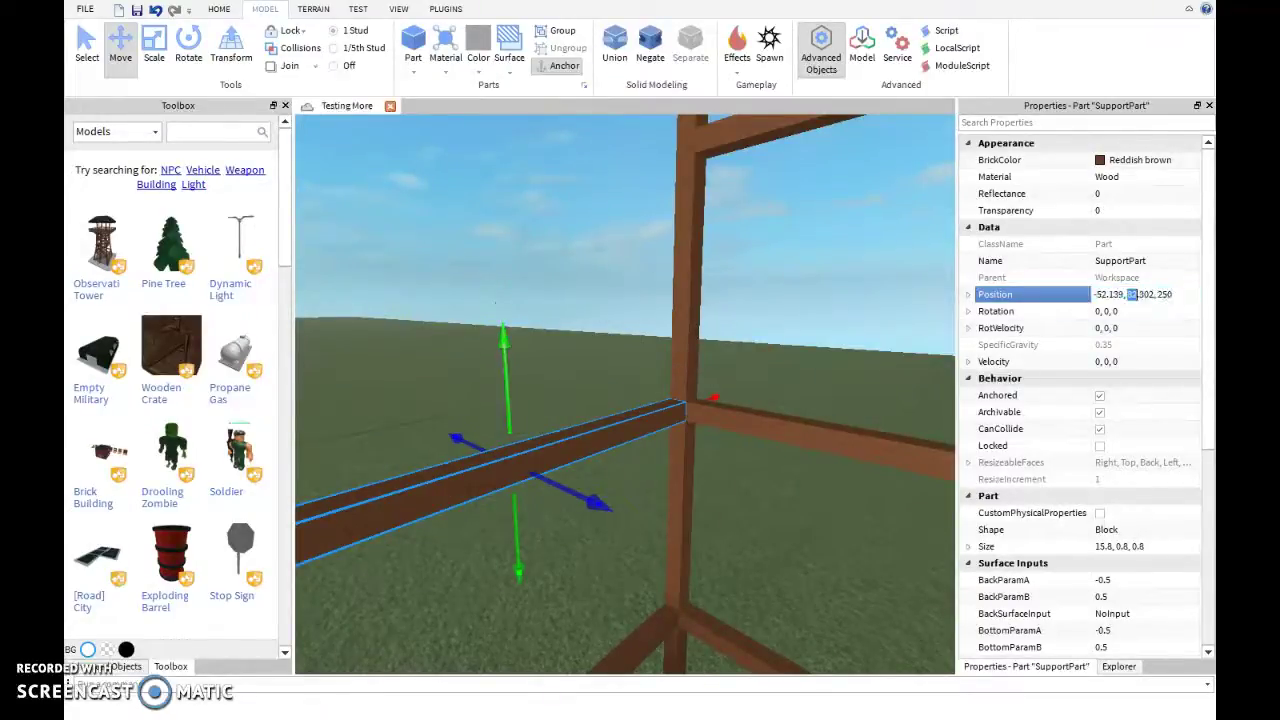
{"action": "type", "text": "92"}
{"action": "key", "text": "Return"}
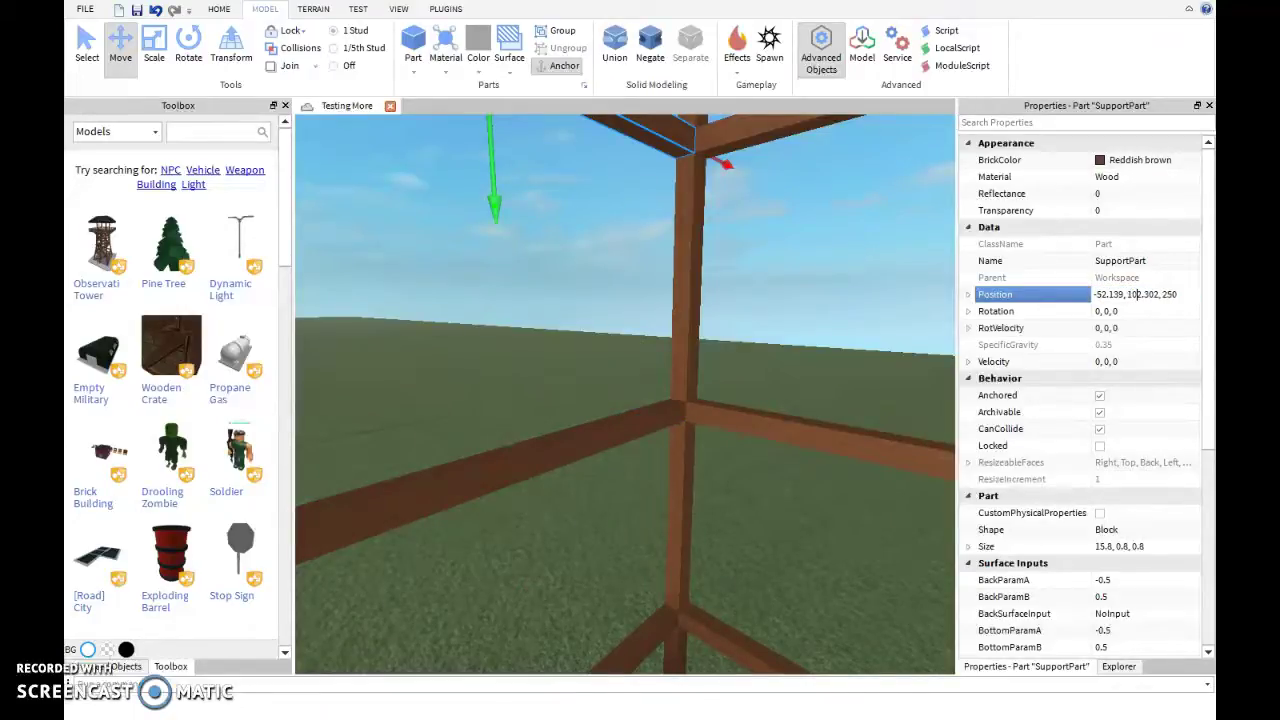
Add two more cross beams between the new posts at heights 102.302 and 112.302
{"action": "type", "text": "10"}
{"action": "key", "text": "Return"}
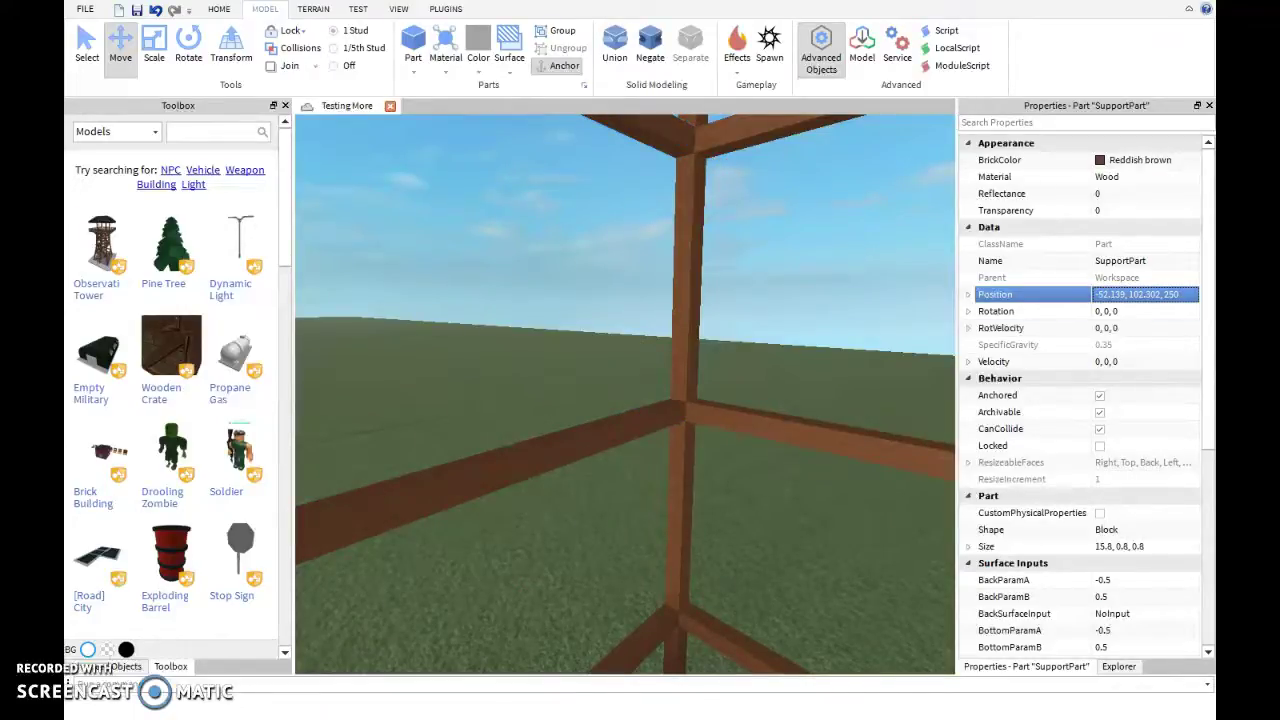
{"action": "key", "text": "Return"}
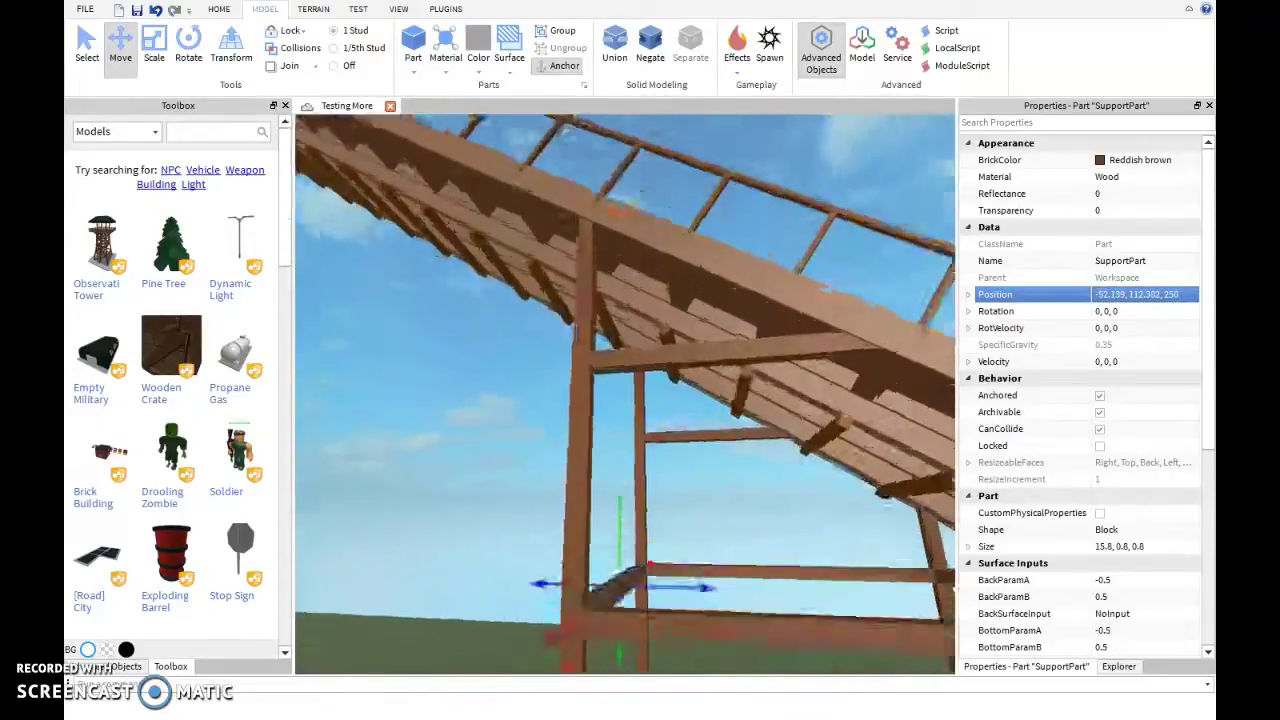
Place the topmost cross beam between the new posts at height 122.302
{"action": "mouse_move", "coordinate": [625, 393]}
{"action": "right_mouse_down"}
{"action": "mouse_move", "coordinate": [600, 380]}
{"action": "mouse_move", "coordinate": [640, 390]}
{"action": "mouse_move", "coordinate": [610, 395]}
{"action": "mouse_move", "coordinate": [625, 393]}
{"action": "right_mouse_up"}
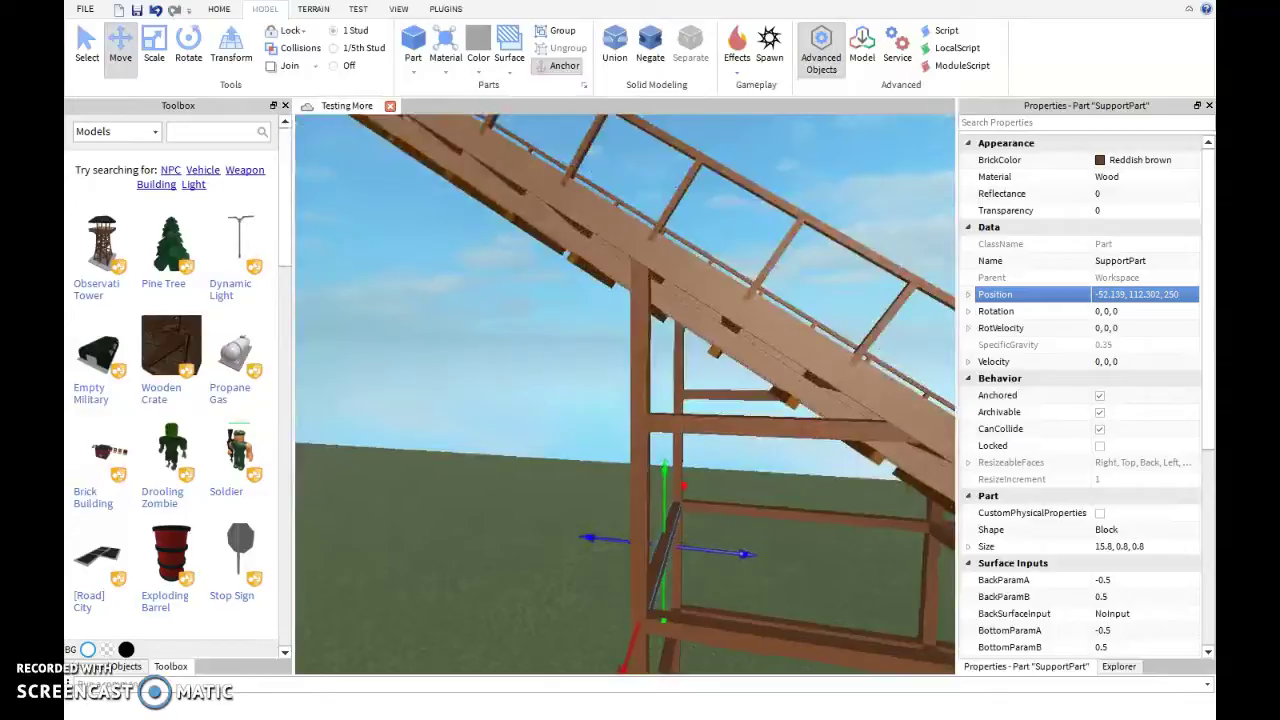
{"action": "left_click", "coordinate": [1128, 294]}
{"action": "key", "text": "BackSpace"}
{"action": "type", "text": "2"}
{"action": "key", "text": "Return"}
{"action": "mouse_move", "coordinate": [625, 393]}
{"action": "right_mouse_down"}
{"action": "mouse_move", "coordinate": [600, 400]}
{"action": "mouse_move", "coordinate": [640, 390]}
{"action": "right_mouse_up"}
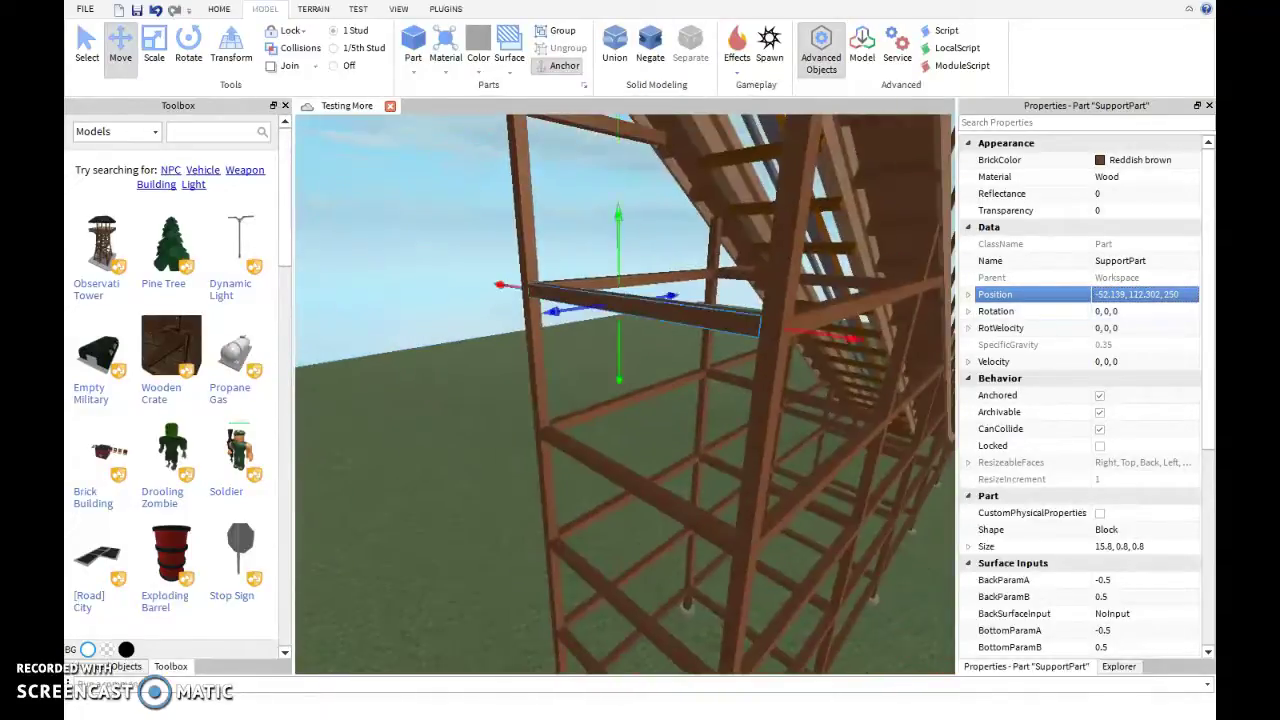
Copy the concrete footer at X -60.439, Z 270 to the bases of both new posts at Z 250
{"action": "key", "text": "Escape"}
{"action": "key", "text": "ctrl+z"}
{"action": "key", "text": "Escape"}
{"action": "scroll", "coordinate": [625, 393], "scroll_direction": "up", "scroll_amount": 5}
{"action": "right_click_drag", "start_coordinate": [625, 393], "coordinate": [625, 250]}
{"action": "left_click", "coordinate": [677, 343]}
{"action": "scroll", "coordinate": [677, 400], "scroll_direction": "down", "scroll_amount": 3}
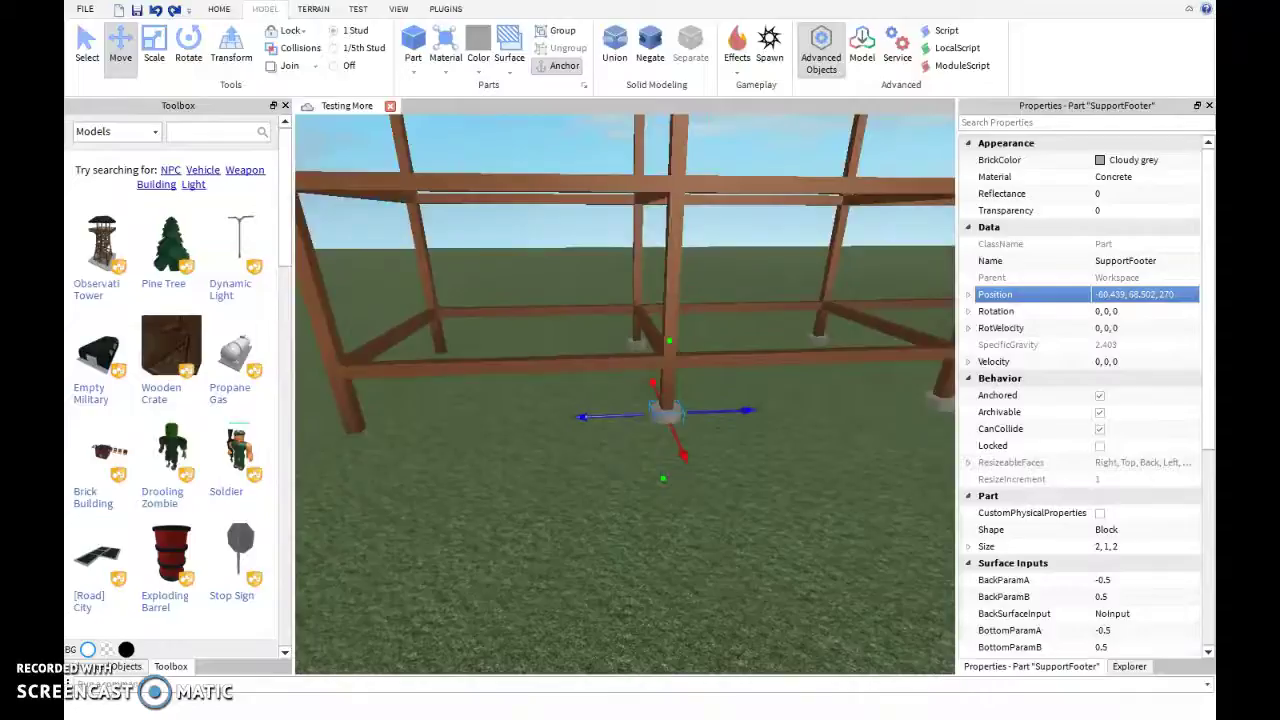
{"action": "key", "text": "a"}
{"action": "left_click_drag", "start_coordinate": [700, 460], "coordinate": [900, 447]}
{"action": "right_click_drag", "start_coordinate": [900, 447], "coordinate": [620, 447]}
{"action": "left_click_drag", "start_coordinate": [720, 452], "coordinate": [650, 374]}
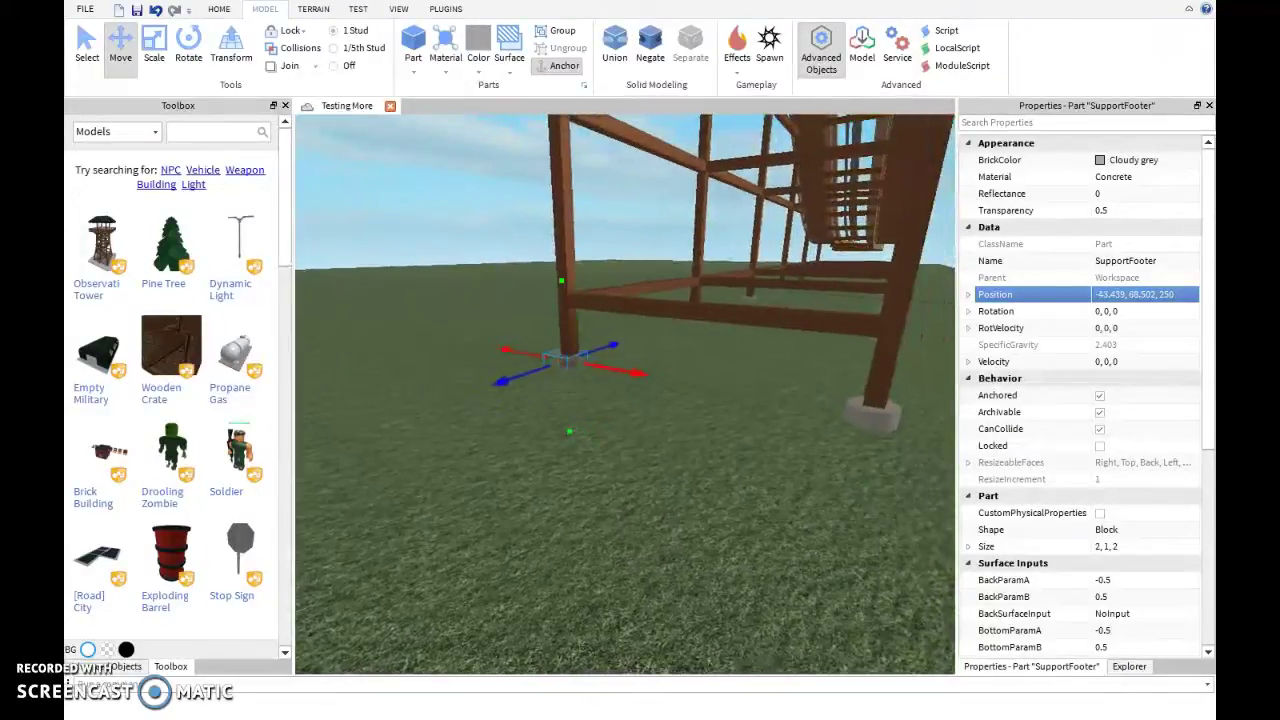
Duplicate the tall post at X -60.439, Z 250 and set the copy's Z position to 200
{"action": "left_click", "coordinate": [672, 300]}
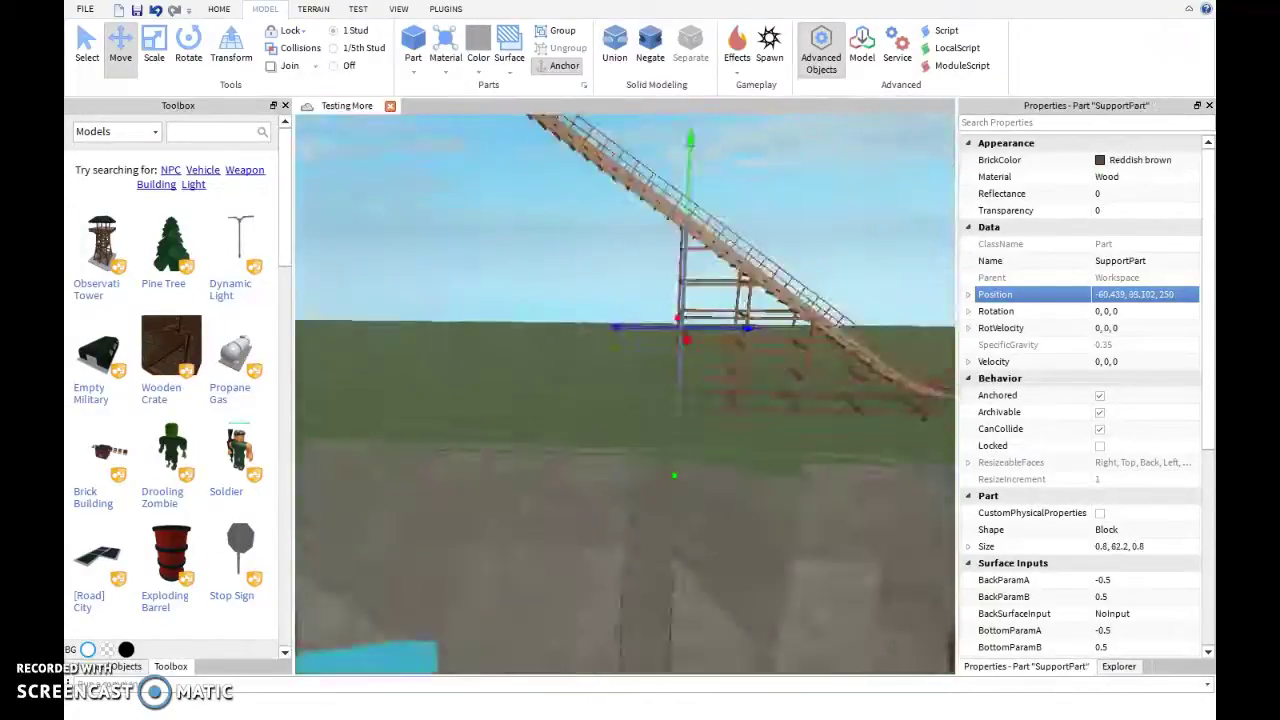
{"action": "left_click", "coordinate": [674, 476]}
{"action": "scroll", "coordinate": [674, 476], "scroll_direction": "down", "scroll_amount": 5}
{"action": "right_click_drag", "start_coordinate": [674, 476], "coordinate": [480, 413]}
{"action": "right_click_drag", "start_coordinate": [625, 390], "coordinate": [810, 410]}
{"action": "left_click", "coordinate": [655, 450]}
{"action": "right_click_drag", "start_coordinate": [625, 390], "coordinate": [545, 378]}
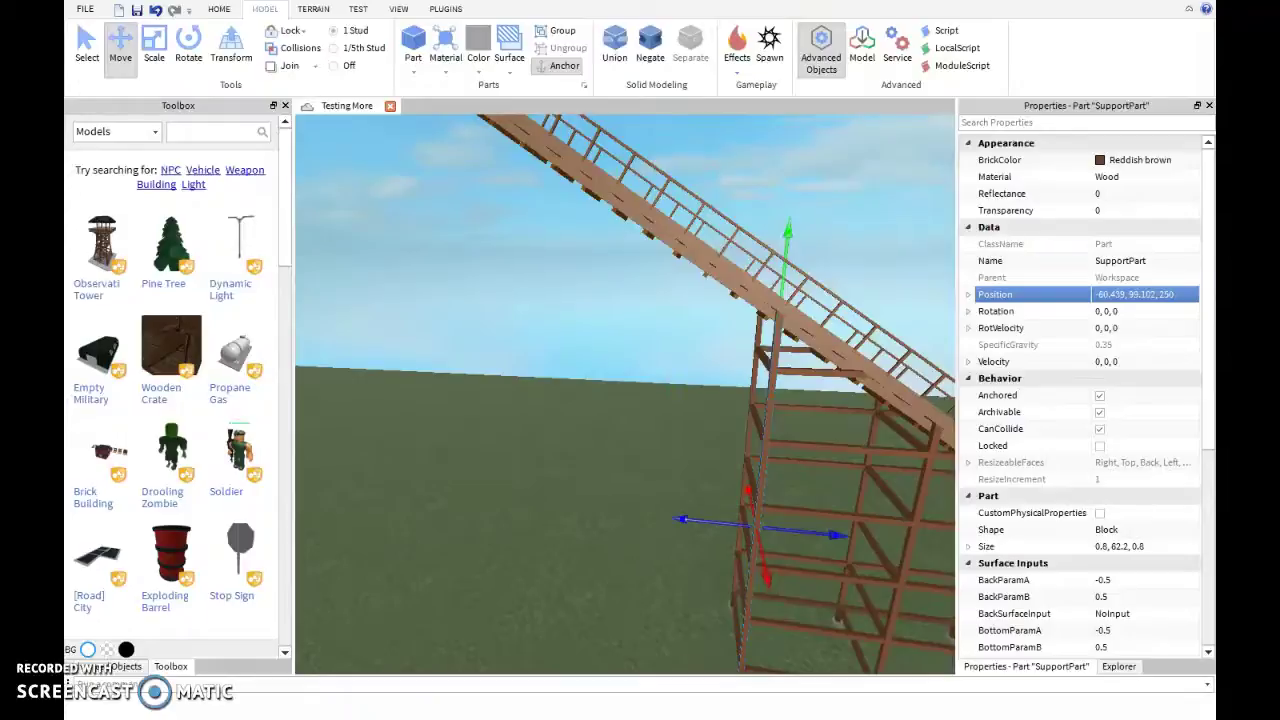
{"action": "left_click_drag", "start_coordinate": [683, 519], "coordinate": [630, 515]}
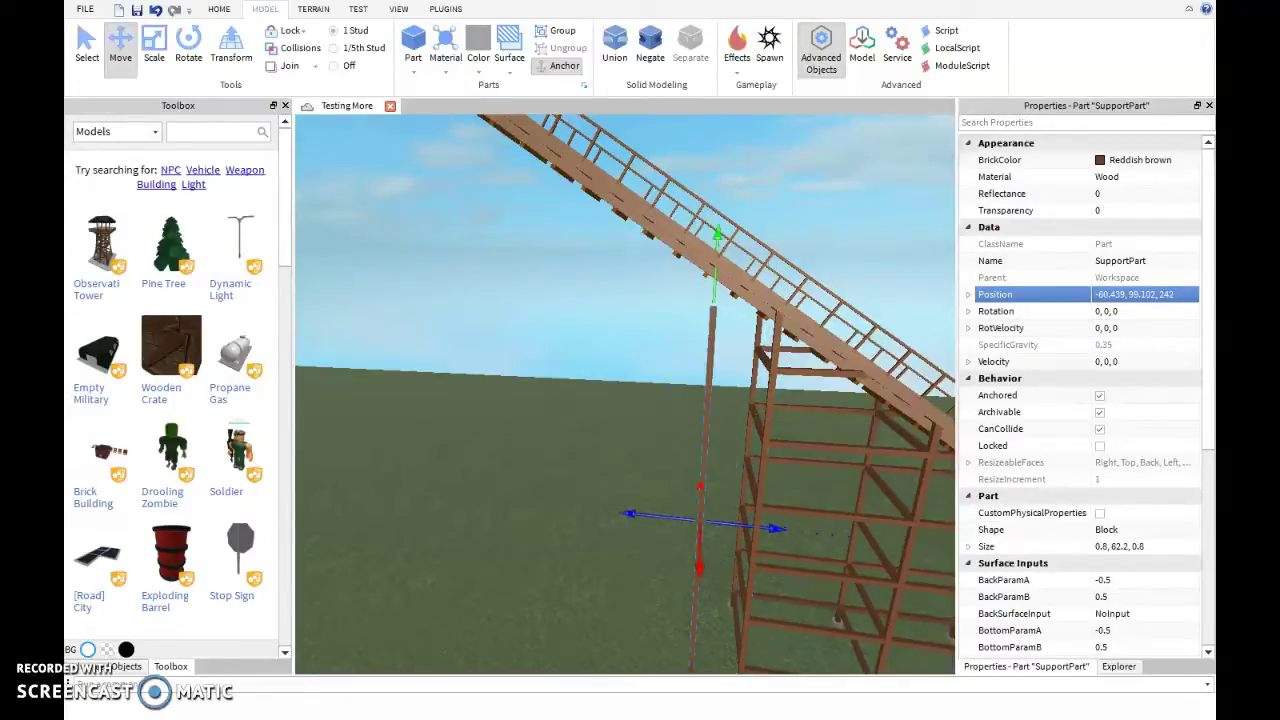
{"action": "key", "text": "Return"}
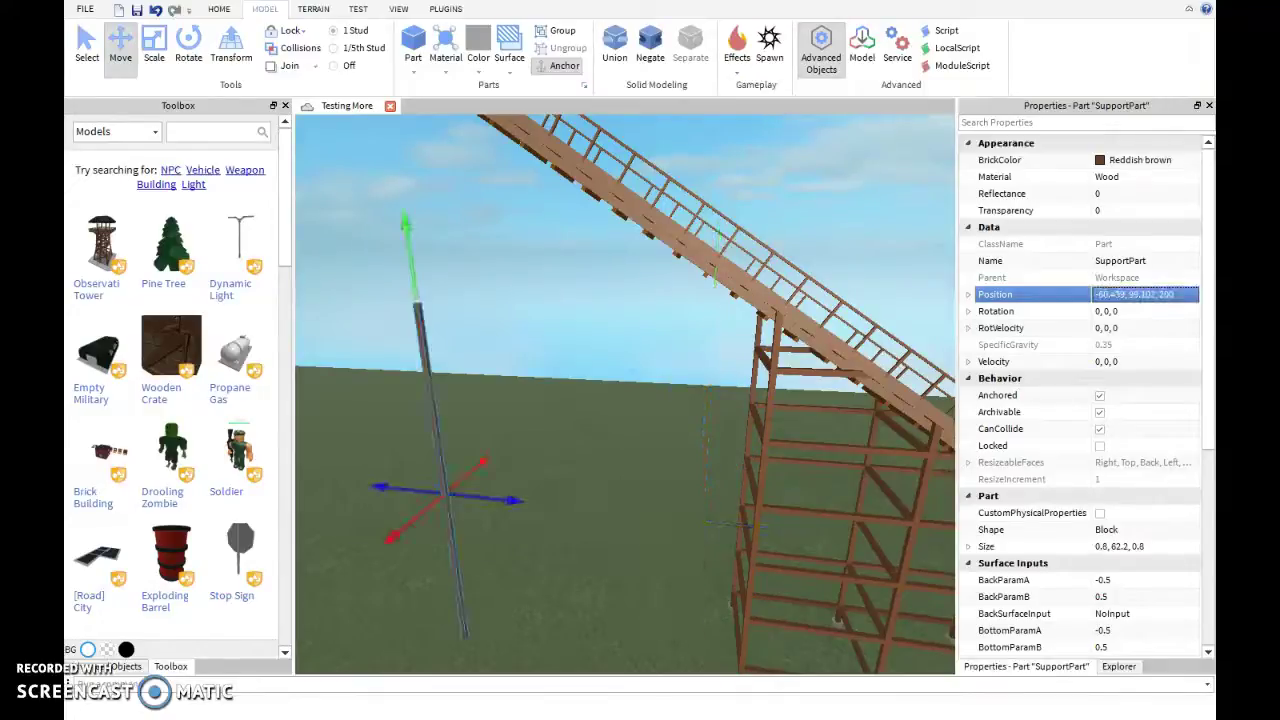
Move the copied post closer to the existing frame by setting its Z position to 230
{"action": "key", "text": "ctrl+1"}
{"action": "key", "text": "ctrl+z"}
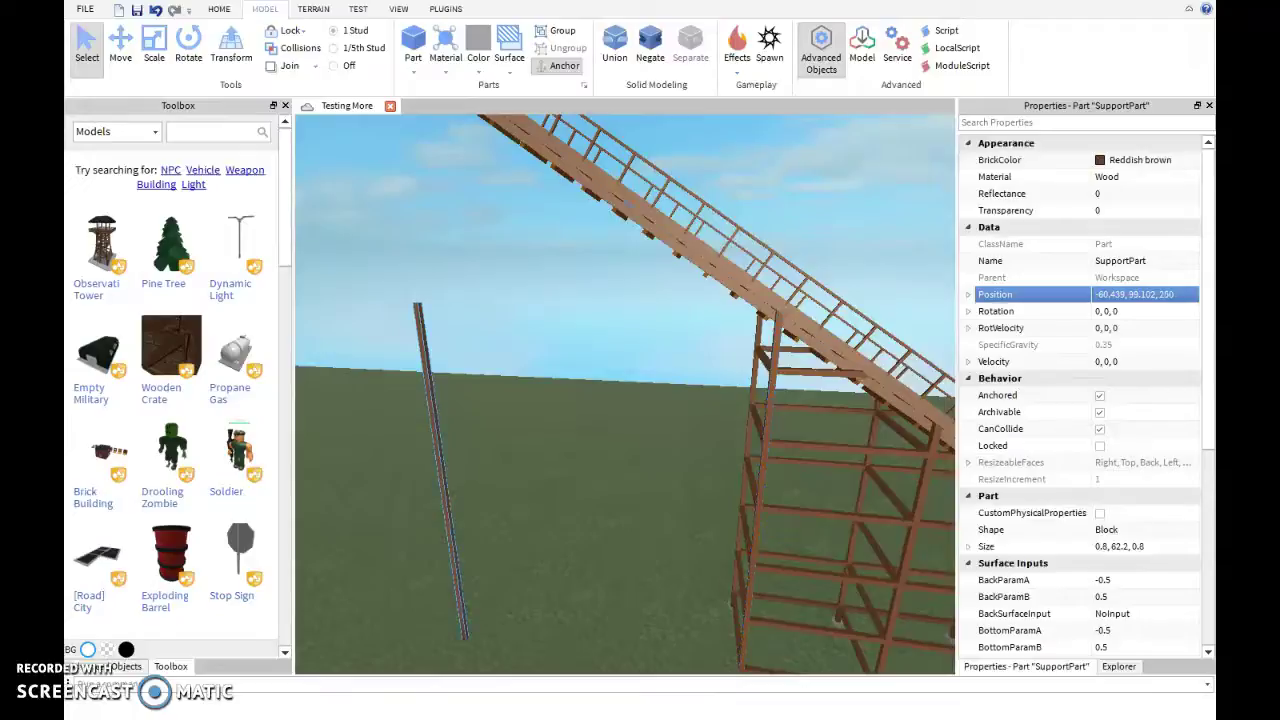
{"action": "type", "text": "3"}
{"action": "key", "text": "Return"}
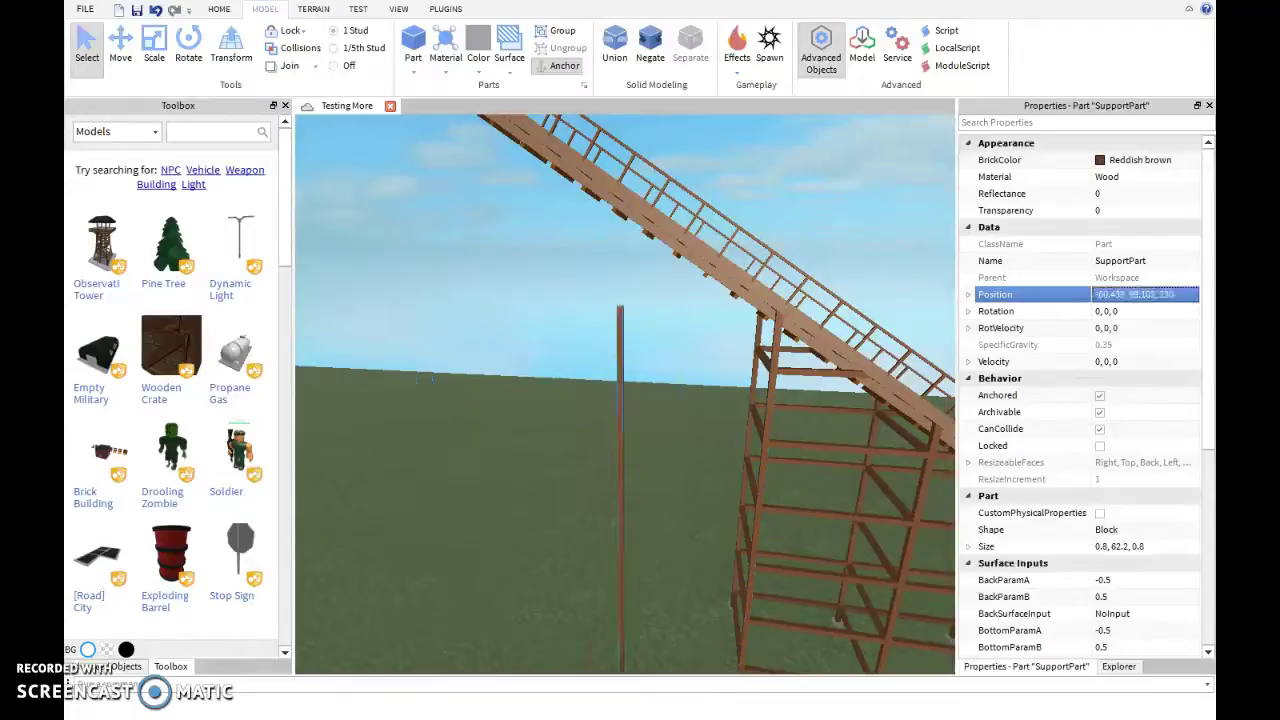
Extend the Z 230 post upward to a height of 76.2 so it meets the underside of the track
{"action": "key", "text": "ctrl+3"}
{"action": "scroll", "coordinate": [625, 393], "scroll_direction": "up", "scroll_amount": 5}
{"action": "right_click_drag", "start_coordinate": [625, 393], "coordinate": [580, 330]}
{"action": "left_click_drag", "start_coordinate": [680, 409], "coordinate": [673, 298]}
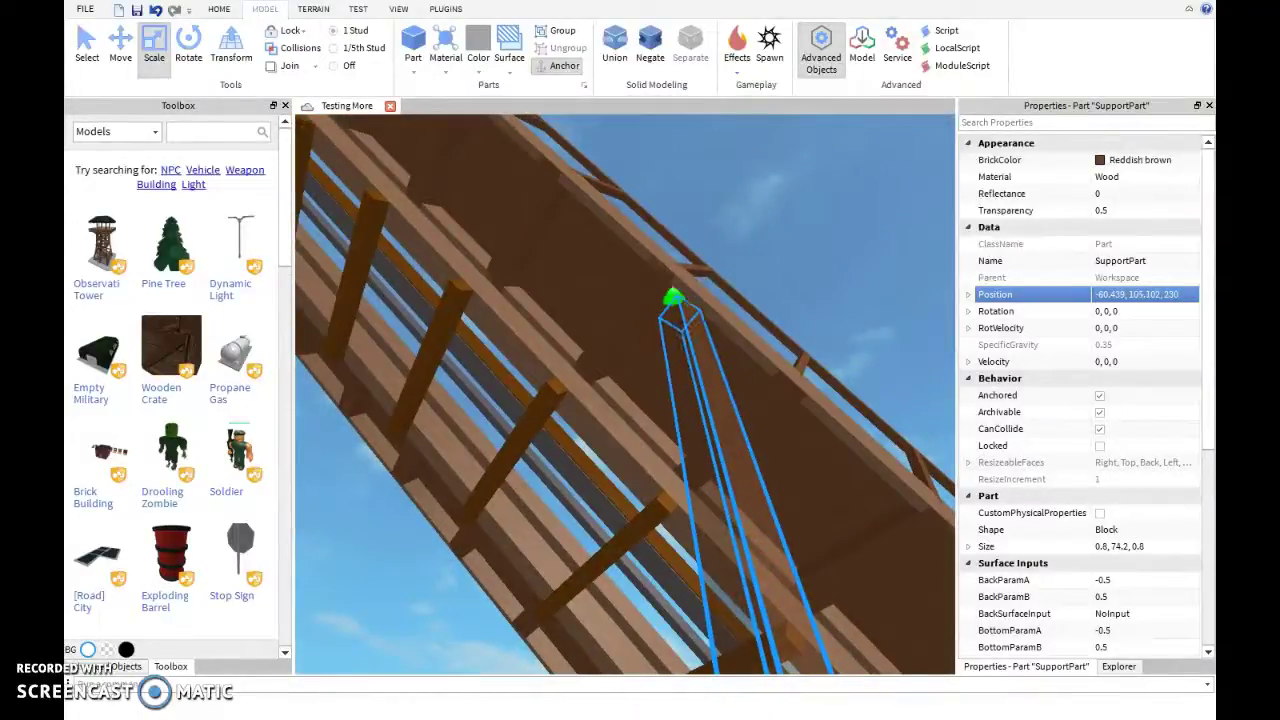
{"action": "mouse_move", "coordinate": [625, 393]}
{"action": "right_mouse_down"}
{"action": "mouse_move", "coordinate": [595, 470]}
{"action": "mouse_move", "coordinate": [615, 400]}
{"action": "mouse_move", "coordinate": [640, 385]}
{"action": "right_mouse_up"}
{"action": "scroll", "coordinate": [625, 393], "scroll_direction": "down", "scroll_amount": 10}
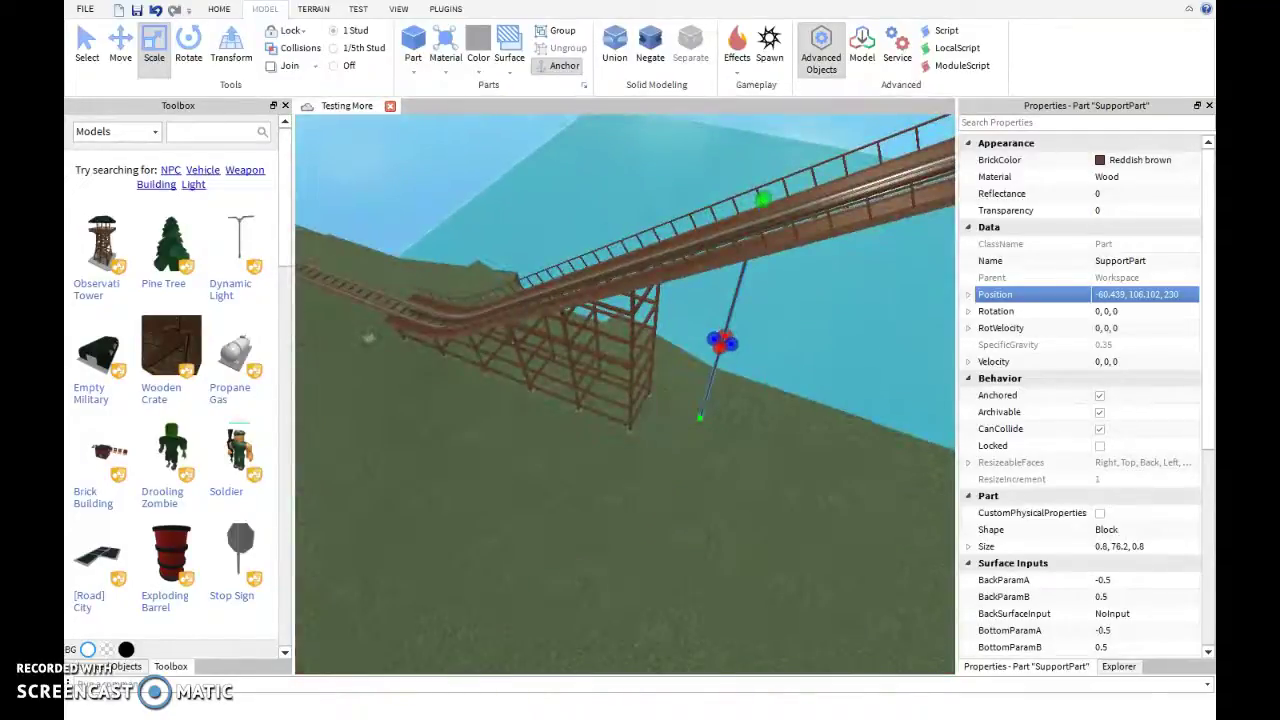
Duplicate the 76.2-tall post to the opposite side of the track and set the copy's X position to -43.839
{"action": "key", "text": "ctrl+2"}
{"action": "scroll", "coordinate": [720, 340], "scroll_direction": "up", "scroll_amount": 5}
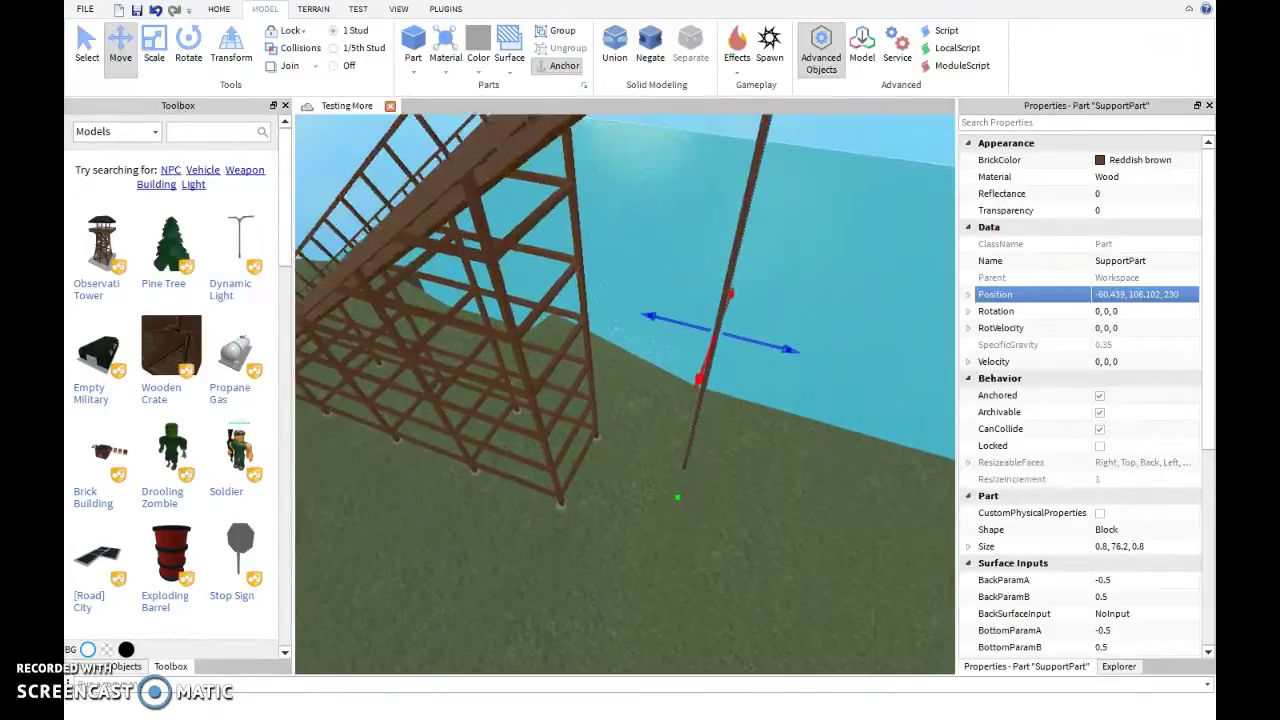
{"action": "key", "text": "ctrl+z"}
{"action": "key", "text": "ctrl+z"}
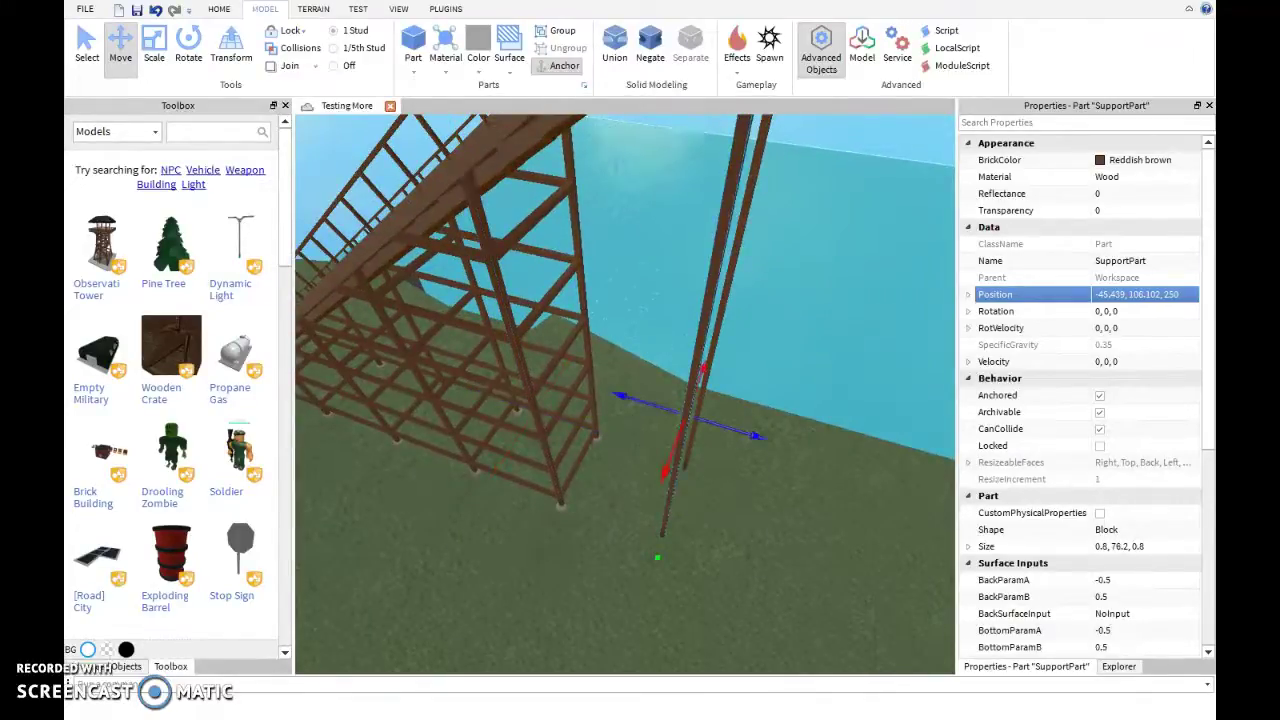
{"action": "left_click", "coordinate": [1110, 294]}
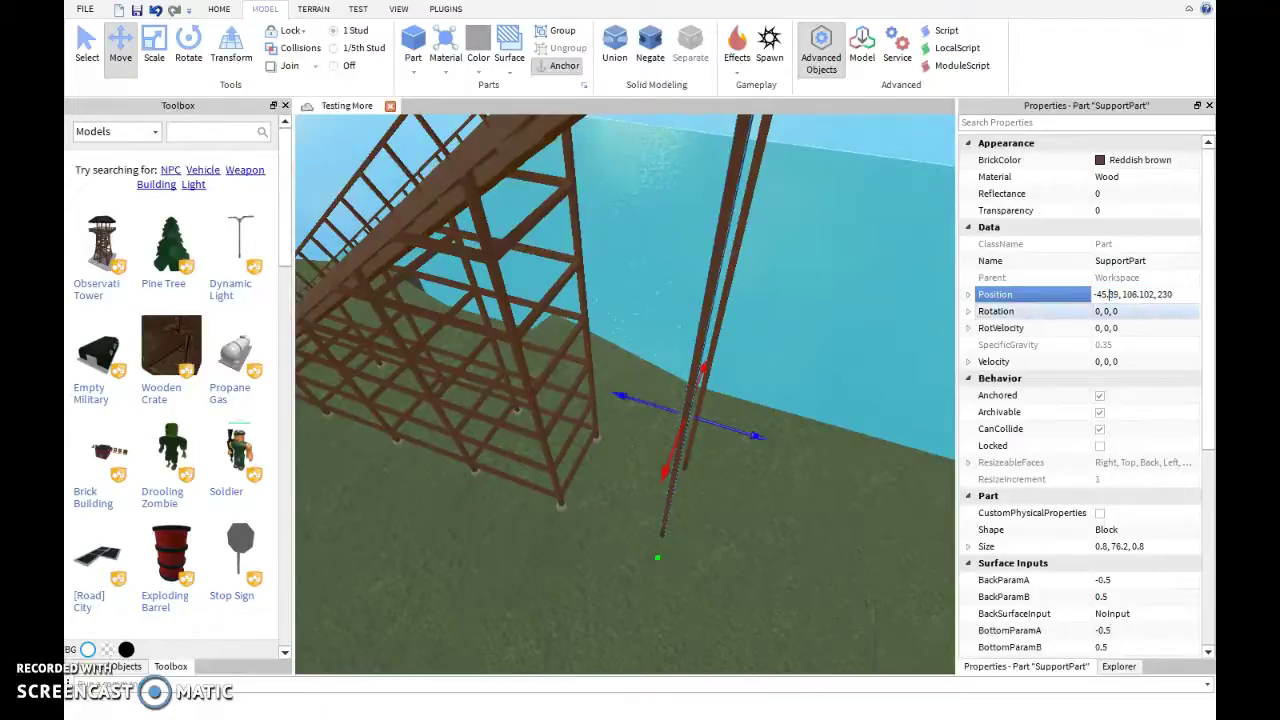
{"action": "key", "text": "Return"}
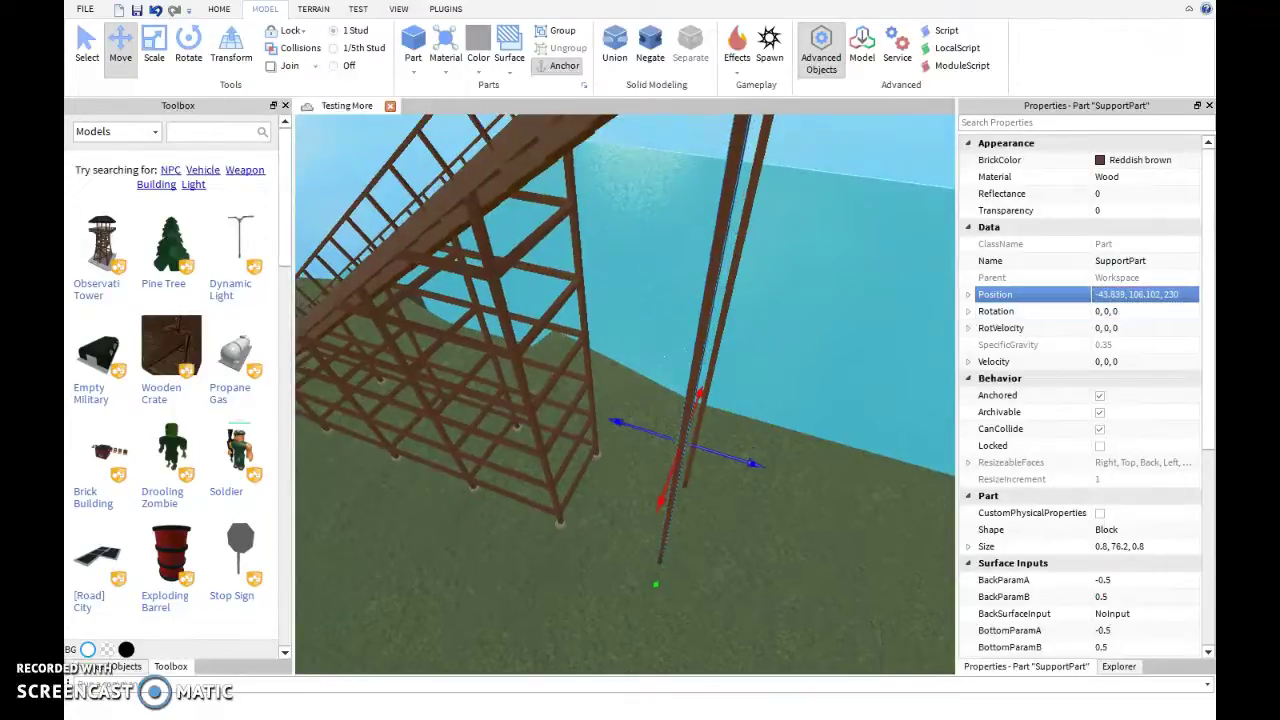
{"action": "scroll", "coordinate": [625, 394], "scroll_direction": "down", "scroll_amount": 5}
{"action": "left_click", "coordinate": [566, 487]}
{"action": "scroll", "coordinate": [566, 487], "scroll_direction": "up", "scroll_amount": 10}
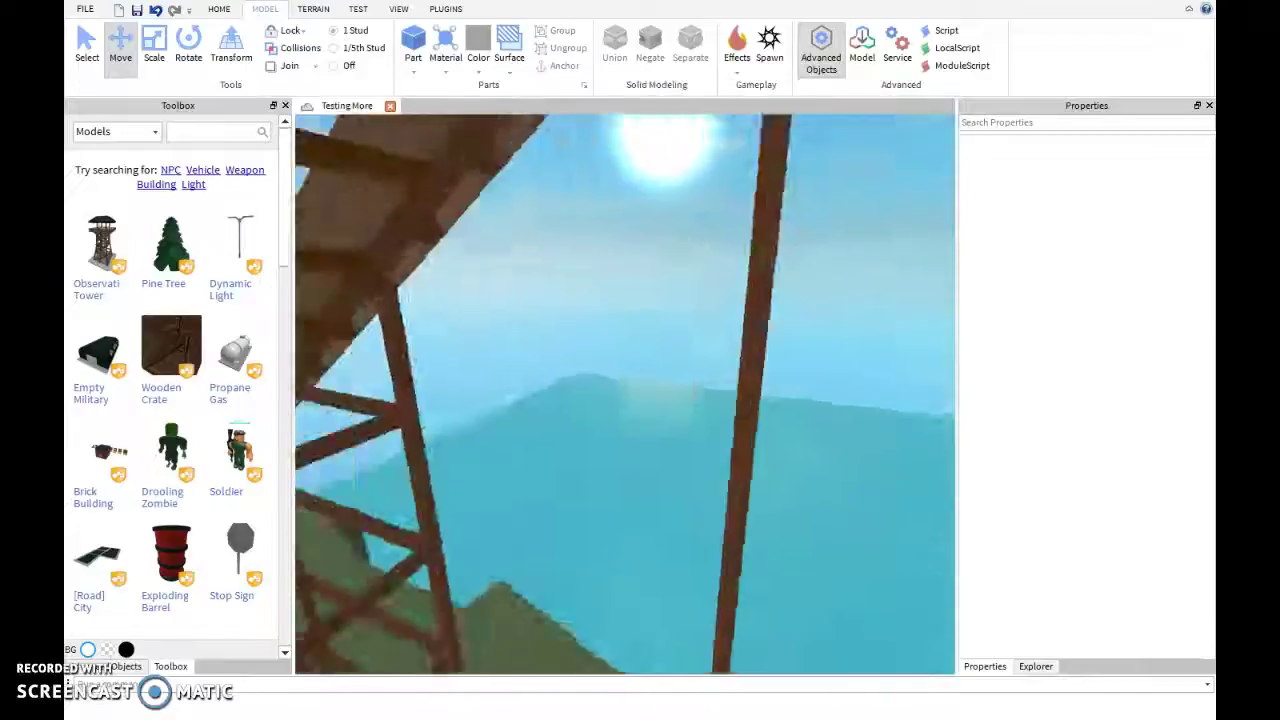
{"action": "left_click", "coordinate": [583, 487]}
{"action": "right_click_drag", "start_coordinate": [583, 487], "coordinate": [495, 468]}
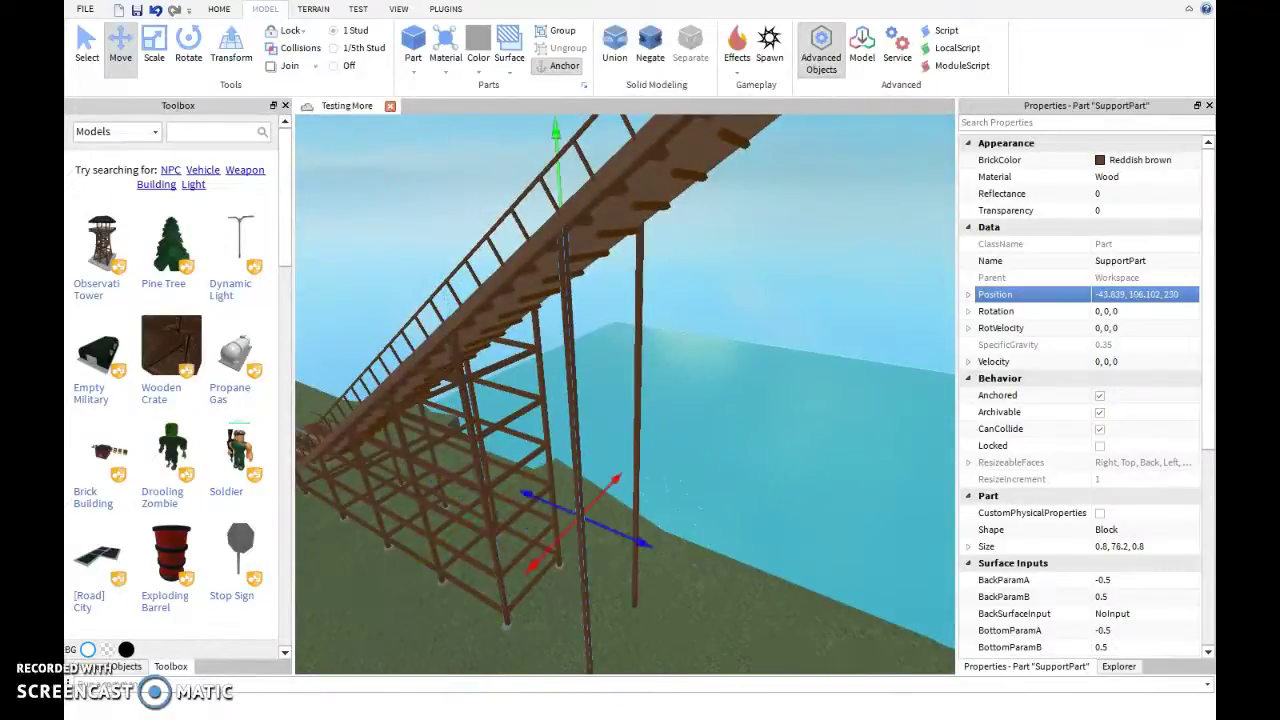
Tilt a copy of the tall post at X -43.839, Z 230 by 15 degrees about Z and move it outward to X -33.839
{"action": "key", "text": "ctrl+4"}
{"action": "right_click_drag", "start_coordinate": [495, 468], "coordinate": [430, 463]}
{"action": "left_click_drag", "start_coordinate": [748, 285], "coordinate": [720, 330]}
{"action": "right_click_drag", "start_coordinate": [720, 330], "coordinate": [636, 600]}
{"action": "left_click", "coordinate": [120, 45]}
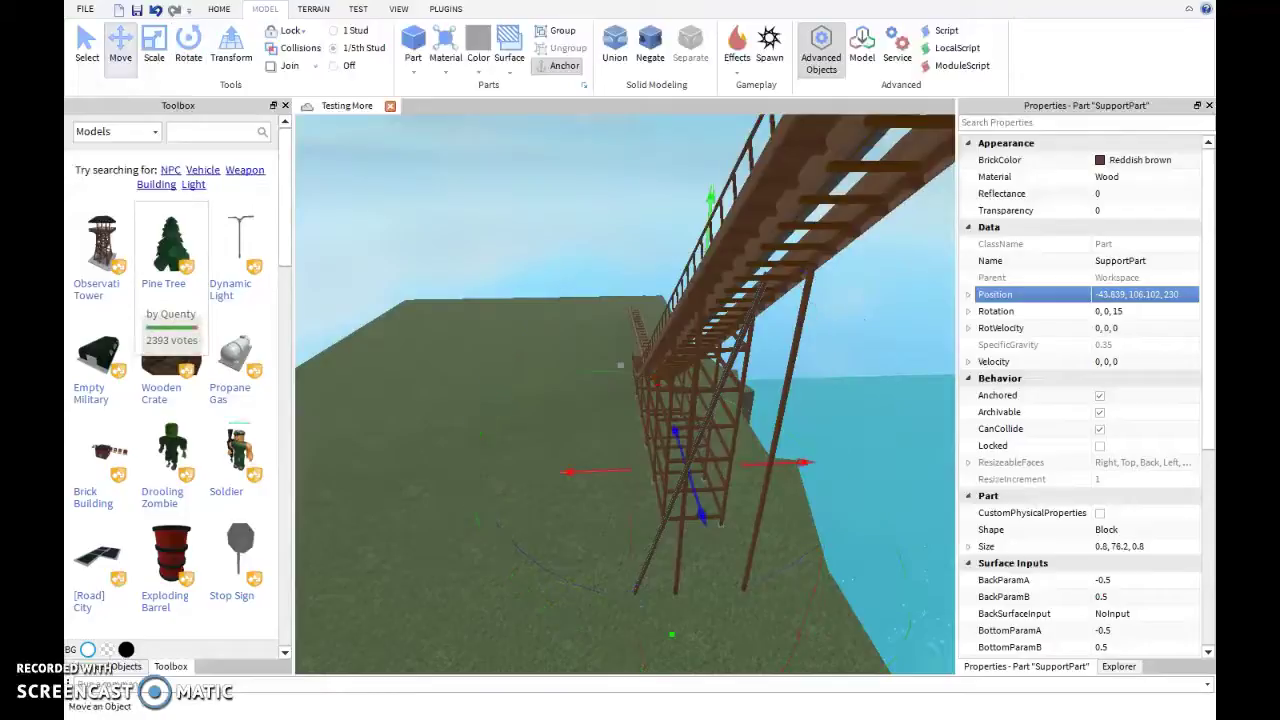
{"action": "right_click_drag", "start_coordinate": [620, 400], "coordinate": [620, 350]}
{"action": "left_click_drag", "start_coordinate": [486, 549], "coordinate": [670, 645]}
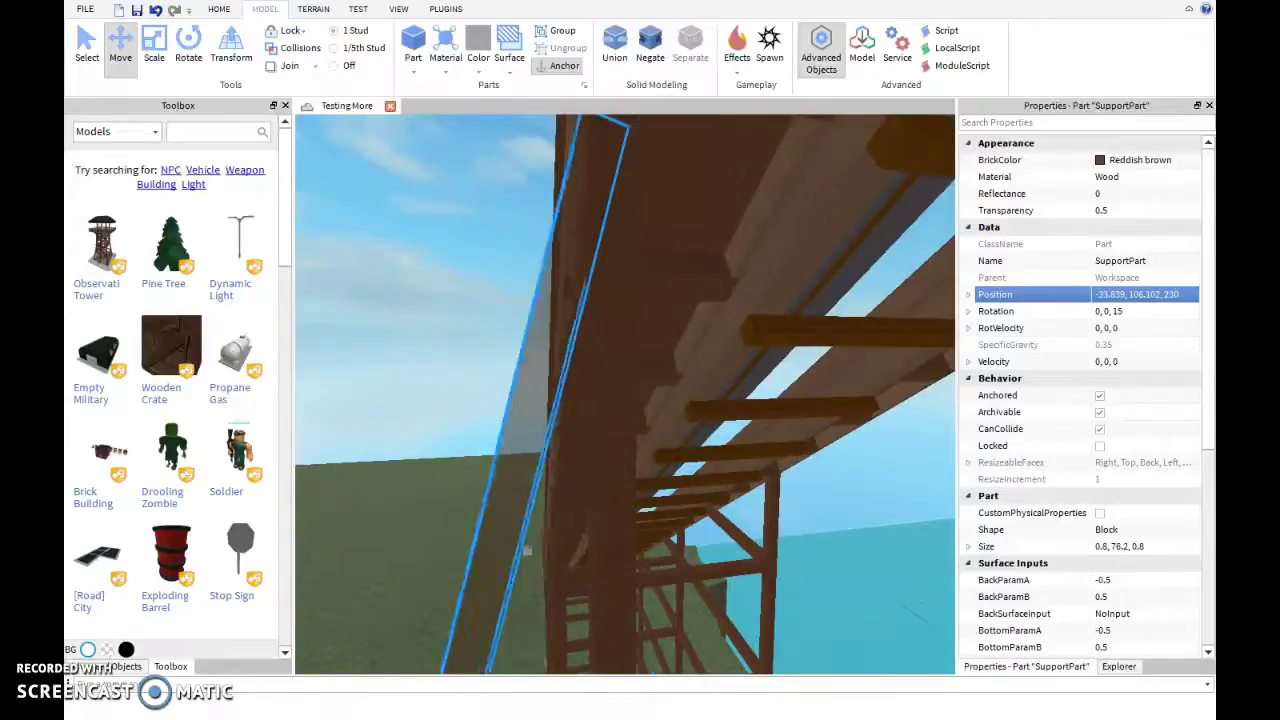
{"action": "right_click_drag", "start_coordinate": [620, 350], "coordinate": [630, 385]}
{"action": "key", "text": "ctrl+3"}
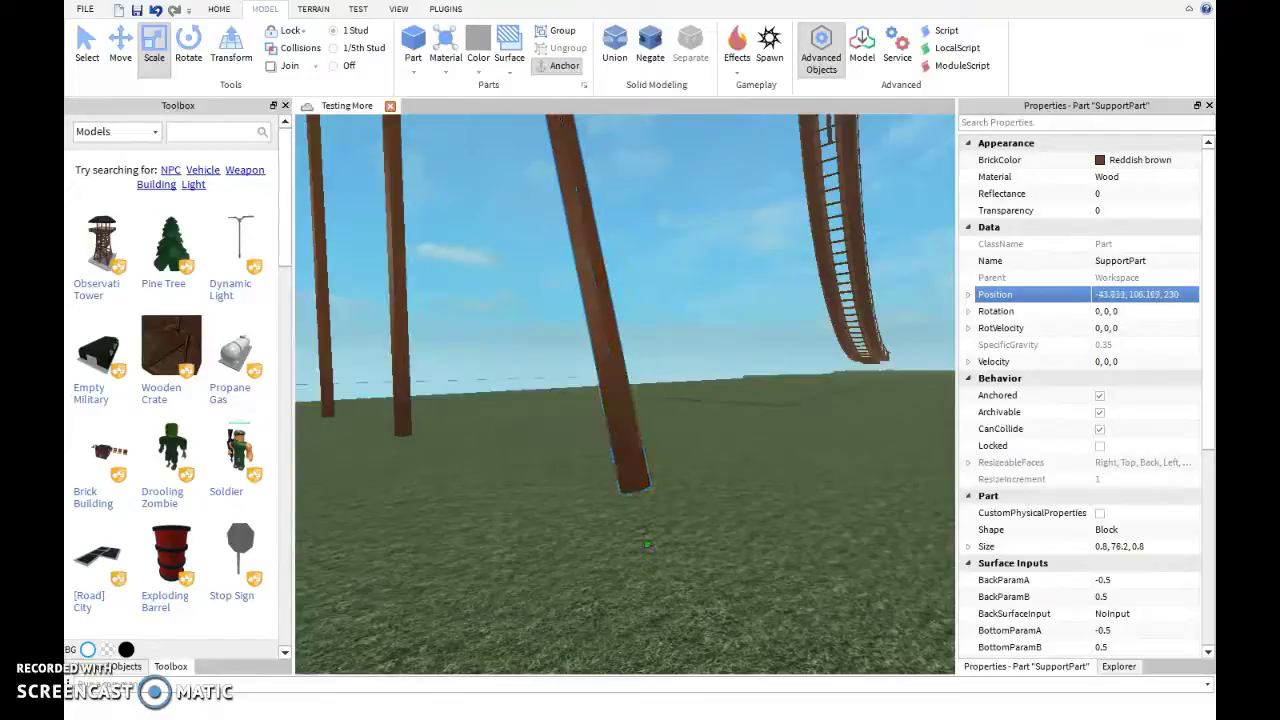
{"action": "key", "text": "ctrl+z"}
{"action": "key", "text": "ctrl+y"}
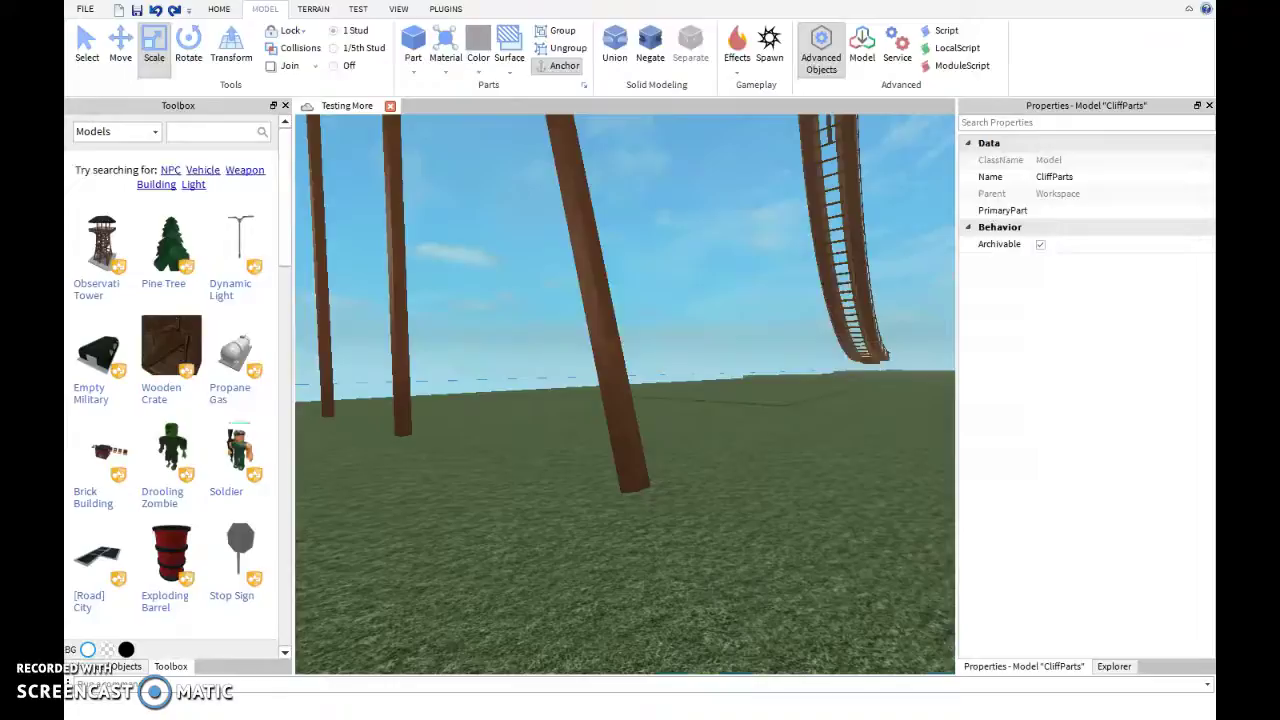
{"action": "key", "text": "ctrl+y"}
{"action": "key", "text": "ctrl+z"}
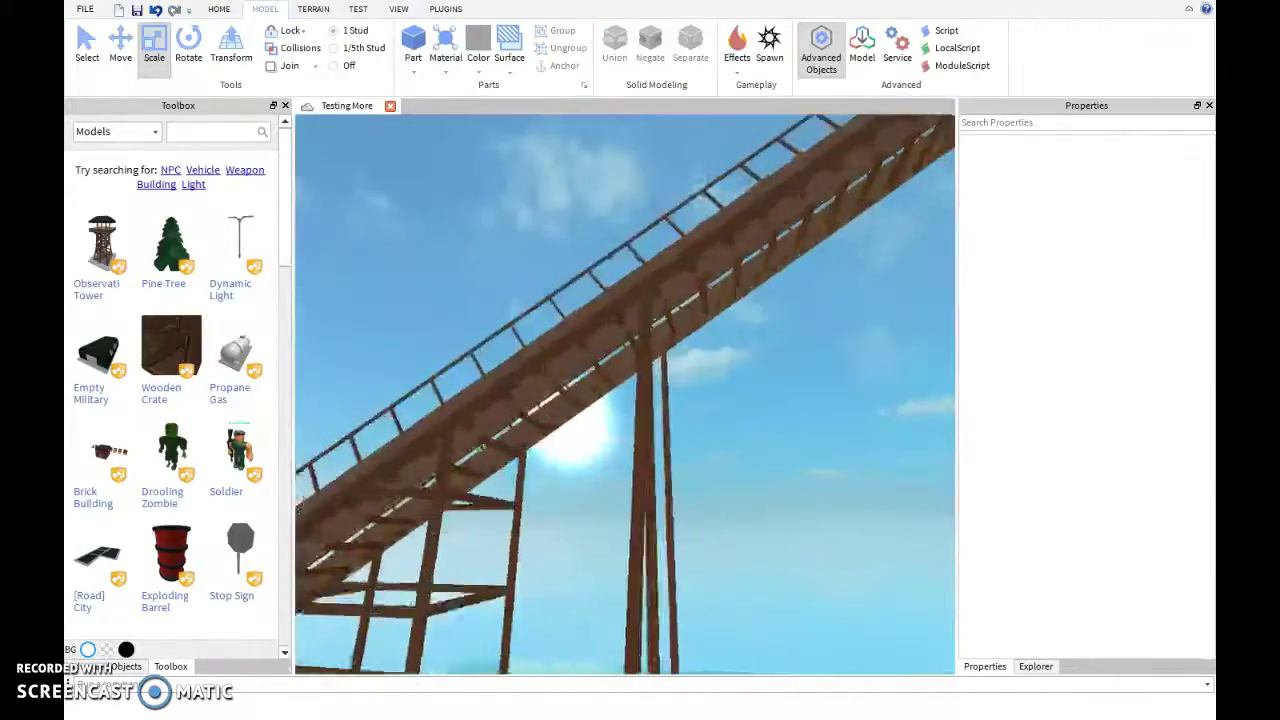
{"action": "right_click_drag", "start_coordinate": [600, 400], "coordinate": [717, 457]}
{"action": "scroll", "coordinate": [717, 456], "scroll_direction": "up", "scroll_amount": 5}
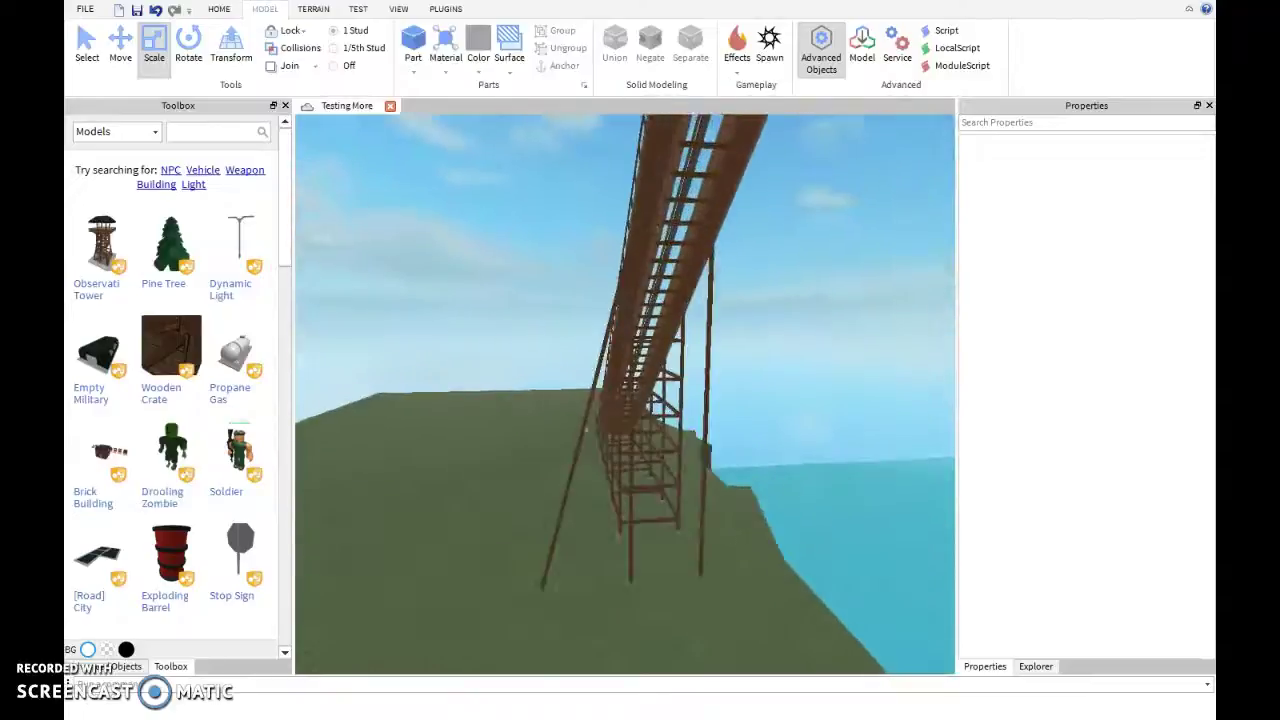
{"action": "key", "text": "ctrl+y"}
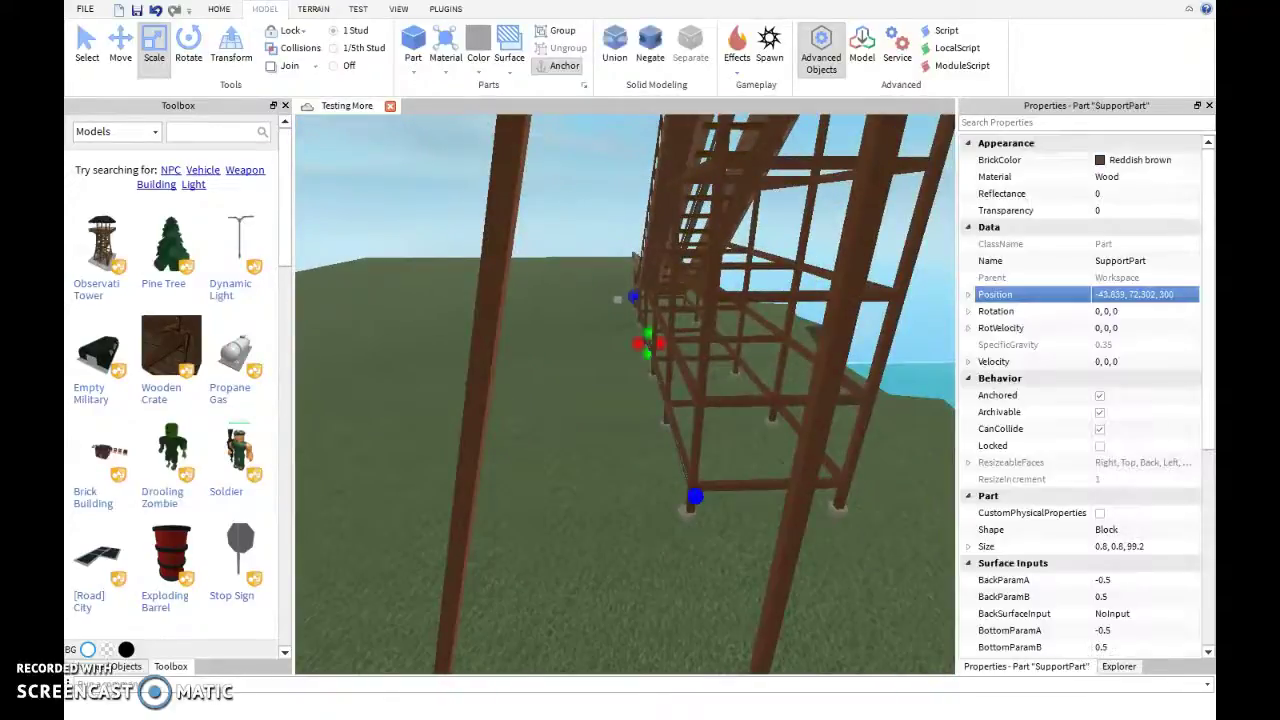
Extend the two lowest horizontal beams on the X -43.839 side, at Y 72.302 and 82.302, to the new post at Z 230
{"action": "key", "text": "f"}
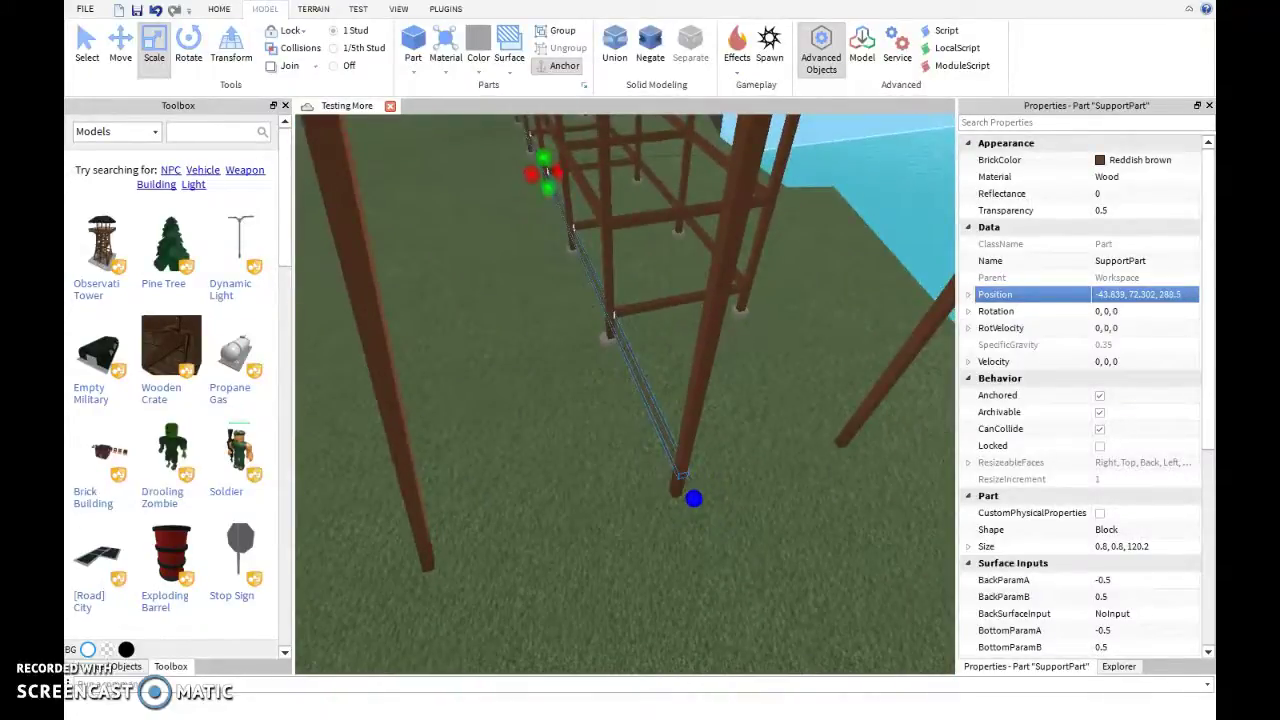
{"action": "key", "text": "ctrl+z"}
{"action": "left_click_drag", "start_coordinate": [611, 233], "coordinate": [690, 388]}
{"action": "right_click_drag", "start_coordinate": [690, 388], "coordinate": [690, 340]}
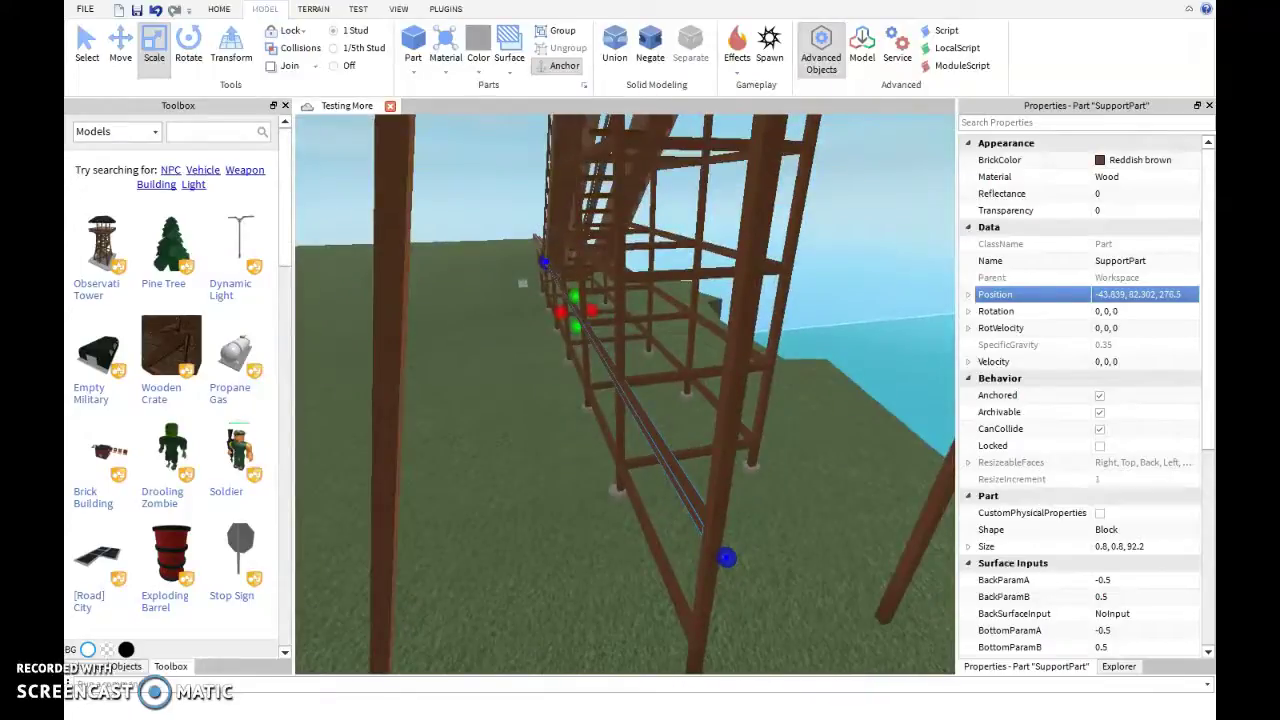
{"action": "left_click_drag", "start_coordinate": [726, 557], "coordinate": [737, 558]}
Extend the remaining higher horizontal beams on the X -43.839 side so they also reach the post at Z 230
{"action": "left_click_drag", "start_coordinate": [624, 283], "coordinate": [755, 382]}
{"action": "right_click_drag", "start_coordinate": [755, 382], "coordinate": [648, 380]}
{"action": "left_click_drag", "start_coordinate": [888, 533], "coordinate": [376, 345]}
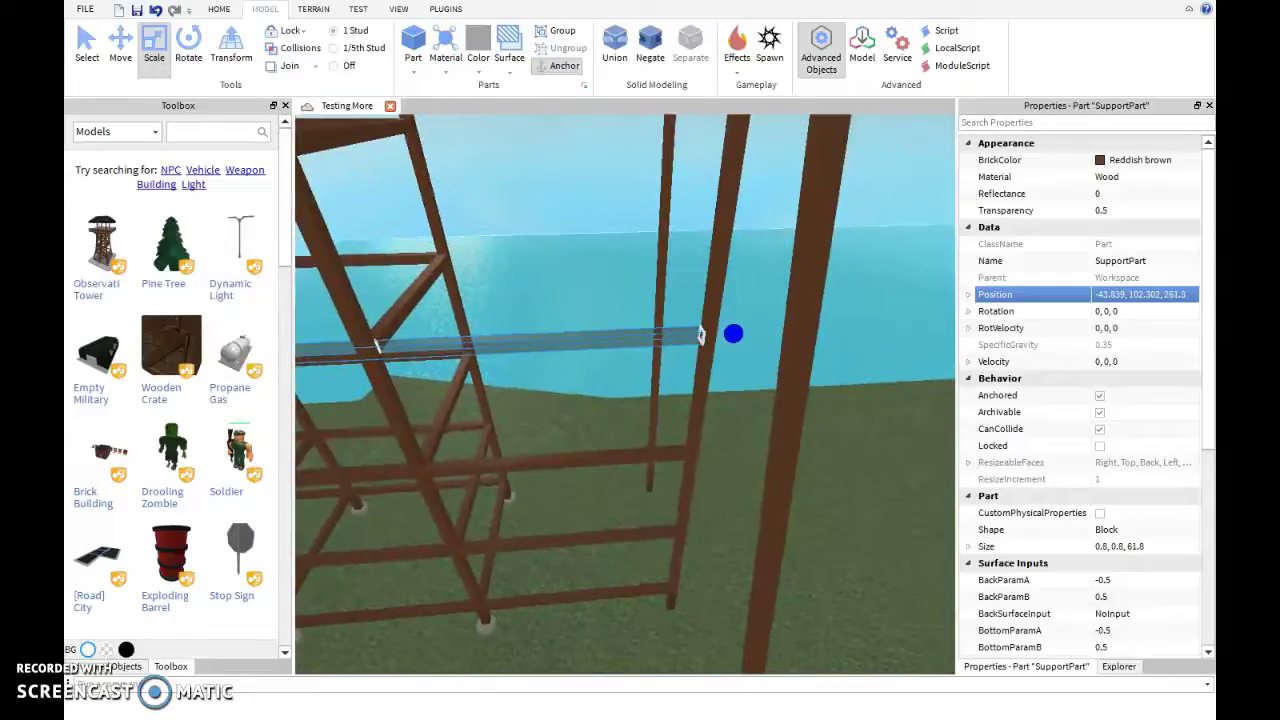
{"action": "left_click_drag", "start_coordinate": [700, 335], "coordinate": [435, 325]}
{"action": "right_click_drag", "start_coordinate": [435, 325], "coordinate": [560, 330]}
{"action": "left_click_drag", "start_coordinate": [611, 251], "coordinate": [851, 251]}
{"action": "right_click_drag", "start_coordinate": [851, 251], "coordinate": [730, 330]}
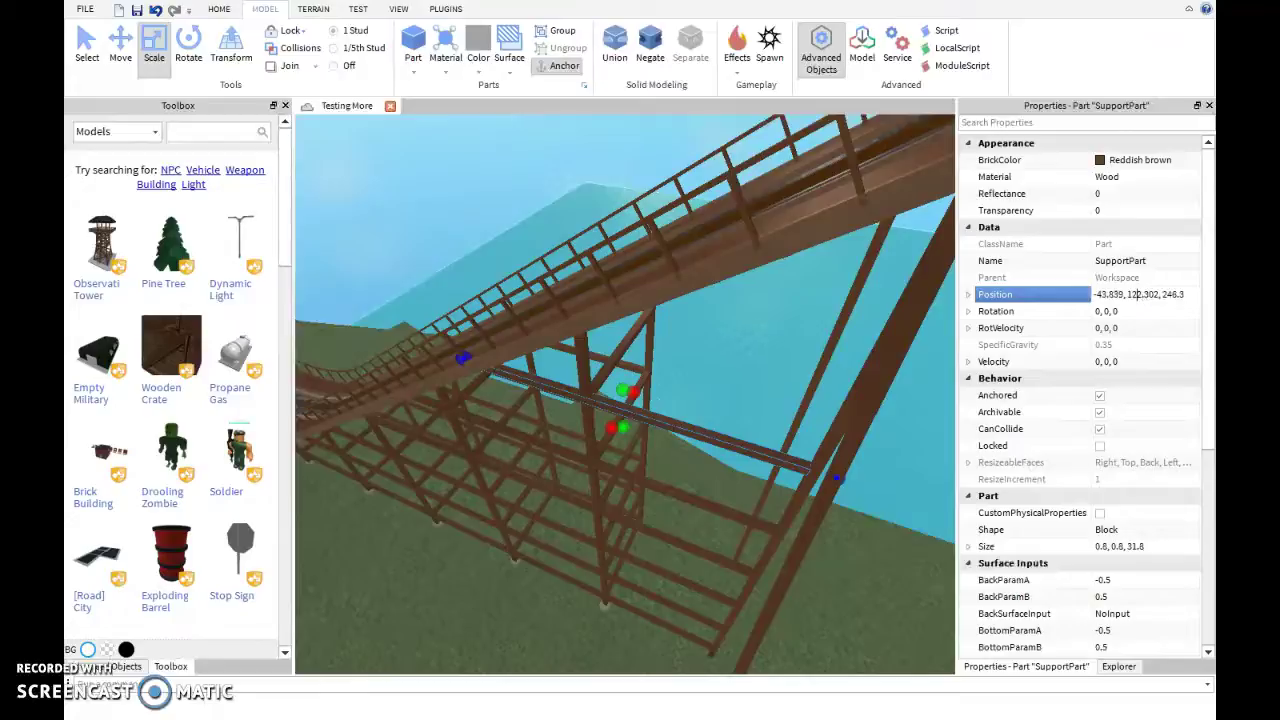
Add a top horizontal beam at Y 132.302 on the X -43.839 side, sized to 16.8 long between the post and the track
{"action": "right_click_drag", "start_coordinate": [730, 330], "coordinate": [740, 335]}
{"action": "left_click_drag", "start_coordinate": [897, 374], "coordinate": [850, 366]}
{"action": "scroll", "coordinate": [625, 390], "scroll_direction": "up", "scroll_amount": 10}
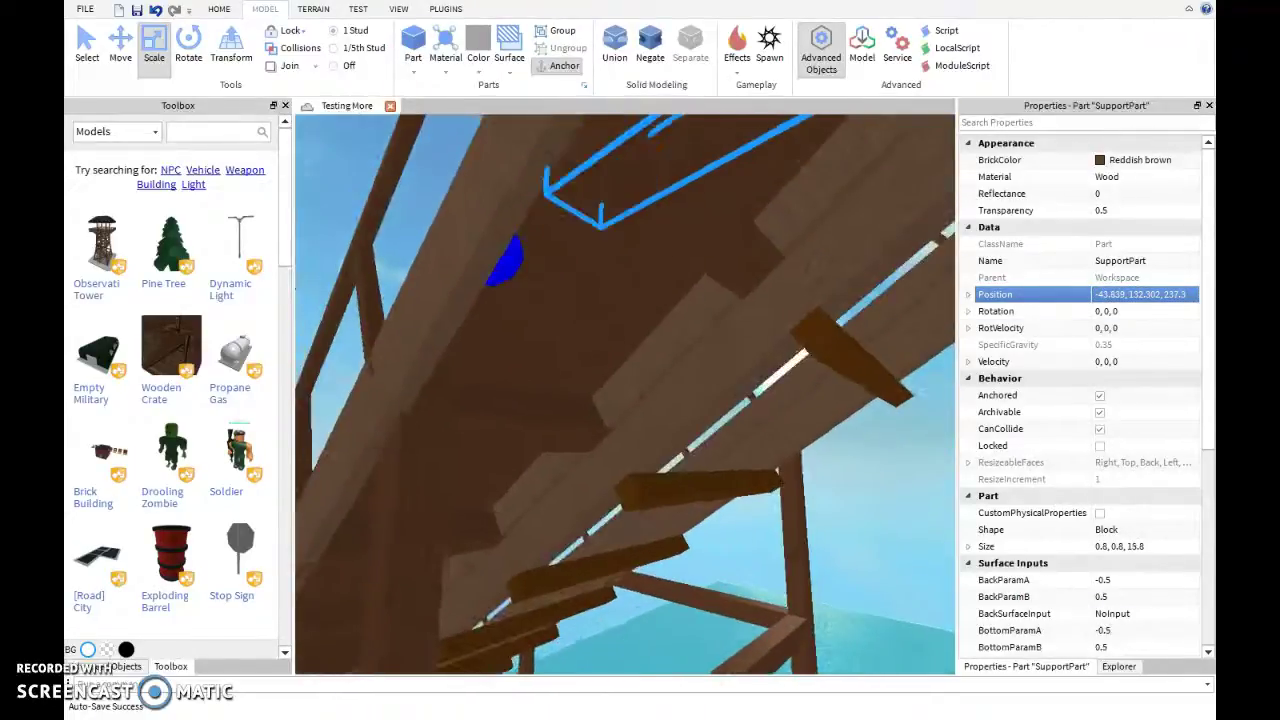
{"action": "left_click_drag", "start_coordinate": [505, 260], "coordinate": [418, 248]}
{"action": "scroll", "coordinate": [625, 390], "scroll_direction": "down", "scroll_amount": 10}
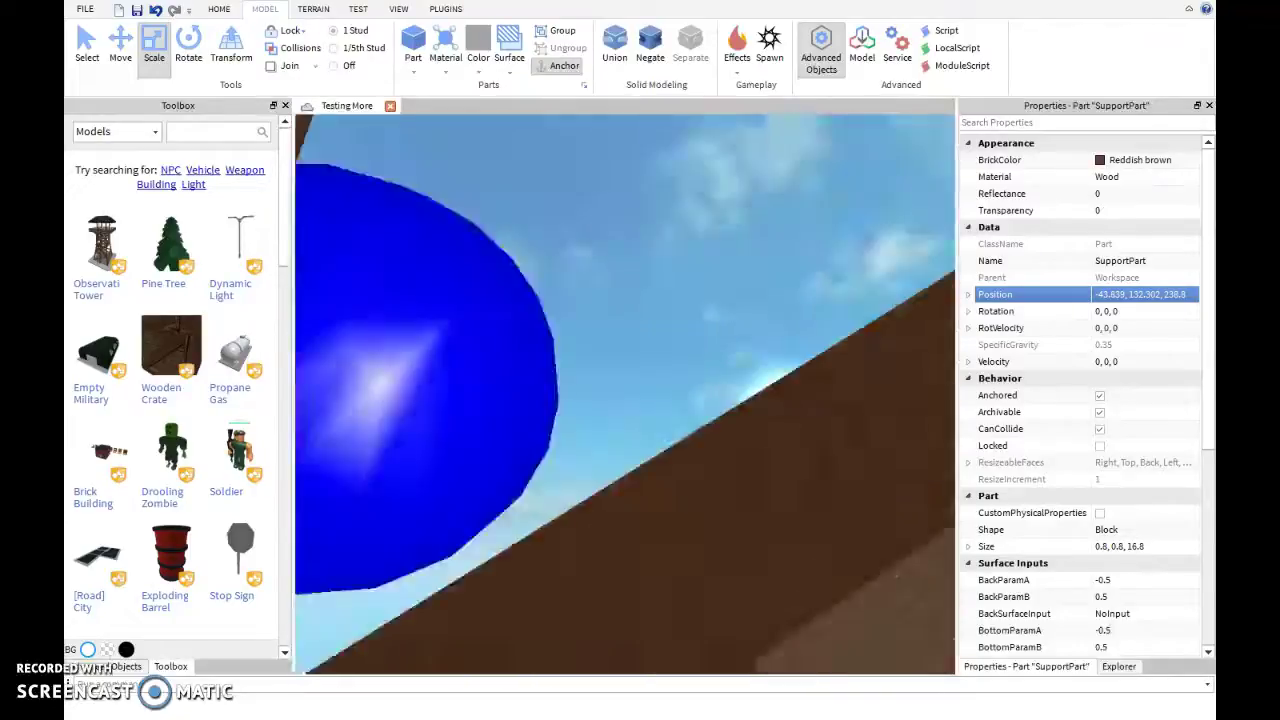
{"action": "scroll", "coordinate": [625, 390], "scroll_direction": "up", "scroll_amount": 10}
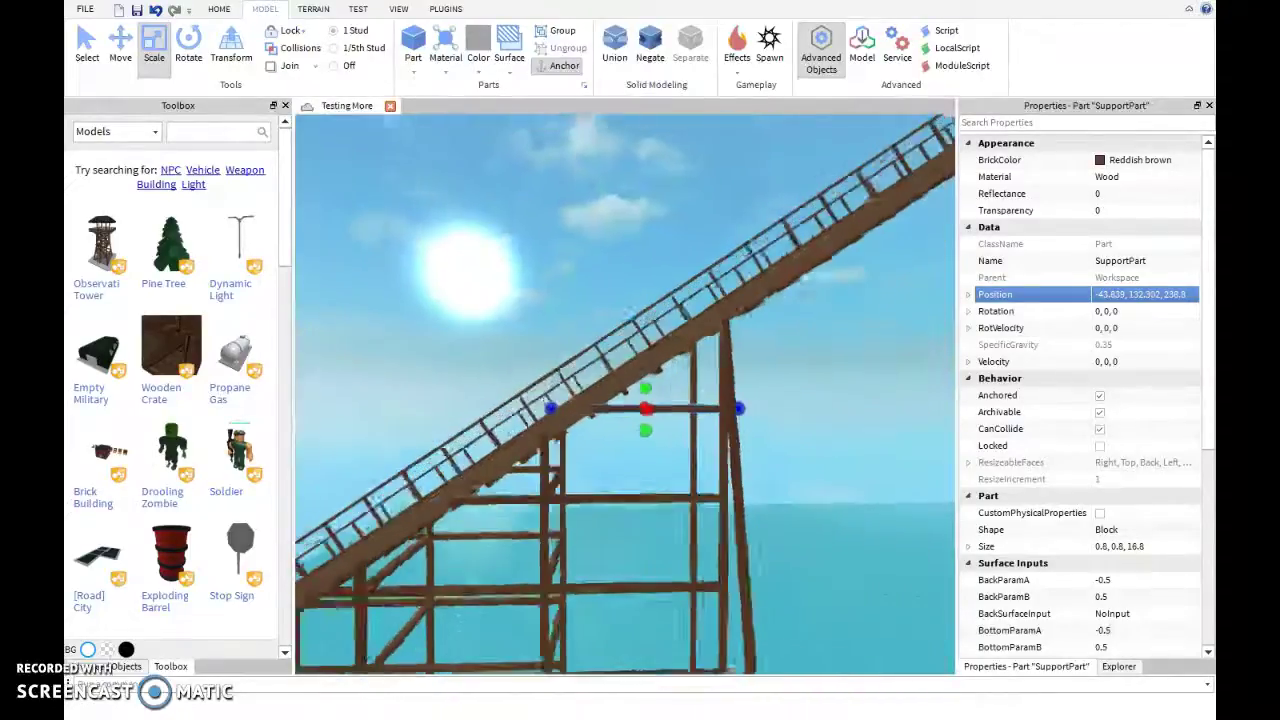
{"action": "scroll", "coordinate": [625, 390], "scroll_direction": "down", "scroll_amount": 5}
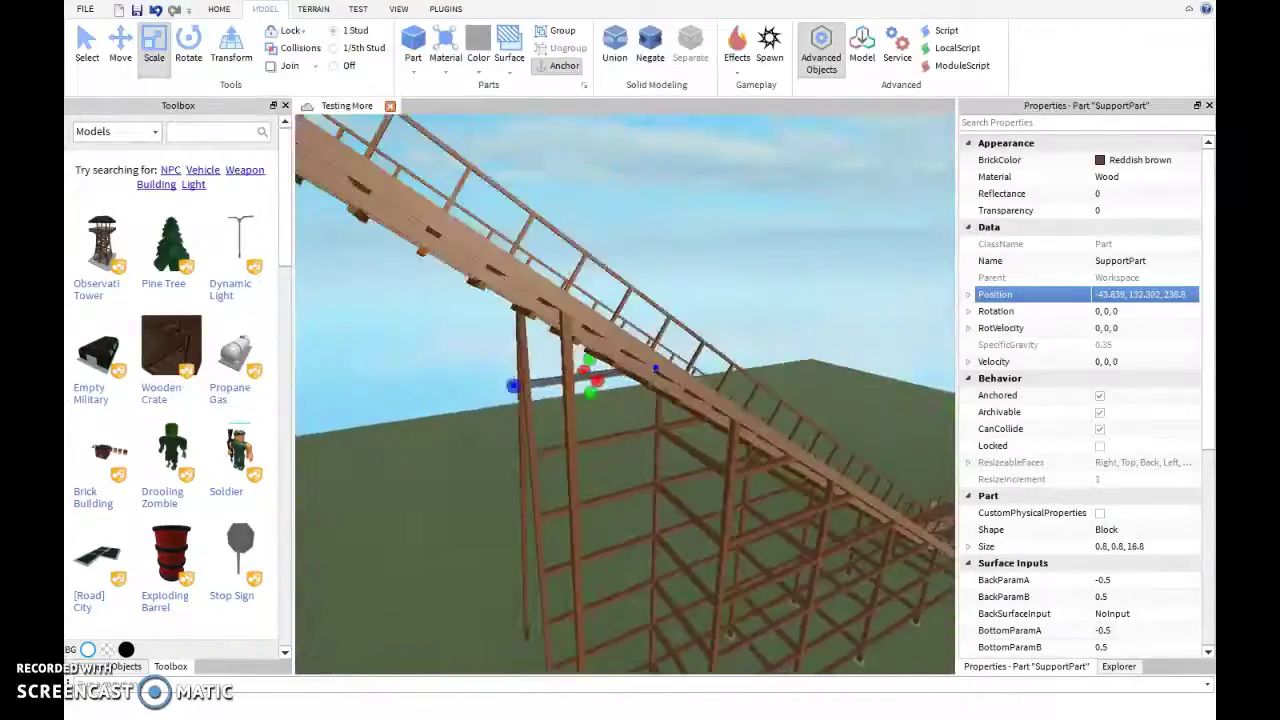
Extend the three lowest horizontal beams on the opposite side of the frame to its new tall post
{"action": "left_click", "coordinate": [1119, 666]}
{"action": "scroll", "coordinate": [625, 390], "scroll_direction": "down", "scroll_amount": 5}
{"action": "scroll", "coordinate": [625, 390], "scroll_direction": "up", "scroll_amount": 3}
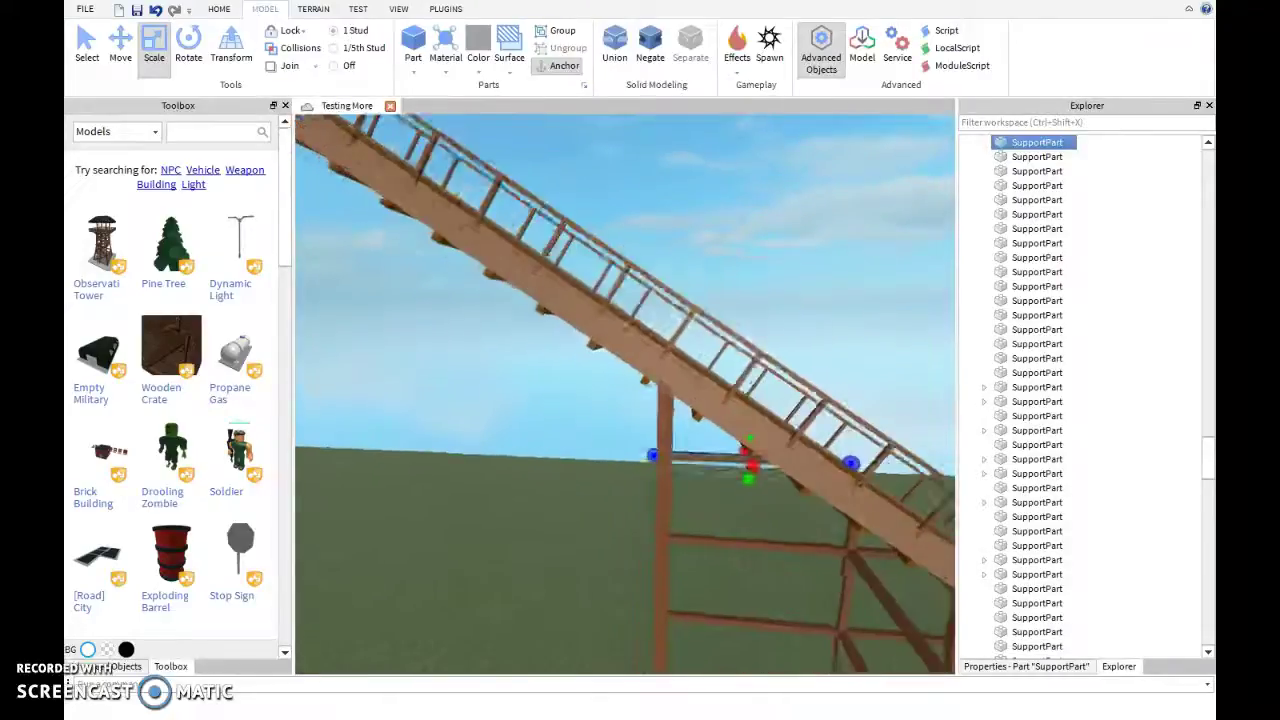
{"action": "scroll", "coordinate": [625, 390], "scroll_direction": "down", "scroll_amount": 3}
{"action": "scroll", "coordinate": [625, 390], "scroll_direction": "up", "scroll_amount": 8}
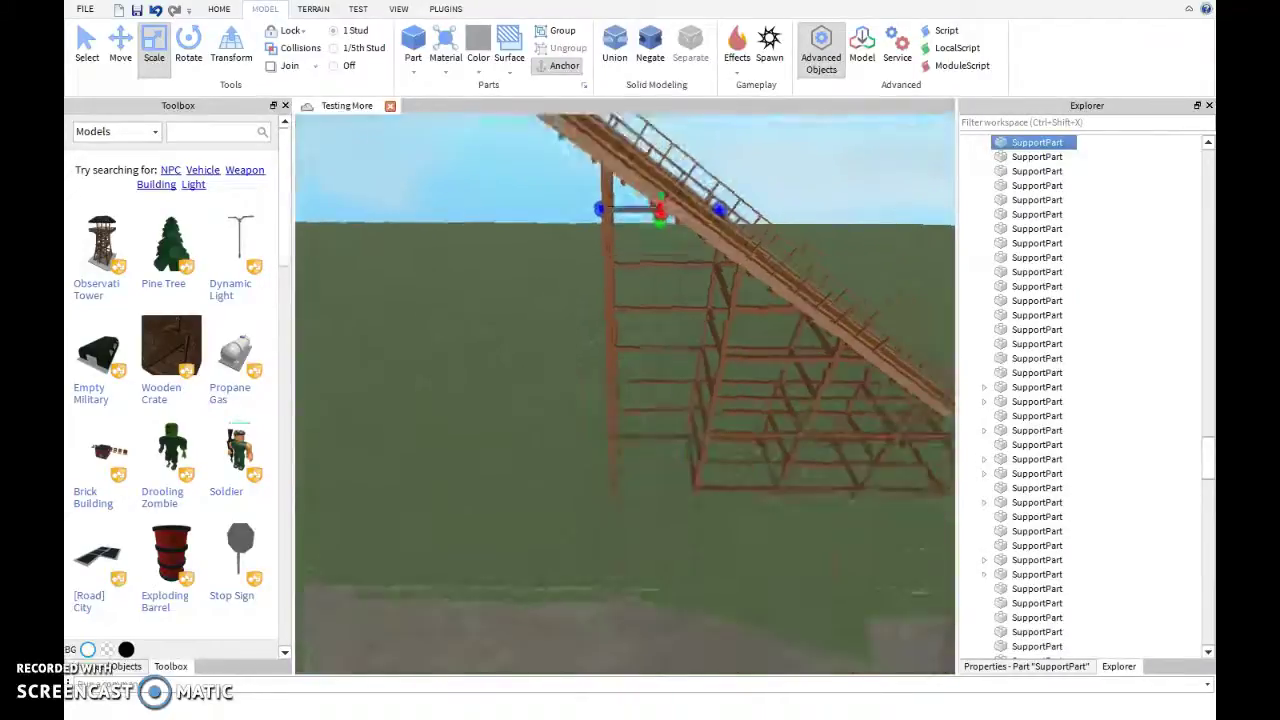
{"action": "left_click", "coordinate": [690, 430]}
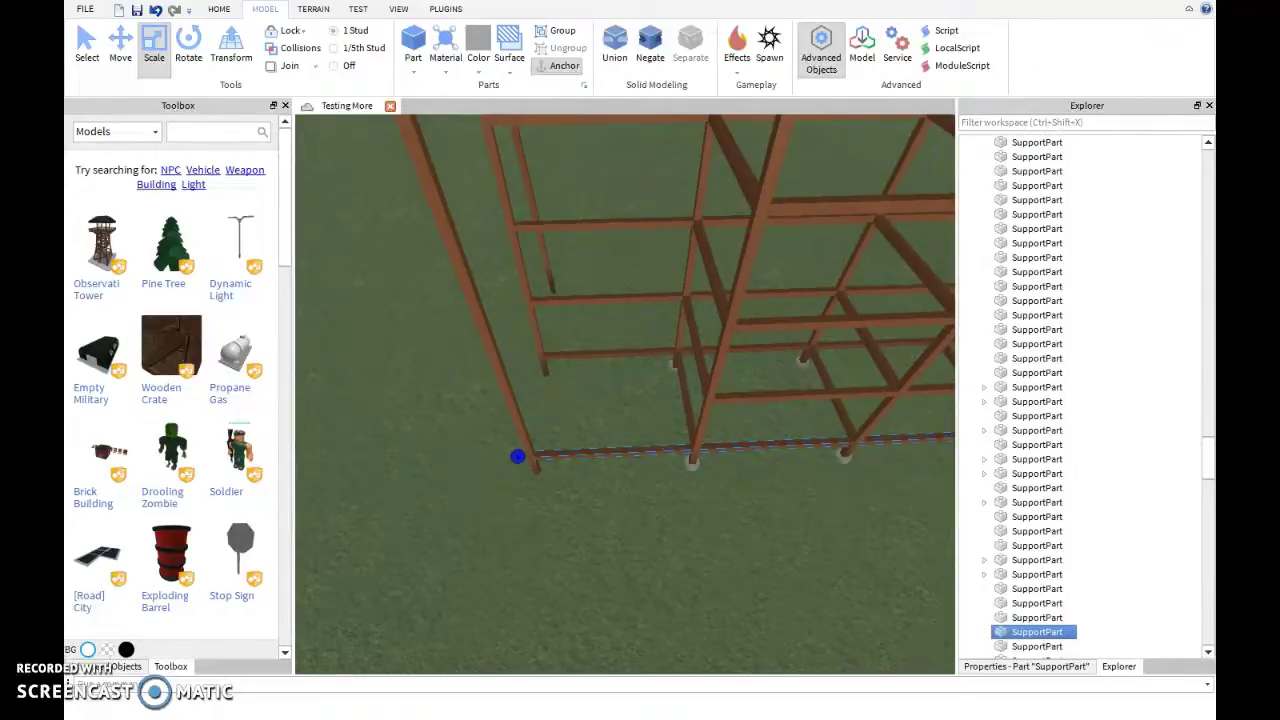
{"action": "left_click", "coordinate": [693, 399]}
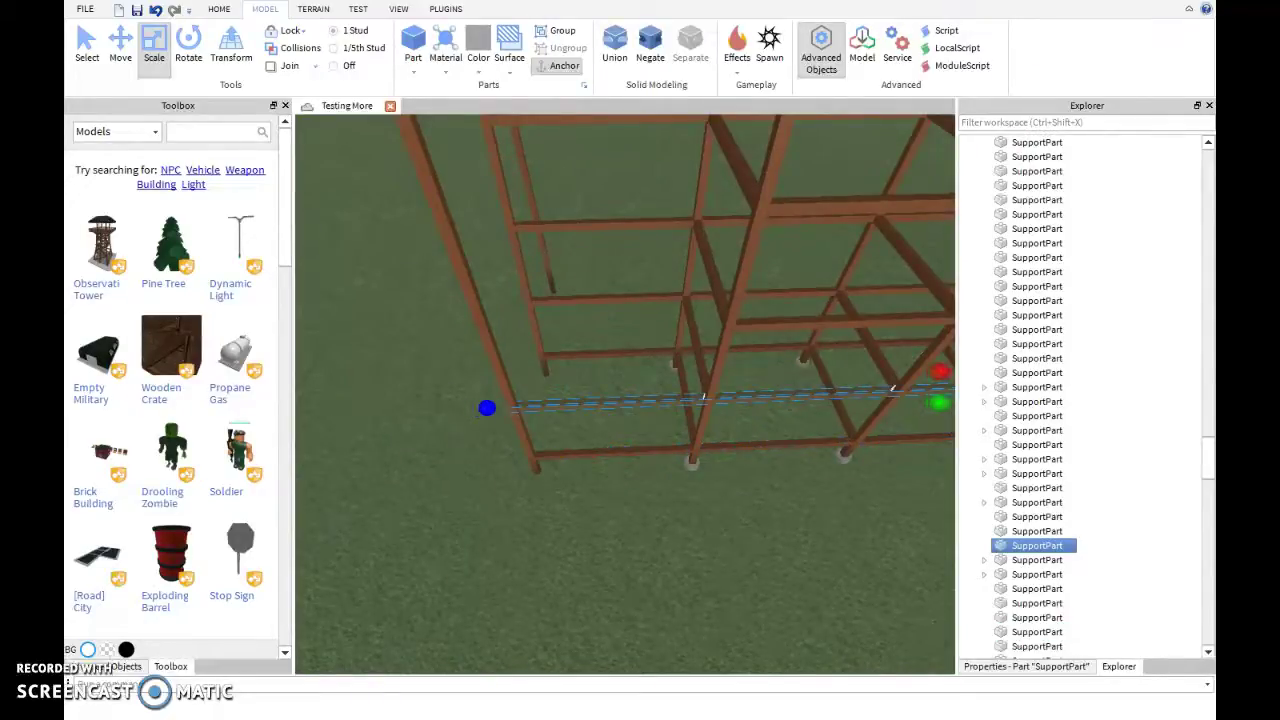
{"action": "left_click", "coordinate": [709, 324]}
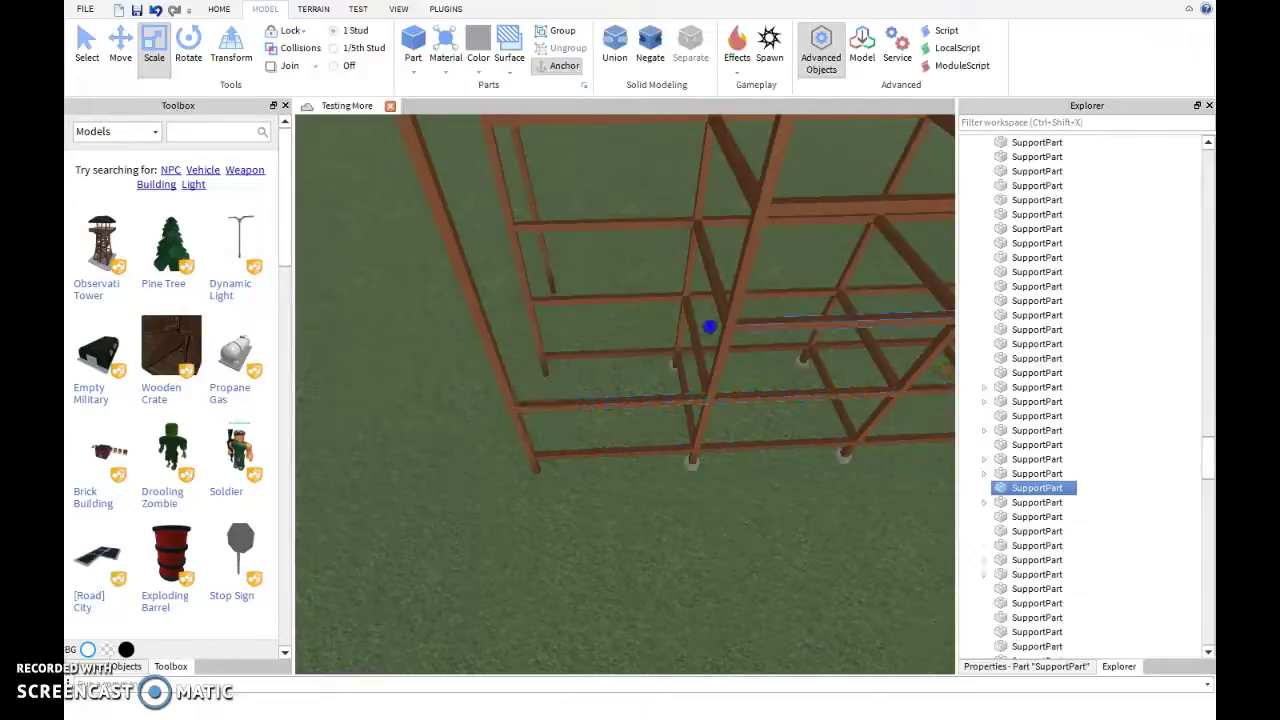
{"action": "left_click_drag", "start_coordinate": [477, 335], "coordinate": [466, 334]}
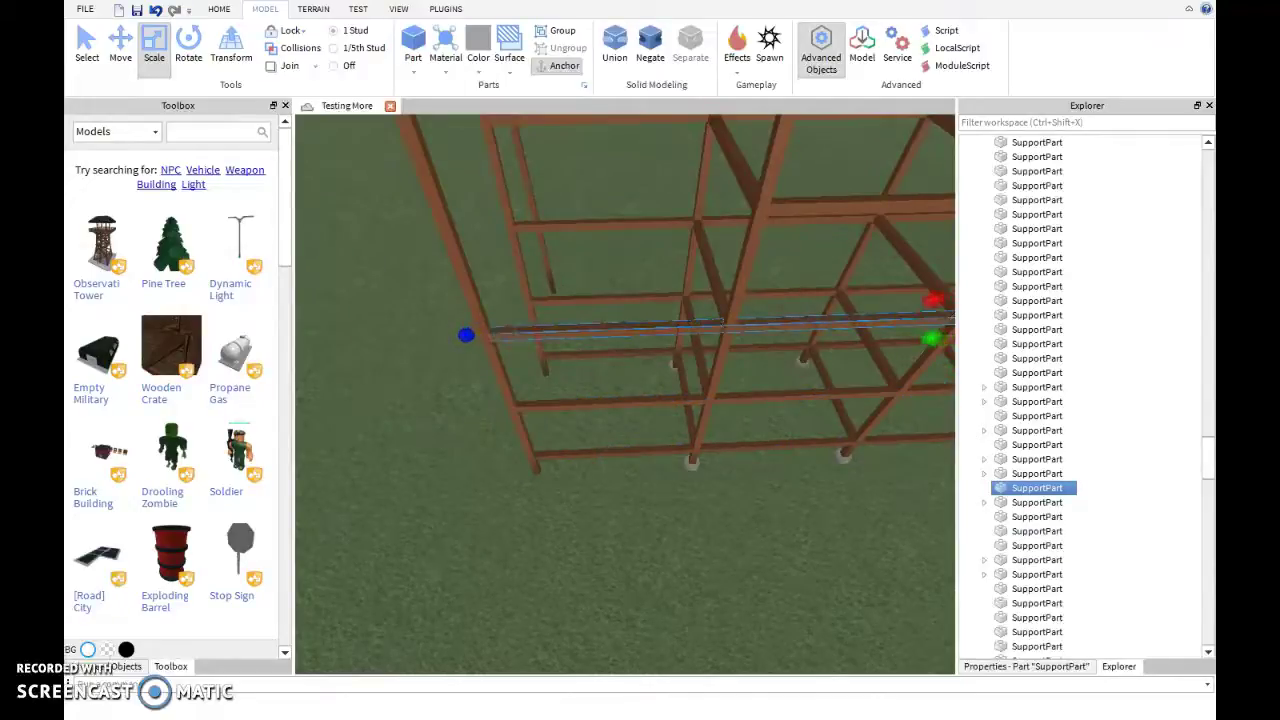
Extend the fourth, fifth and sixth horizontal beams on that same side to the new tall post
{"action": "left_click", "coordinate": [850, 202]}
{"action": "left_click_drag", "start_coordinate": [740, 207], "coordinate": [752, 204]}
{"action": "right_click_drag", "start_coordinate": [752, 204], "coordinate": [752, 204]}
{"action": "left_click_drag", "start_coordinate": [745, 327], "coordinate": [730, 321]}
{"action": "left_click_drag", "start_coordinate": [445, 318], "coordinate": [445, 318]}
{"action": "right_click_drag", "start_coordinate": [752, 204], "coordinate": [752, 204]}
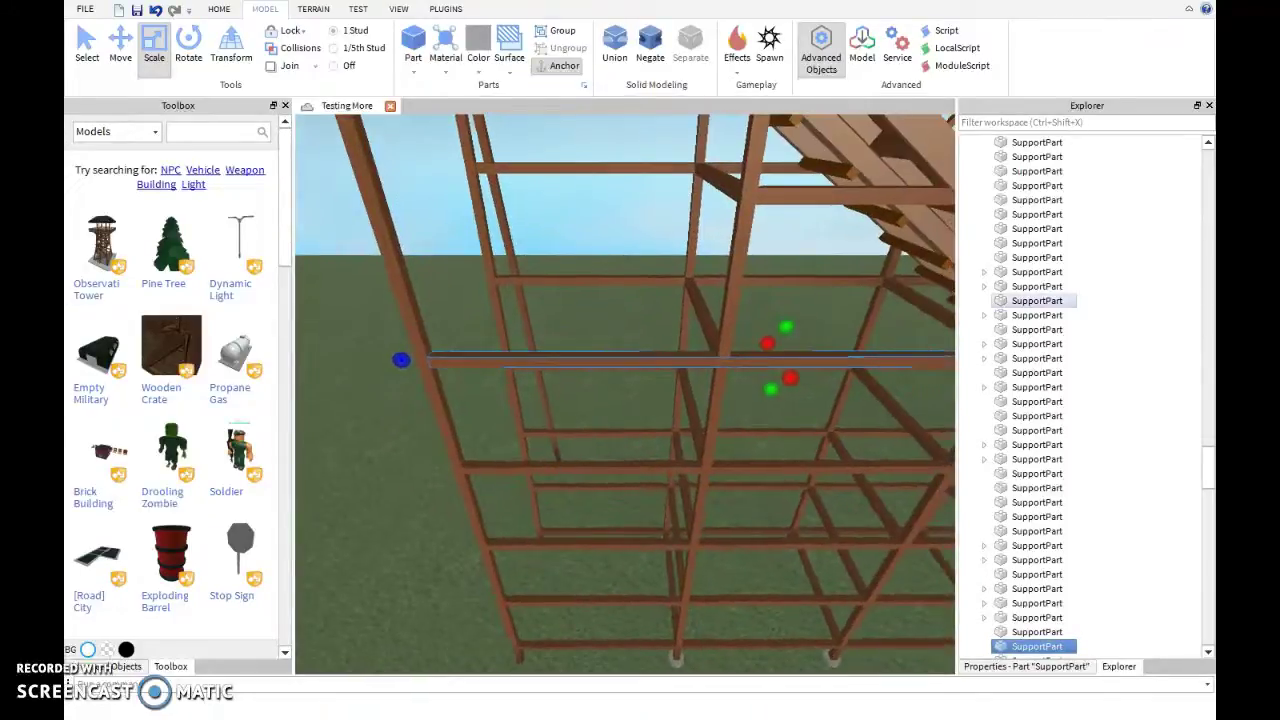
{"action": "left_click", "coordinate": [840, 188]}
{"action": "left_click_drag", "start_coordinate": [714, 194], "coordinate": [343, 194]}
{"action": "right_click_drag", "start_coordinate": [343, 194], "coordinate": [480, 230]}
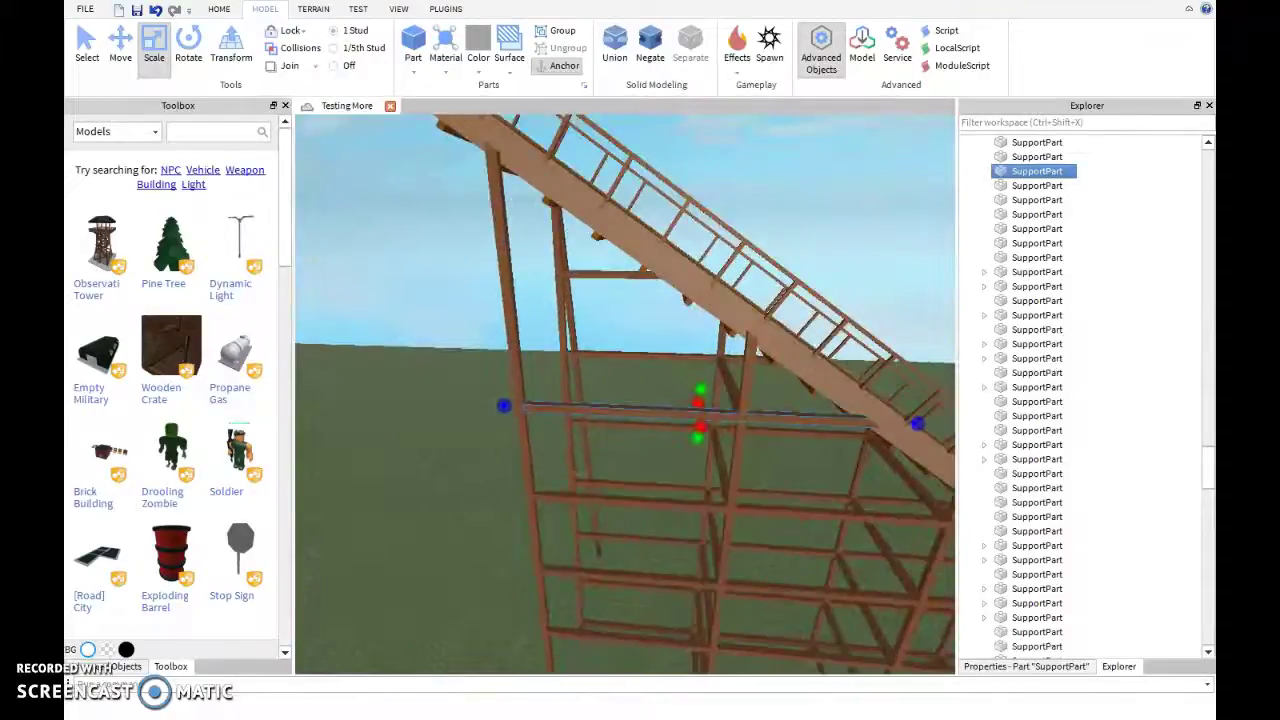
Duplicate the short top beam beneath the track and move the copy across to the opposite row of posts
{"action": "left_click", "coordinate": [757, 352]}
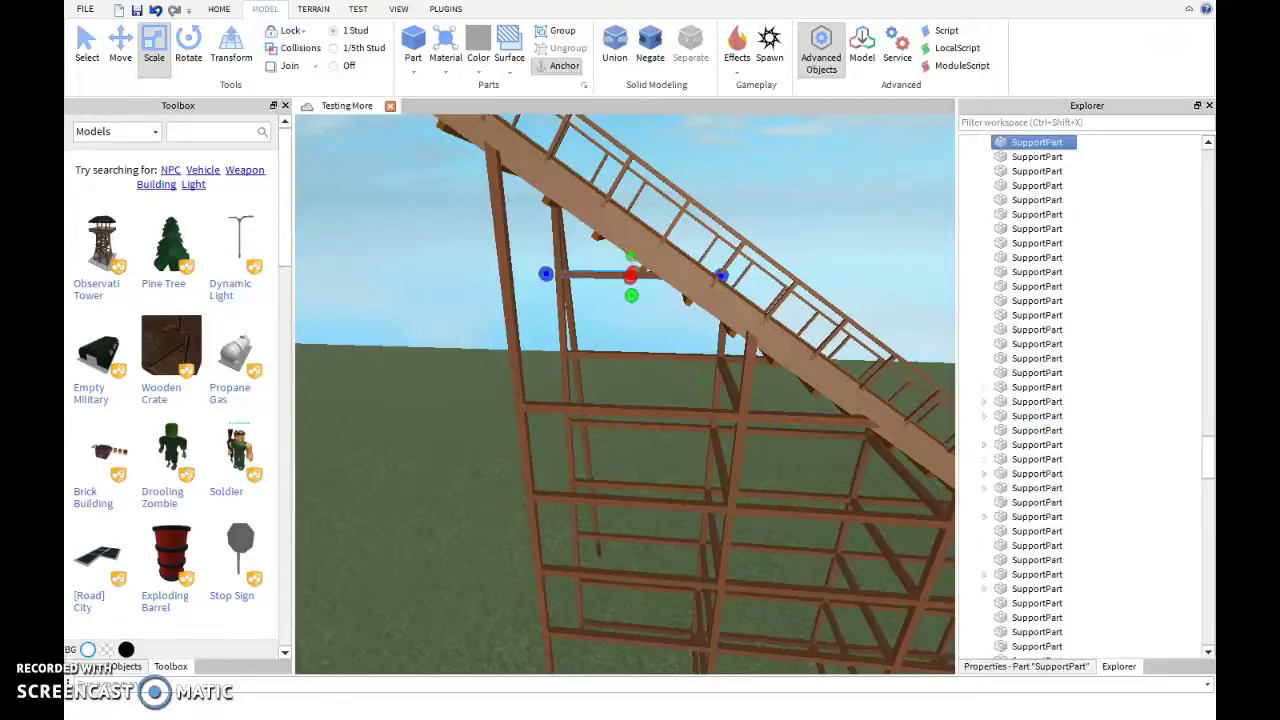
{"action": "key", "text": "ctrl+2"}
{"action": "right_click_drag", "start_coordinate": [757, 352], "coordinate": [685, 378]}
{"action": "left_click_drag", "start_coordinate": [643, 368], "coordinate": [705, 378]}
{"action": "scroll", "coordinate": [700, 380], "scroll_direction": "up", "scroll_amount": 6}
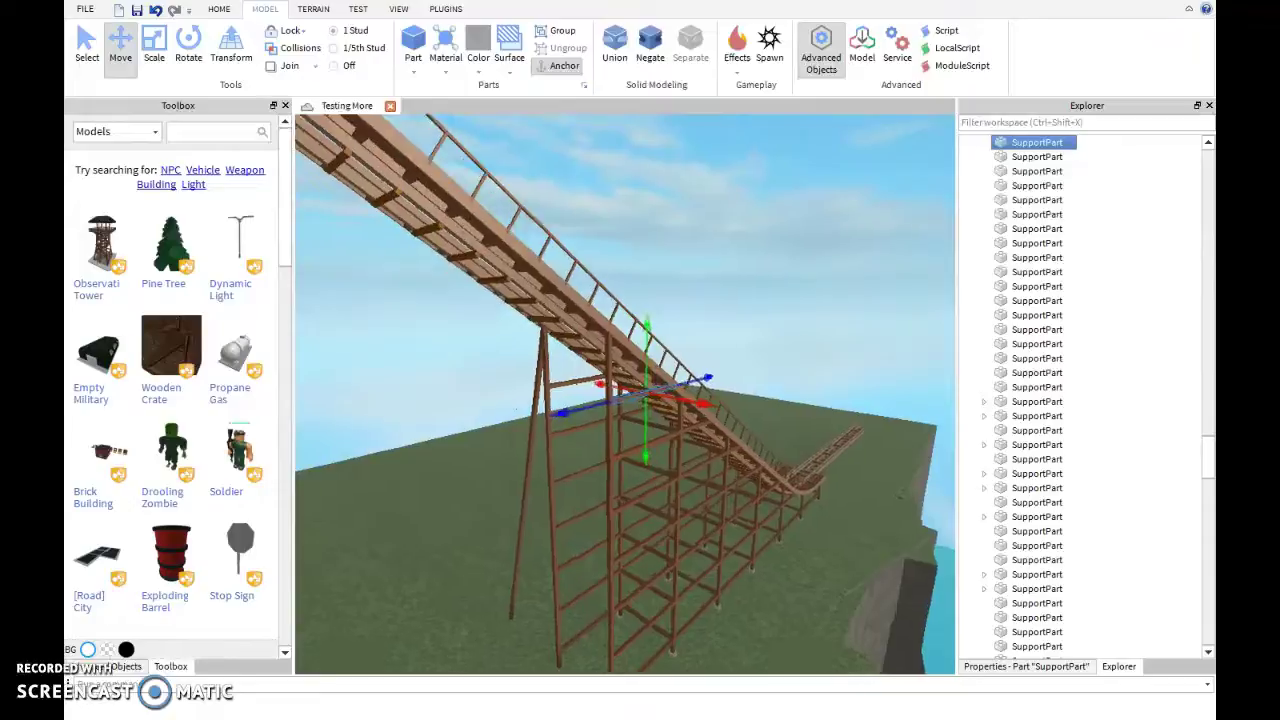
{"action": "right_click_drag", "start_coordinate": [700, 382], "coordinate": [622, 402]}
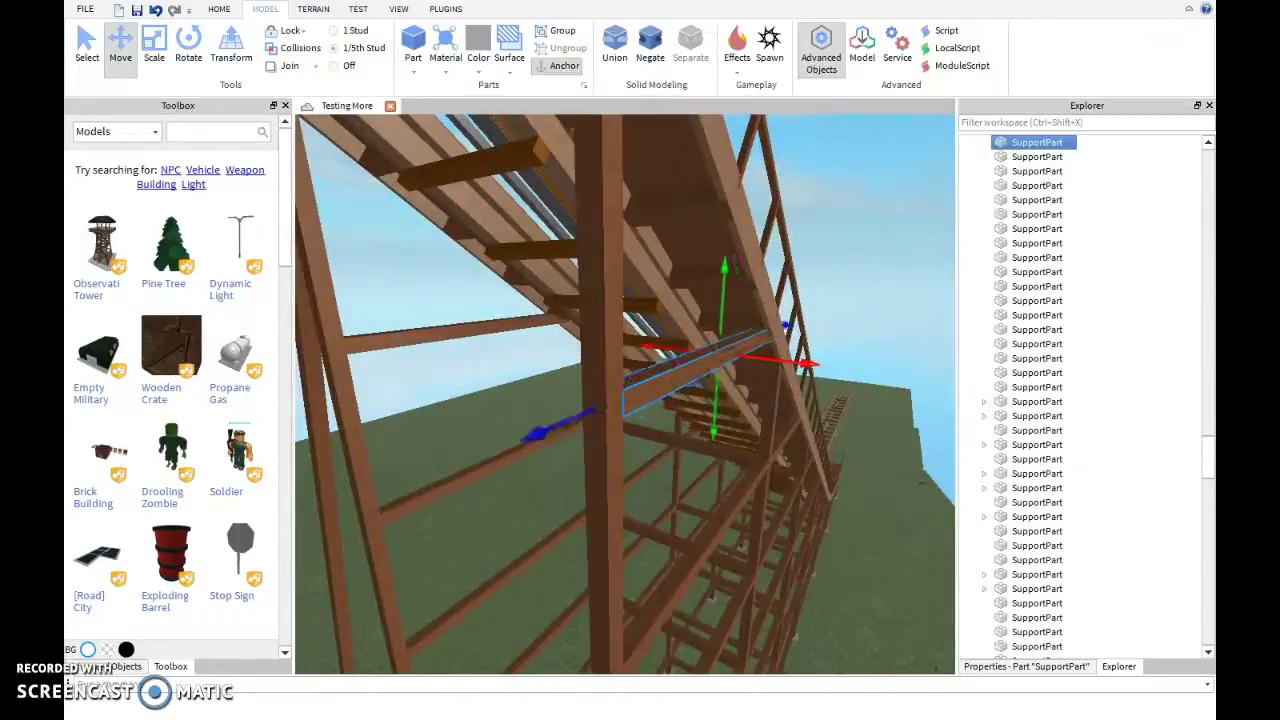
{"action": "right_click_drag", "start_coordinate": [622, 402], "coordinate": [526, 333]}
Step through the support parts to identify which consecutive entries are the cross beams of the Z 250 frame
{"action": "left_click", "coordinate": [870, 330]}
{"action": "scroll", "coordinate": [1064, 316], "scroll_direction": "up", "scroll_amount": 2}
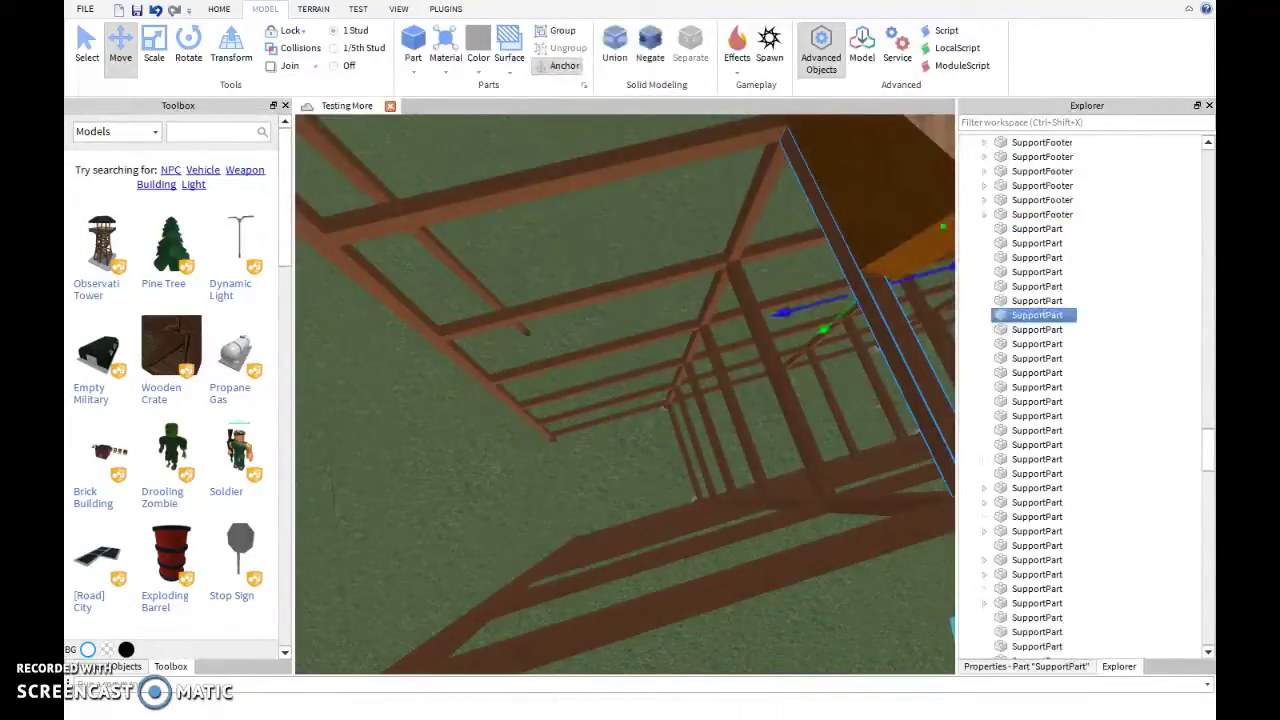
{"action": "key", "text": "shift+Up"}
{"action": "key", "text": "shift+Up"}
{"action": "key", "text": "shift+Up"}
{"action": "key", "text": "shift+Down"}
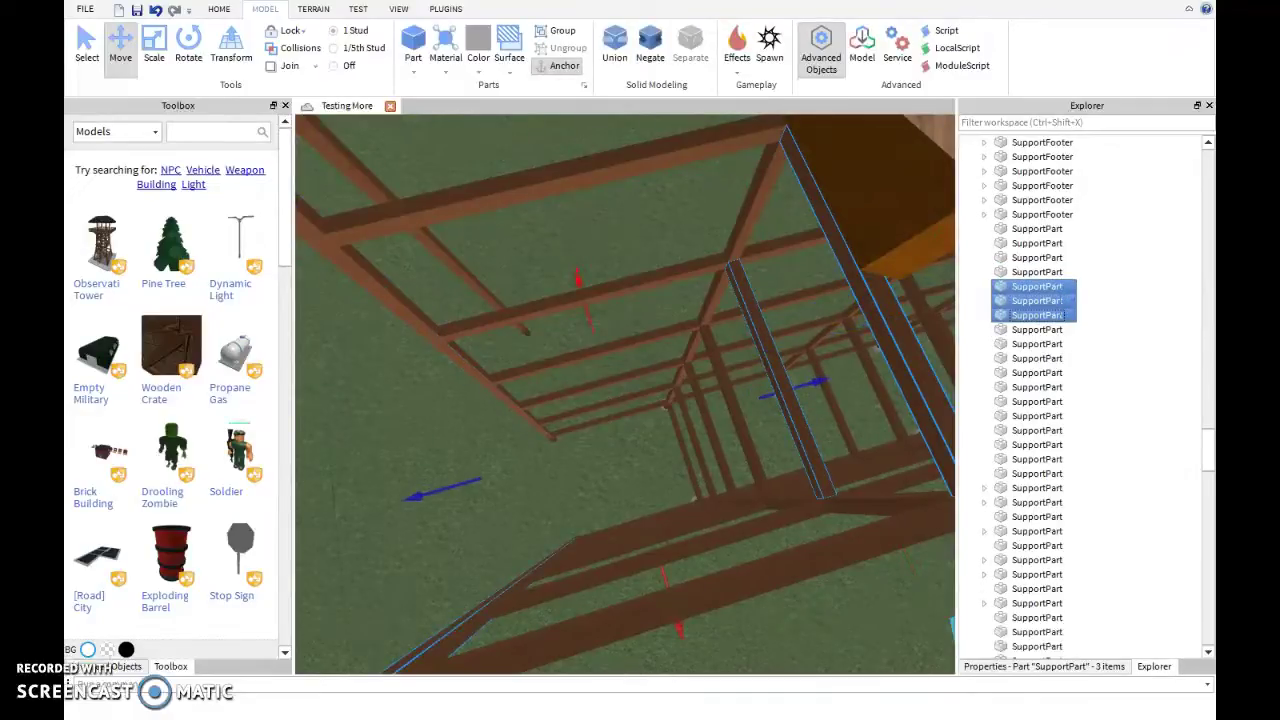
{"action": "key", "text": "shift+Down"}
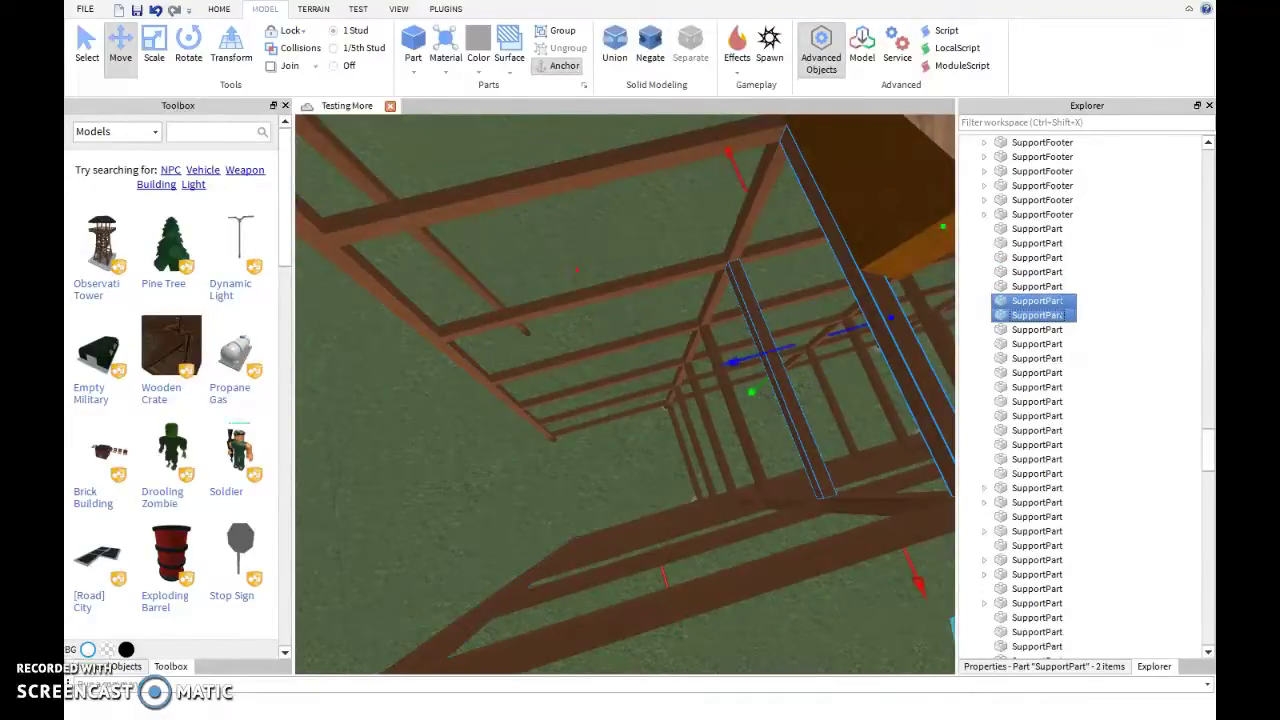
{"action": "key", "text": "Down"}
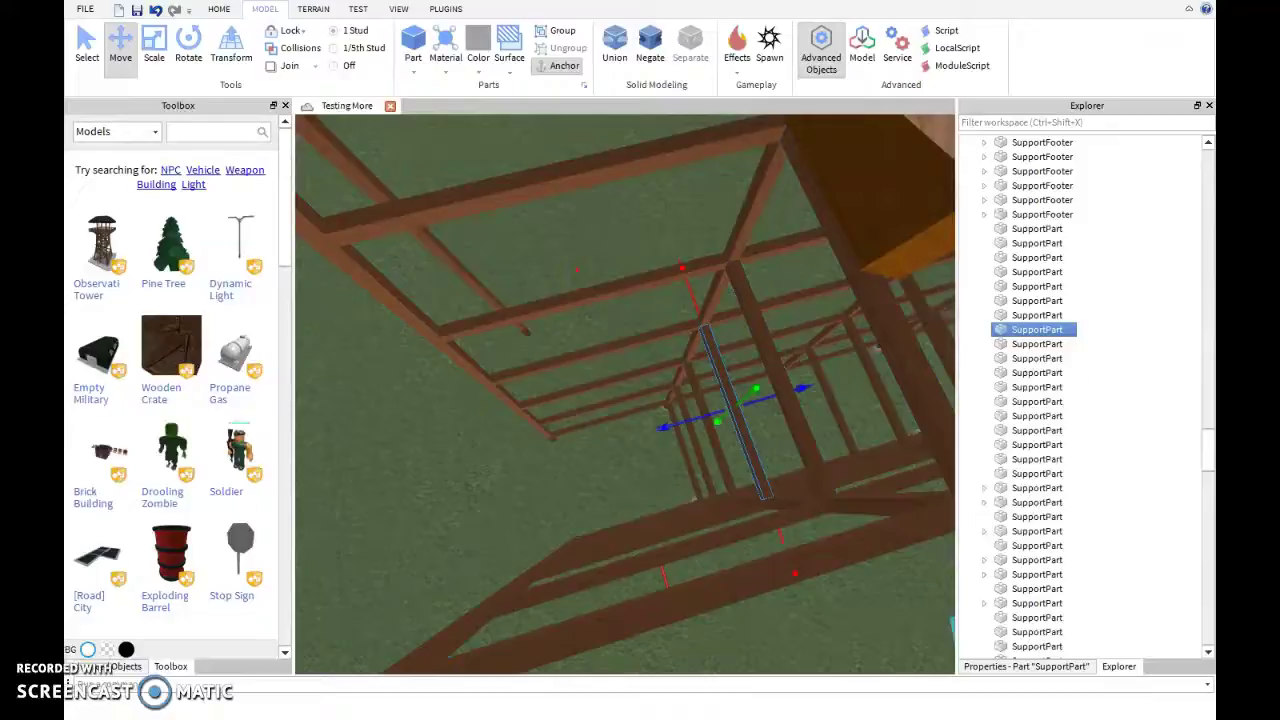
{"action": "key", "text": "shift+Up"}
{"action": "key", "text": "shift+Up"}
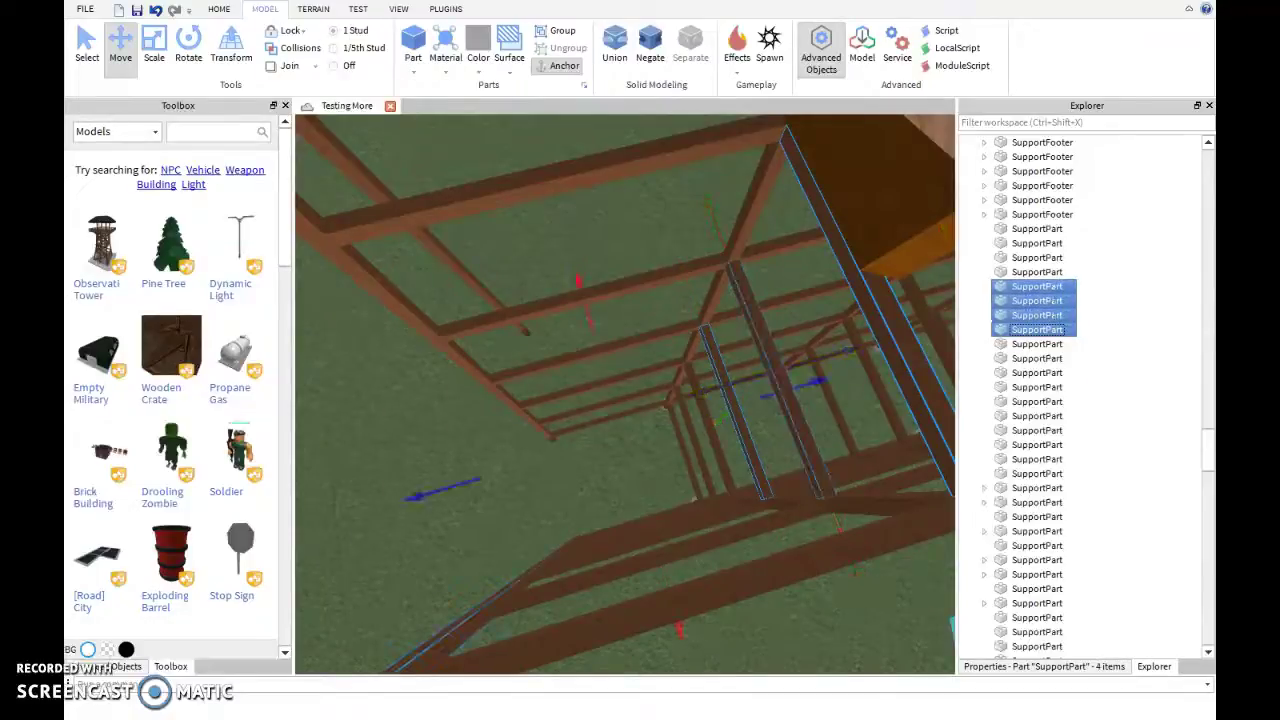
{"action": "key", "text": "shift+Down"}
{"action": "key", "text": "shift+Down"}
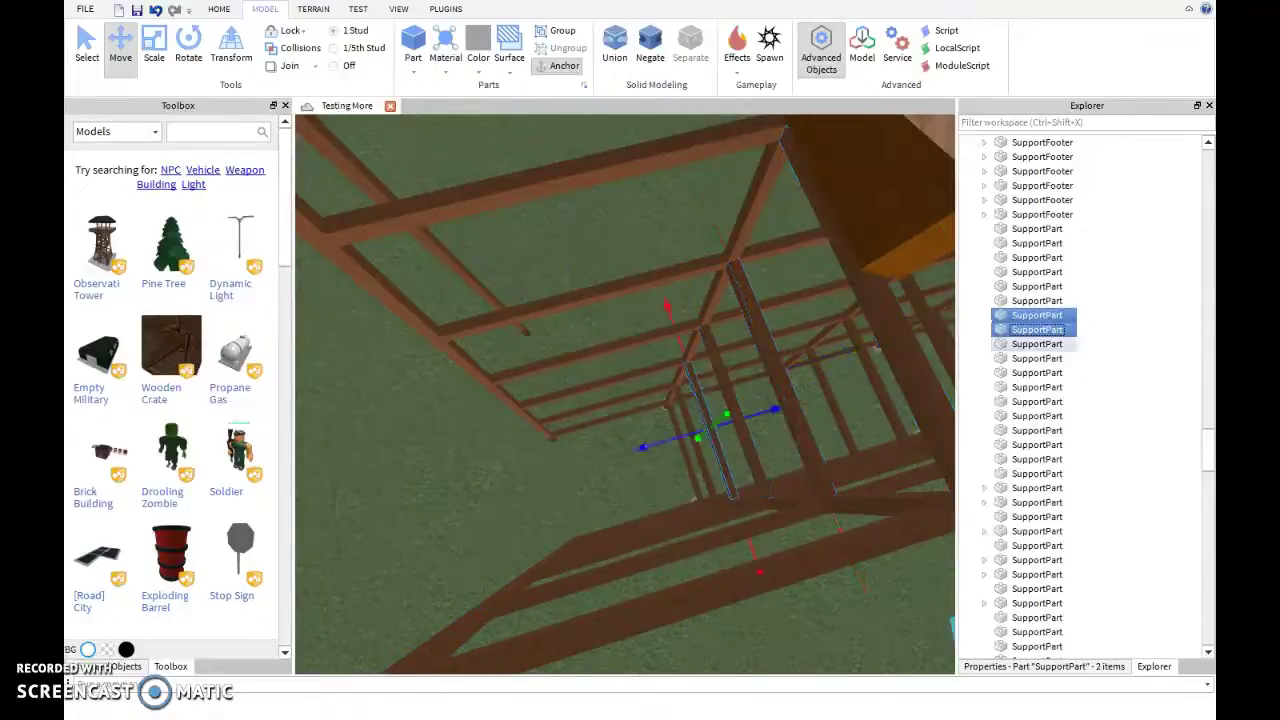
{"action": "key", "text": "Down"}
{"action": "key", "text": "Down"}
{"action": "key", "text": "Down"}
{"action": "key", "text": "Down"}
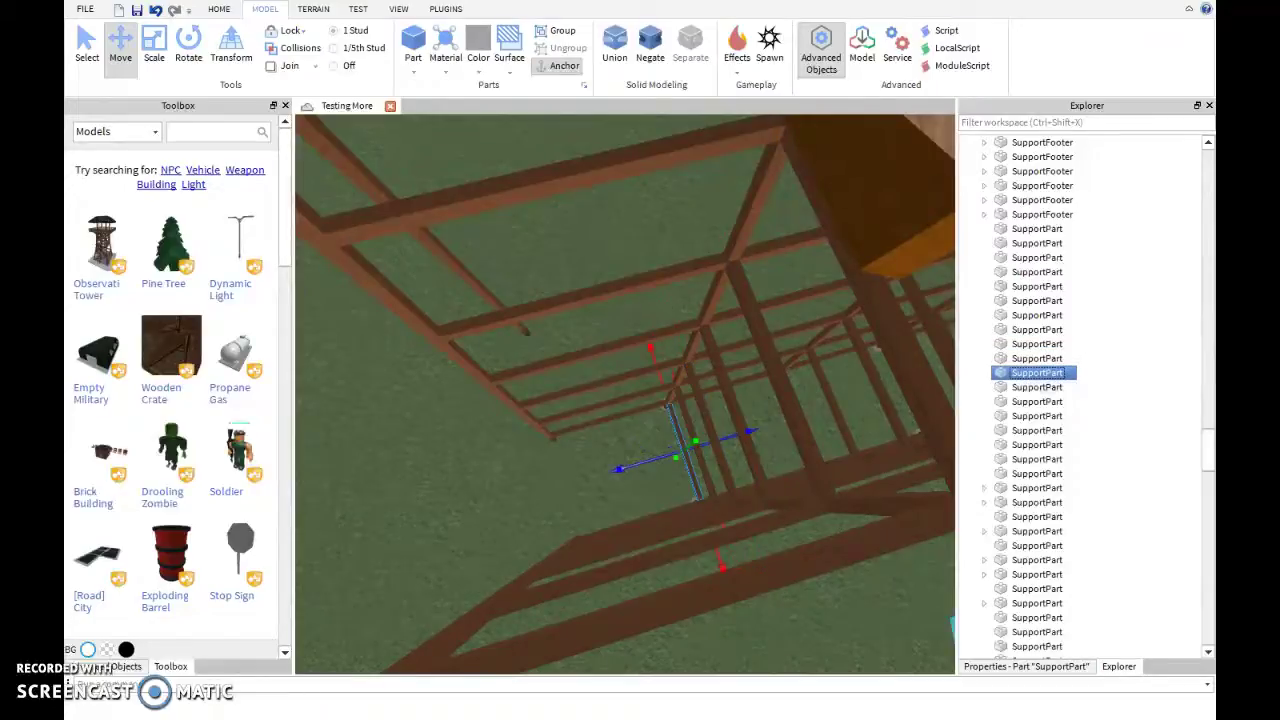
Select the six cross beams joining the pair of posts at Z 250 and duplicate them together
{"action": "key", "text": "Up"}
{"action": "key", "text": "shift+Up"}
{"action": "key", "text": "shift+Up"}
{"action": "key", "text": "shift+Up"}
{"action": "key", "text": "shift+Up"}
{"action": "key", "text": "shift+Up"}
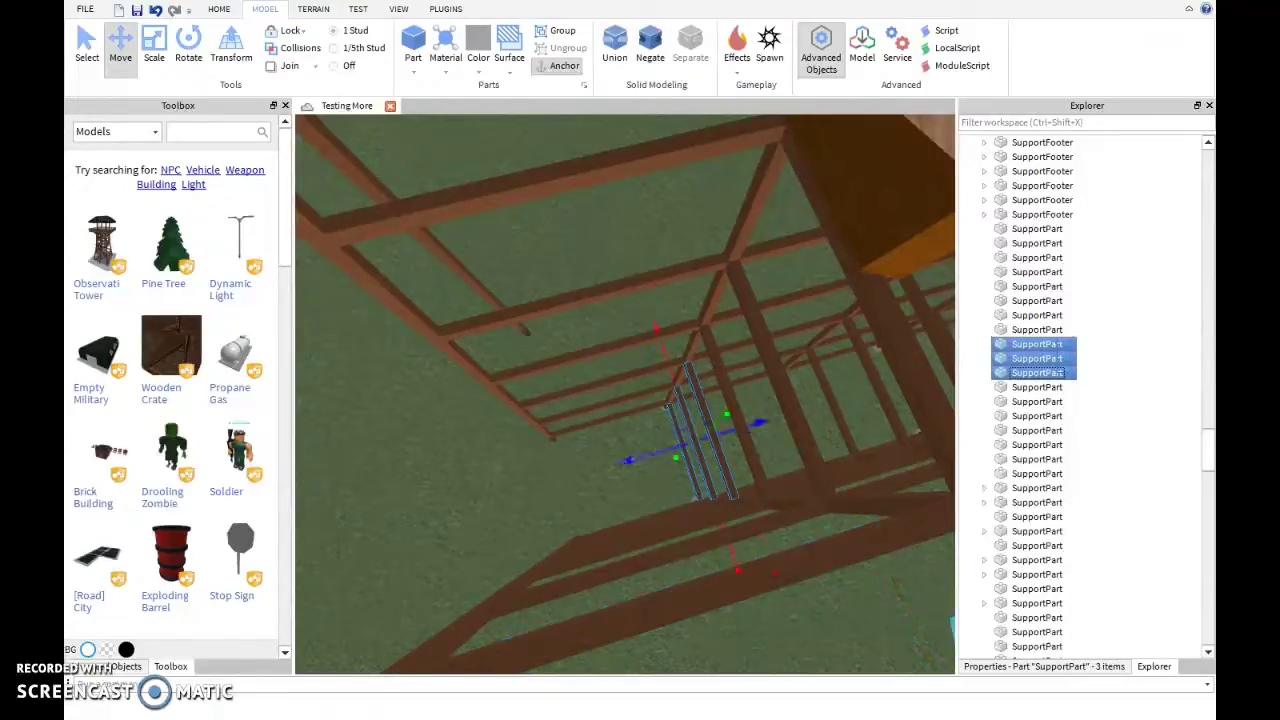
{"action": "key", "text": "shift+Up"}
{"action": "key", "text": "shift+Down"}
{"action": "key", "text": "ctrl+d"}
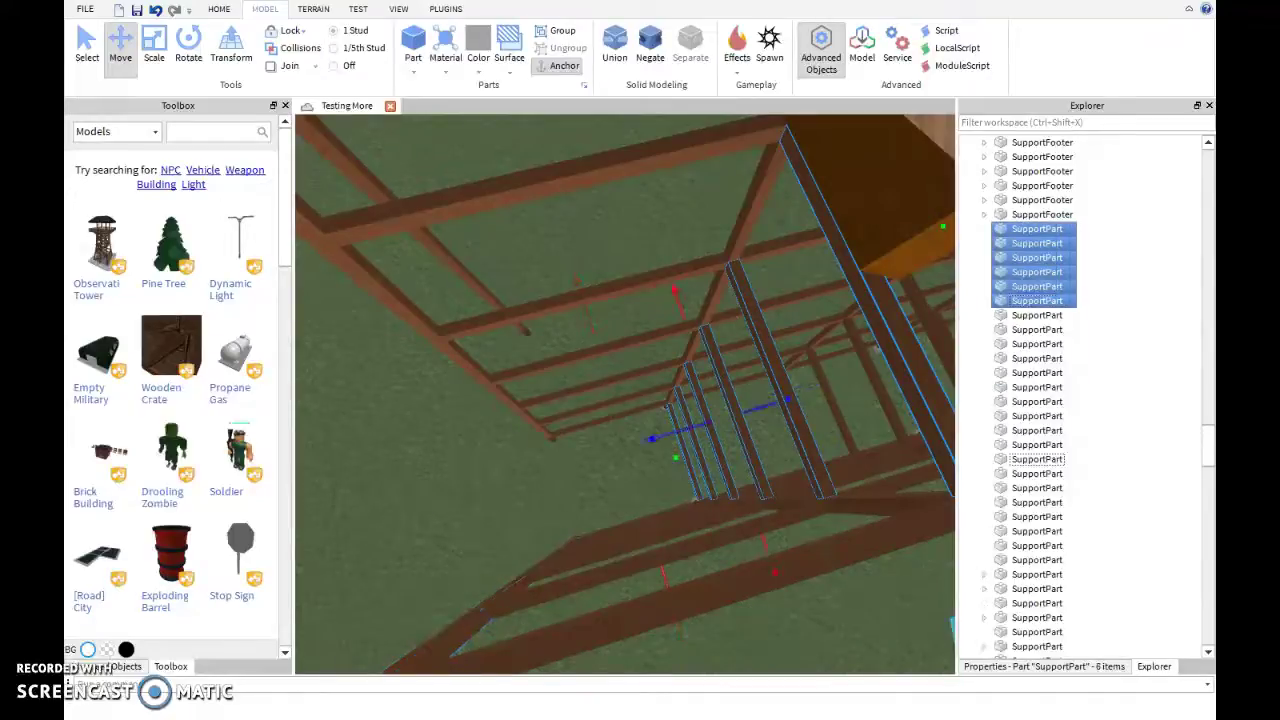
Move the copied cross beams to Z 230 and place an additional beam copy above them at -52.139, 142.302, 230
{"action": "right_click_drag", "start_coordinate": [625, 390], "coordinate": [580, 405]}
{"action": "left_click", "coordinate": [640, 555]}
{"action": "left_click", "coordinate": [1037, 632]}
{"action": "scroll", "coordinate": [580, 405], "scroll_direction": "up", "scroll_amount": 5}
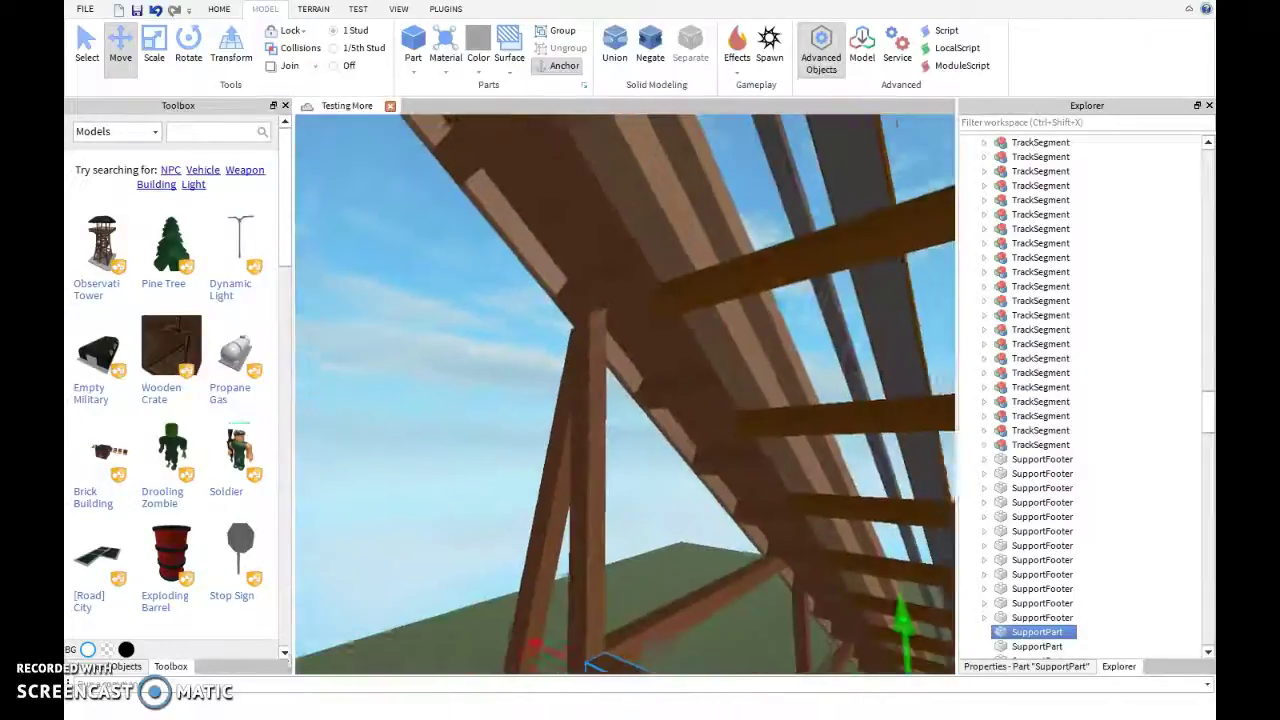
{"action": "scroll", "coordinate": [580, 405], "scroll_direction": "down", "scroll_amount": 5}
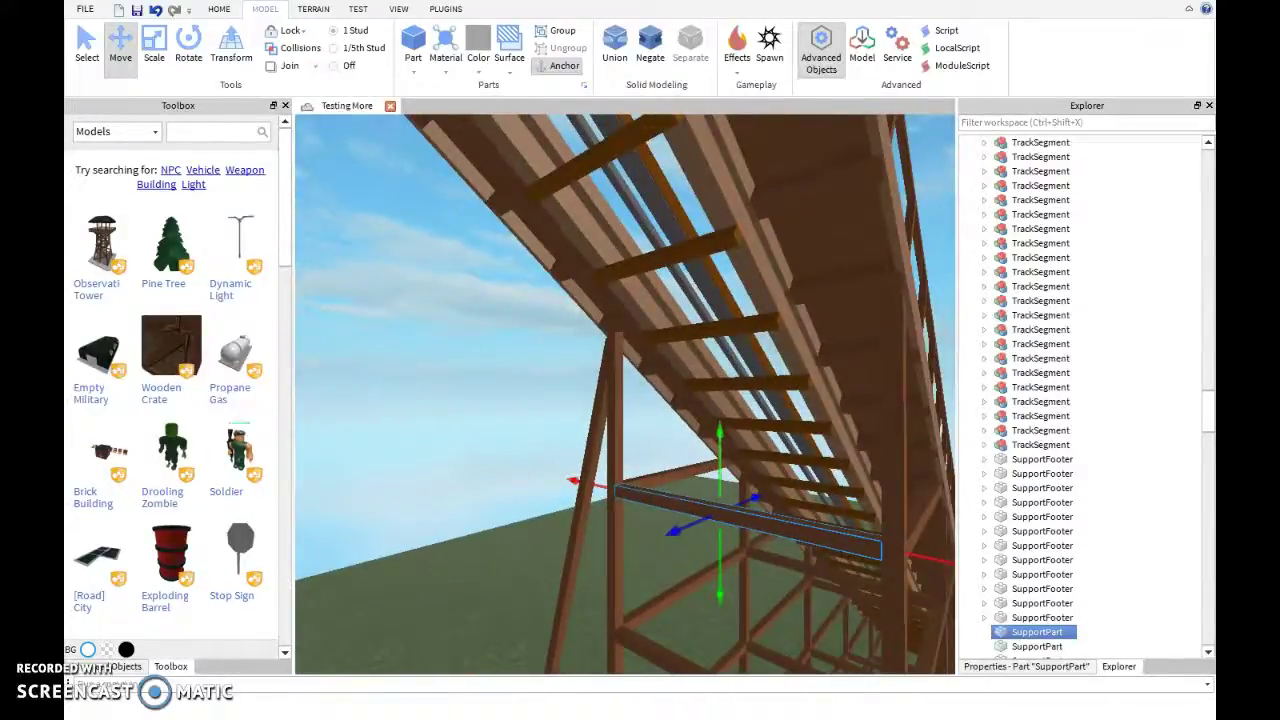
{"action": "left_click", "coordinate": [1026, 666]}
{"action": "left_click", "coordinate": [1137, 294]}
{"action": "key", "text": "Return"}
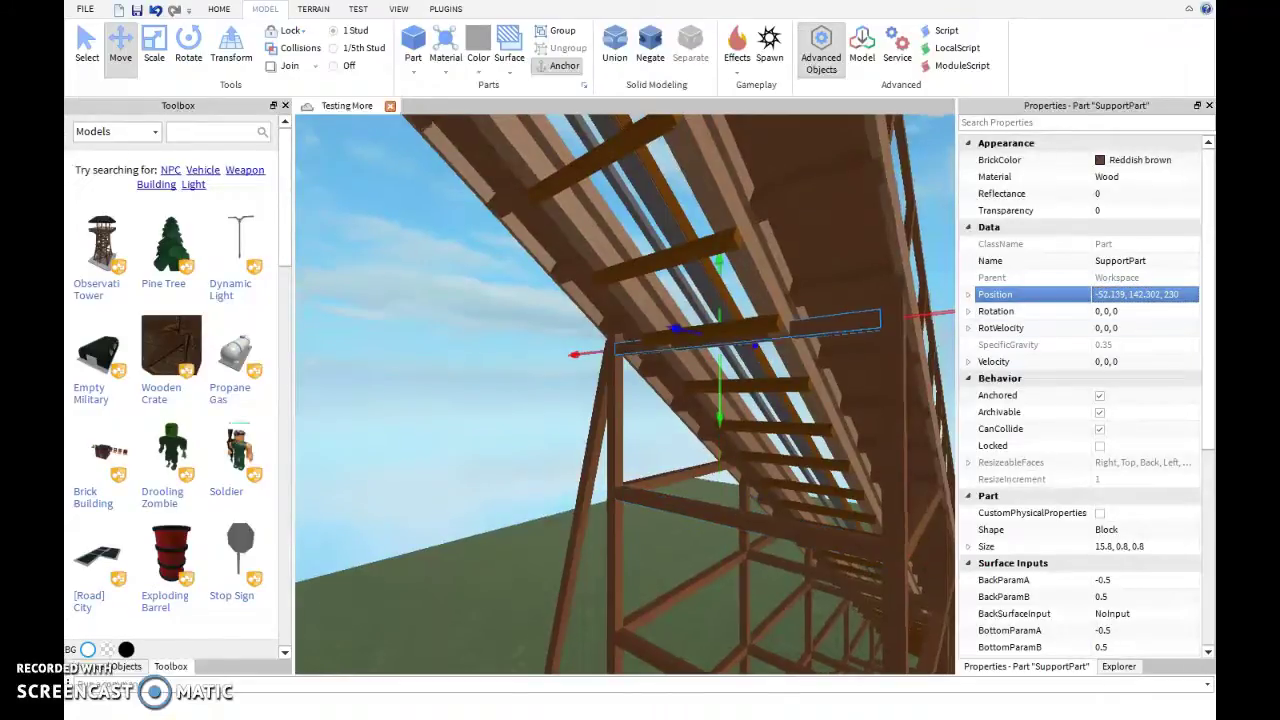
Lengthen the Z 230 cross beam at height 132.302 out to the angled brace, making it 19.2 studs long
{"action": "left_click", "coordinate": [750, 480]}
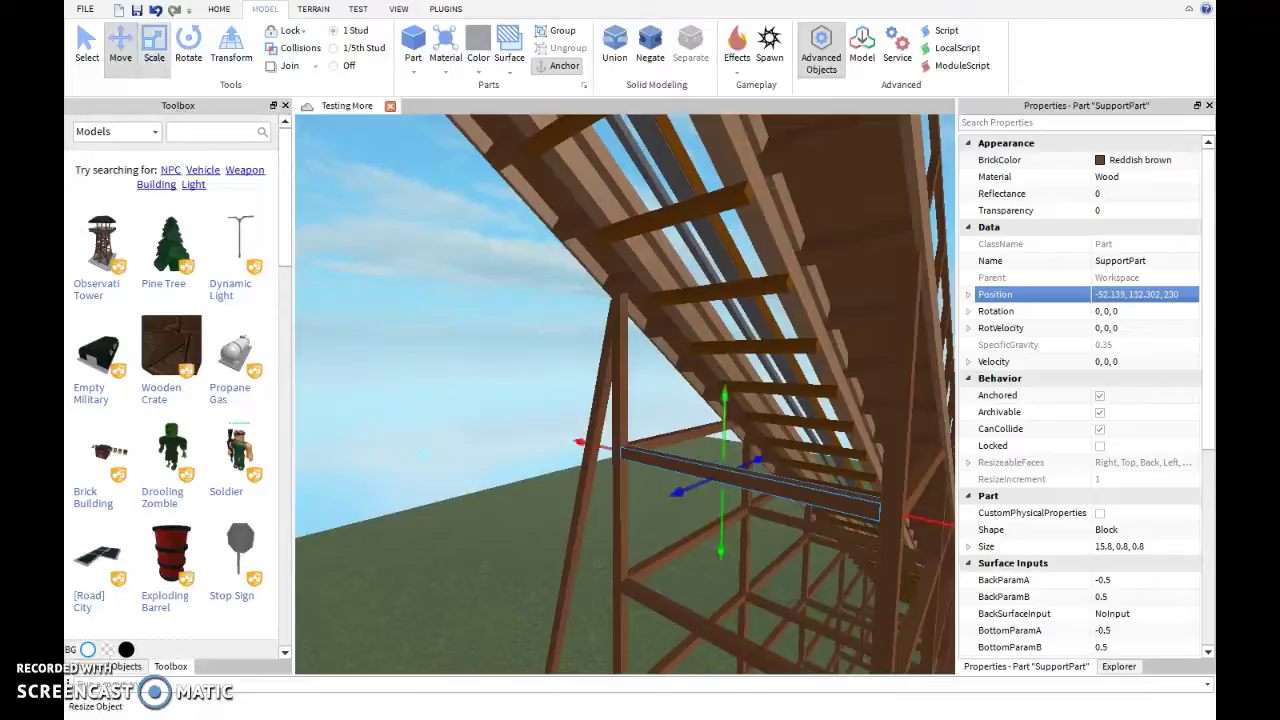
{"action": "key", "text": "ctrl+3"}
{"action": "left_click_drag", "start_coordinate": [594, 309], "coordinate": [450, 313]}
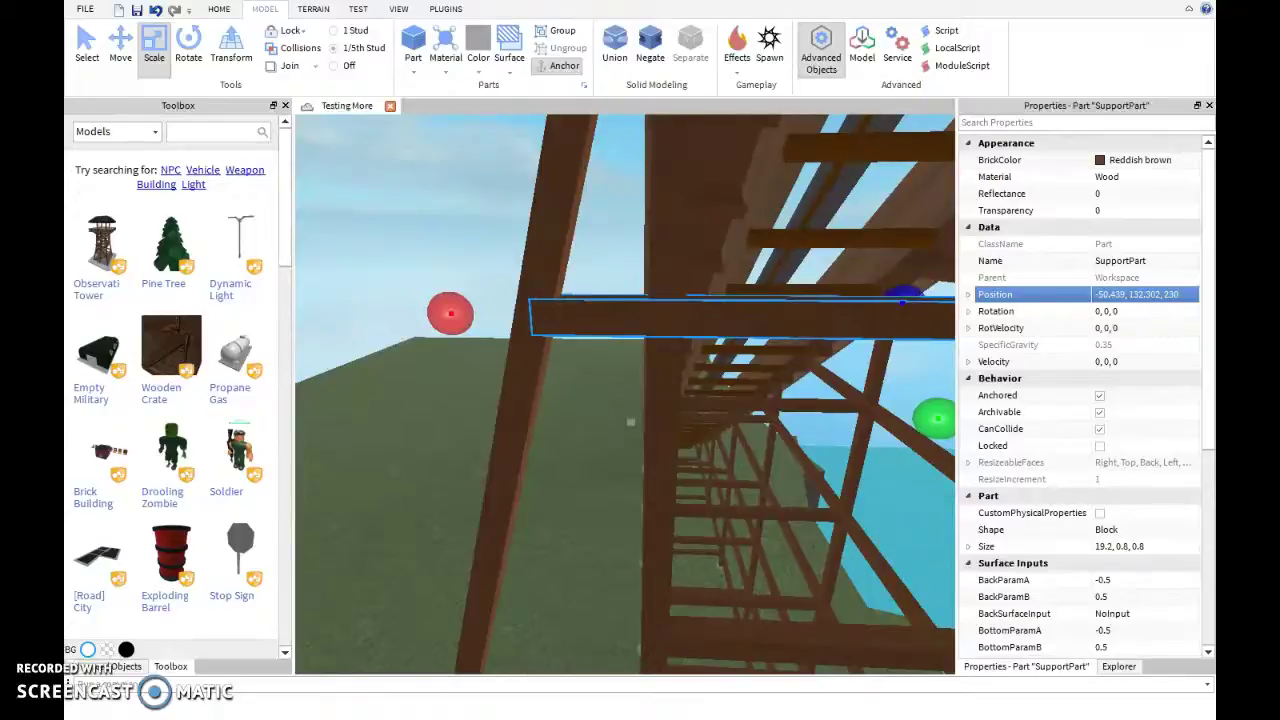
{"action": "scroll", "coordinate": [450, 313], "scroll_direction": "down", "scroll_amount": 5}
{"action": "key", "text": "ctrl+z"}
{"action": "key", "text": "ctrl+z"}
{"action": "key", "text": "ctrl+z"}
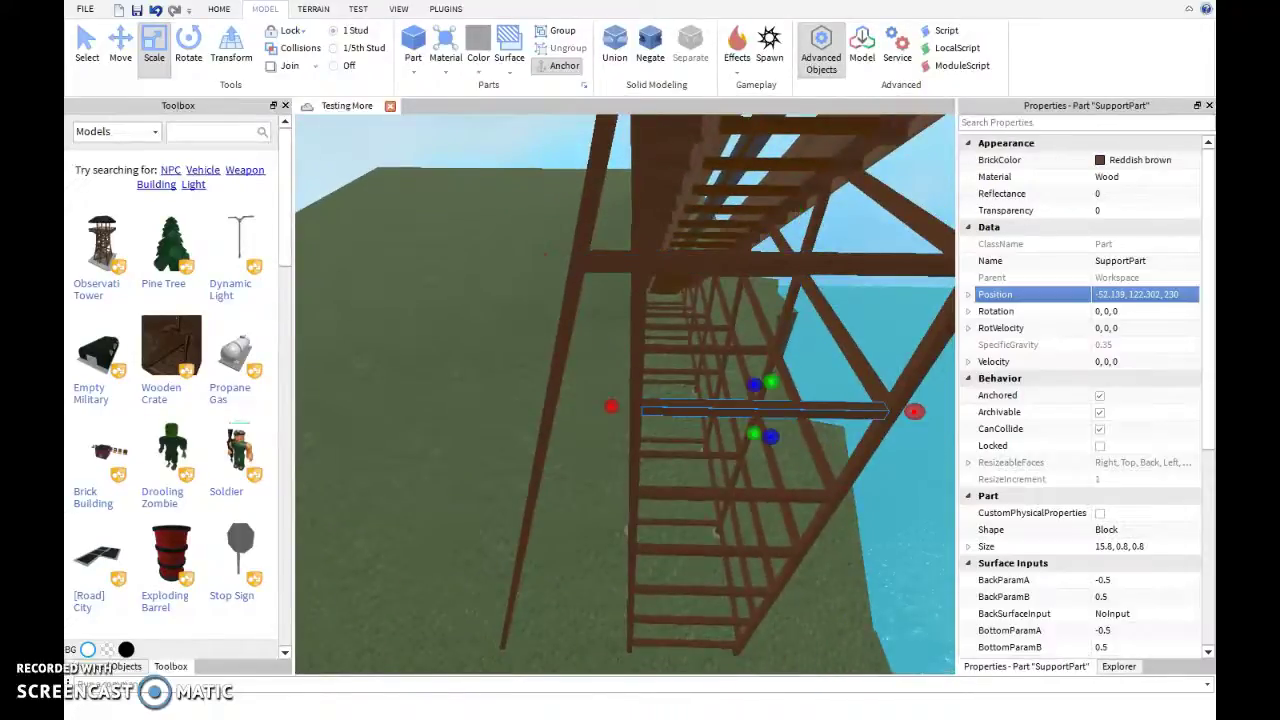
Lengthen the cross beam at height 122.302 to 21.8 studs and extend the one below it to the angled brace
{"action": "left_click_drag", "start_coordinate": [611, 406], "coordinate": [520, 404]}
{"action": "right_click_drag", "start_coordinate": [520, 404], "coordinate": [530, 383]}
{"action": "scroll", "coordinate": [530, 383], "scroll_direction": "down", "scroll_amount": 2}
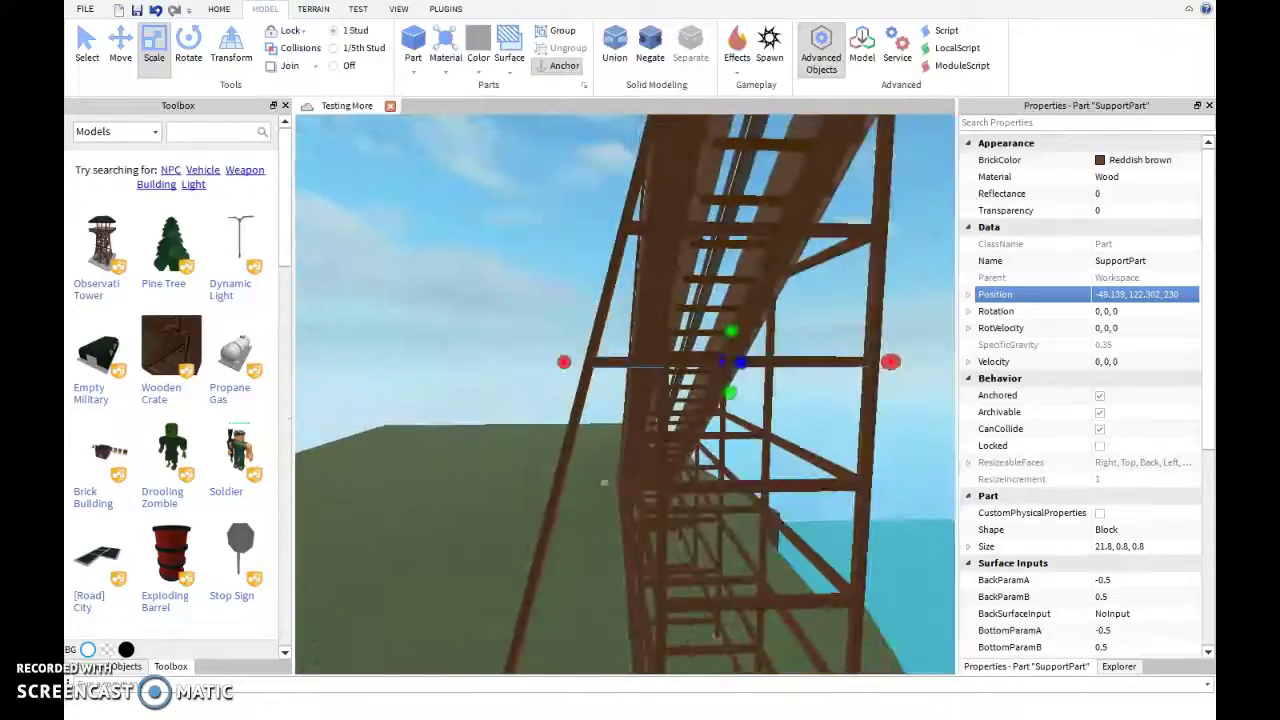
{"action": "left_click_drag", "start_coordinate": [641, 488], "coordinate": [527, 489]}
{"action": "key", "text": "ctrl+z"}
Stretch the Z 230 cross beam at height 102.302 out to the angled brace, making it about 27.2 studs long
{"action": "left_click_drag", "start_coordinate": [875, 599], "coordinate": [942, 586]}
{"action": "right_click_drag", "start_coordinate": [600, 470], "coordinate": [543, 352]}
{"action": "left_click_drag", "start_coordinate": [543, 352], "coordinate": [566, 356]}
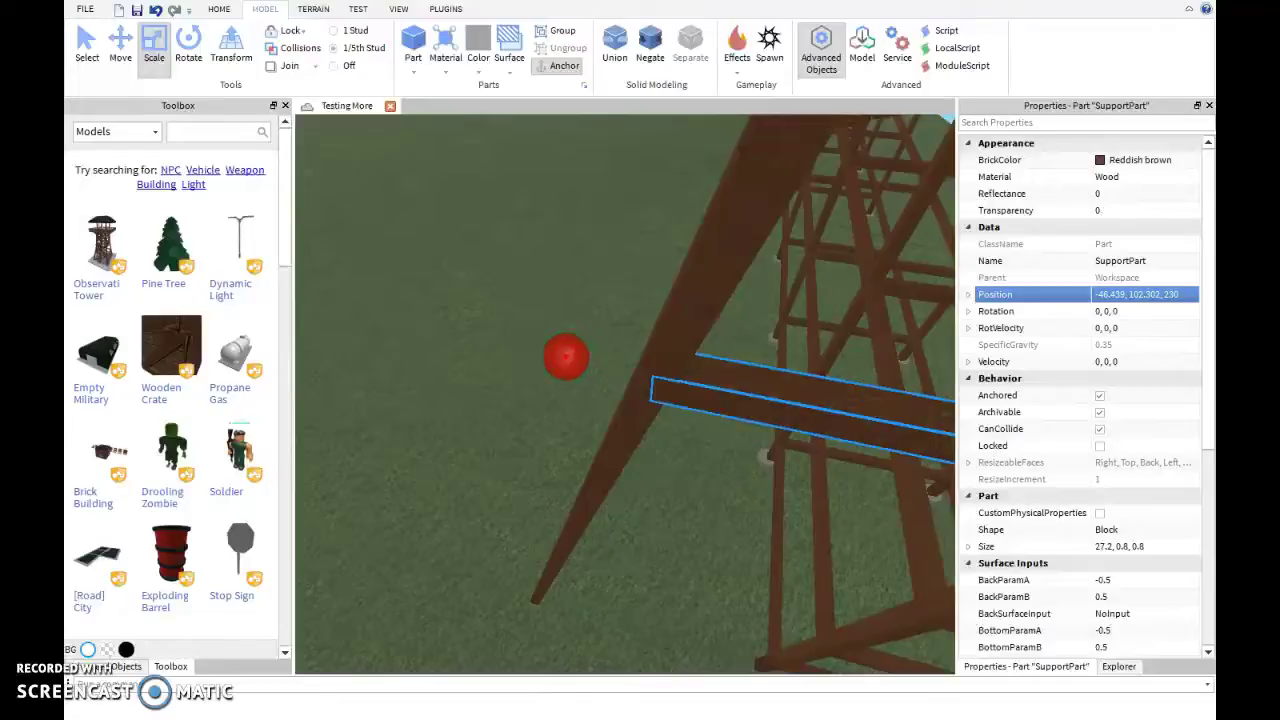
{"action": "key", "text": "ctrl+z"}
Extend the remaining cross beams from height 92.302 down to 72.302 to the angled brace, the lowest about 35.8 studs long
{"action": "right_click_drag", "start_coordinate": [566, 356], "coordinate": [500, 420]}
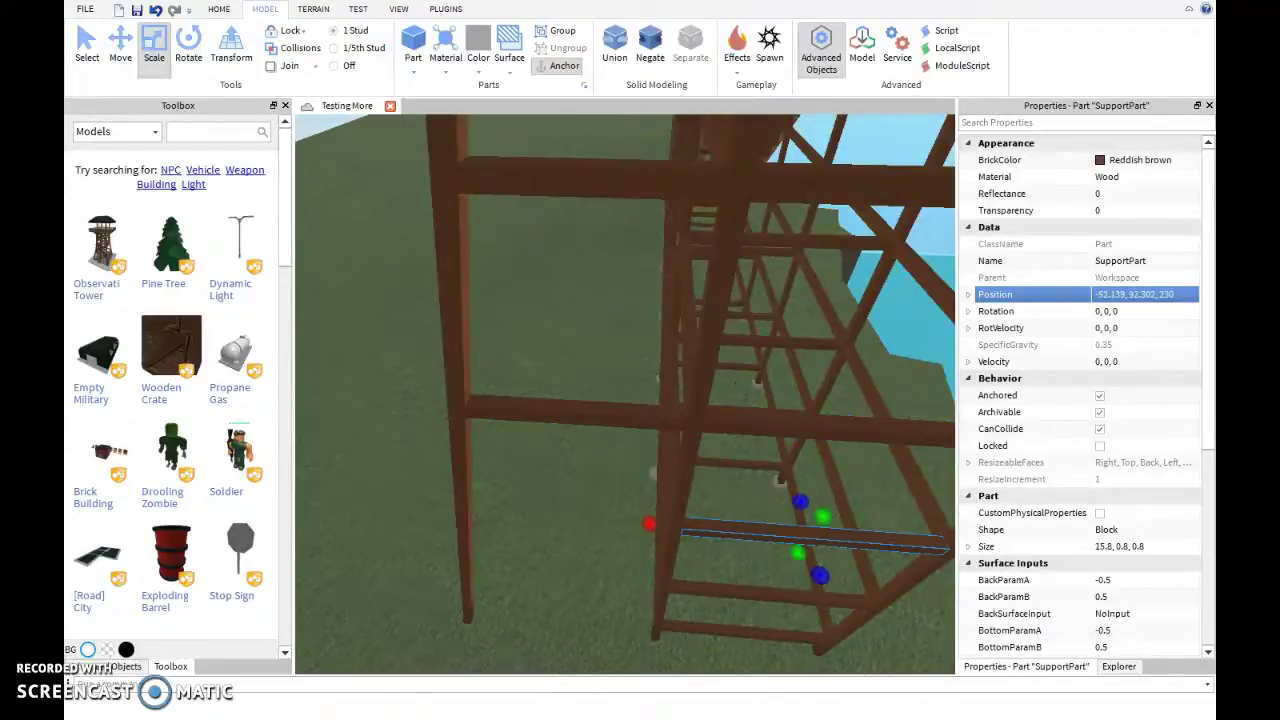
{"action": "left_click_drag", "start_coordinate": [822, 517], "coordinate": [868, 558]}
{"action": "left_click_drag", "start_coordinate": [913, 516], "coordinate": [743, 605]}
{"action": "key", "text": "f"}
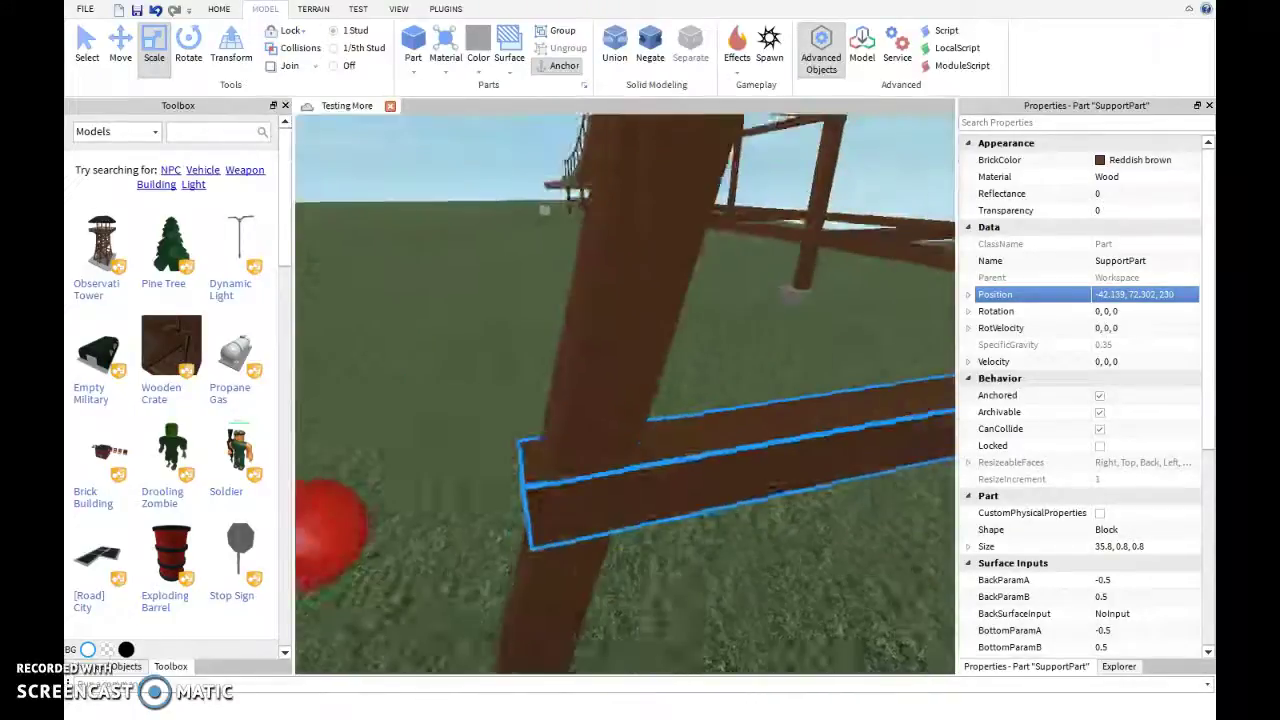
{"action": "left_click_drag", "start_coordinate": [447, 470], "coordinate": [473, 467]}
Duplicate the pair of concrete footers at Z 250 and move the copies beneath the posts at Z 230
{"action": "key", "text": "ctrl+1"}
{"action": "right_click_drag", "start_coordinate": [473, 467], "coordinate": [395, 470]}
{"action": "left_click", "coordinate": [645, 418]}
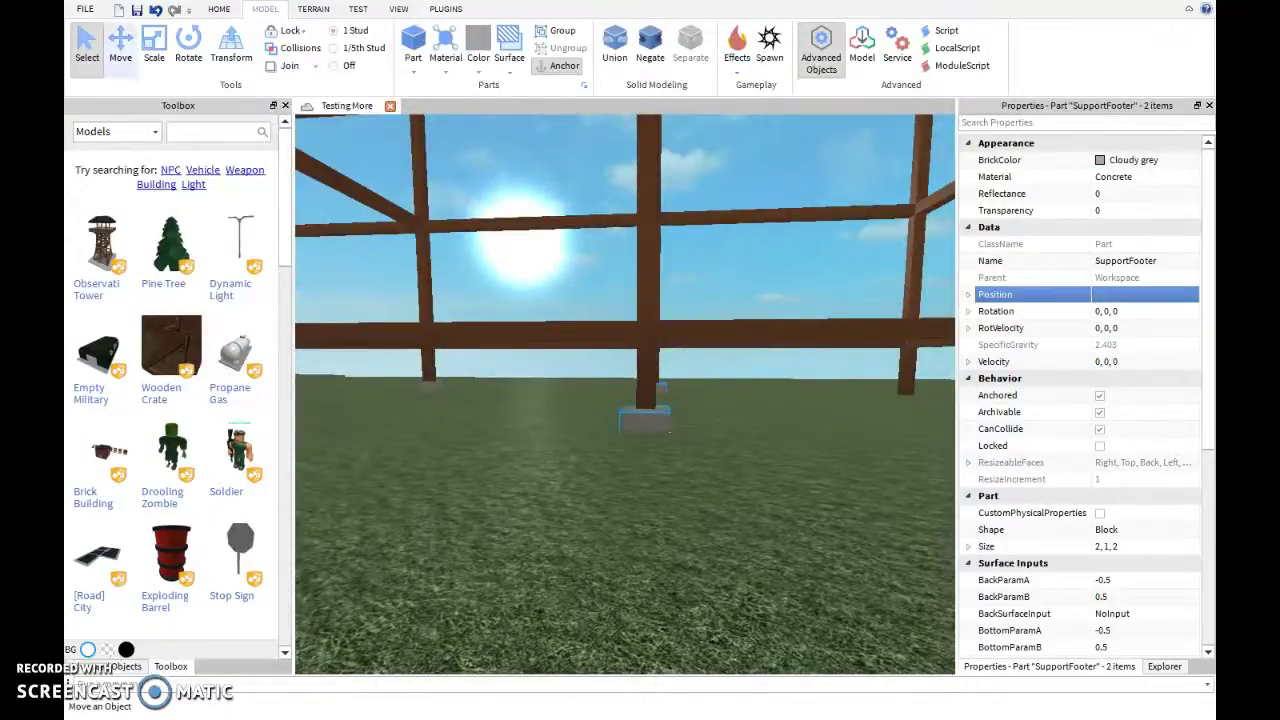
{"action": "key", "text": "ctrl+2"}
{"action": "key", "text": "w"}
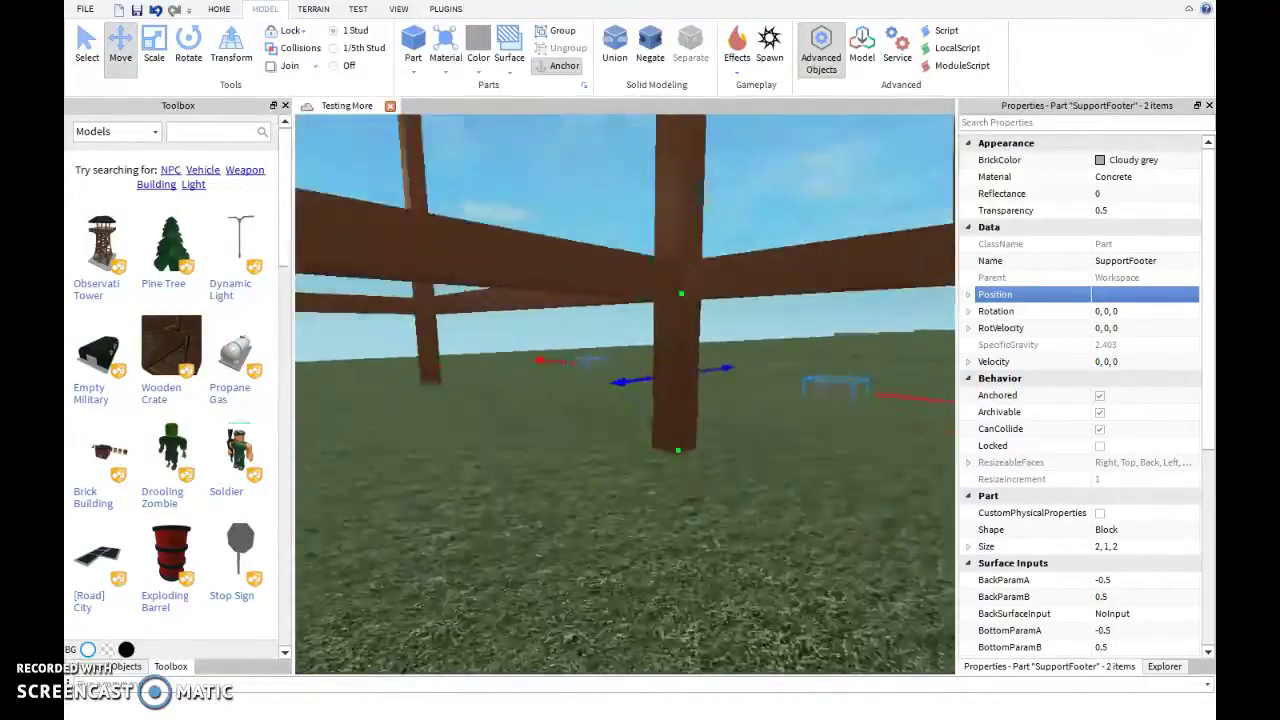
{"action": "key", "text": "s"}
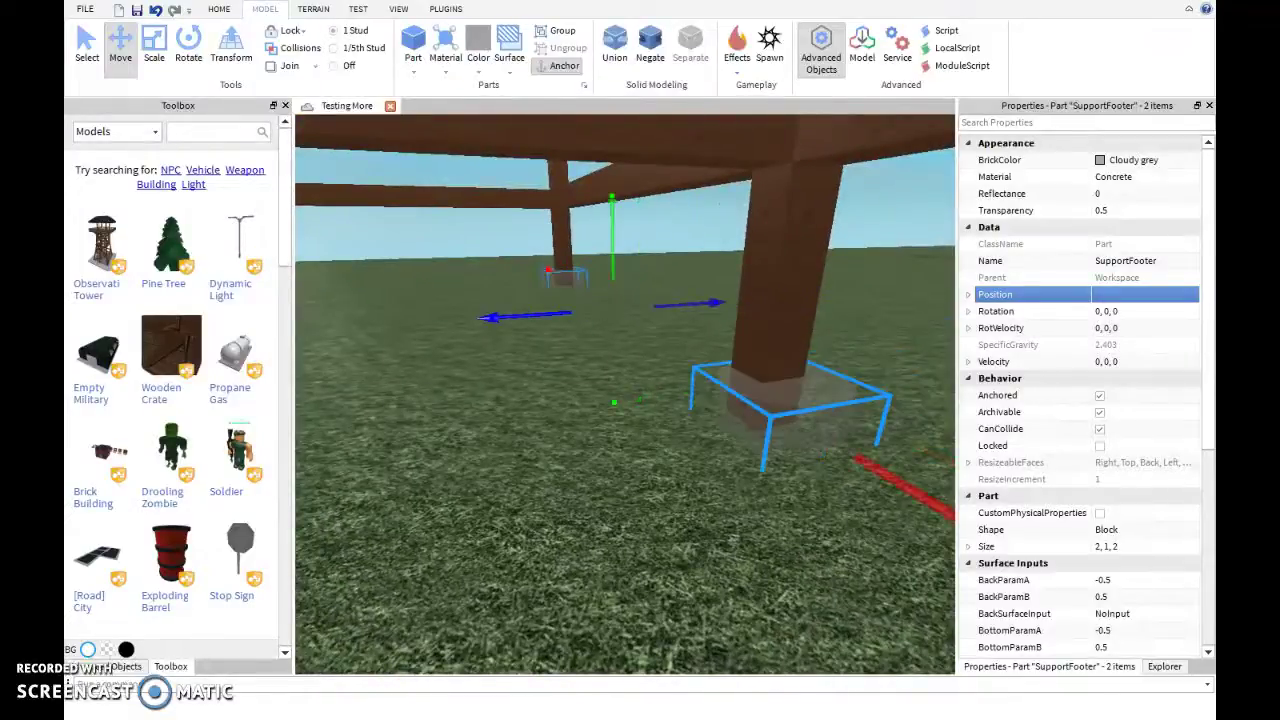
{"action": "key", "text": "w"}
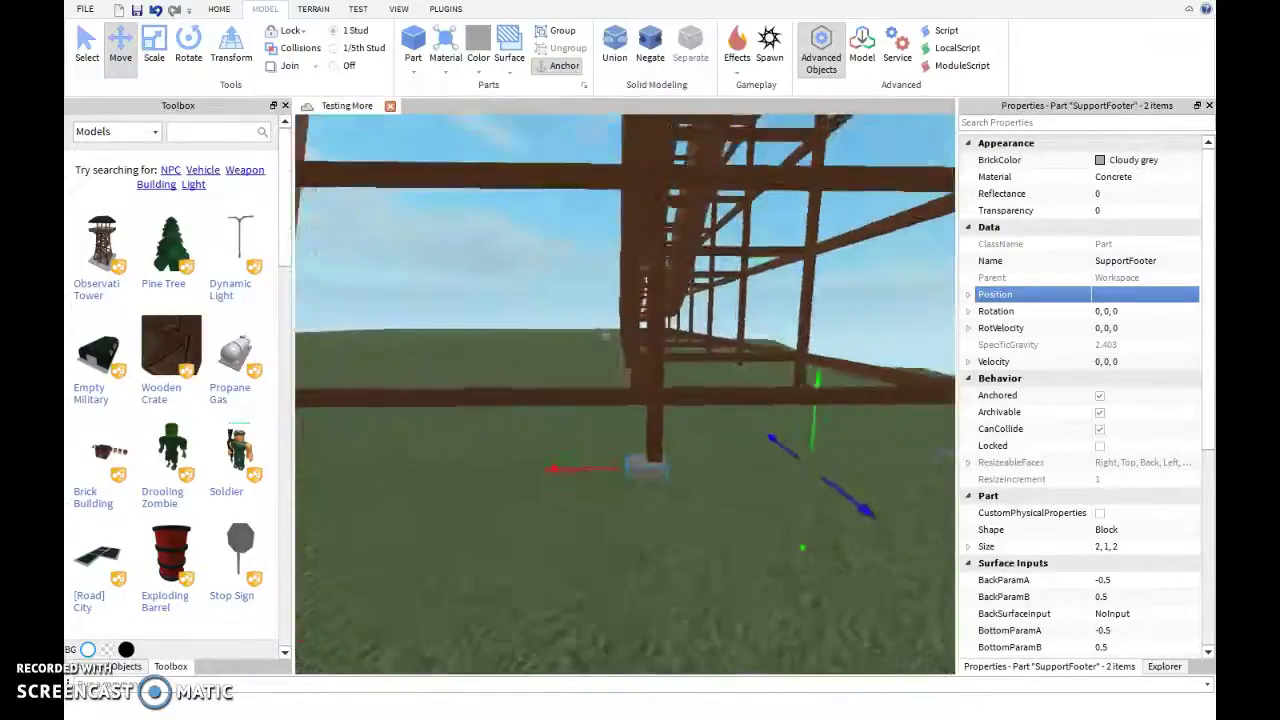
{"action": "key", "text": "s"}
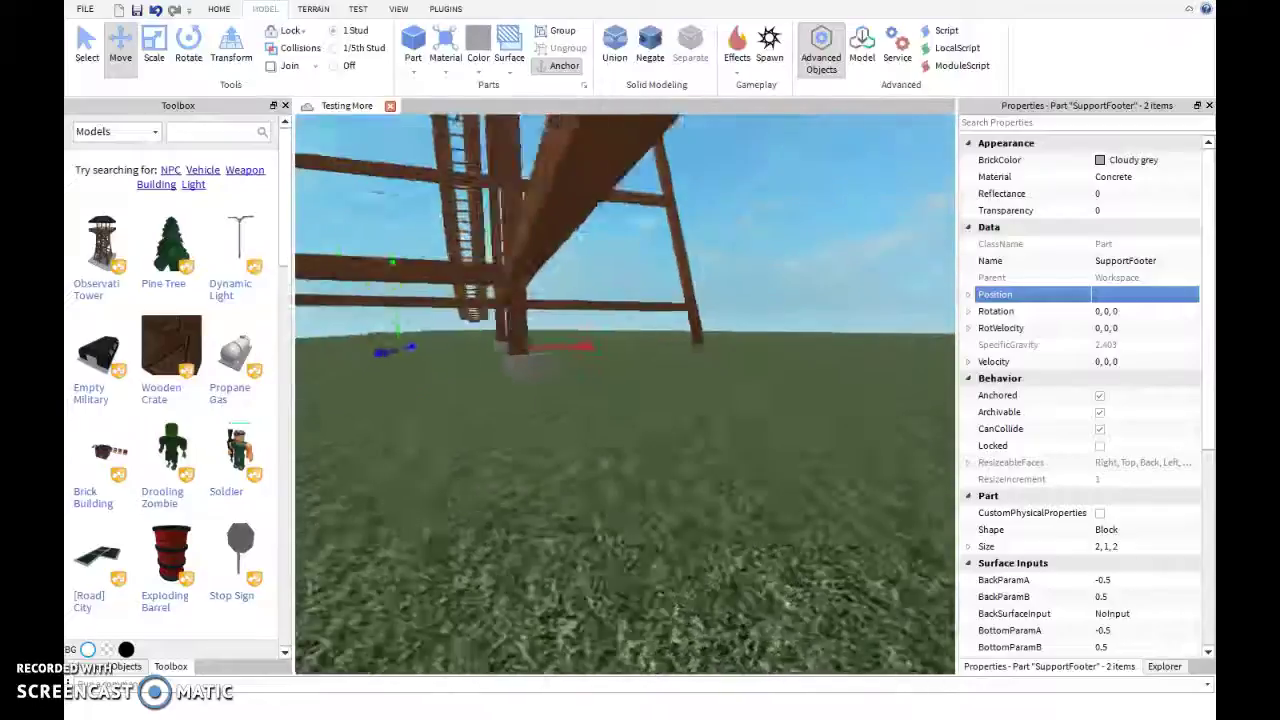
{"action": "key", "text": "w"}
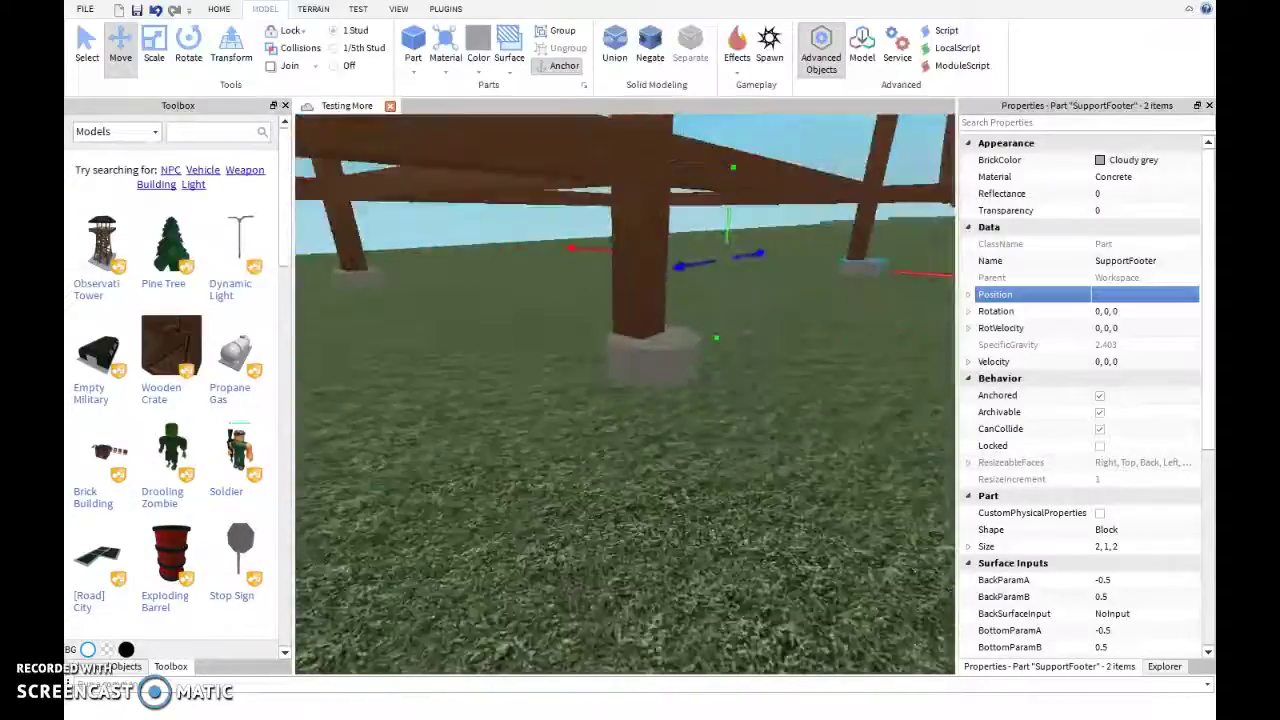
Center the footers under the vertical posts on the braced side at Z 250 and Z 230 by setting their X position to -43.839
{"action": "left_click", "coordinate": [632, 321]}
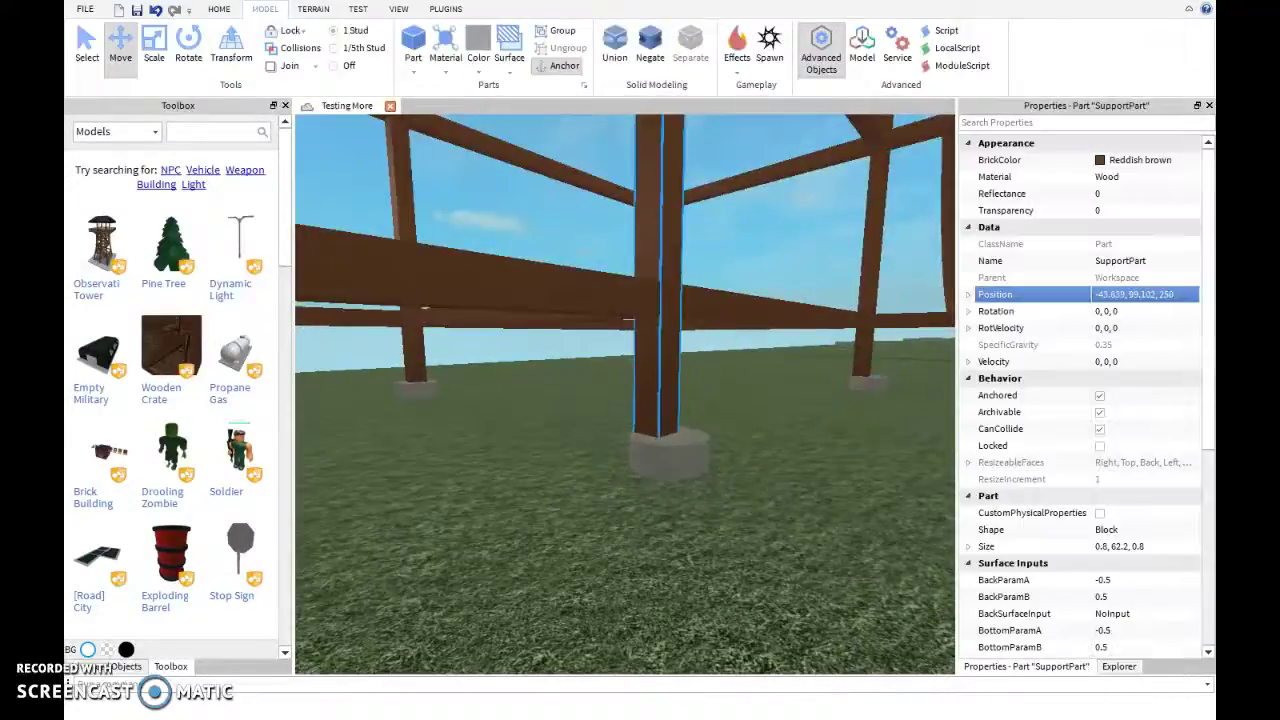
{"action": "key", "text": "ctrl+1"}
{"action": "left_click", "coordinate": [668, 455]}
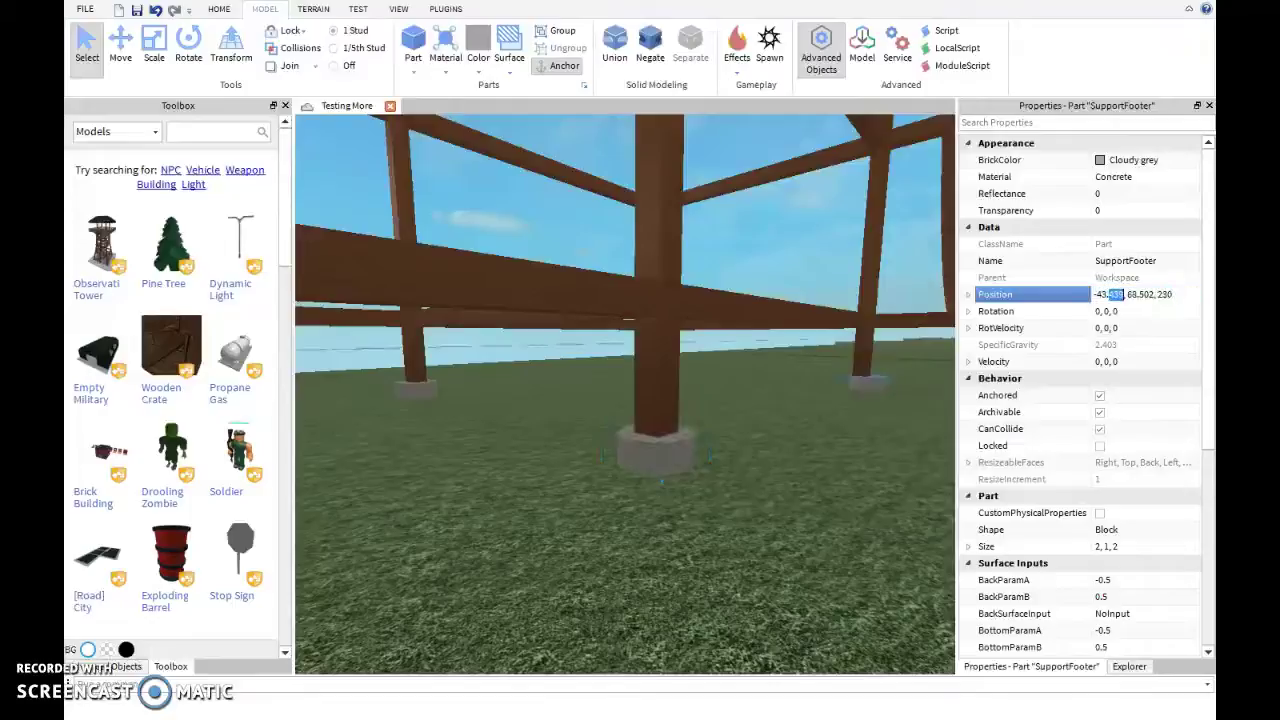
{"action": "key", "text": "w"}
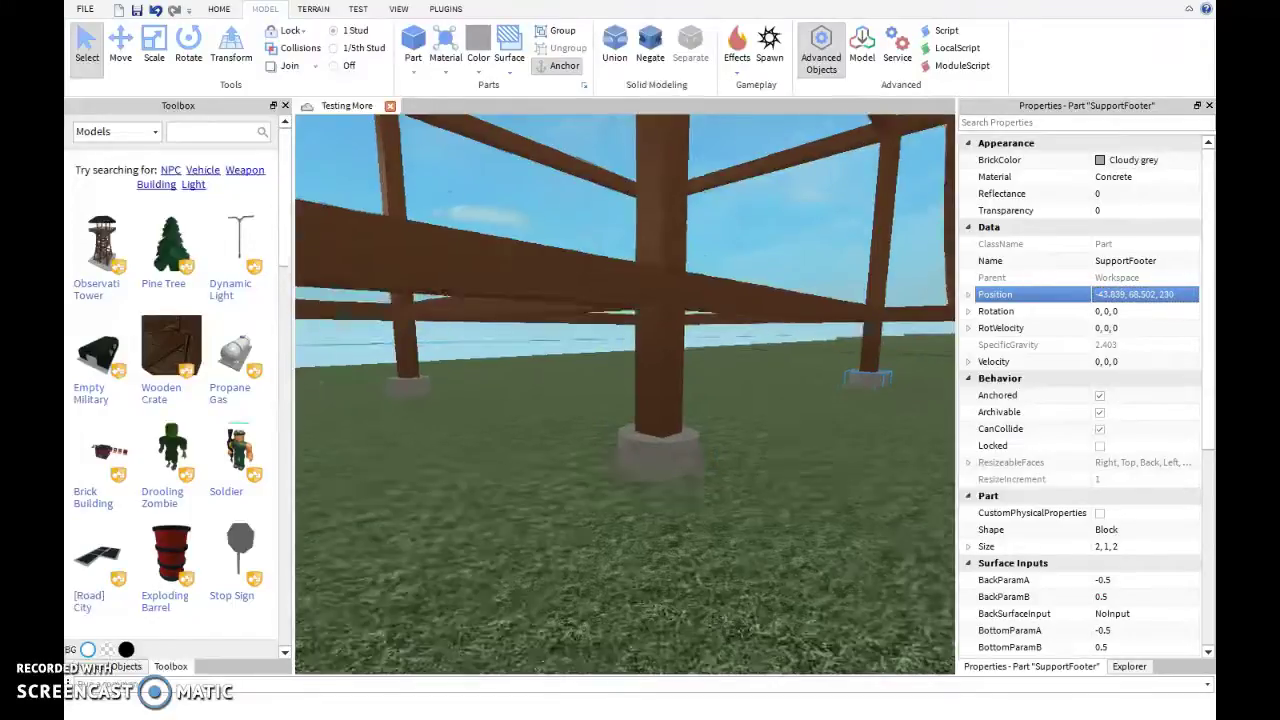
{"action": "key", "text": "s"}
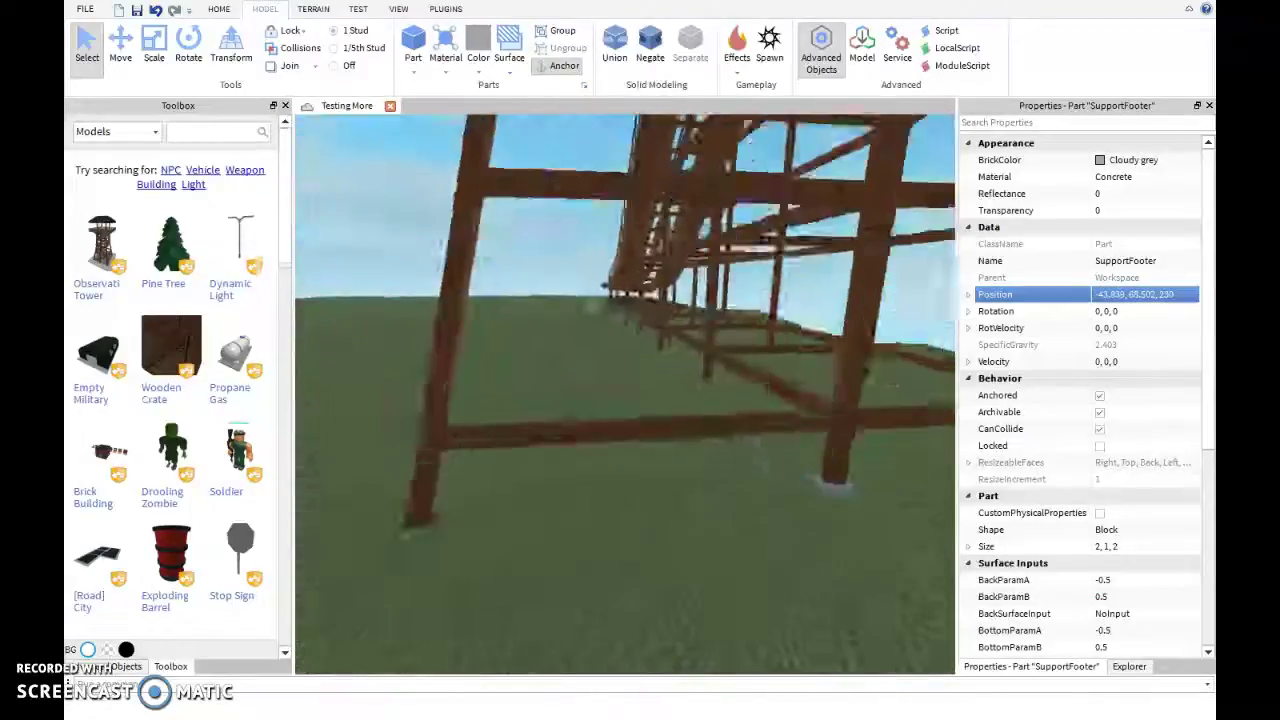
Duplicate the Z 230 footer and slide the copy along X beneath the foot of the angled brace
{"action": "key", "text": "ctrl+2"}
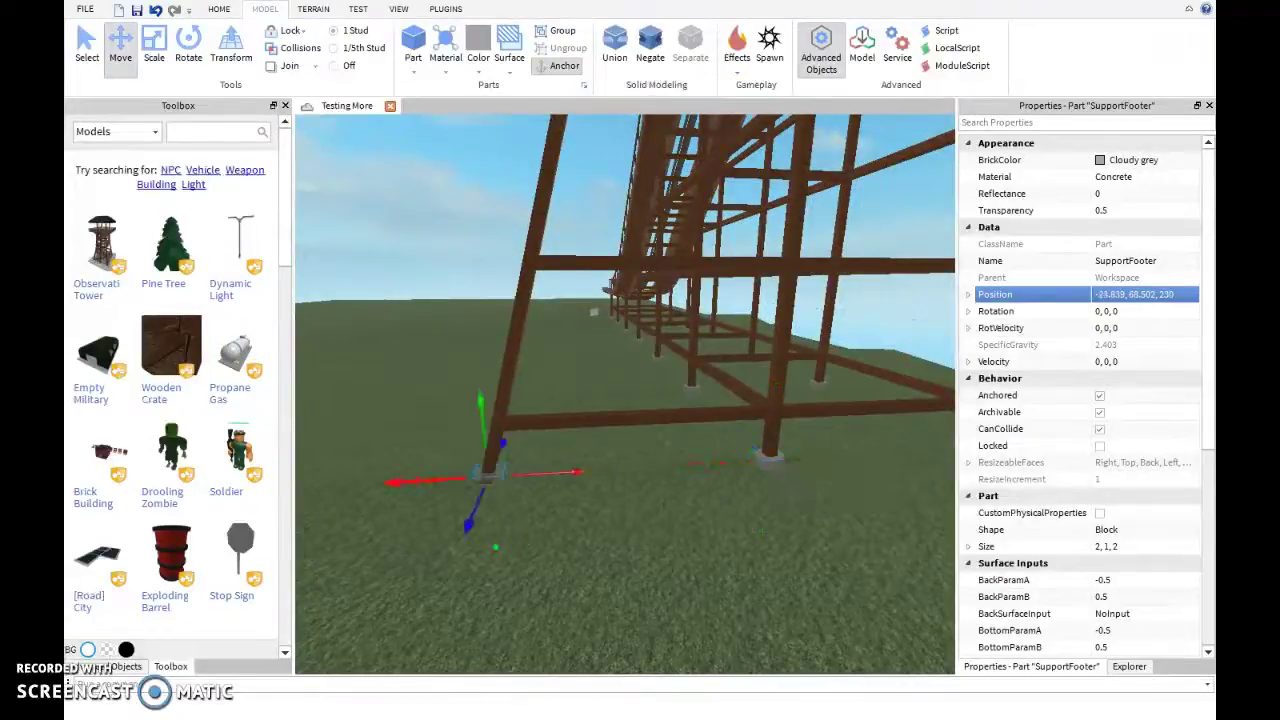
{"action": "key", "text": "s"}
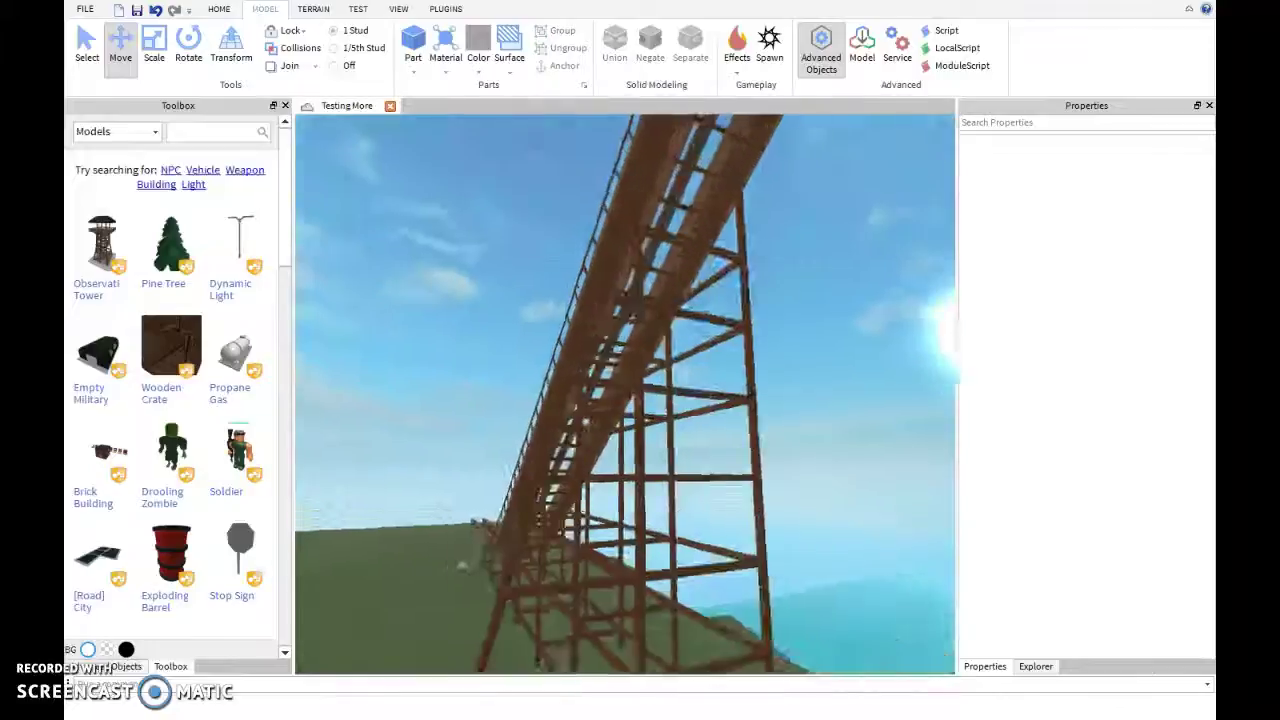
{"action": "key", "text": "s"}
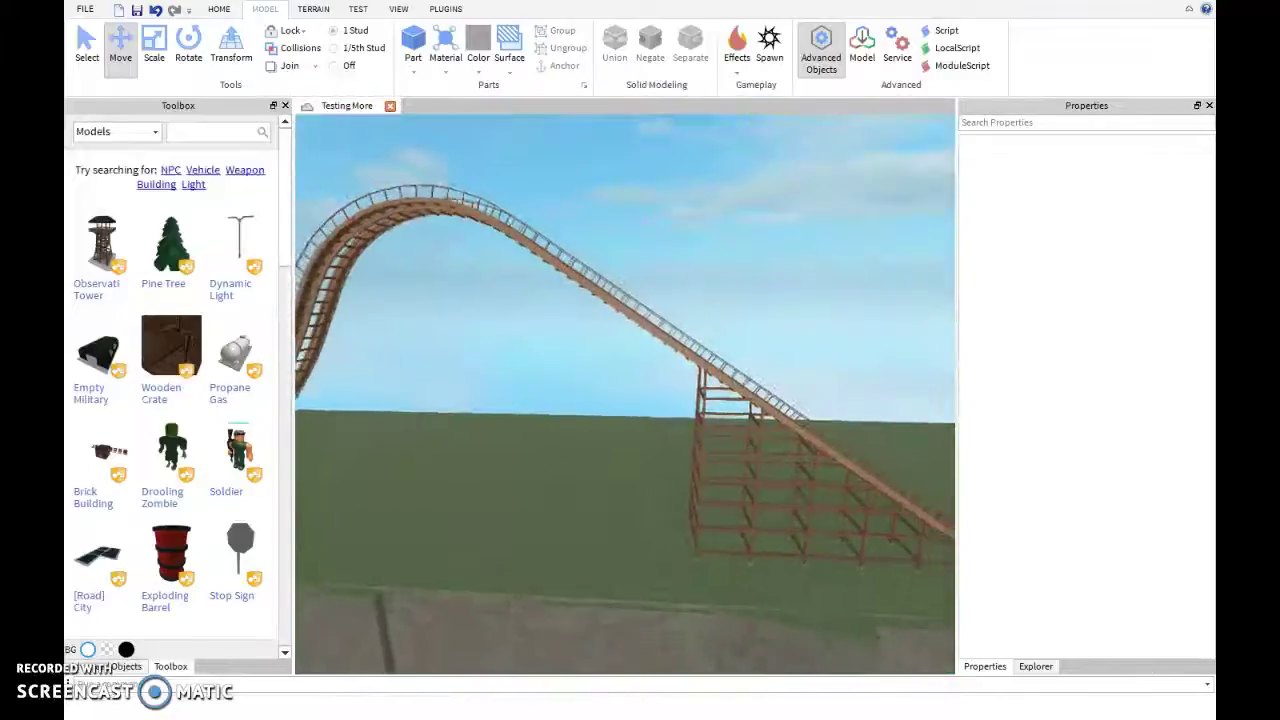
Duplicate the 13 parts of the Z 230 support frame and set the copies' Z position to 210
{"action": "key", "text": "w"}
{"action": "left_click", "coordinate": [635, 470]}
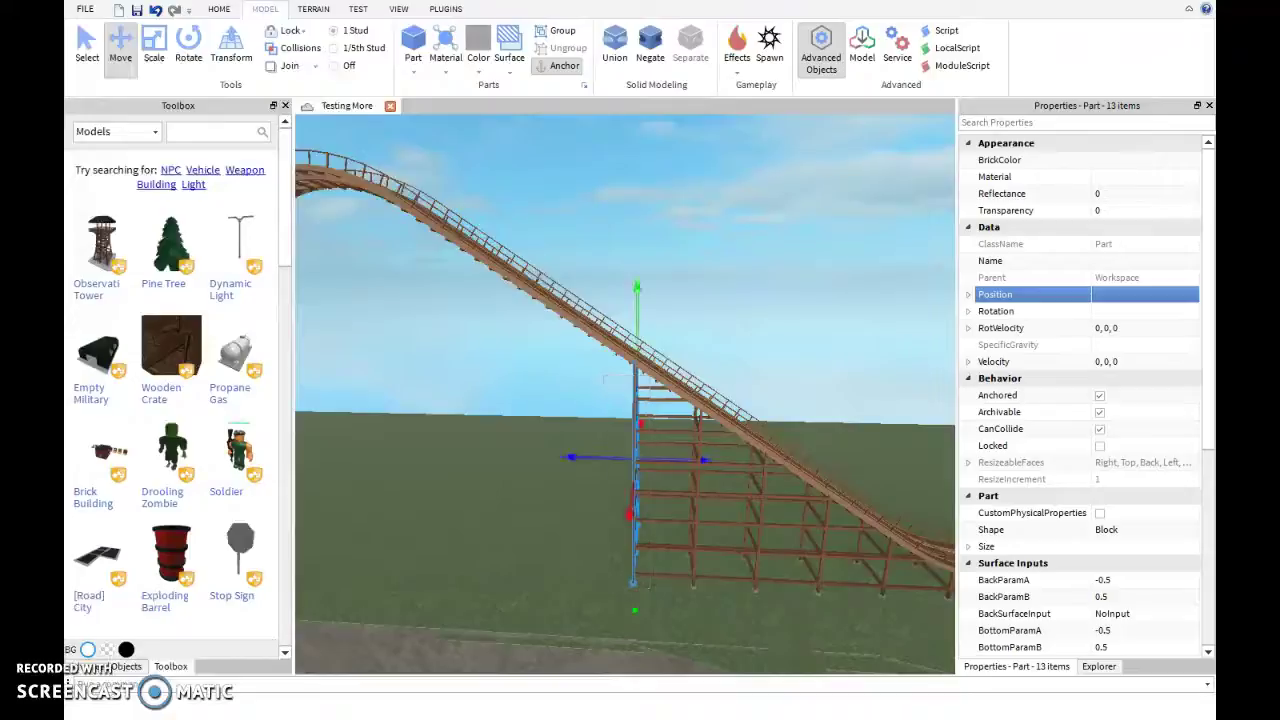
{"action": "left_click", "coordinate": [968, 294]}
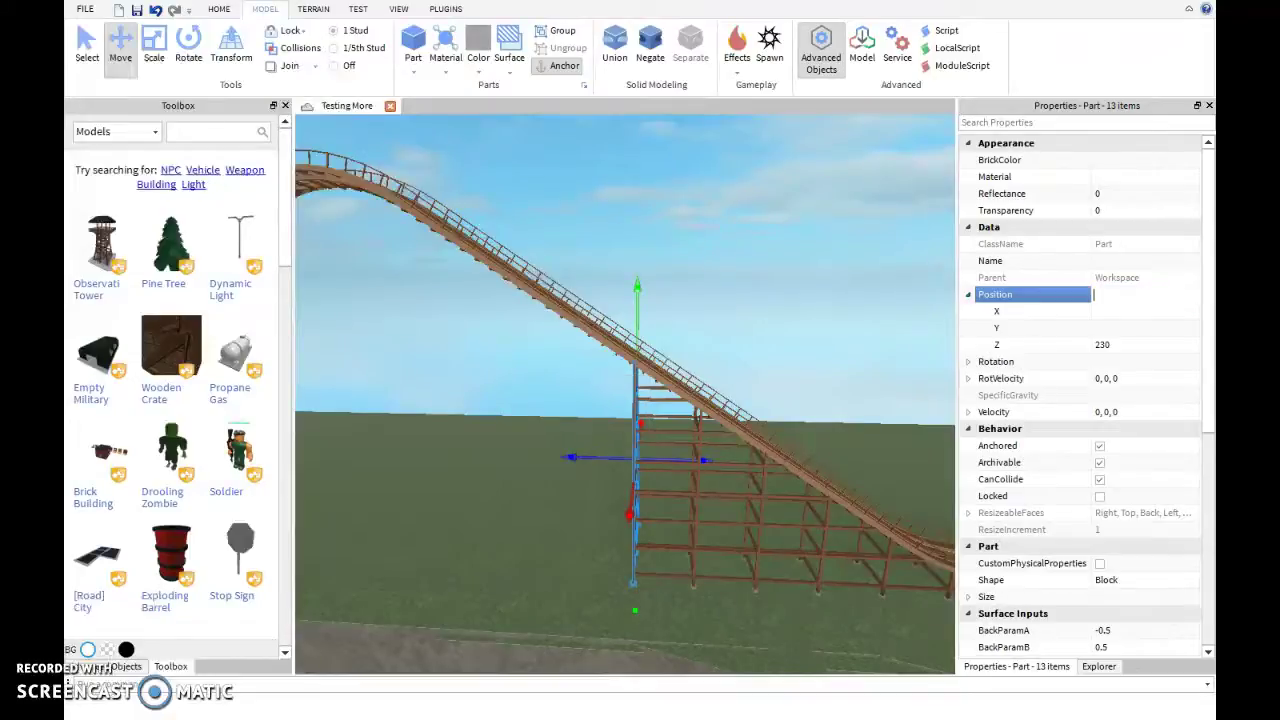
{"action": "key", "text": "w"}
{"action": "left_click", "coordinate": [1145, 344]}
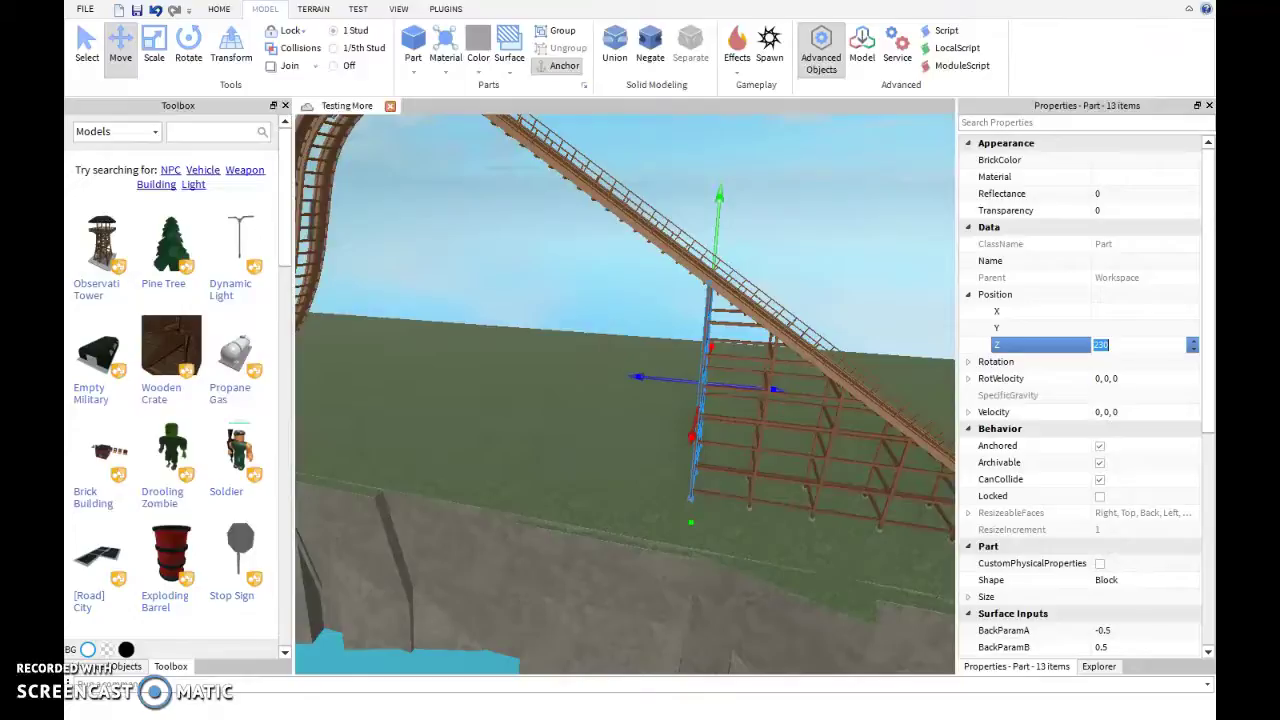
{"action": "key", "text": "Return"}
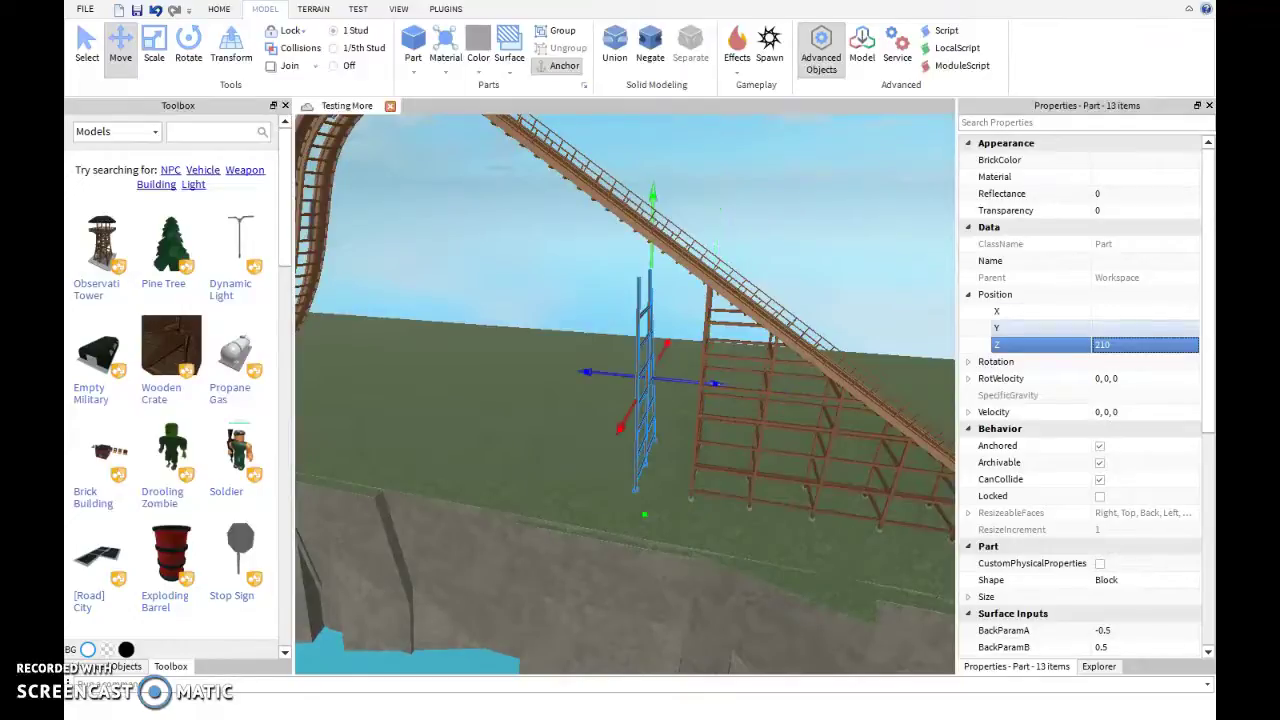
Delete the copied angled brace from the Z 210 frame
{"action": "key", "text": "Left"}
{"action": "key", "text": "s"}
{"action": "key", "text": "s"}
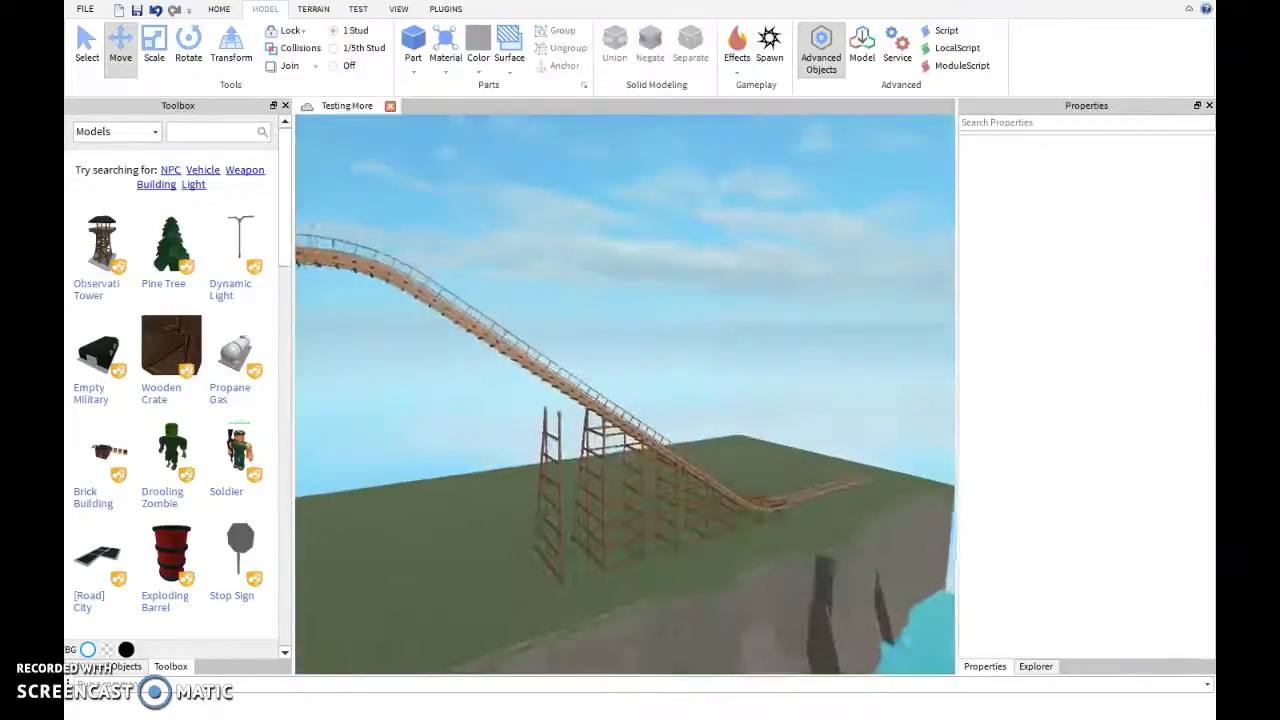
{"action": "key", "text": "w"}
{"action": "key", "text": "s"}
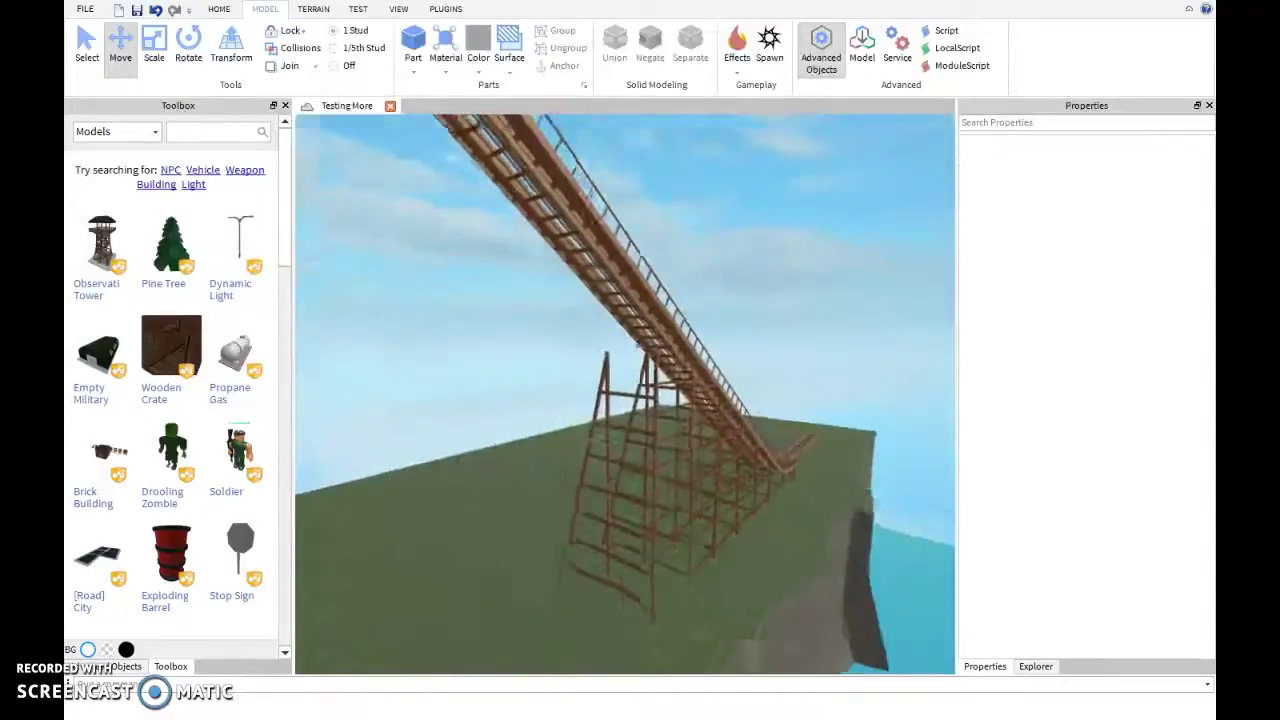
{"action": "key", "text": "w"}
{"action": "key", "text": "ctrl+z"}
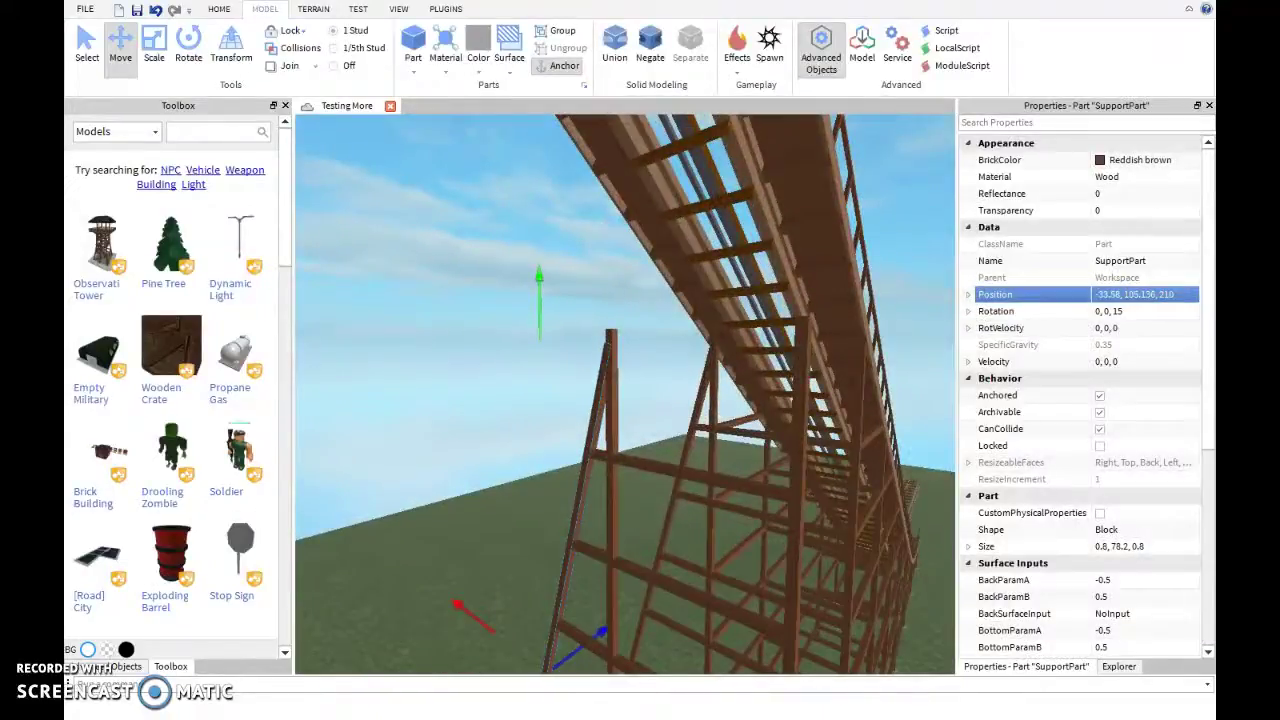
{"action": "key", "text": "ctrl+z"}
Extend the vertical post at X -43.839 in the Z 210 frame up to the track, making it 89.4 studs tall
{"action": "key", "text": "ctrl+3"}
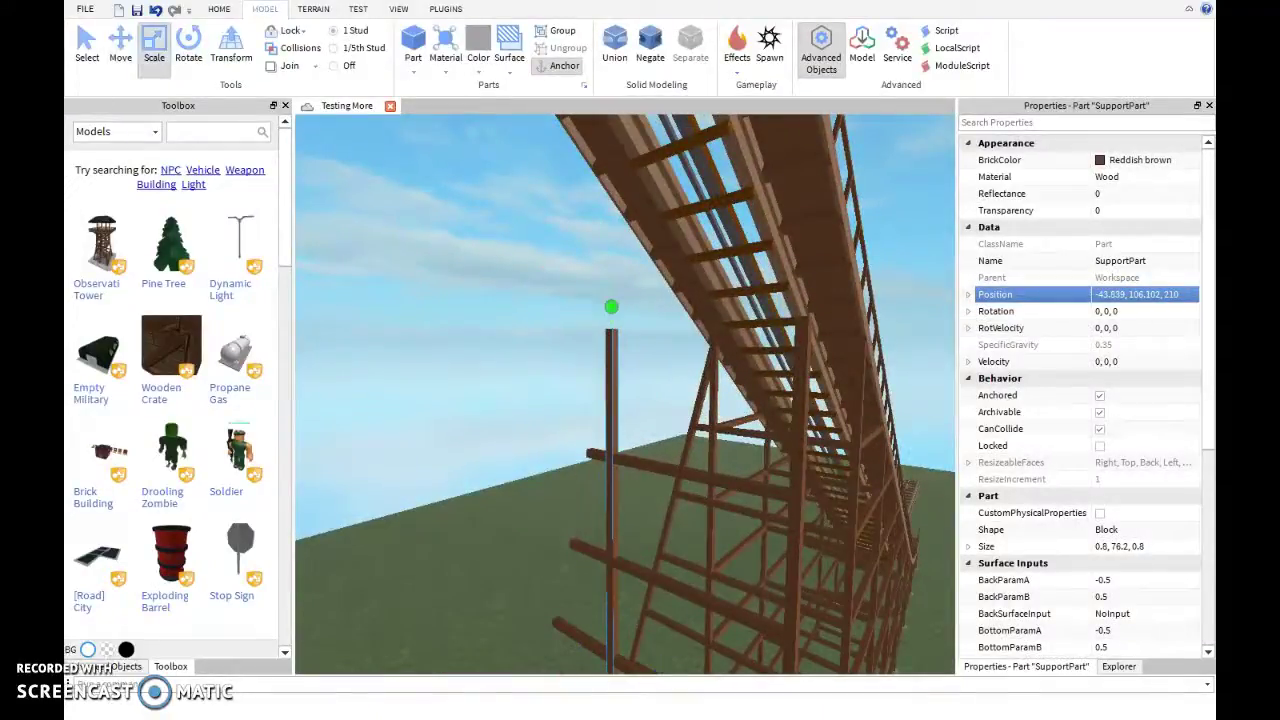
{"action": "left_click_drag", "start_coordinate": [611, 306], "coordinate": [611, 270]}
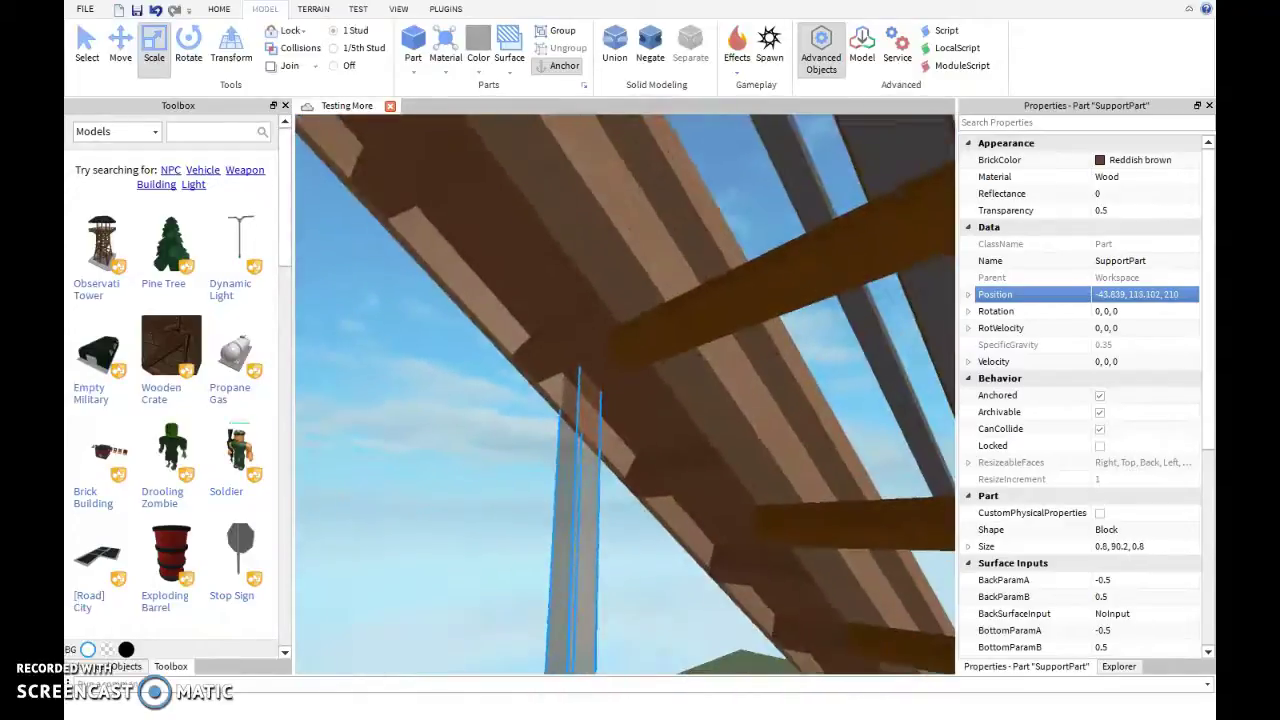
{"action": "right_click_drag", "start_coordinate": [612, 350], "coordinate": [612, 350]}
{"action": "left_click_drag", "start_coordinate": [612, 350], "coordinate": [612, 370]}
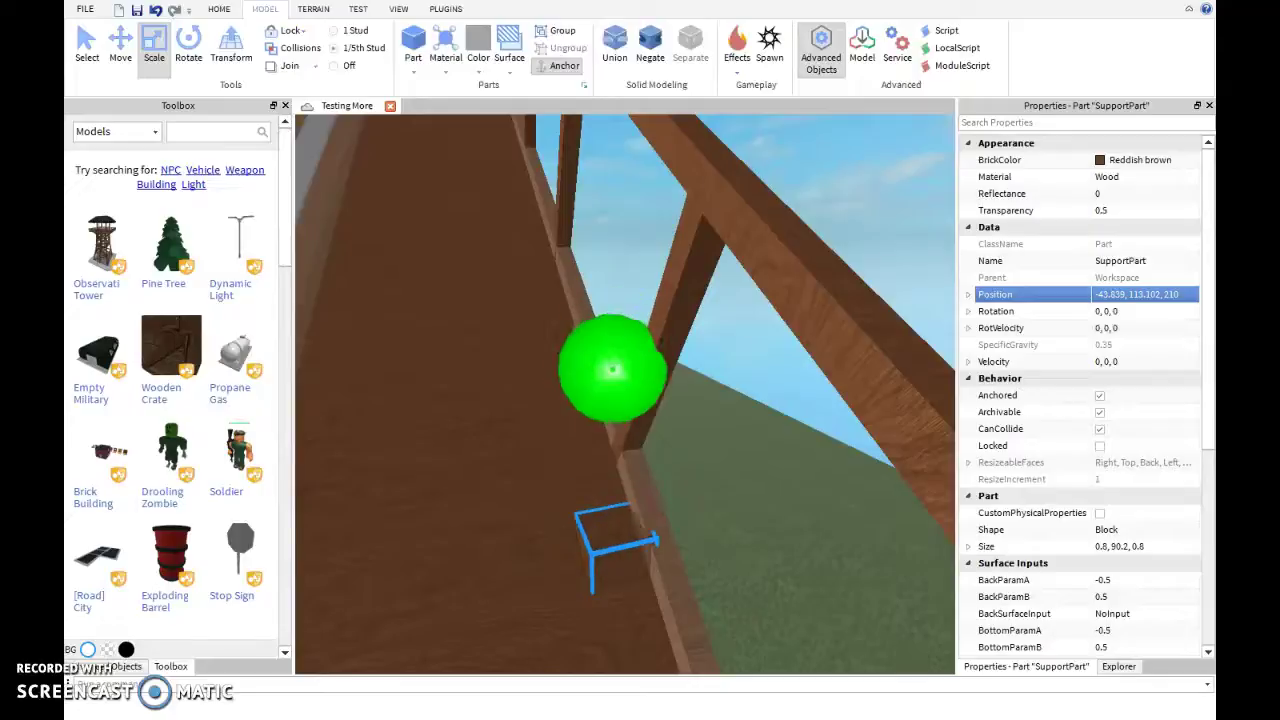
{"action": "left_click_drag", "start_coordinate": [612, 423], "coordinate": [612, 423]}
{"action": "right_click_drag", "start_coordinate": [612, 423], "coordinate": [612, 415]}
{"action": "left_click_drag", "start_coordinate": [628, 300], "coordinate": [628, 285]}
{"action": "right_click_drag", "start_coordinate": [612, 415], "coordinate": [612, 415]}
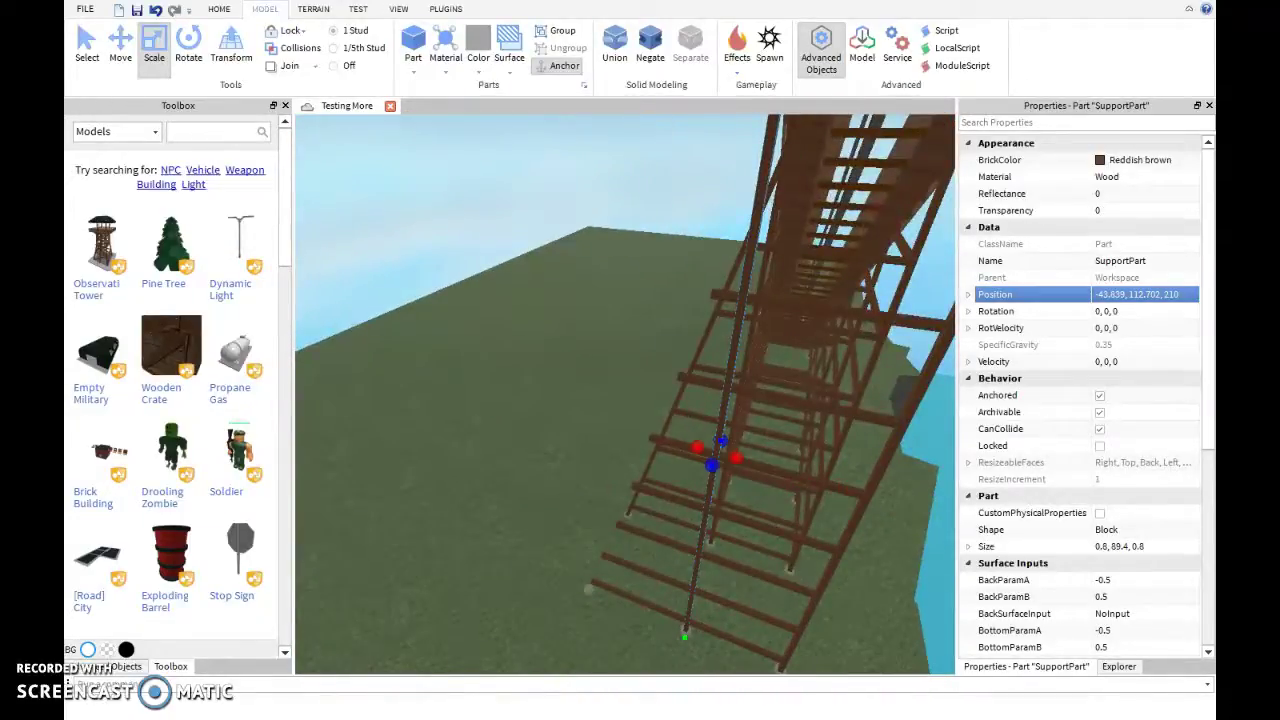
Rotate a copy of the extended Z 210 post 15 degrees about the Z axis to form a new angled brace
{"action": "key", "text": "ctrl+4"}
{"action": "right_click_drag", "start_coordinate": [612, 415], "coordinate": [612, 415]}
{"action": "left_click_drag", "start_coordinate": [896, 614], "coordinate": [895, 666]}
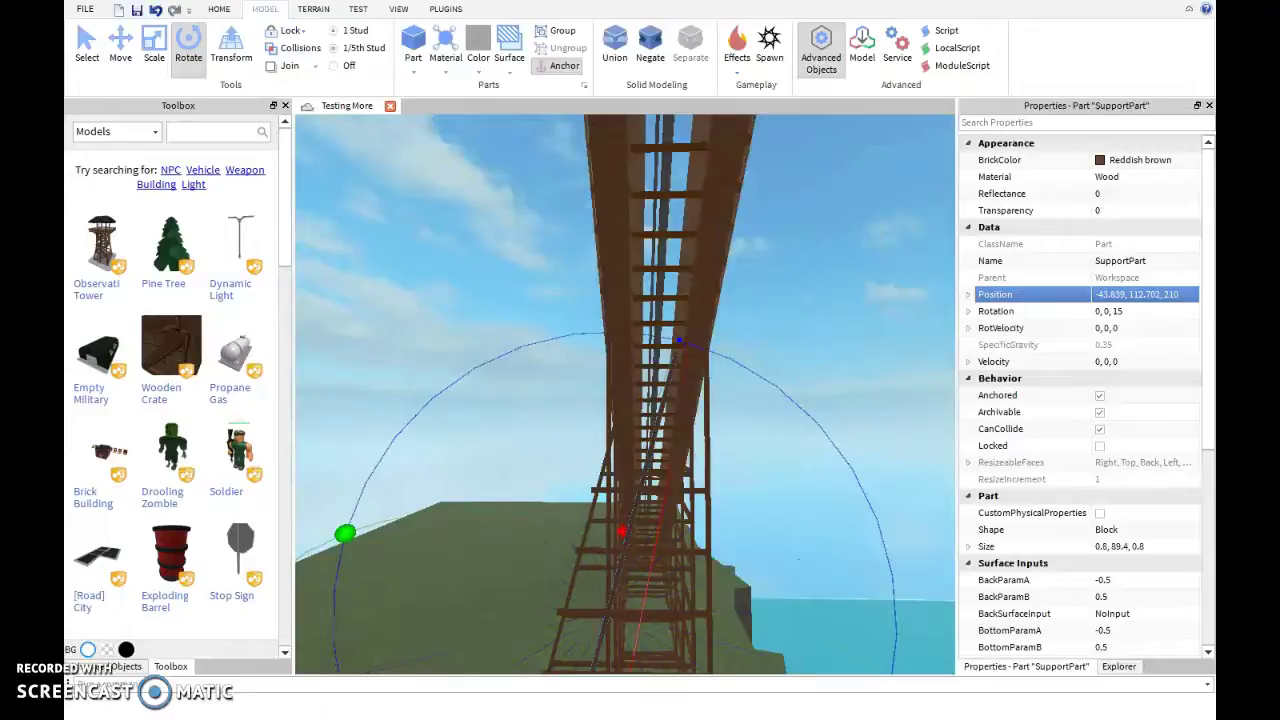
Move the new 15-degree brace along X to -32.239 so its upper end meets the top of the Z 210 post
{"action": "key", "text": "ctrl+2"}
{"action": "key", "text": "w"}
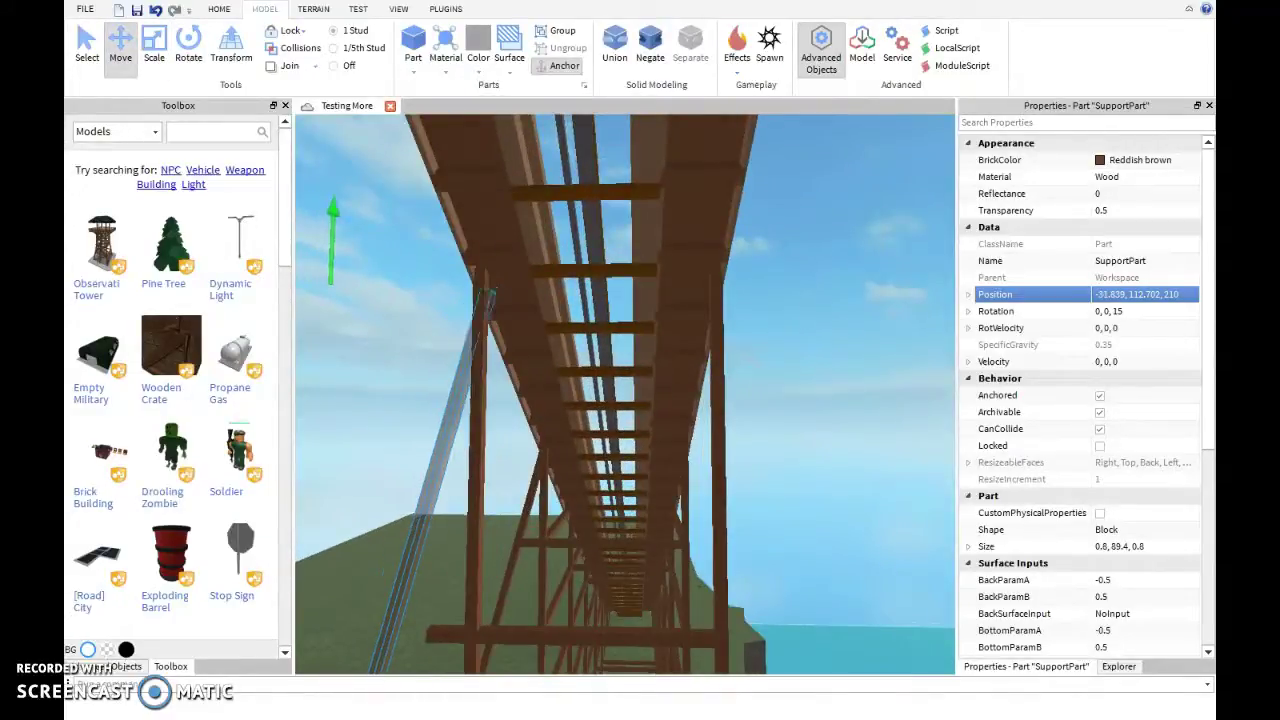
{"action": "right_click_drag", "start_coordinate": [625, 400], "coordinate": [625, 445]}
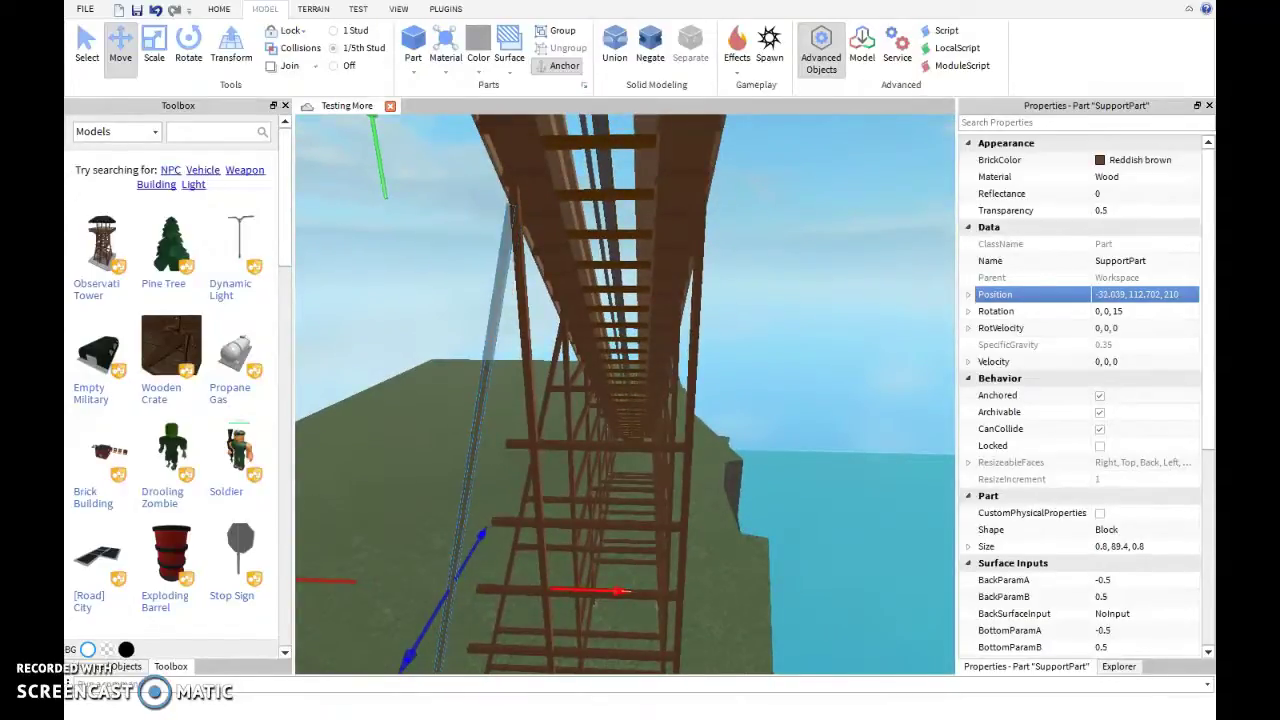
{"action": "key", "text": "ctrl+z"}
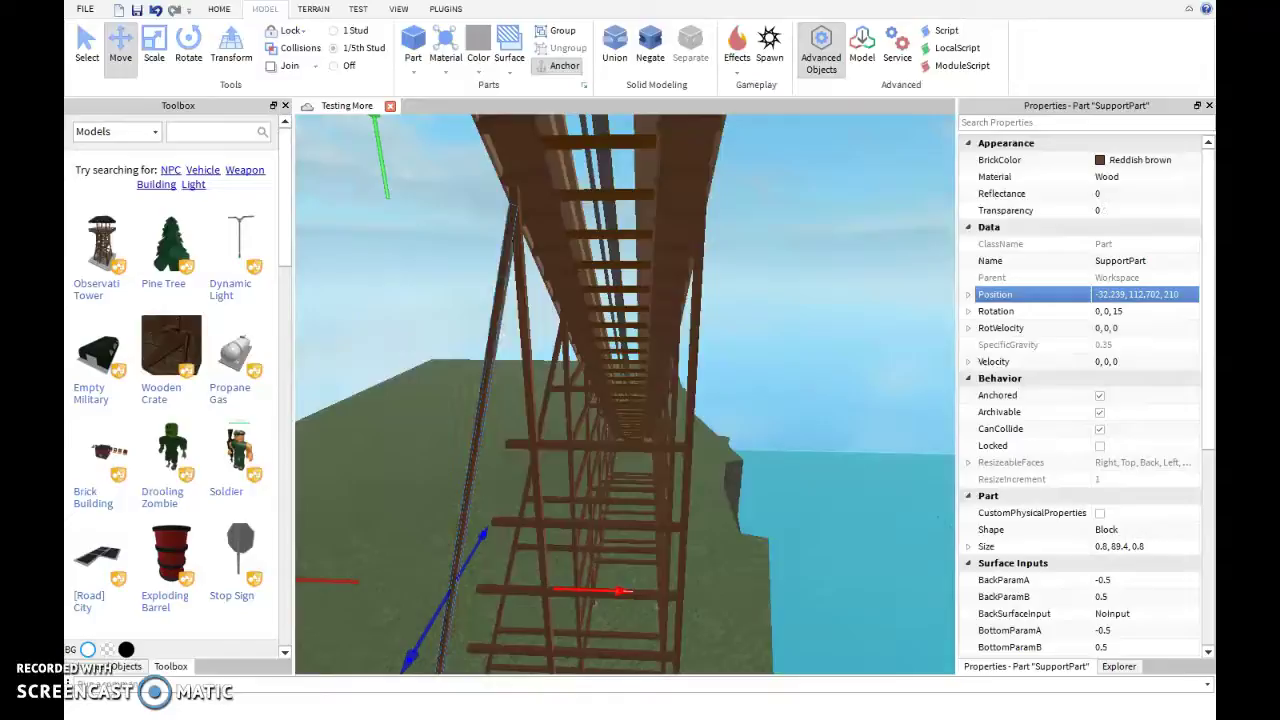
Lengthen the lower end of the Z 210 angled brace down to the ground at footer level
{"action": "key", "text": "ctrl+3"}
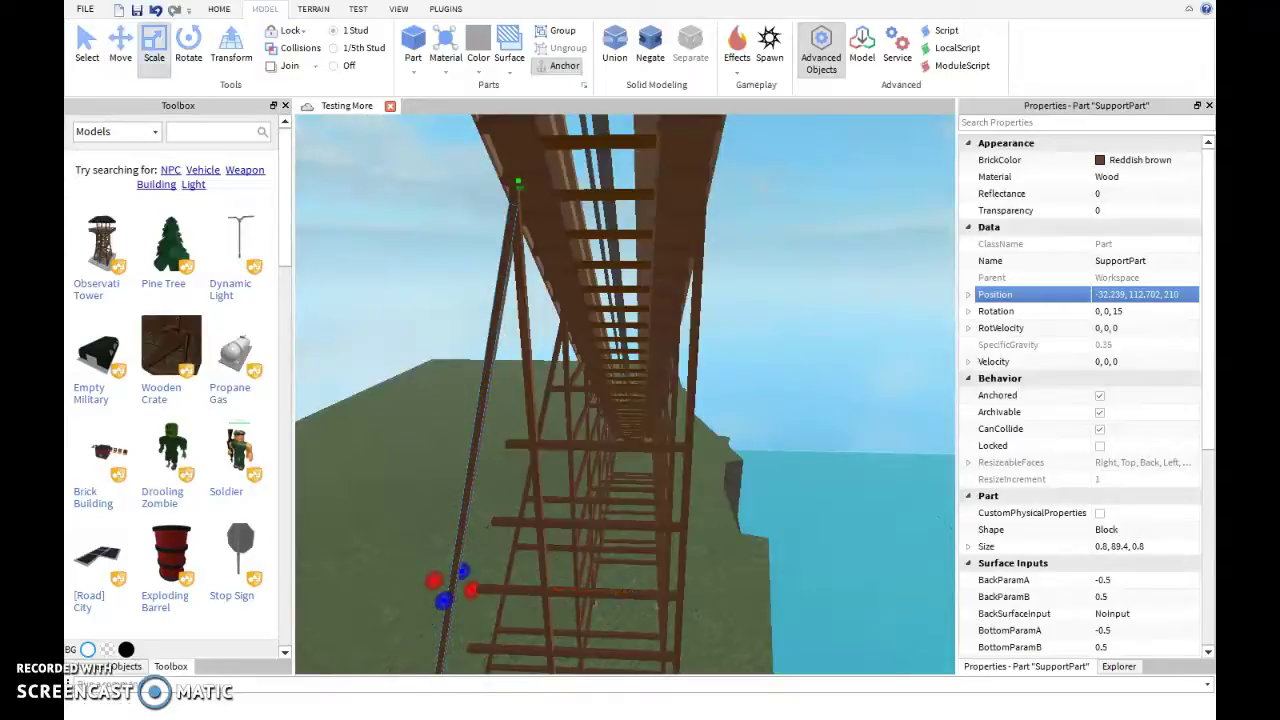
{"action": "scroll", "coordinate": [625, 395], "scroll_direction": "down", "scroll_amount": 5}
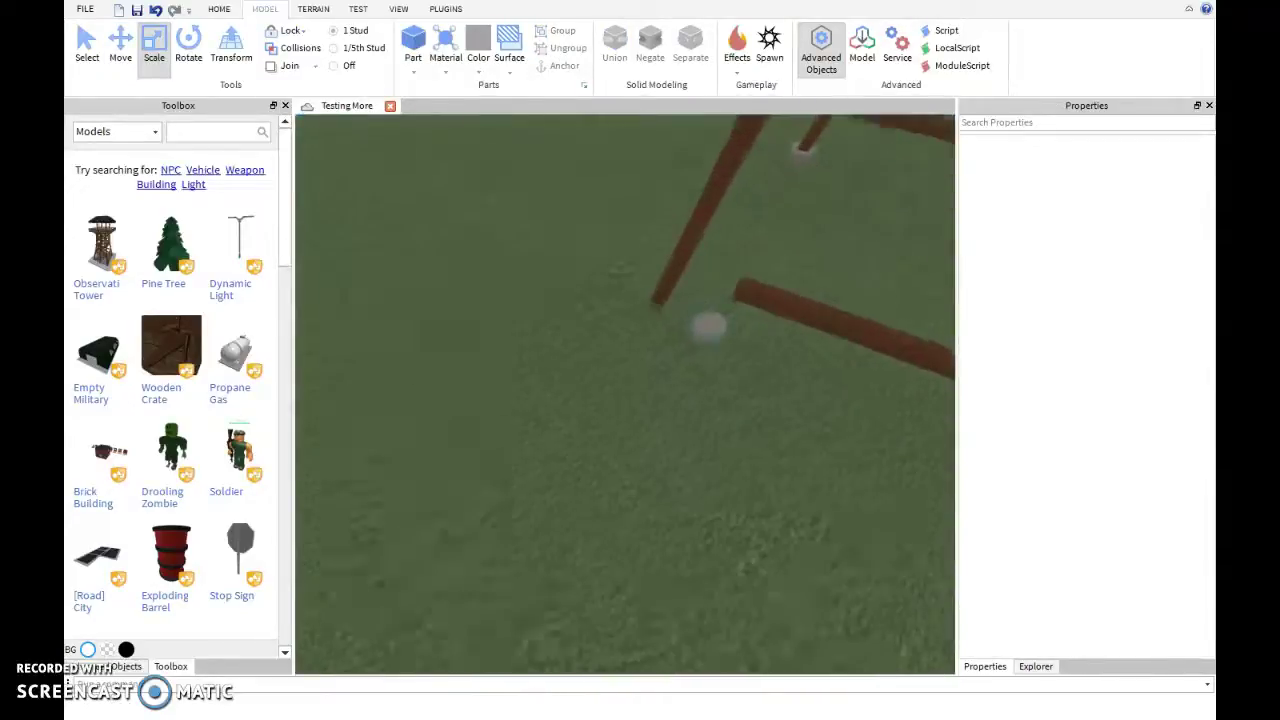
{"action": "left_click", "coordinate": [712, 322]}
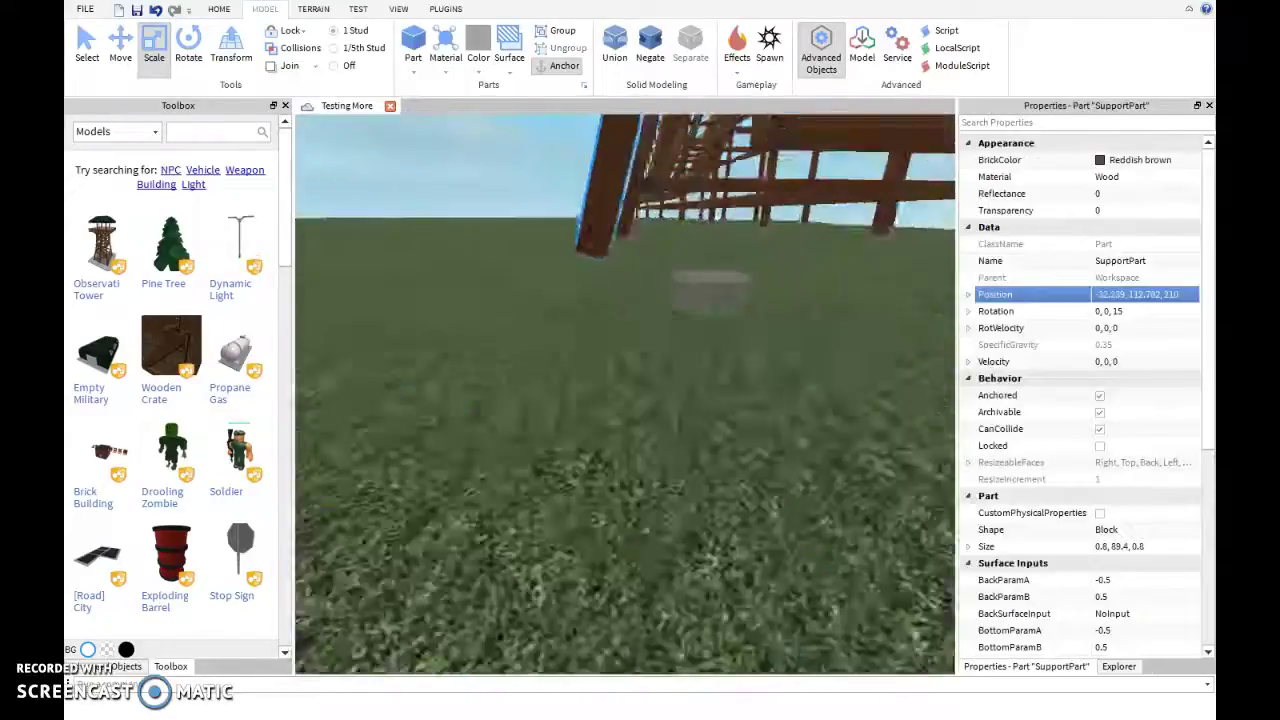
{"action": "left_click", "coordinate": [615, 250]}
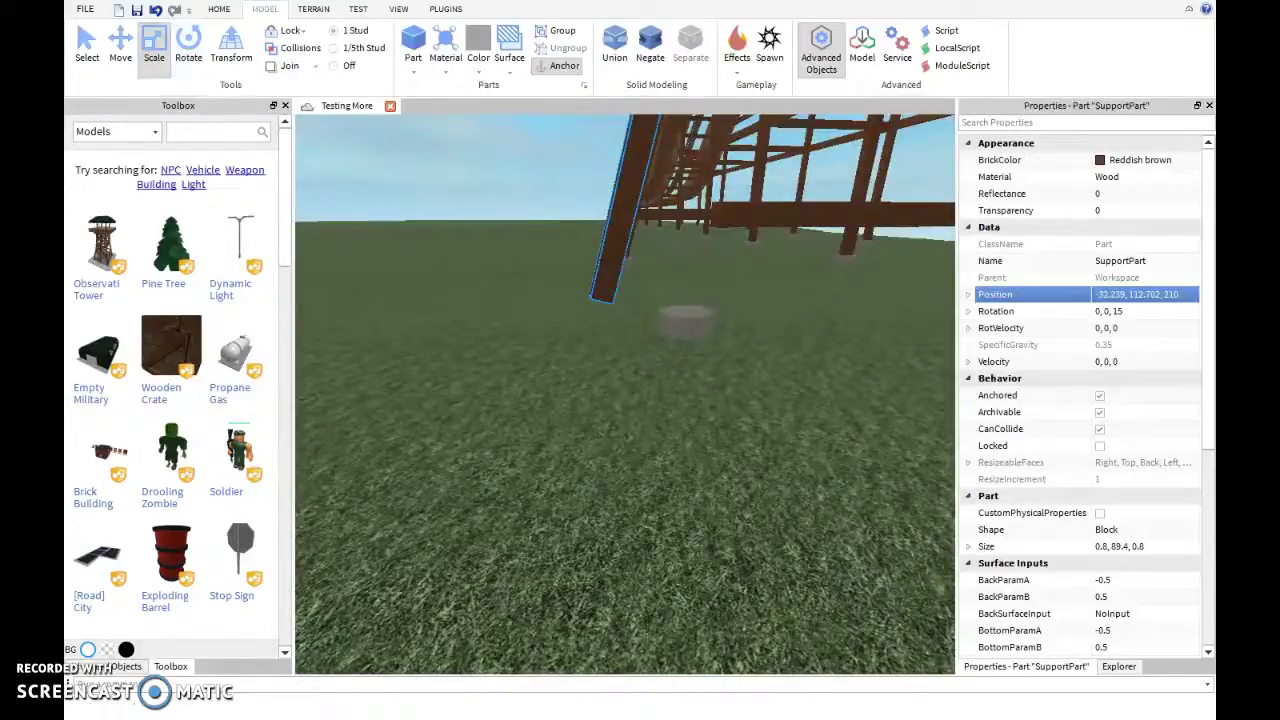
{"action": "key", "text": "s"}
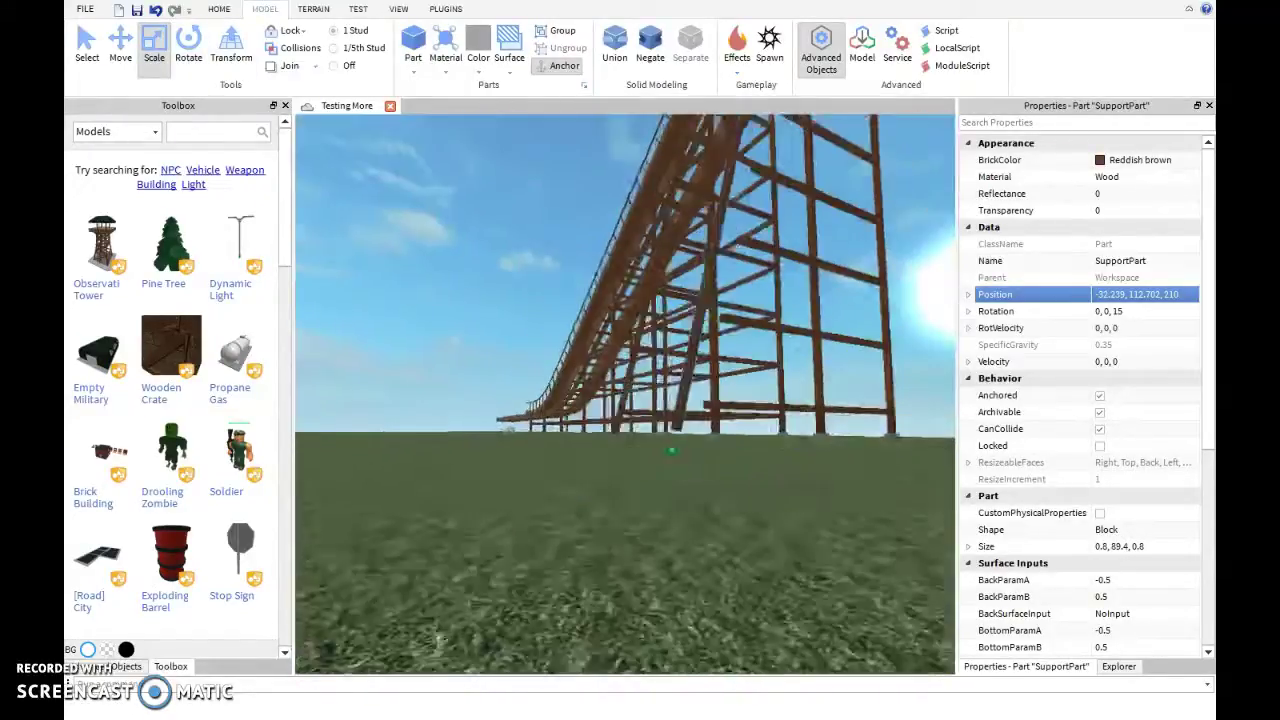
{"action": "key", "text": "w"}
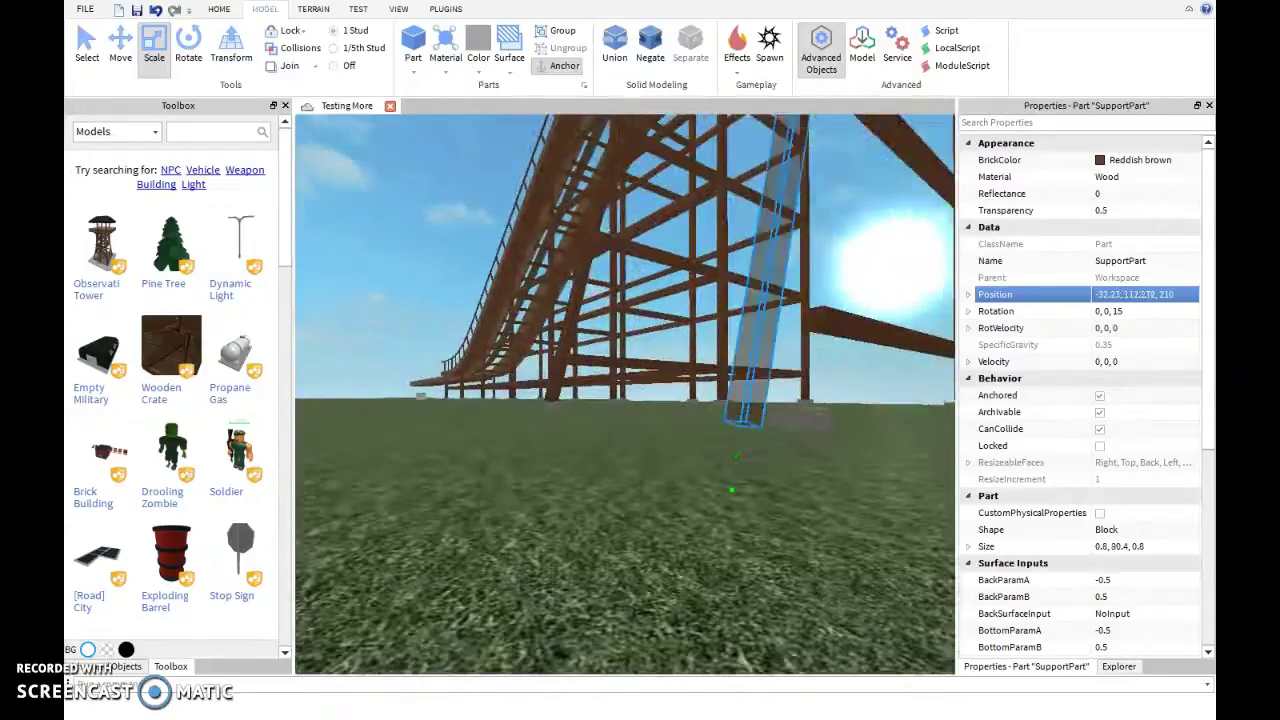
Move the outer 2 x 1 x 2 concrete footer of the Z 210 frame along X under the angled brace's foot
{"action": "left_click", "coordinate": [800, 420]}
{"action": "key", "text": "ctrl+2"}
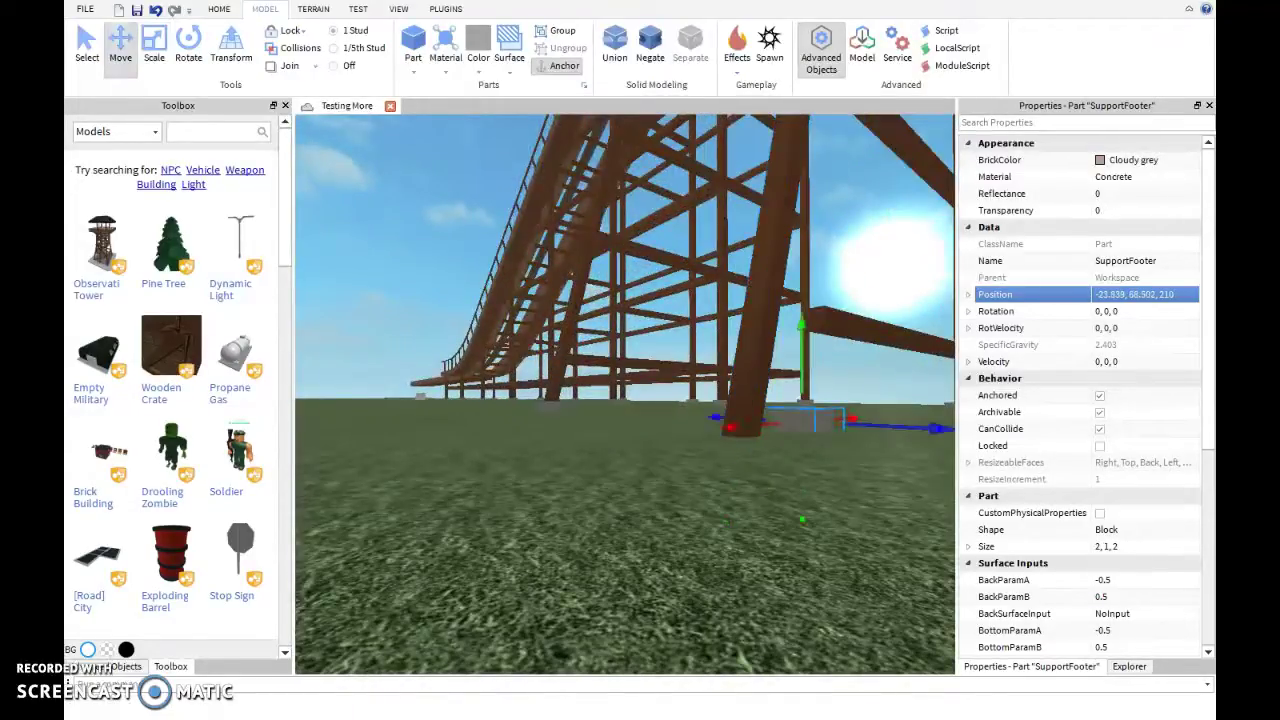
{"action": "key", "text": "f"}
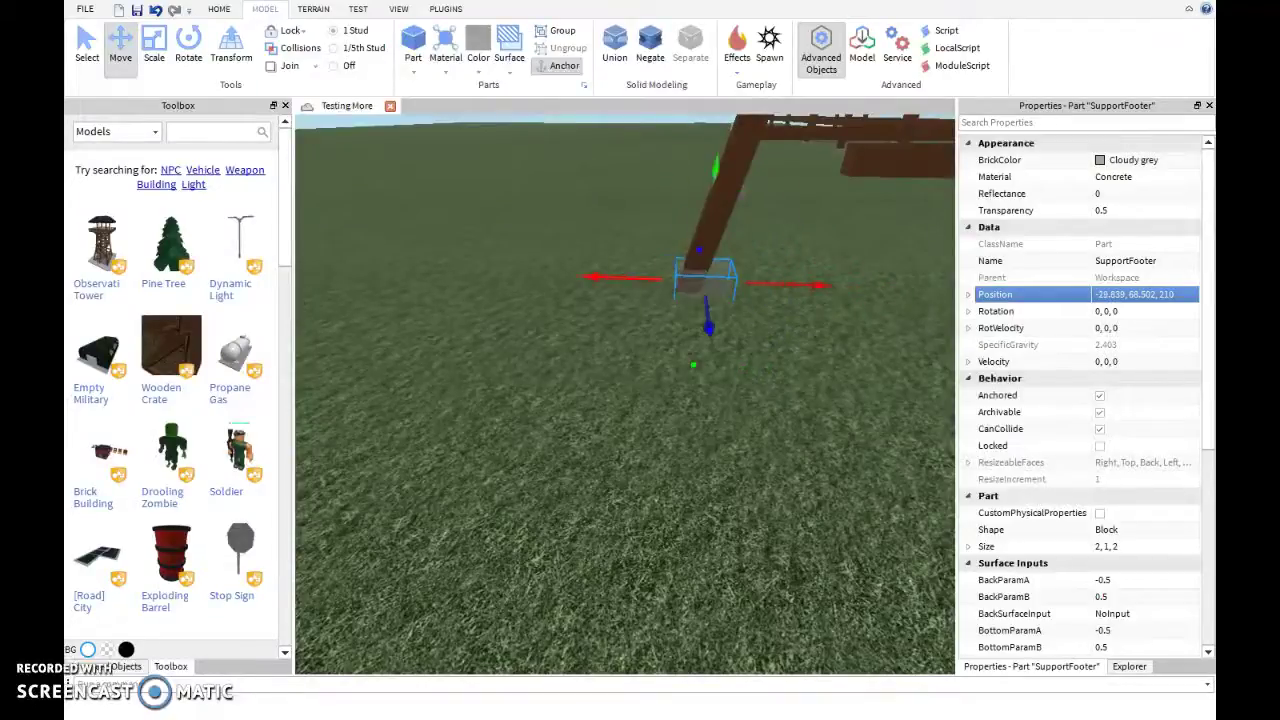
{"action": "key", "text": "a"}
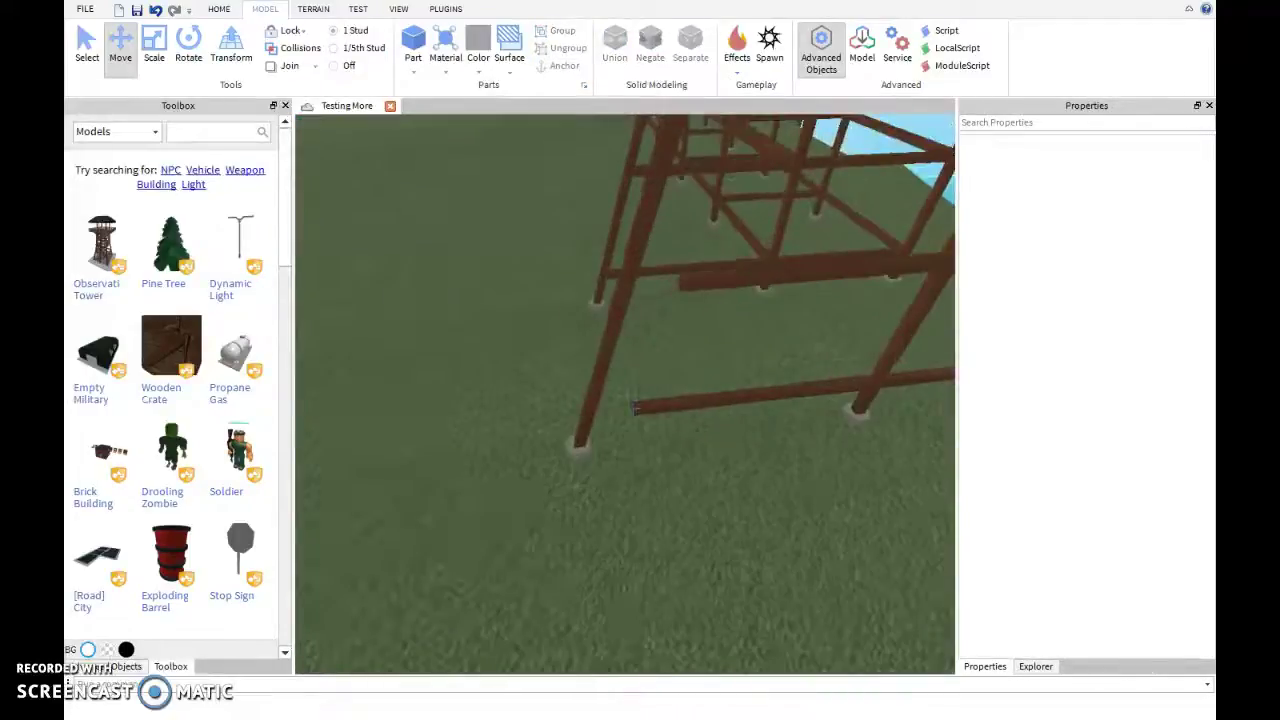
Extend the Z 210 frame's horizontal beams at Y 82.302 (35.8 studs), Y 92.302 and Y 102.302 (30.4 studs) out to the angled brace
{"action": "key", "text": "ctrl+3"}
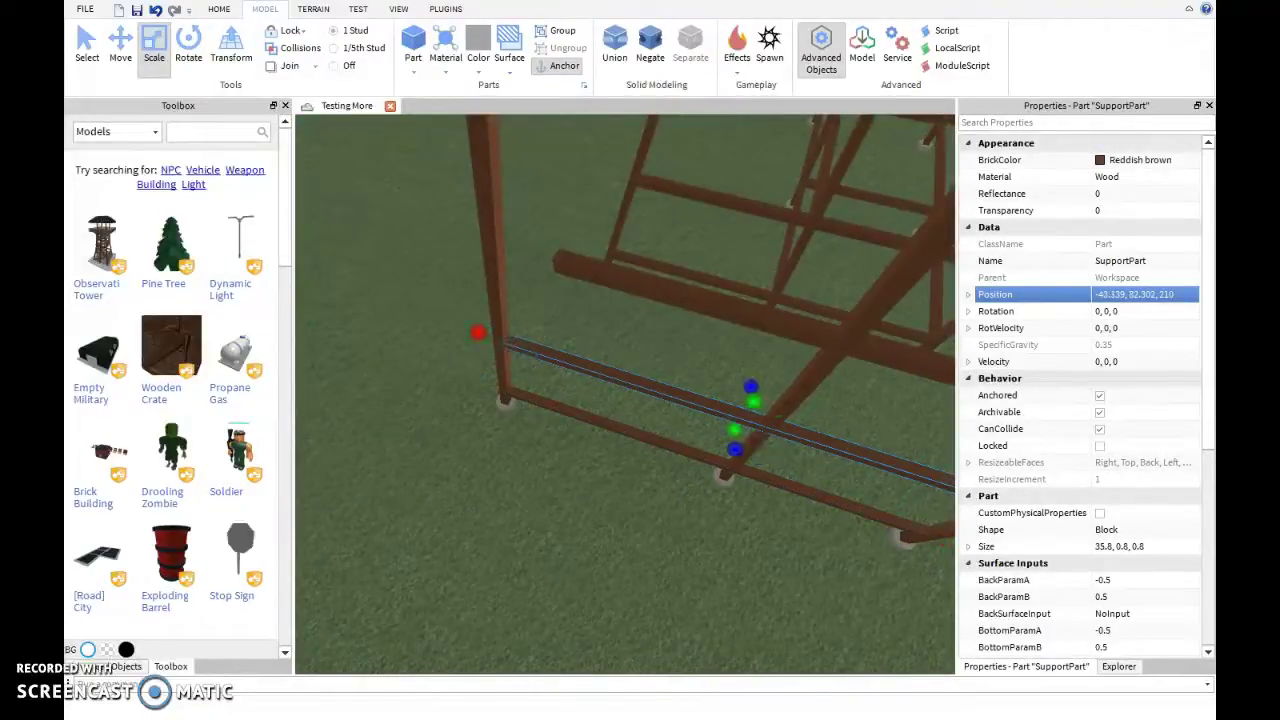
{"action": "left_click_drag", "start_coordinate": [519, 250], "coordinate": [465, 234]}
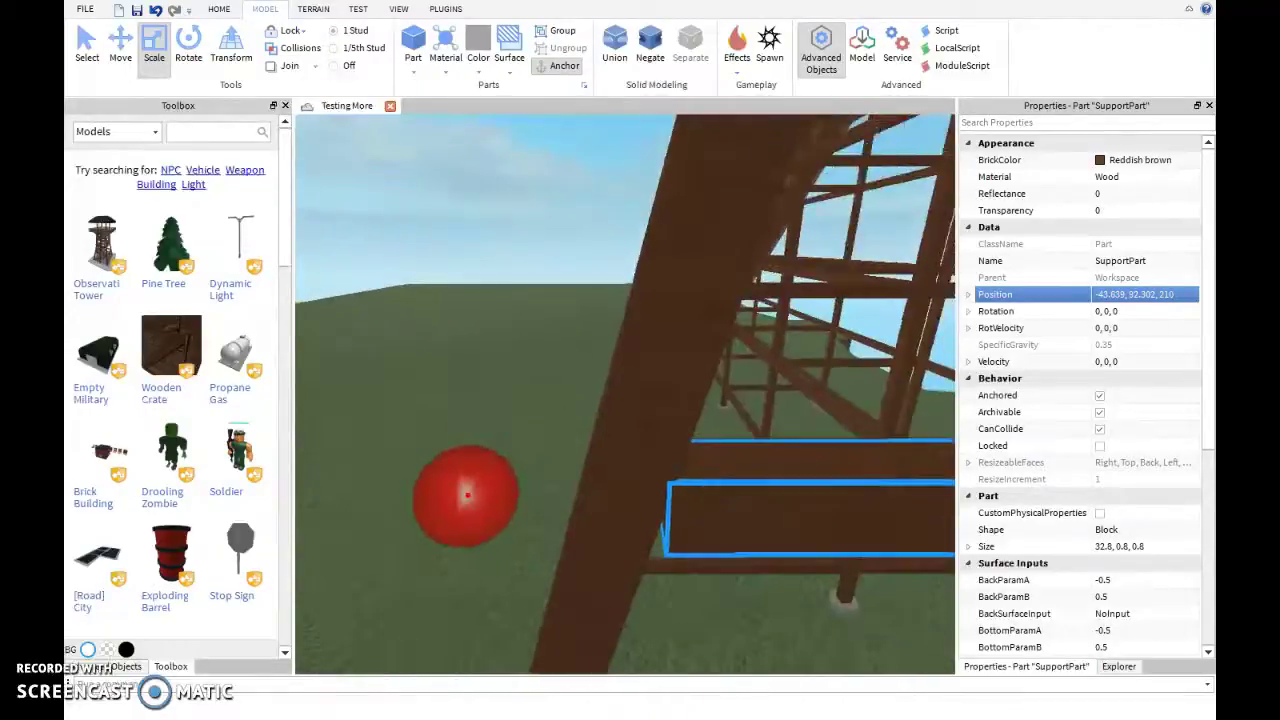
{"action": "left_click_drag", "start_coordinate": [467, 494], "coordinate": [428, 494]}
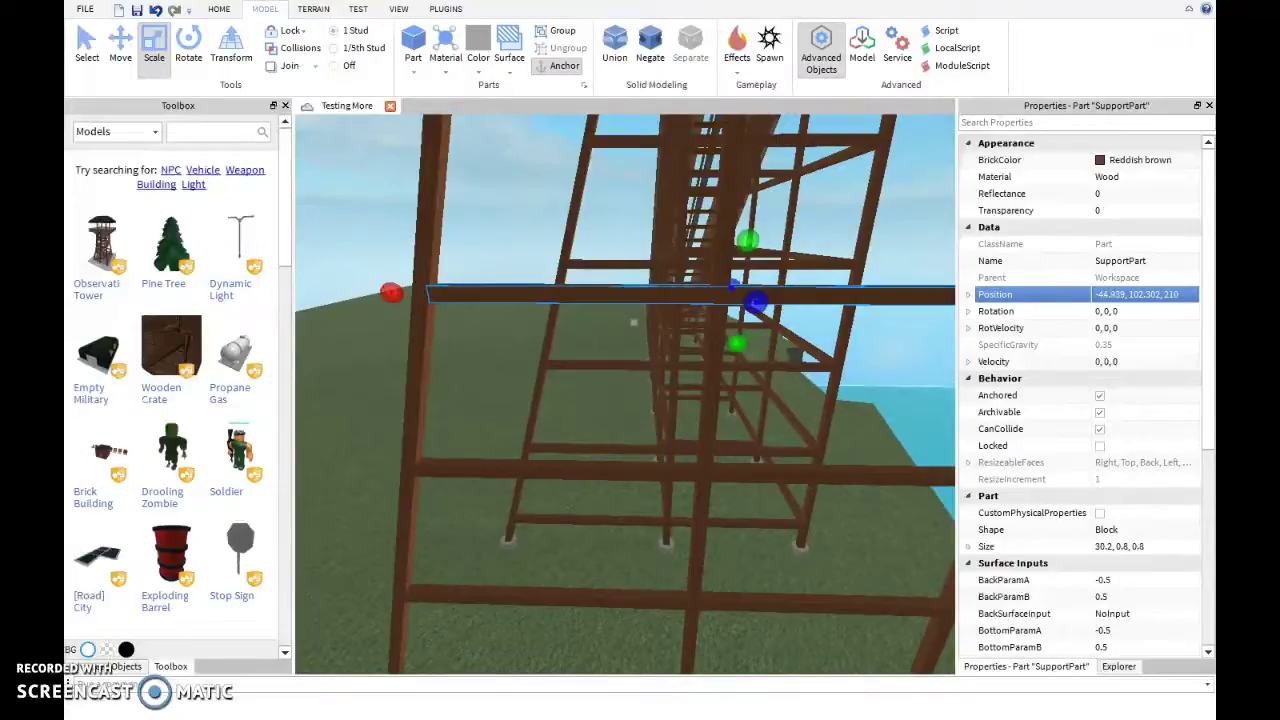
{"action": "left_click_drag", "start_coordinate": [608, 301], "coordinate": [594, 297]}
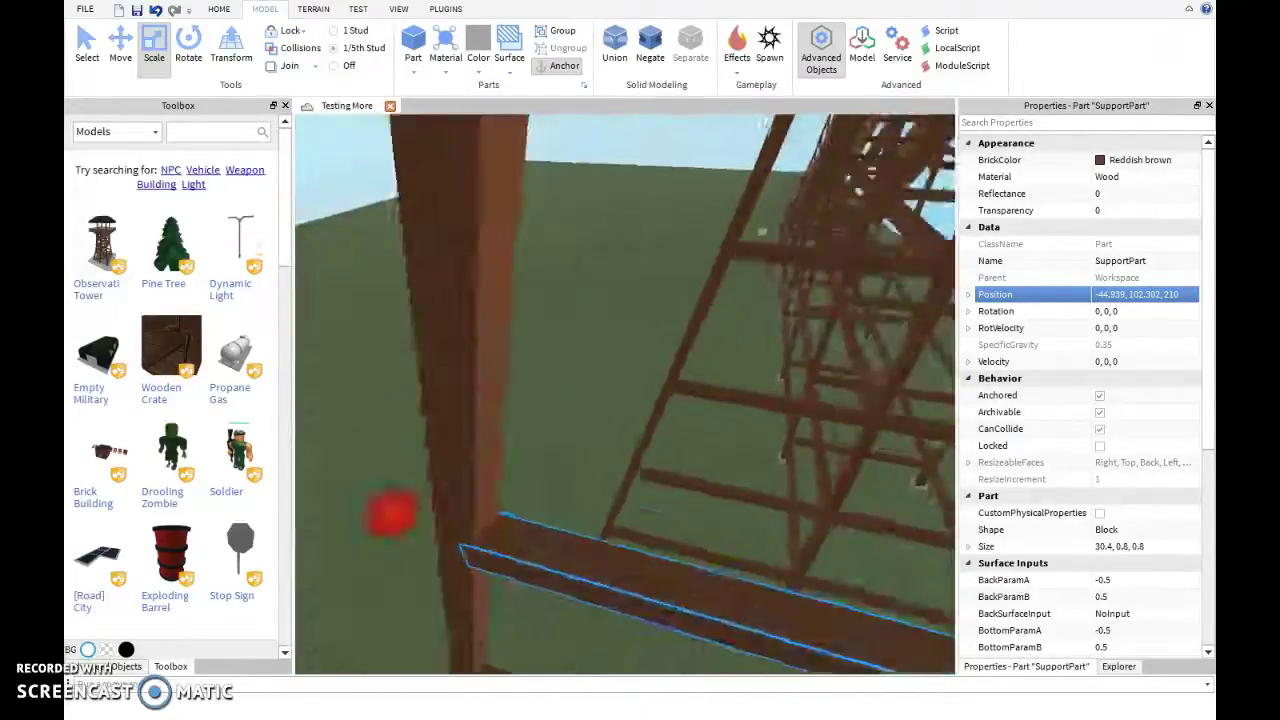
Fit the Z 210 horizontal beams at Y 112.302, 122.302 and 132.302 to the brace, 27.6, 25.2 and 22.4 studs long
{"action": "left_click_drag", "start_coordinate": [543, 329], "coordinate": [569, 221]}
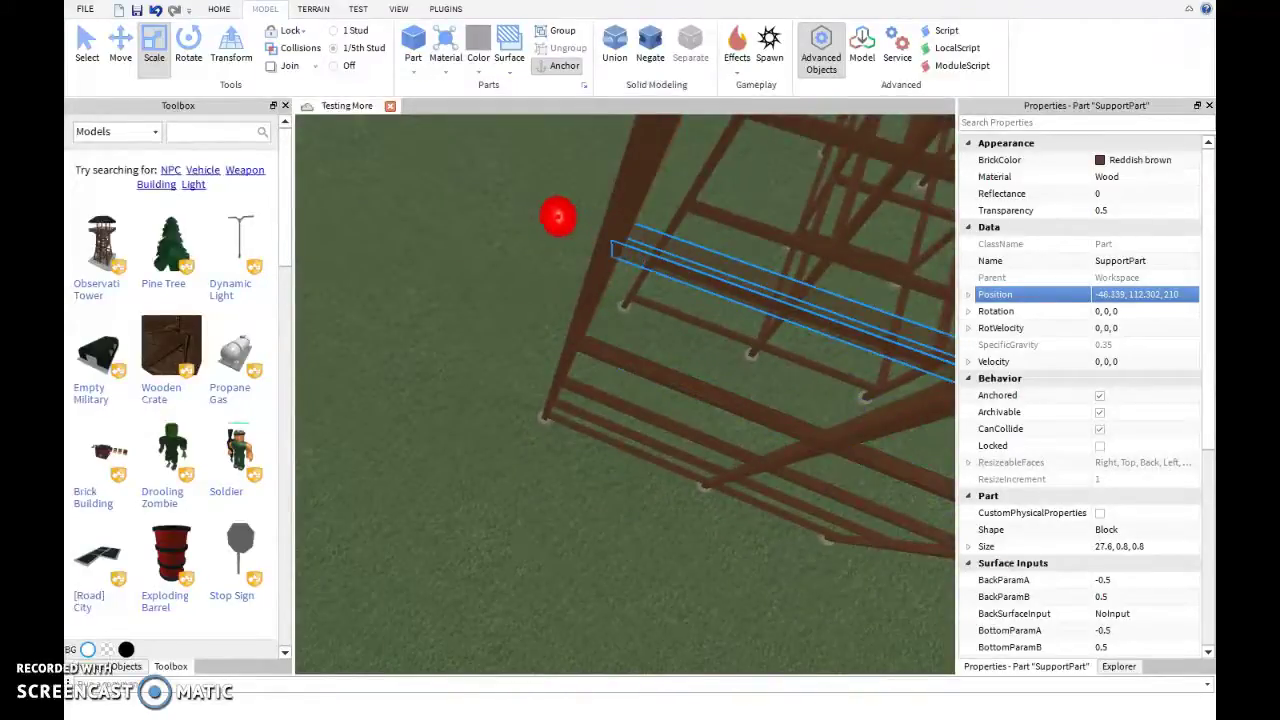
{"action": "mouse_move", "coordinate": [625, 395]}
{"action": "right_mouse_down"}
{"action": "mouse_move", "coordinate": [625, 450]}
{"action": "mouse_move", "coordinate": [600, 400]}
{"action": "mouse_move", "coordinate": [610, 390]}
{"action": "right_mouse_up"}
{"action": "left_click_drag", "start_coordinate": [515, 395], "coordinate": [645, 313]}
{"action": "mouse_move", "coordinate": [625, 395]}
{"action": "right_mouse_down"}
{"action": "mouse_move", "coordinate": [625, 500]}
{"action": "mouse_move", "coordinate": [610, 400]}
{"action": "right_mouse_up"}
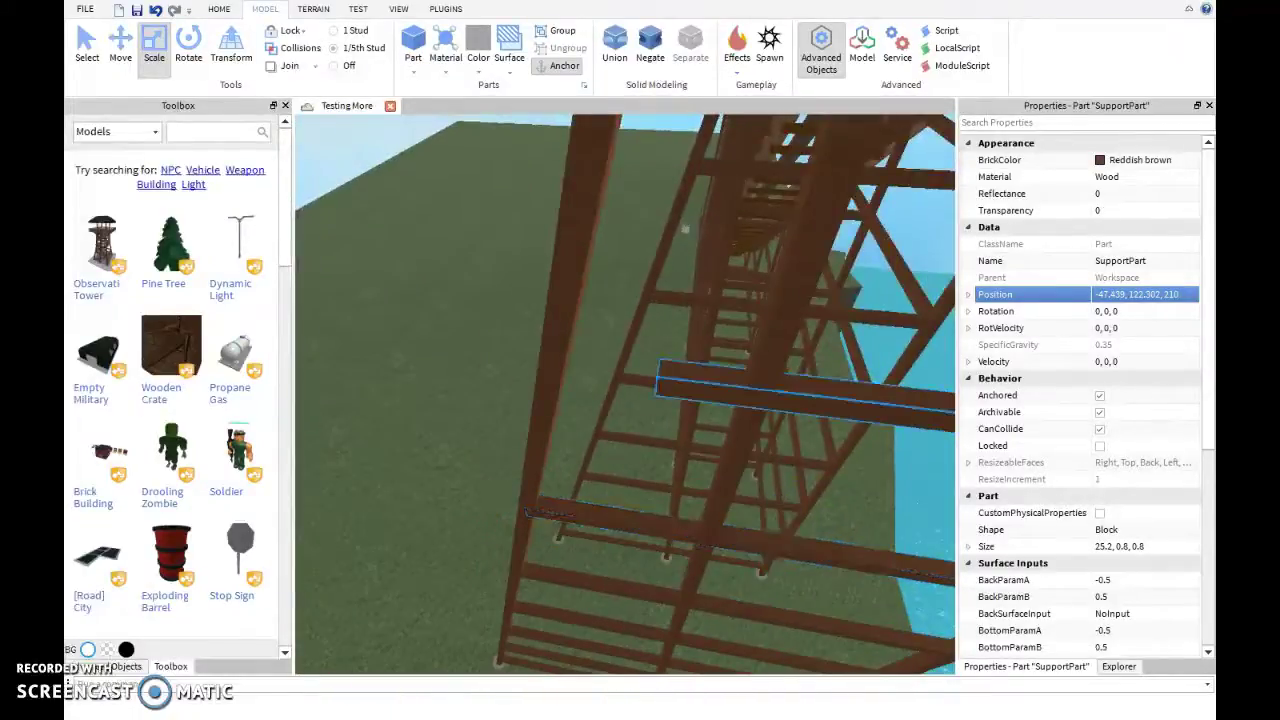
{"action": "left_click_drag", "start_coordinate": [593, 370], "coordinate": [497, 357]}
{"action": "mouse_move", "coordinate": [497, 357]}
{"action": "right_mouse_down"}
{"action": "mouse_move", "coordinate": [497, 420]}
{"action": "mouse_move", "coordinate": [480, 370]}
{"action": "right_mouse_up"}
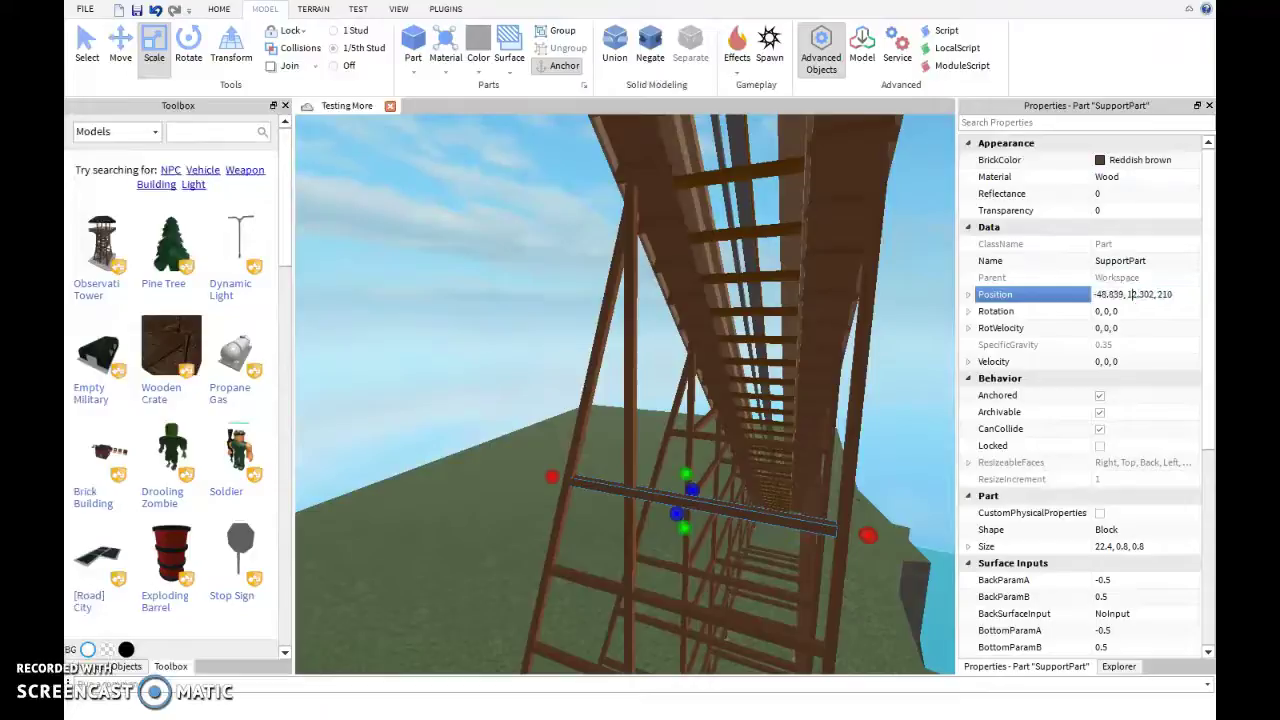
Place a horizontal beam at Y 142.302 fitted to the brace at 20 studs long, and set another beam's Y position to 152.302
{"action": "type", "text": "4"}
{"action": "key", "text": "Return"}
{"action": "right_click_drag", "start_coordinate": [625, 390], "coordinate": [580, 390]}
{"action": "key", "text": "w"}
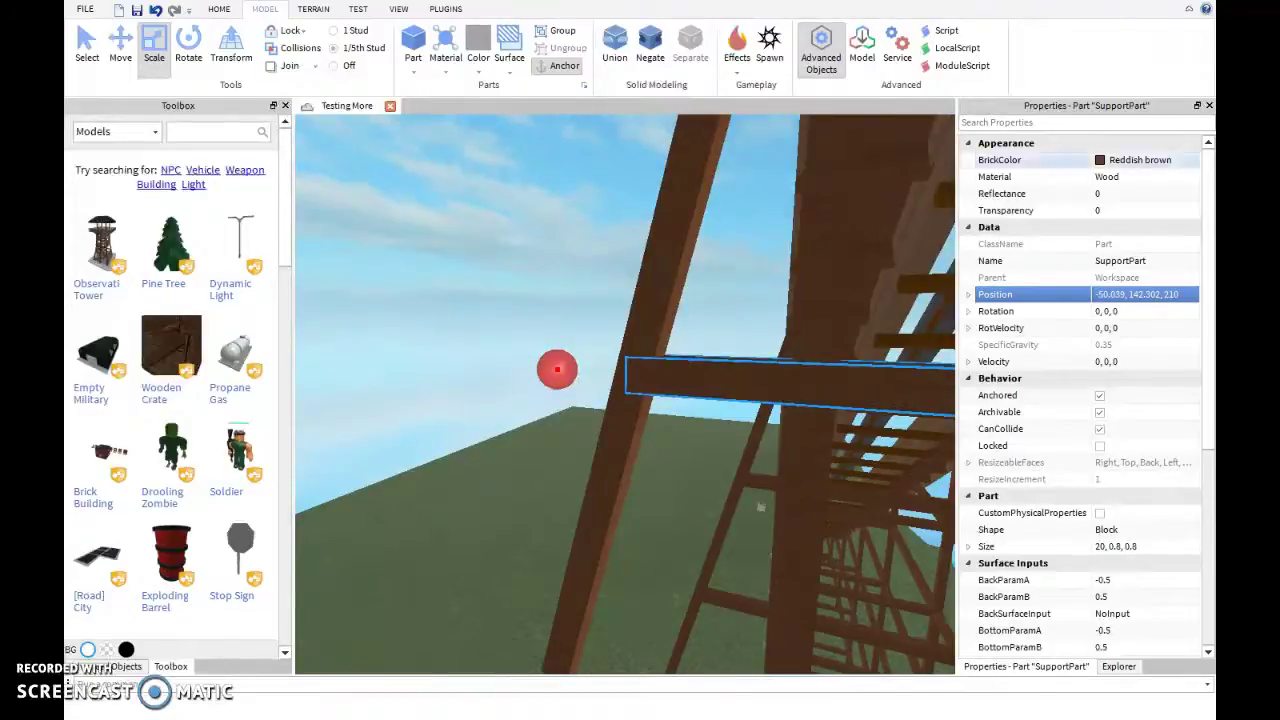
{"action": "left_click", "coordinate": [1141, 294]}
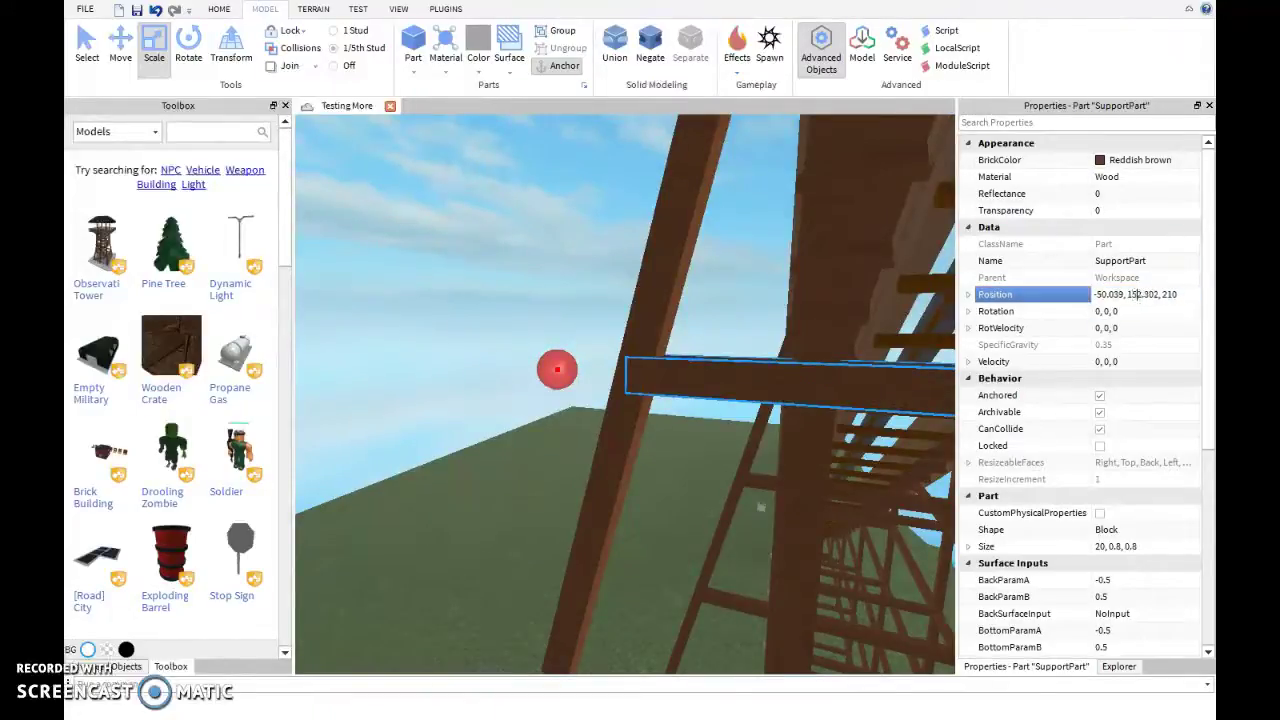
{"action": "key", "text": "Return"}
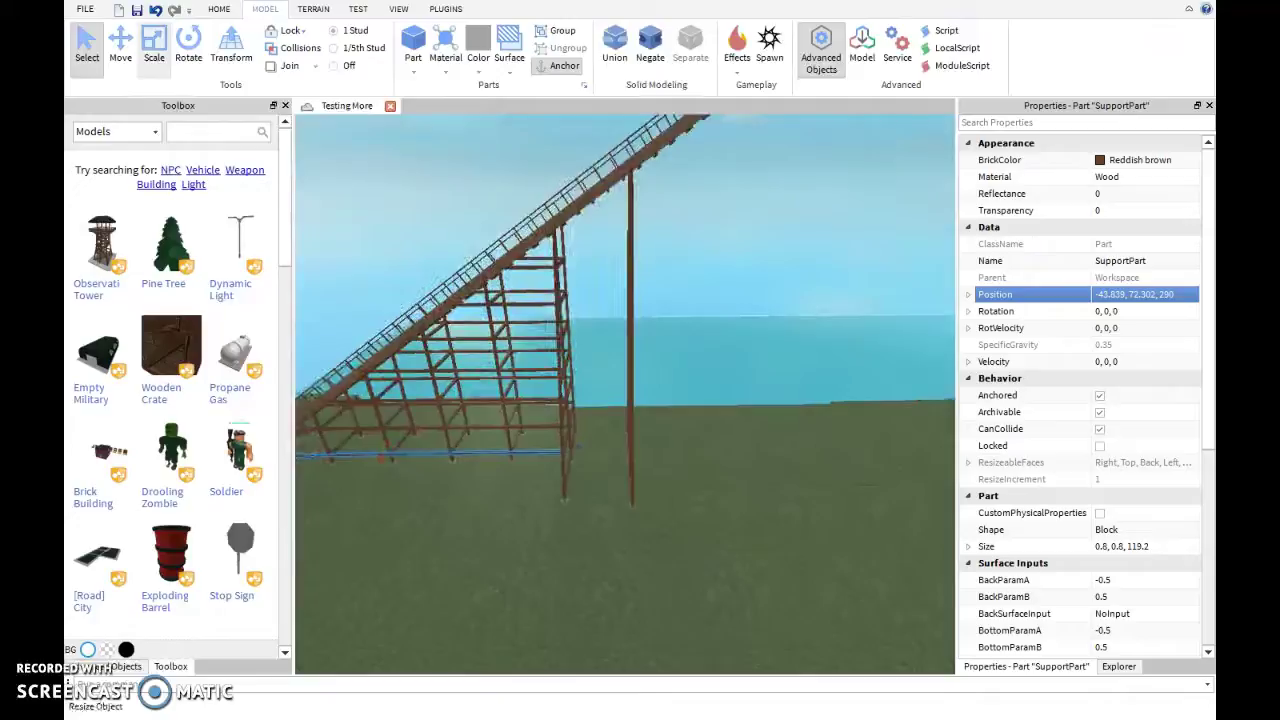
Extend the lengthwise beams at Y 72.302 to the Z 210 frame, making them 139.2 studs long
{"action": "key", "text": "ctrl+3"}
{"action": "left_click_drag", "start_coordinate": [509, 342], "coordinate": [674, 375]}
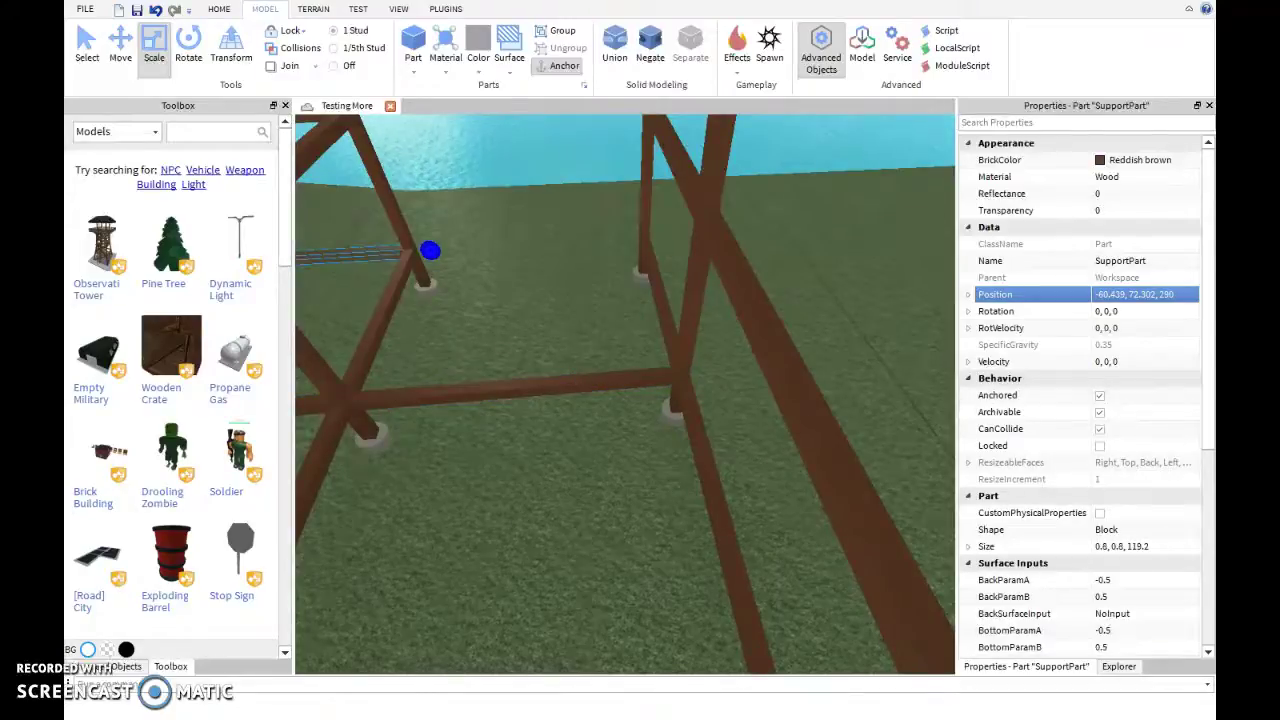
{"action": "right_click_drag", "start_coordinate": [638, 238], "coordinate": [640, 205]}
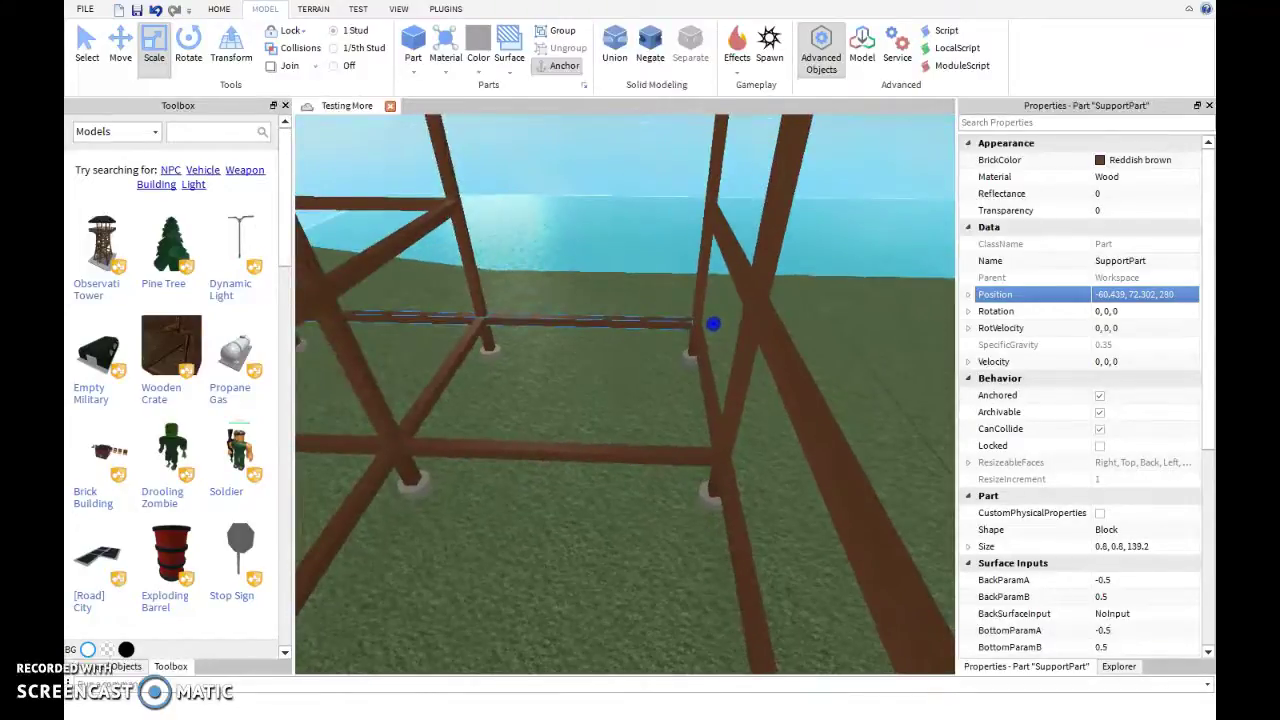
Extend the lengthwise beams at Y 82.302 to the Z 210 frame, making them 112.2 studs long
{"action": "key", "text": "a"}
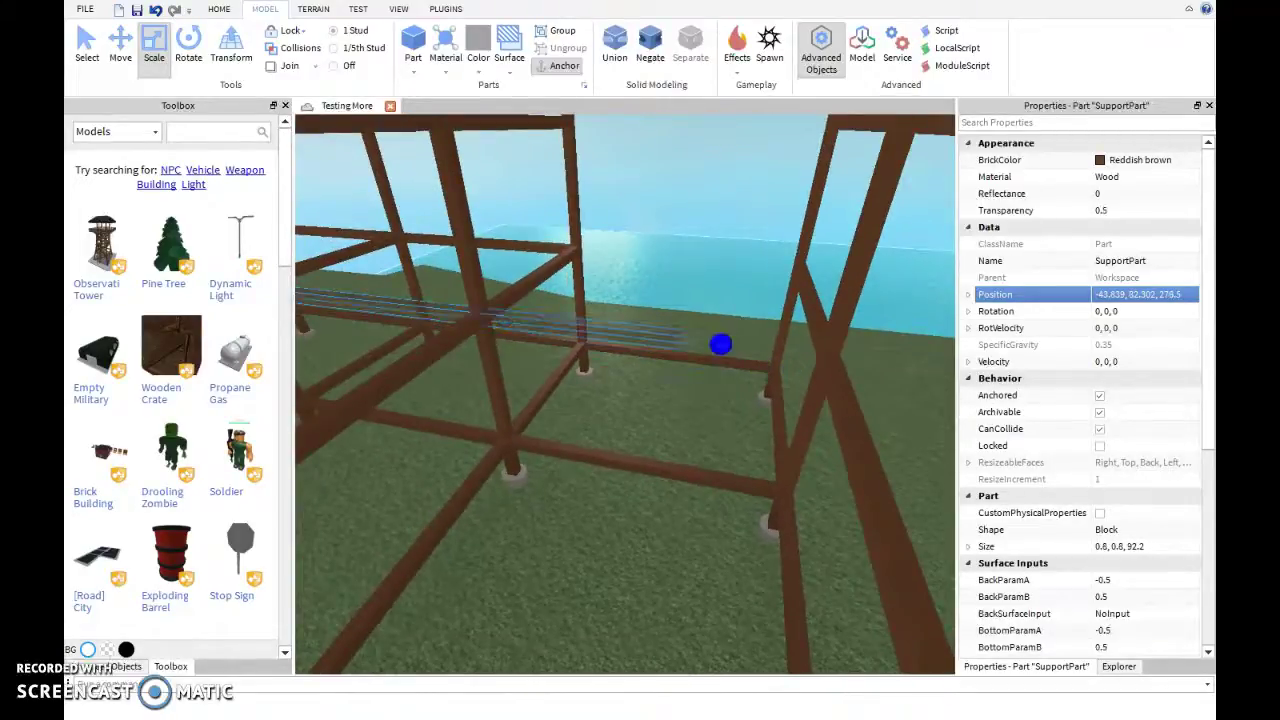
{"action": "left_click_drag", "start_coordinate": [818, 356], "coordinate": [818, 356]}
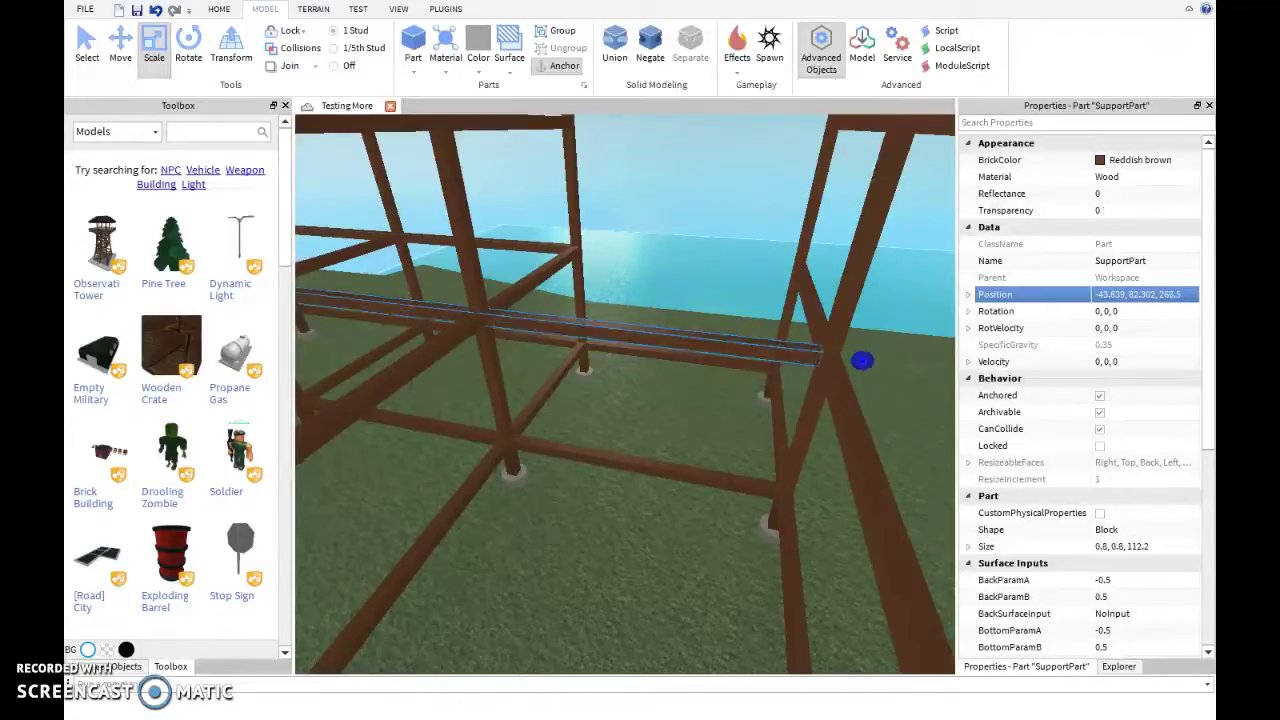
{"action": "left_click_drag", "start_coordinate": [592, 251], "coordinate": [818, 266]}
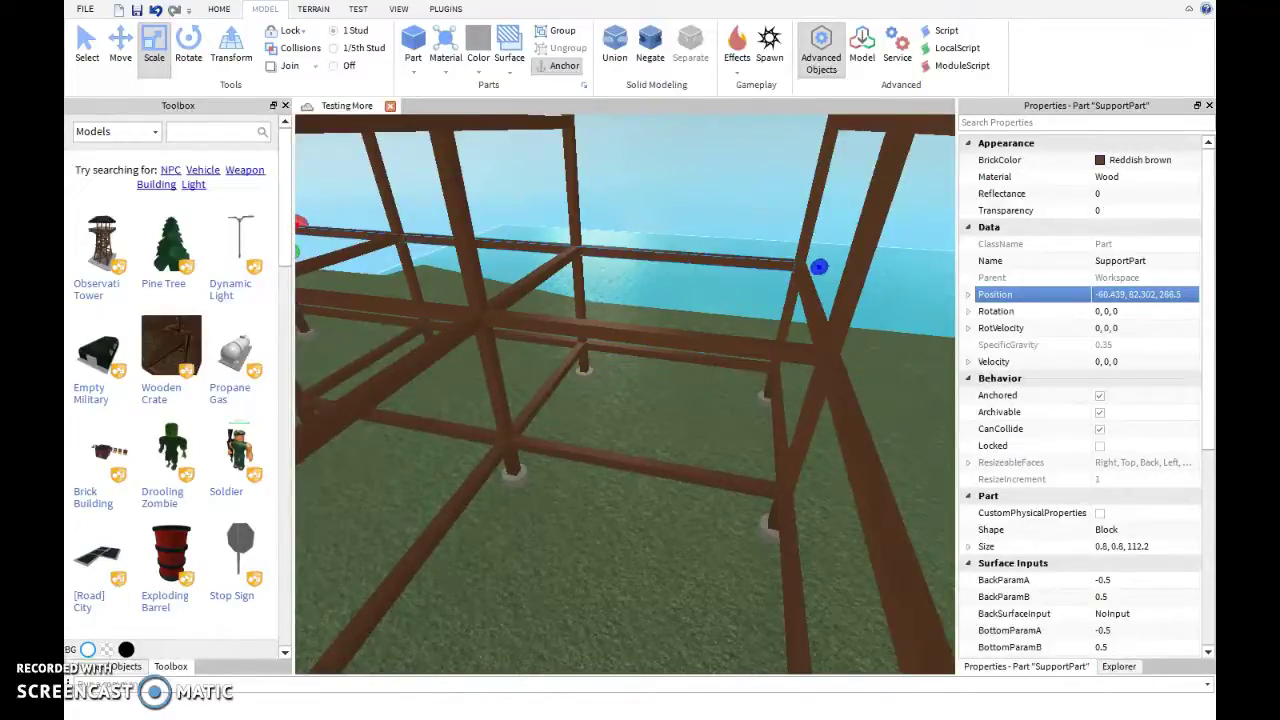
{"action": "right_click_drag", "start_coordinate": [818, 266], "coordinate": [818, 226]}
{"action": "key", "text": "s"}
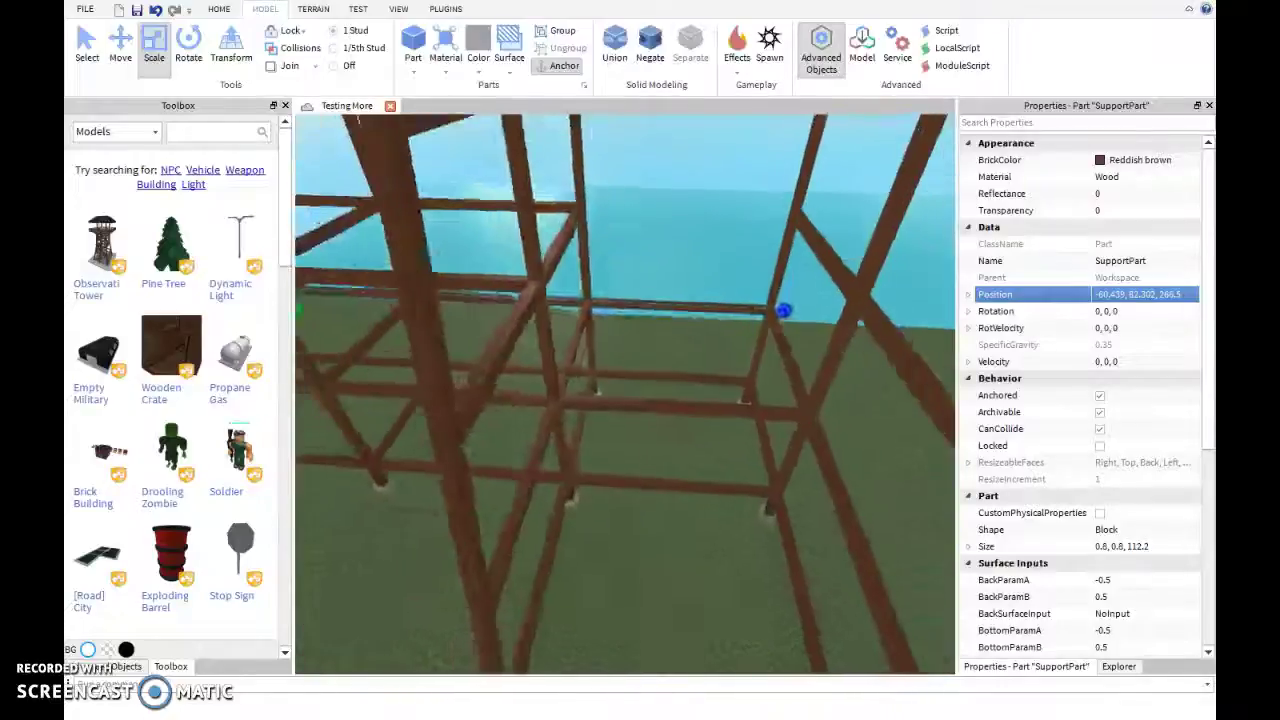
Extend the lengthwise beams to the Z 210 frame, making those at Y 92.302 96.8 studs long and those at Y 102.302 81.8 studs
{"action": "key", "text": "s"}
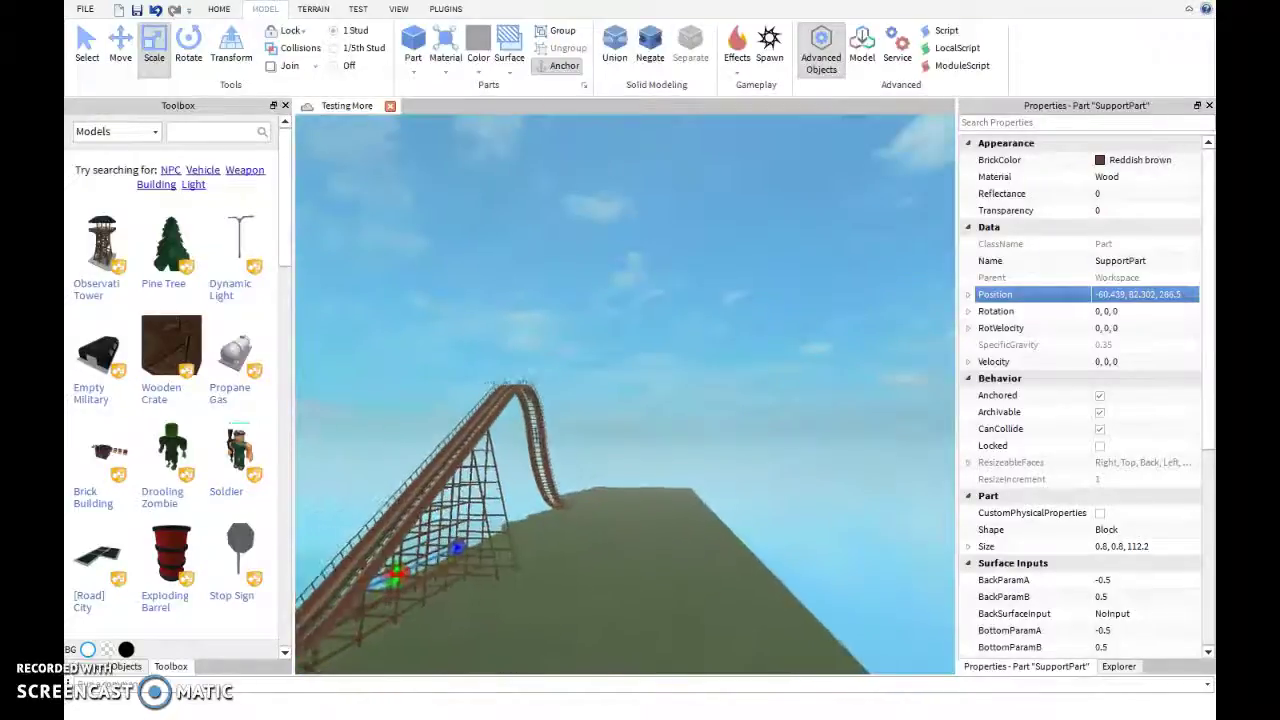
{"action": "key", "text": "w"}
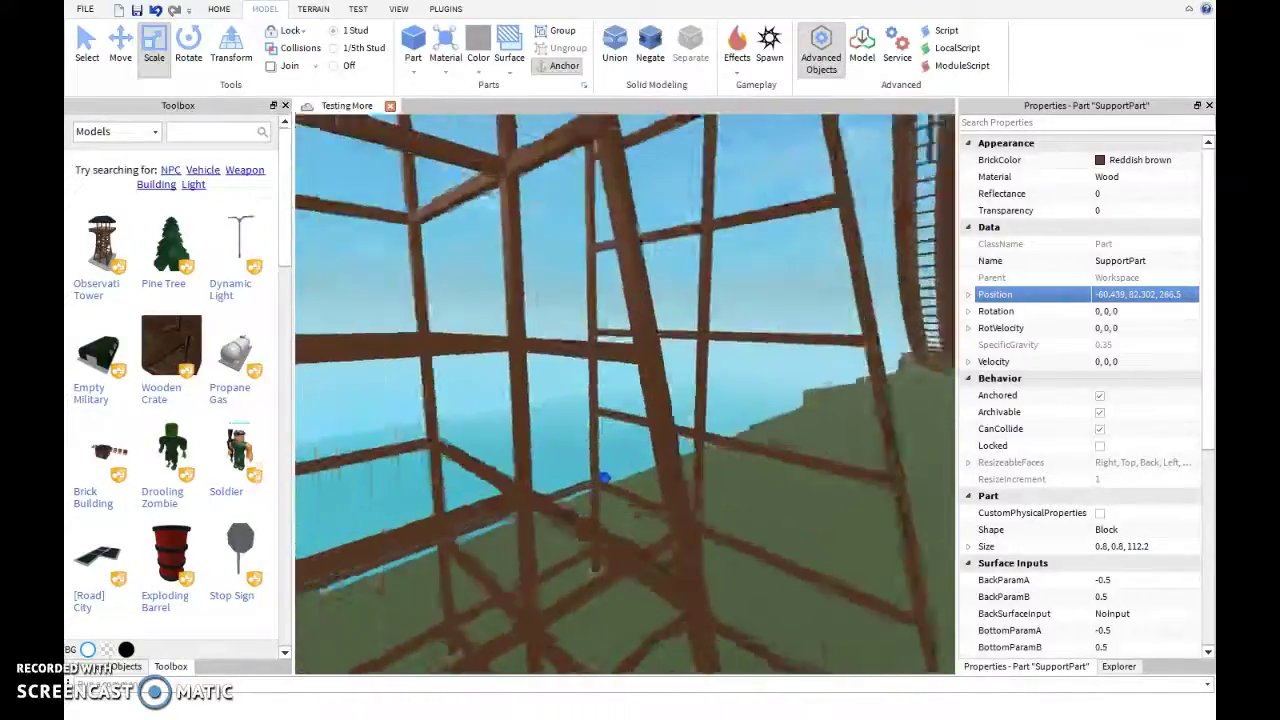
{"action": "key", "text": "s"}
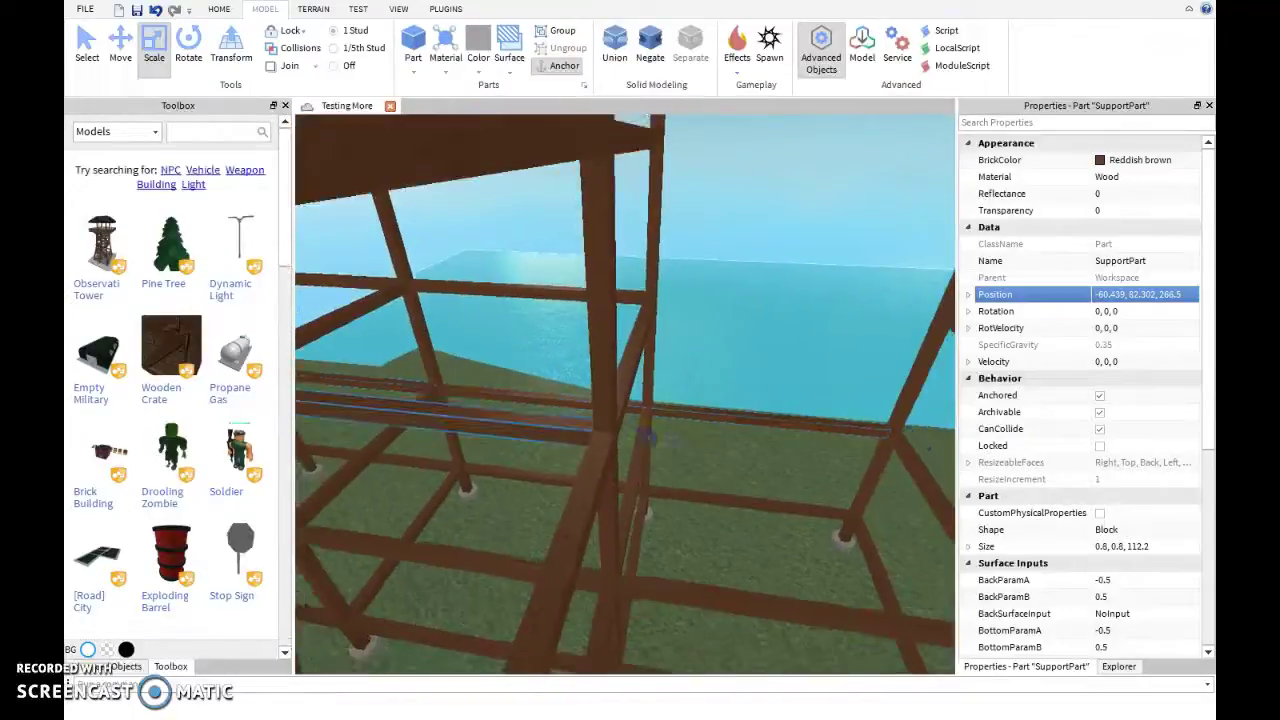
{"action": "left_click_drag", "start_coordinate": [645, 438], "coordinate": [734, 363]}
{"action": "right_click_drag", "start_coordinate": [734, 363], "coordinate": [734, 363]}
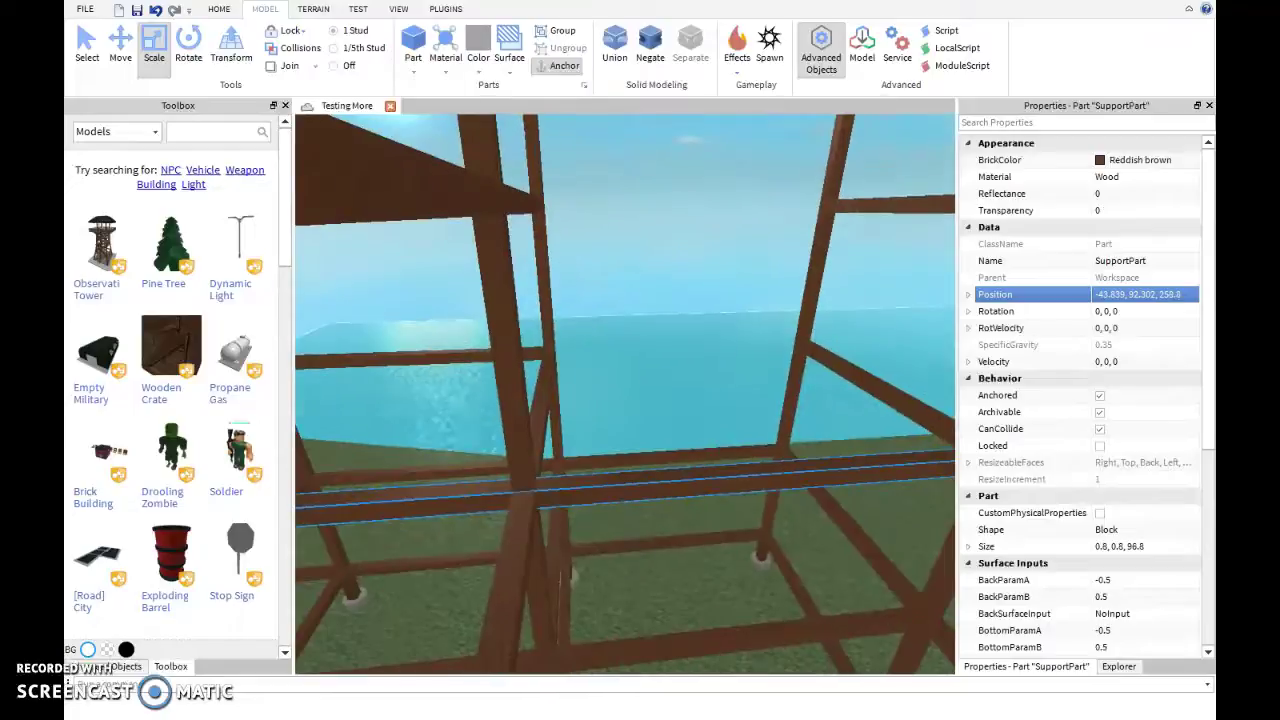
{"action": "left_click", "coordinate": [734, 363]}
{"action": "left_click", "coordinate": [450, 355]}
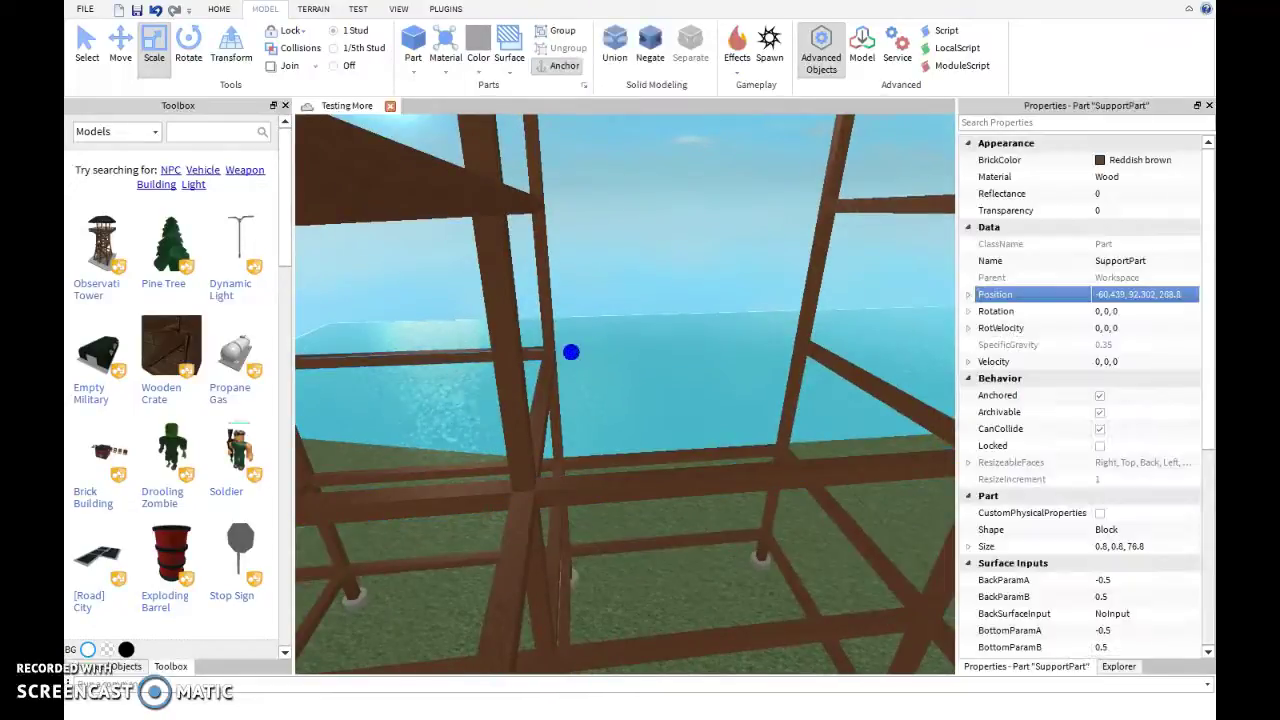
{"action": "left_click_drag", "start_coordinate": [571, 351], "coordinate": [712, 347]}
{"action": "left_click_drag", "start_coordinate": [796, 344], "coordinate": [800, 344]}
{"action": "right_click_drag", "start_coordinate": [800, 344], "coordinate": [700, 360]}
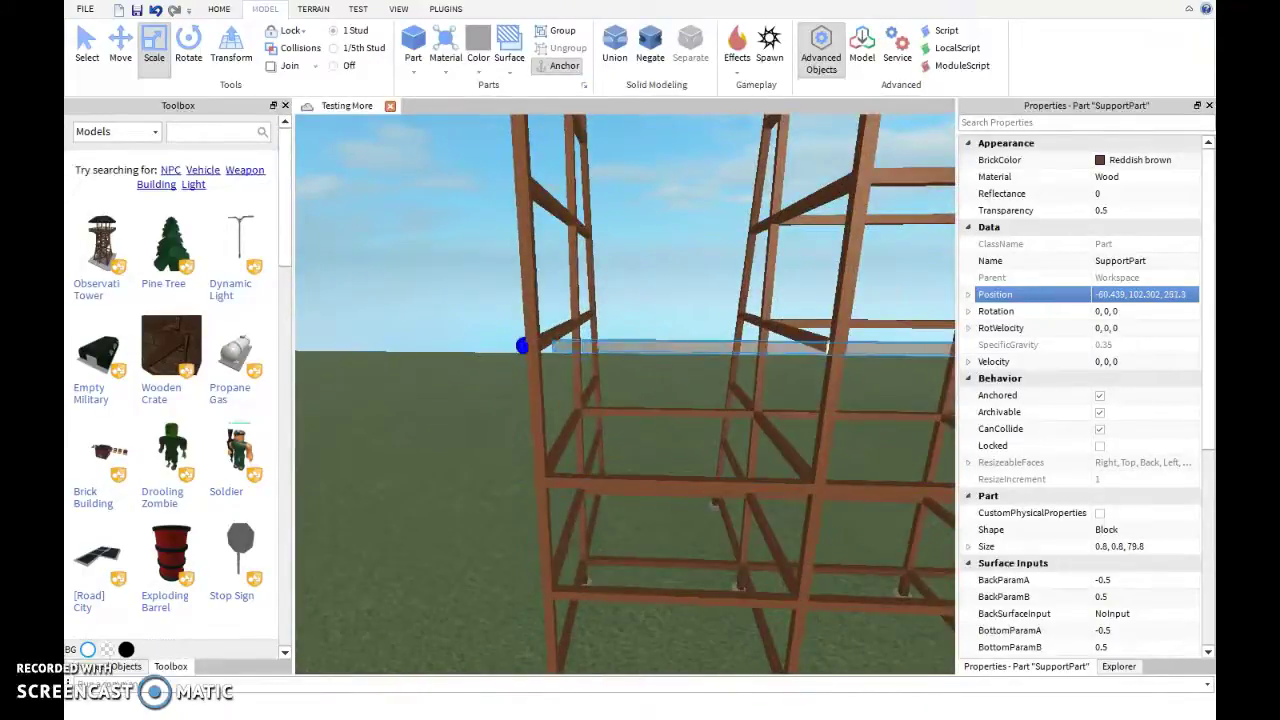
{"action": "left_click_drag", "start_coordinate": [510, 345], "coordinate": [510, 345]}
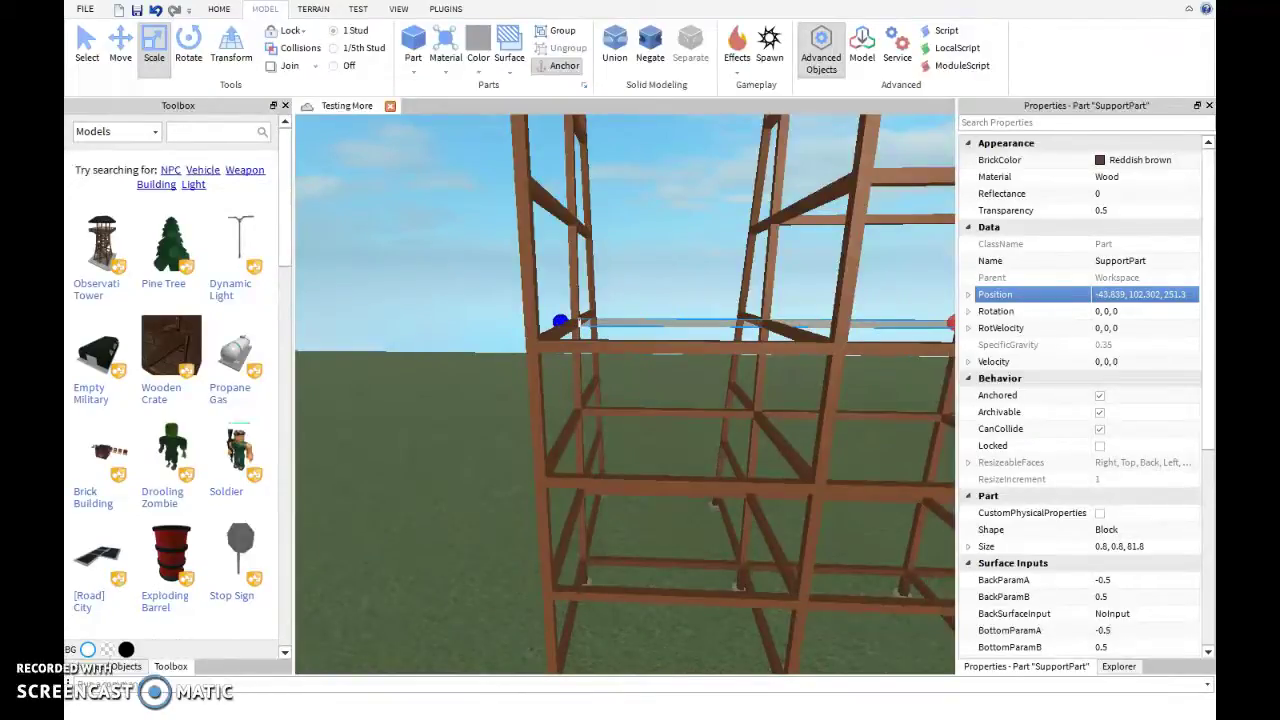
Extend the lengthwise beams at Y 112.302 and Y 122.302 to the Z 210 frame, making the latter pair 51.8 and 53.8 studs long
{"action": "left_click_drag", "start_coordinate": [833, 178], "coordinate": [497, 181]}
{"action": "key", "text": "ctrl+z"}
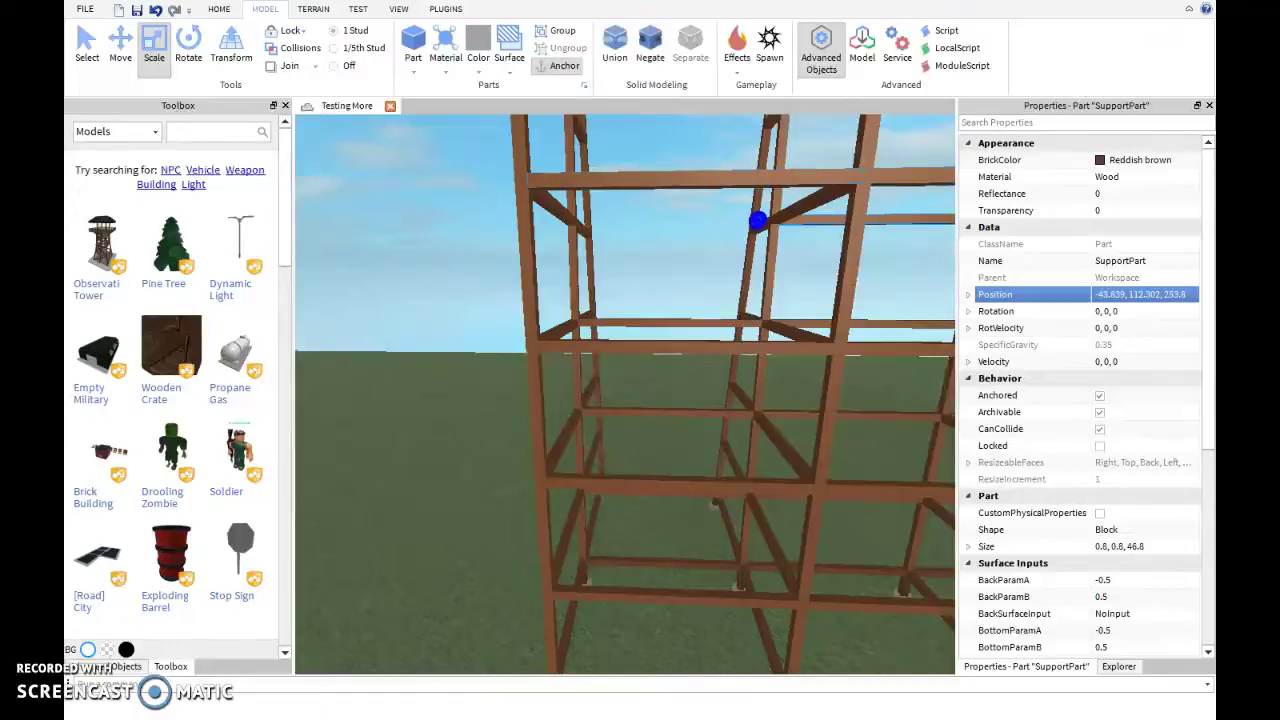
{"action": "right_click_drag", "start_coordinate": [625, 400], "coordinate": [590, 410]}
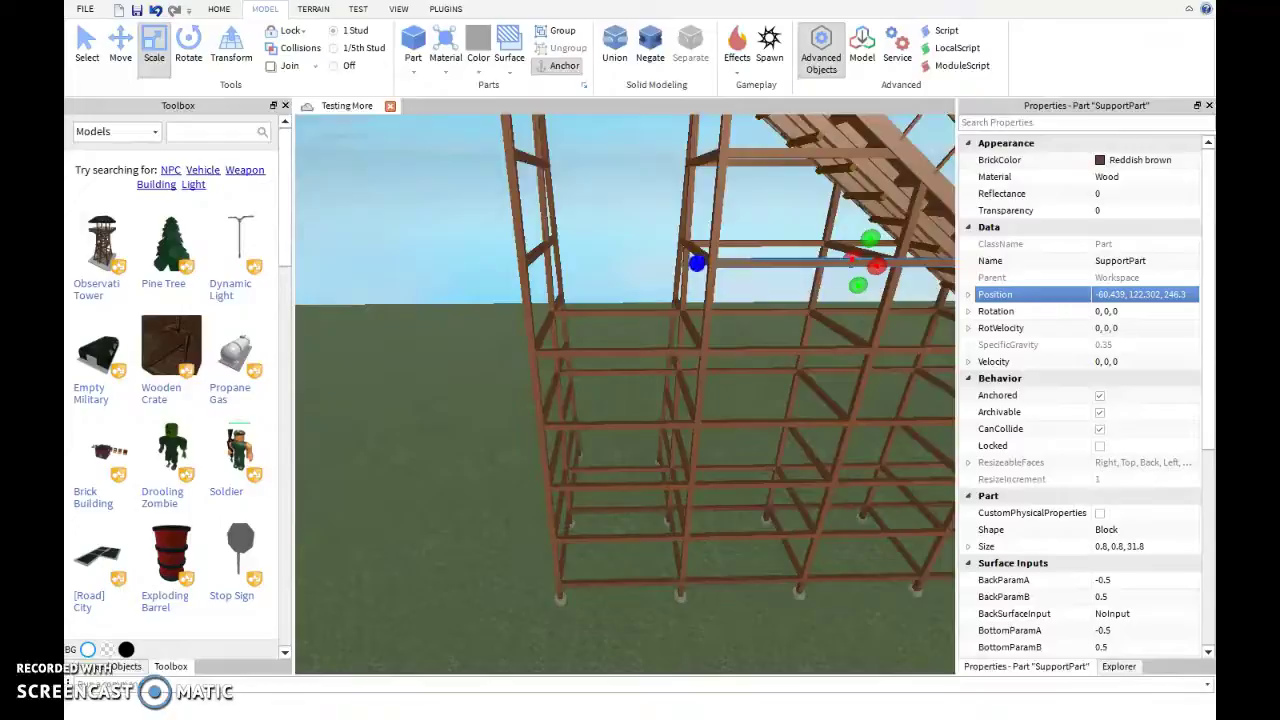
{"action": "left_click_drag", "start_coordinate": [697, 263], "coordinate": [507, 264]}
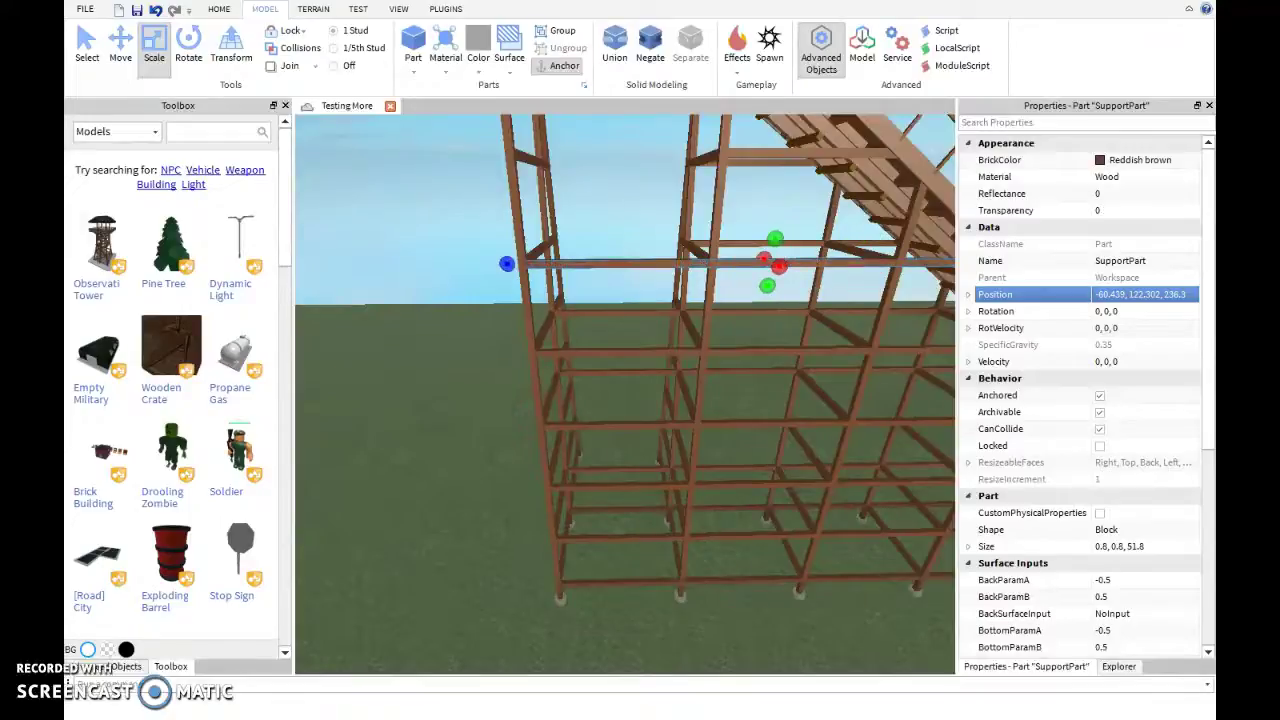
{"action": "key", "text": "ctrl+z"}
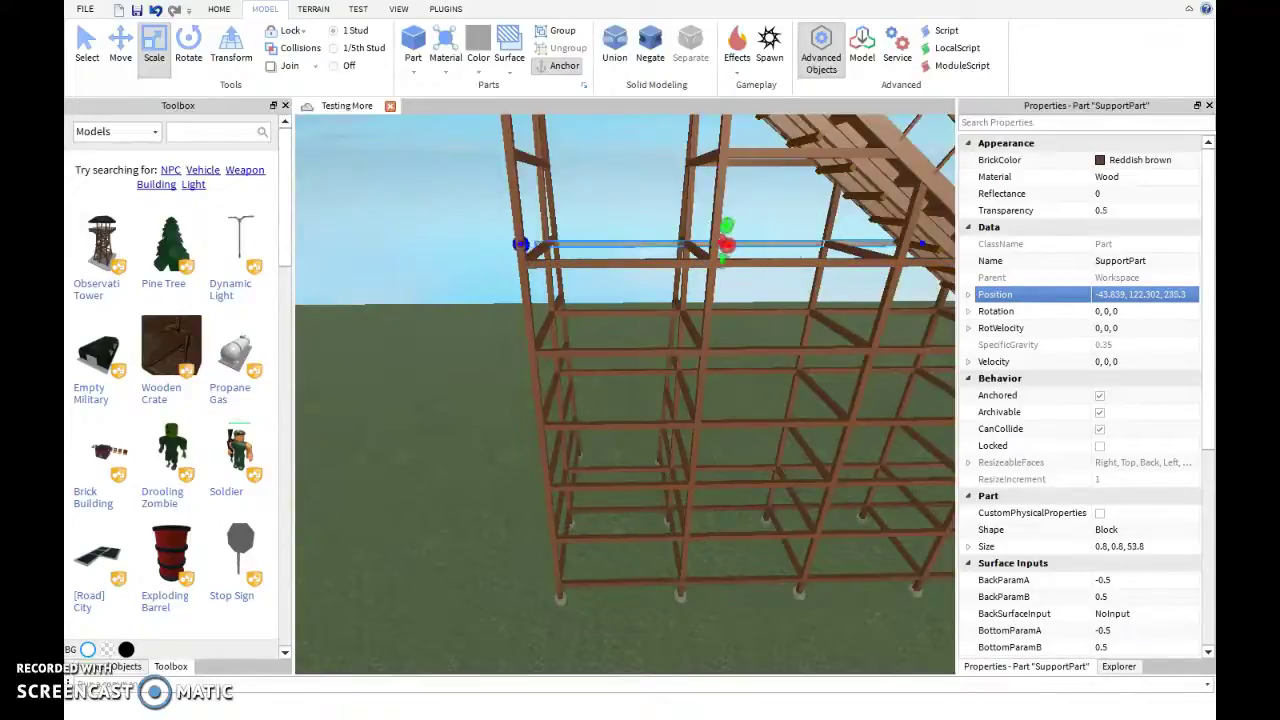
Extend the lengthwise beams at Y 132.302 to the Z 210 frame, making them 36.8 studs long
{"action": "mouse_move", "coordinate": [625, 400]}
{"action": "right_mouse_down"}
{"action": "mouse_move", "coordinate": [600, 360]}
{"action": "mouse_move", "coordinate": [620, 460]}
{"action": "mouse_move", "coordinate": [640, 410]}
{"action": "mouse_move", "coordinate": [620, 380]}
{"action": "right_mouse_up"}
{"action": "left_click", "coordinate": [700, 445]}
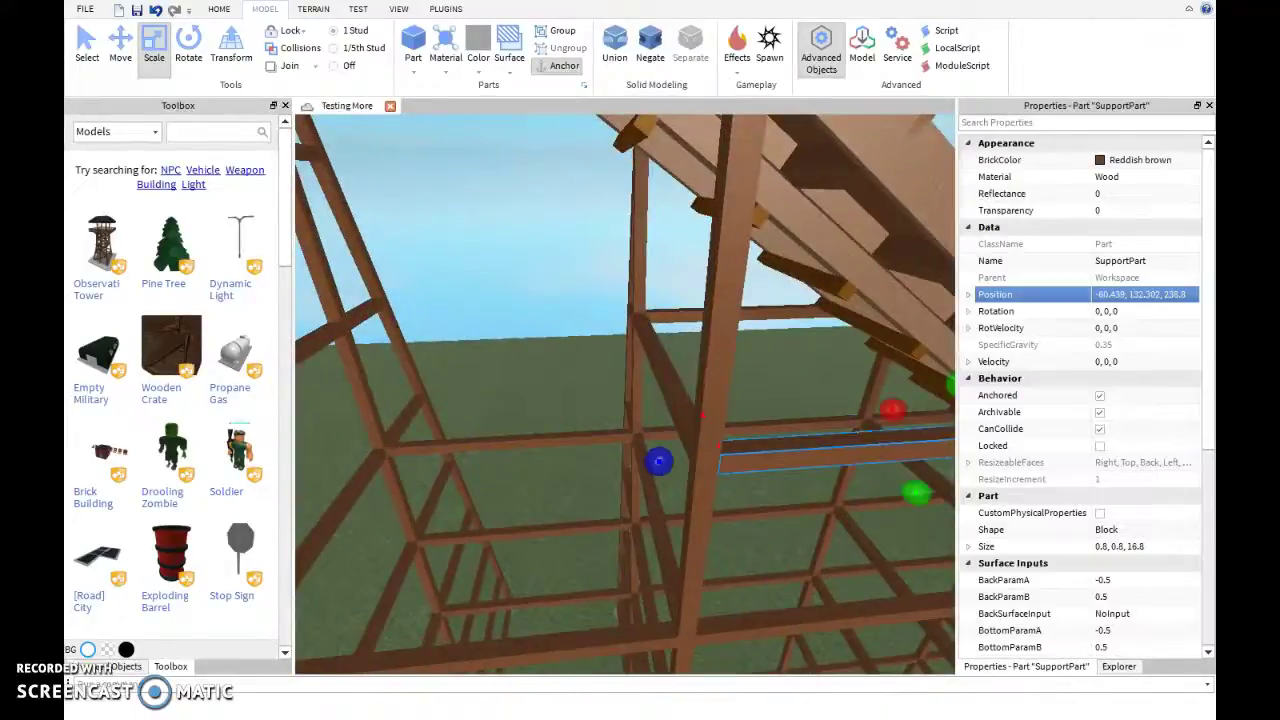
{"action": "left_click_drag", "start_coordinate": [894, 408], "coordinate": [920, 473]}
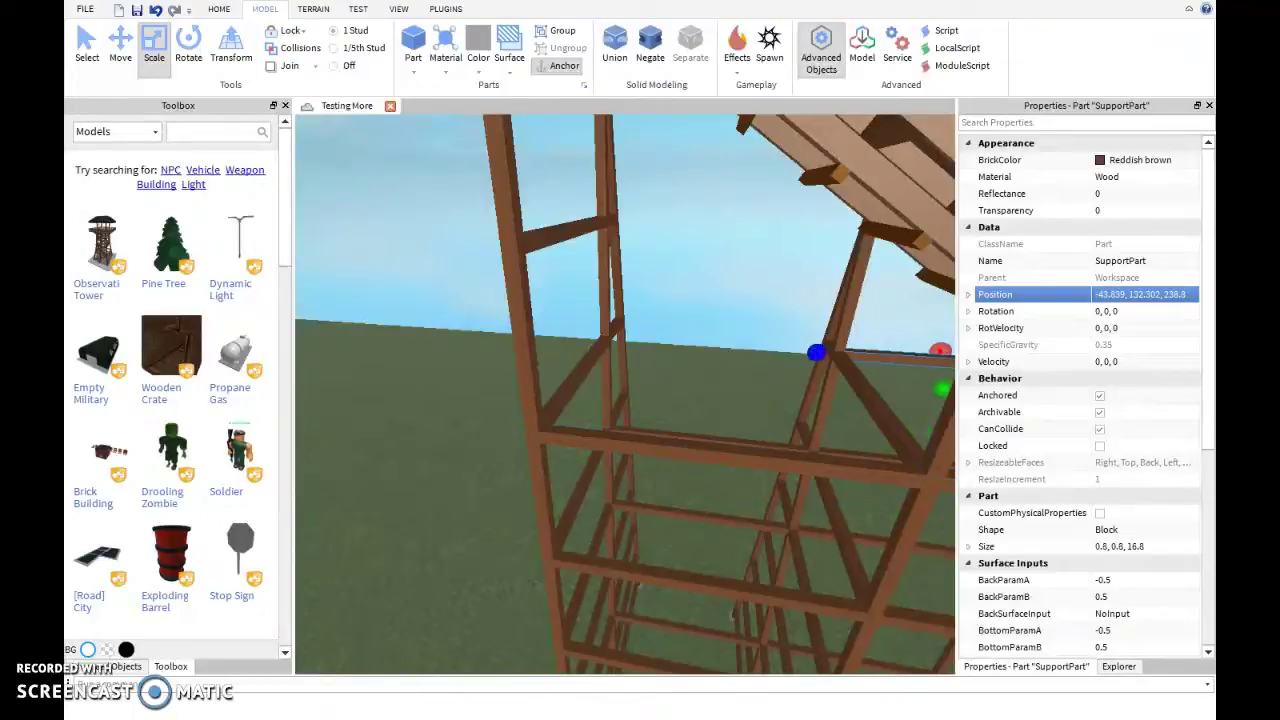
{"action": "left_click_drag", "start_coordinate": [816, 352], "coordinate": [596, 338]}
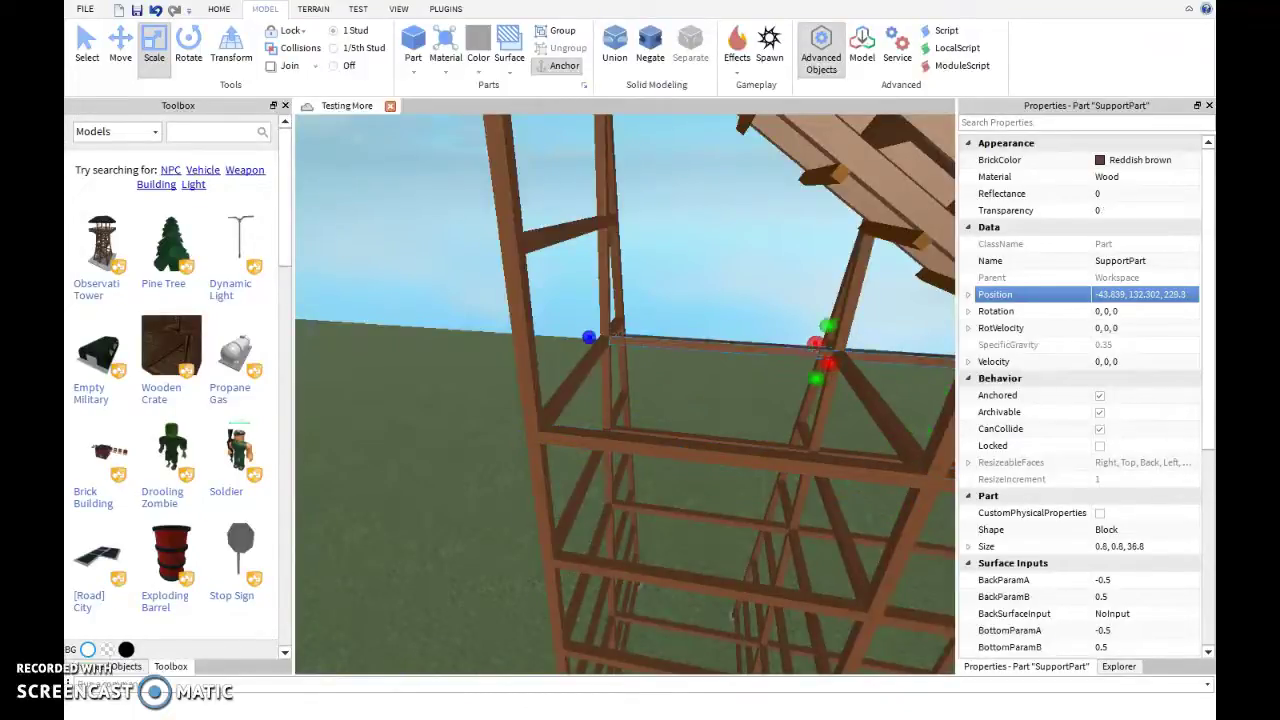
Place a lengthwise beam at Y 142.302 on the X -43.839 side and shorten it to 19.2 studs so it ends at the adjacent post
{"action": "key", "text": "s"}
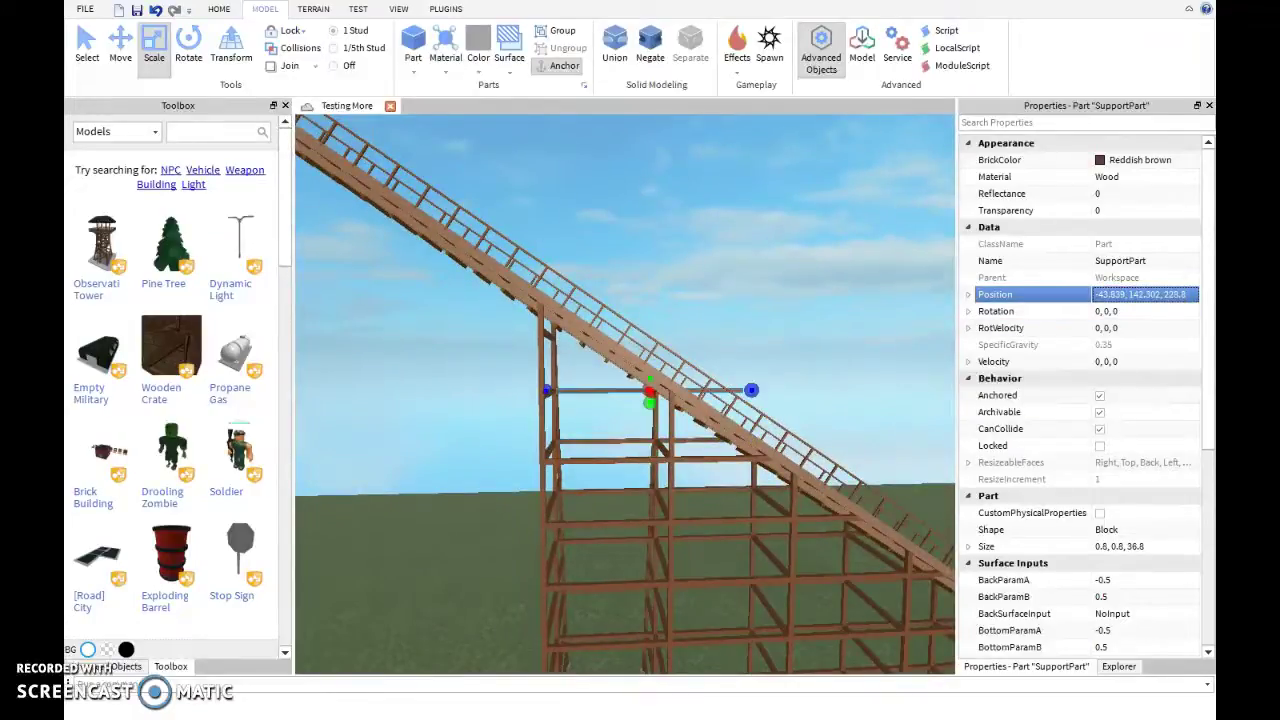
{"action": "key", "text": "w"}
{"action": "key", "text": "d"}
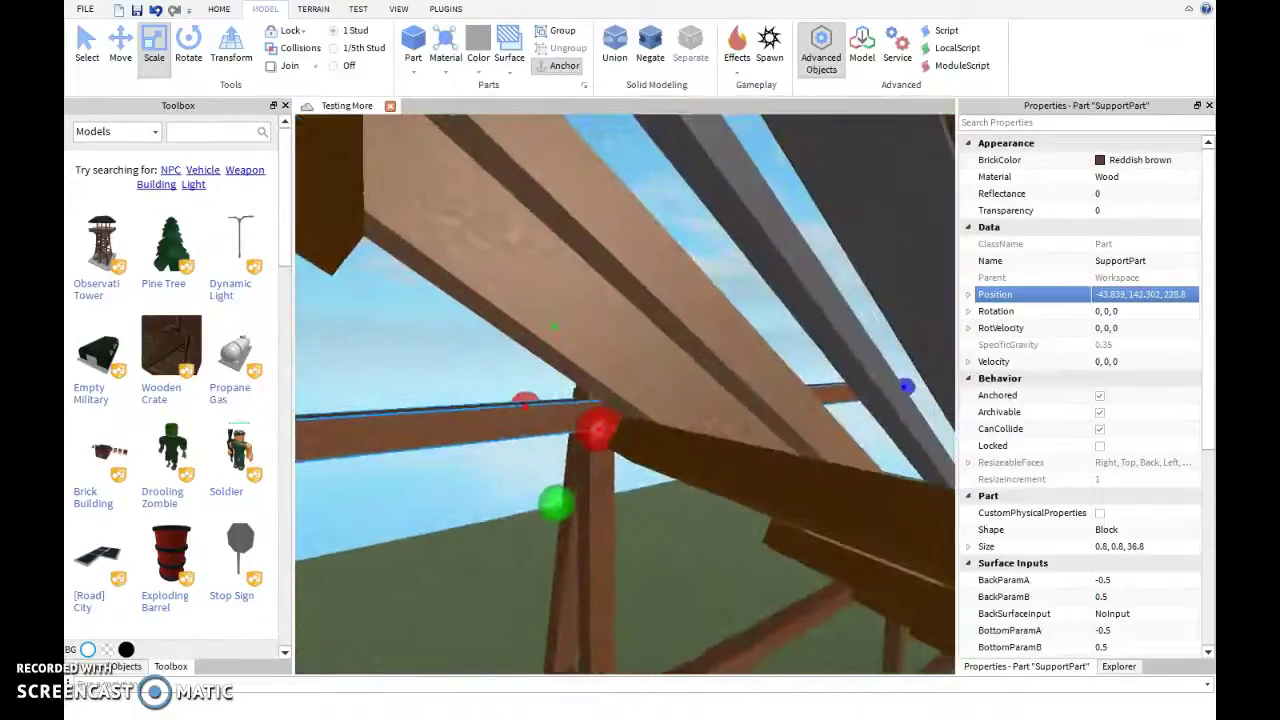
{"action": "key", "text": "ctrl+z"}
{"action": "key", "text": "ctrl+z"}
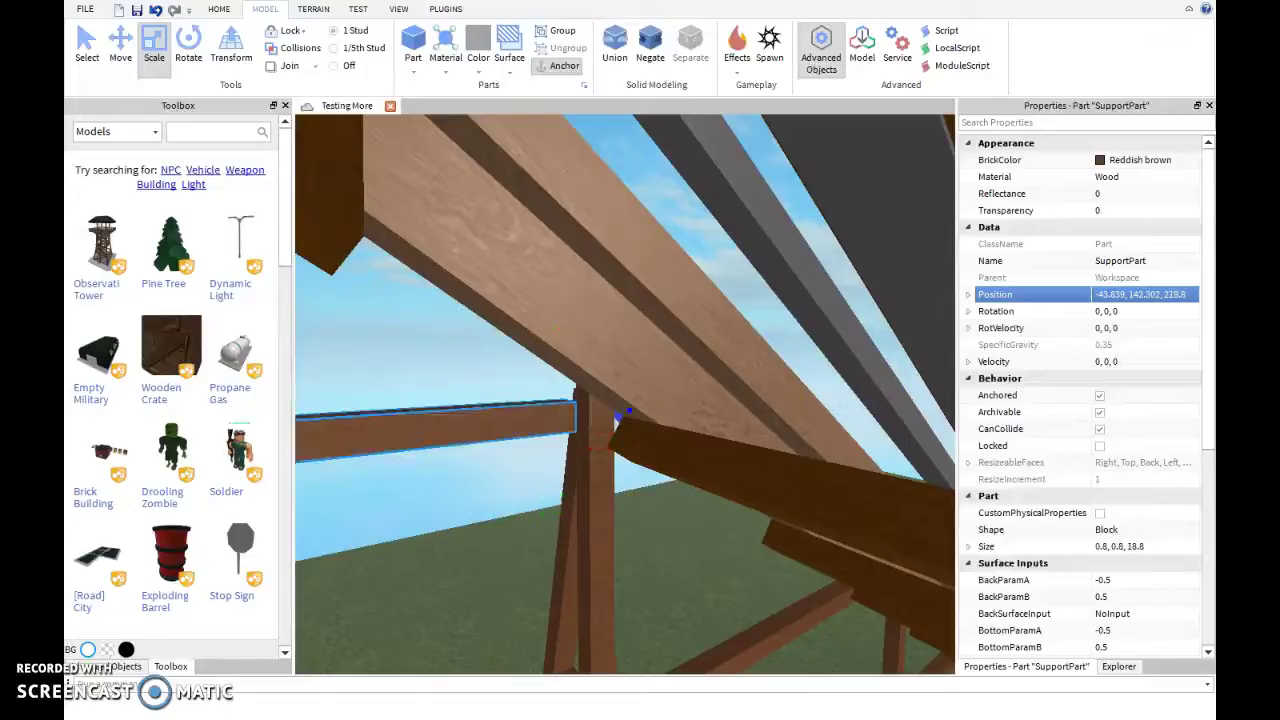
{"action": "key", "text": "ctrl+z"}
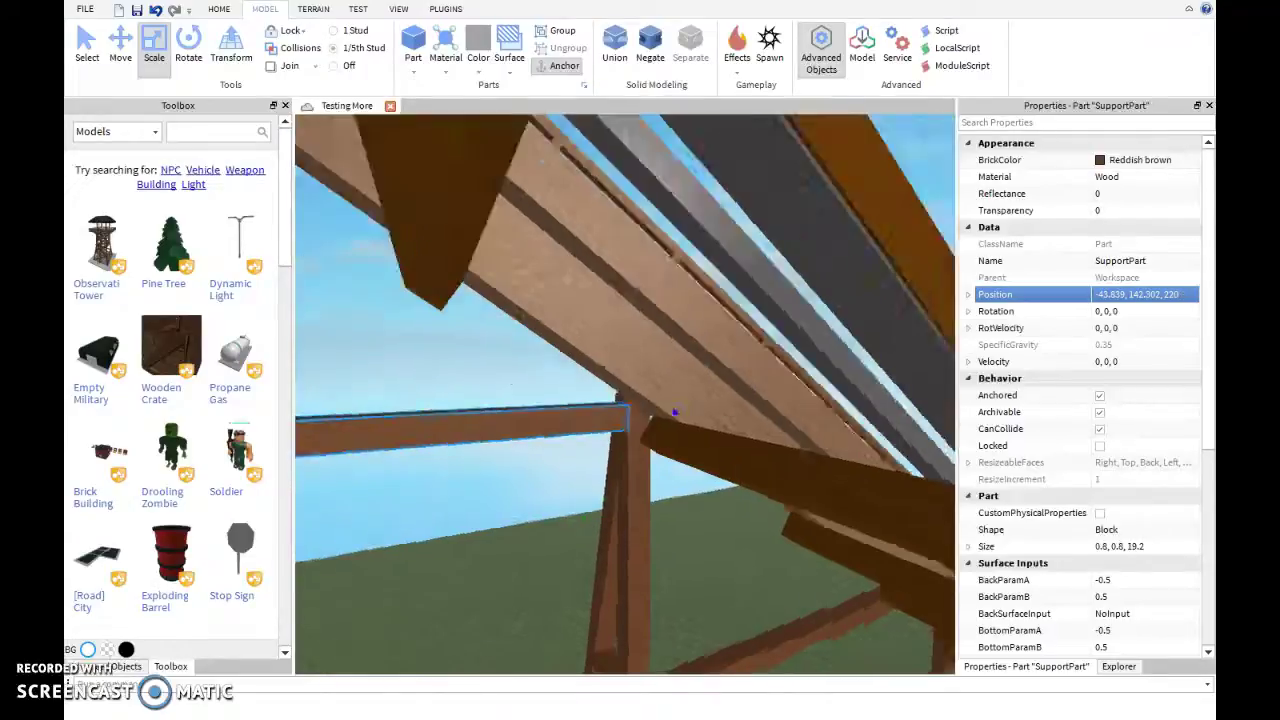
Place a matching 19.2-stud lengthwise beam at Y 142.302 on the opposite side of the frames, at X -60.439
{"action": "key", "text": "s"}
{"action": "key", "text": "w"}
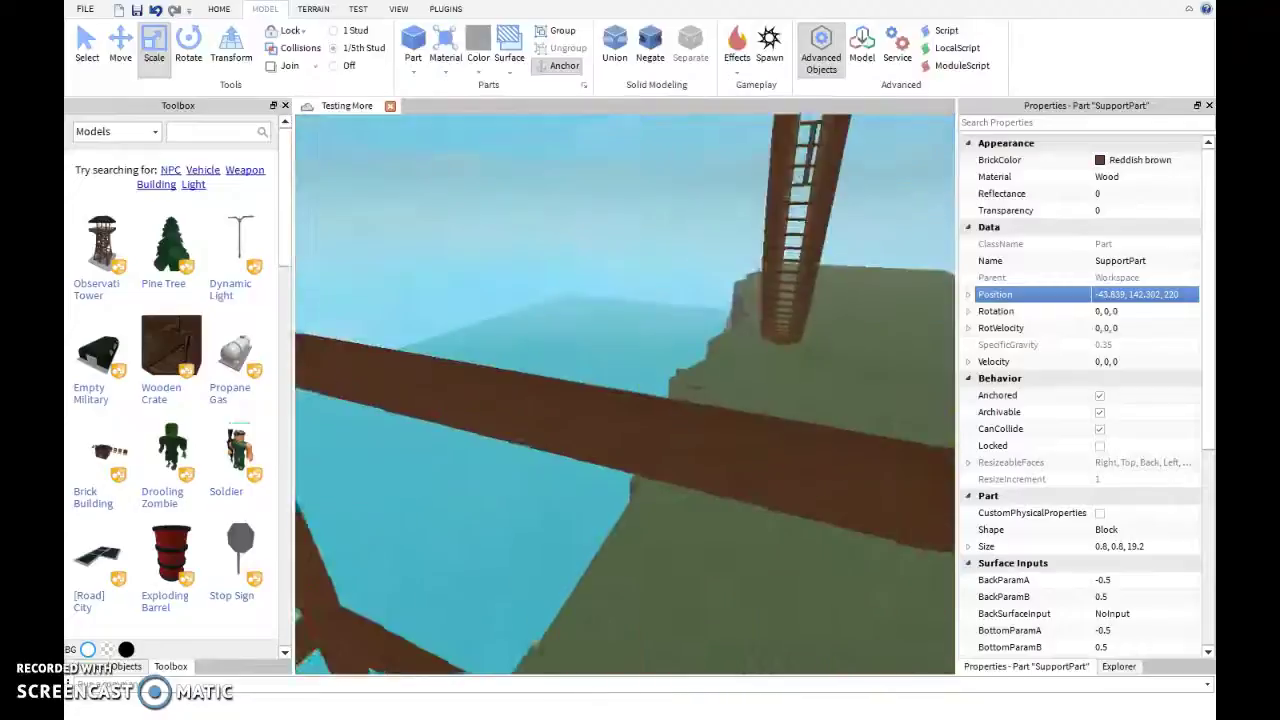
{"action": "key", "text": "ctrl+1"}
{"action": "key", "text": "ctrl+2"}
{"action": "key", "text": "s"}
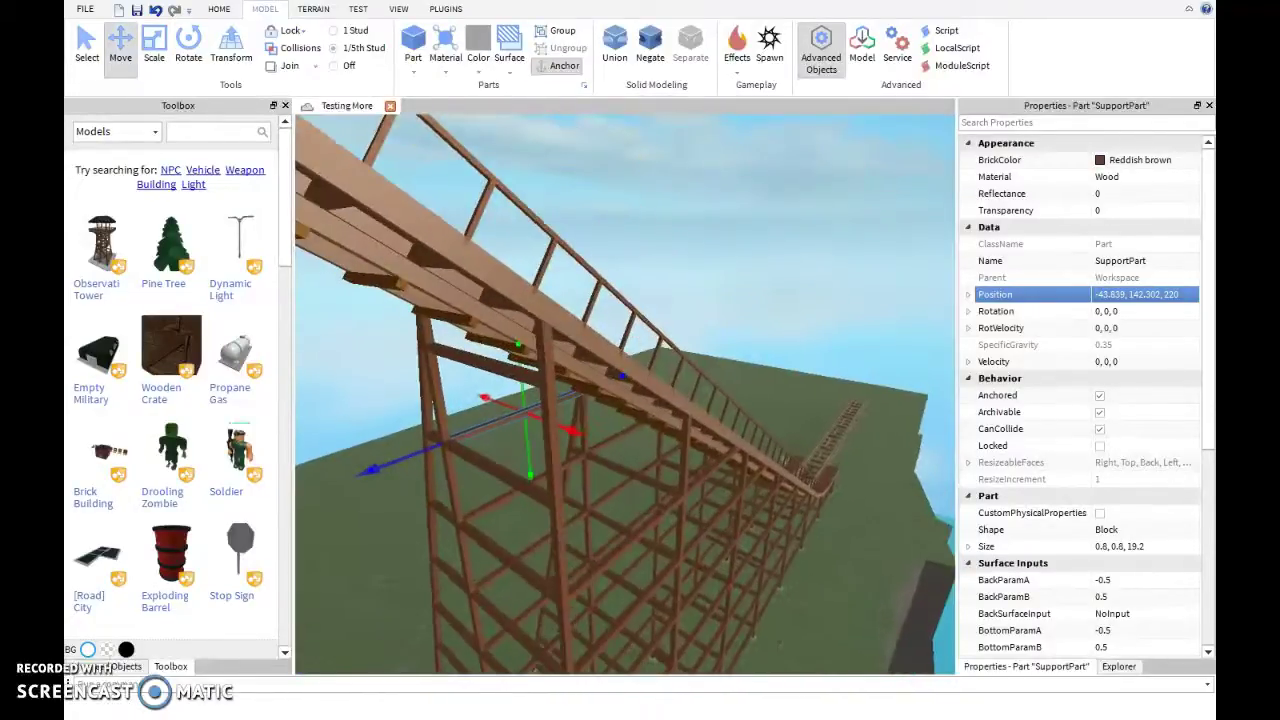
{"action": "key", "text": "w"}
{"action": "left_click_drag", "start_coordinate": [650, 420], "coordinate": [704, 395]}
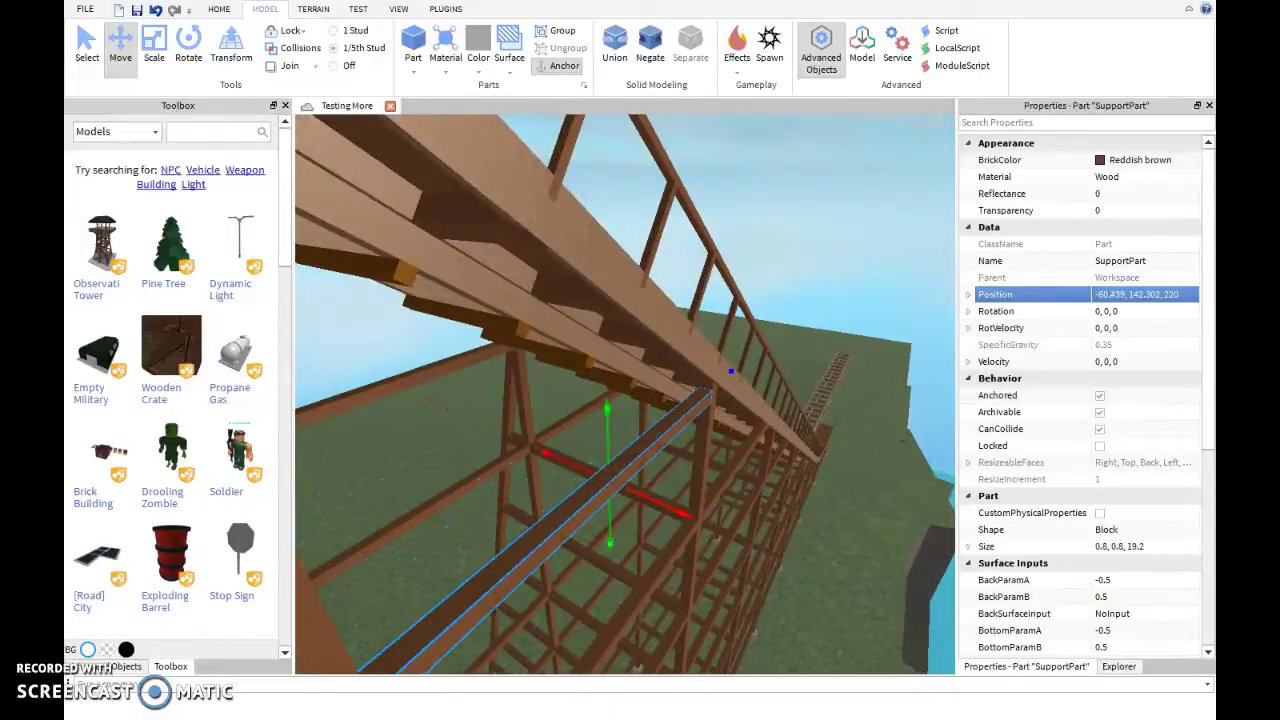
{"action": "key", "text": "s"}
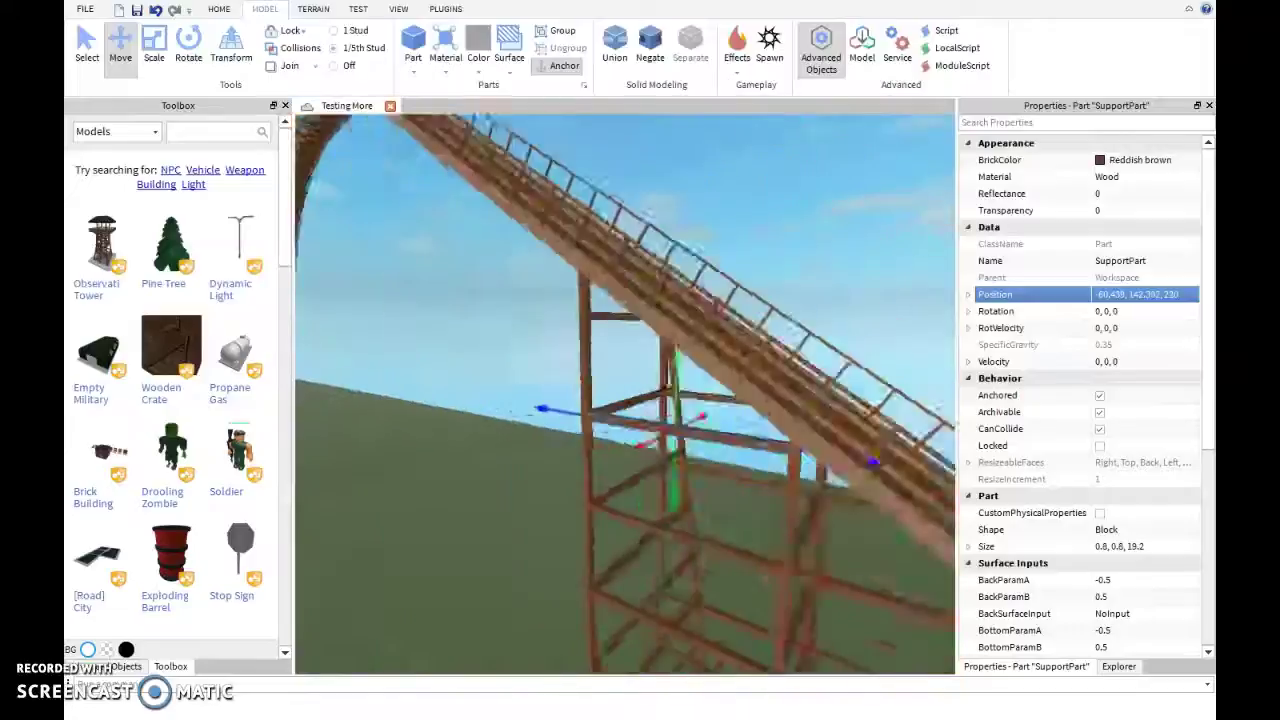
{"action": "key", "text": "w"}
{"action": "key", "text": "ctrl+3"}
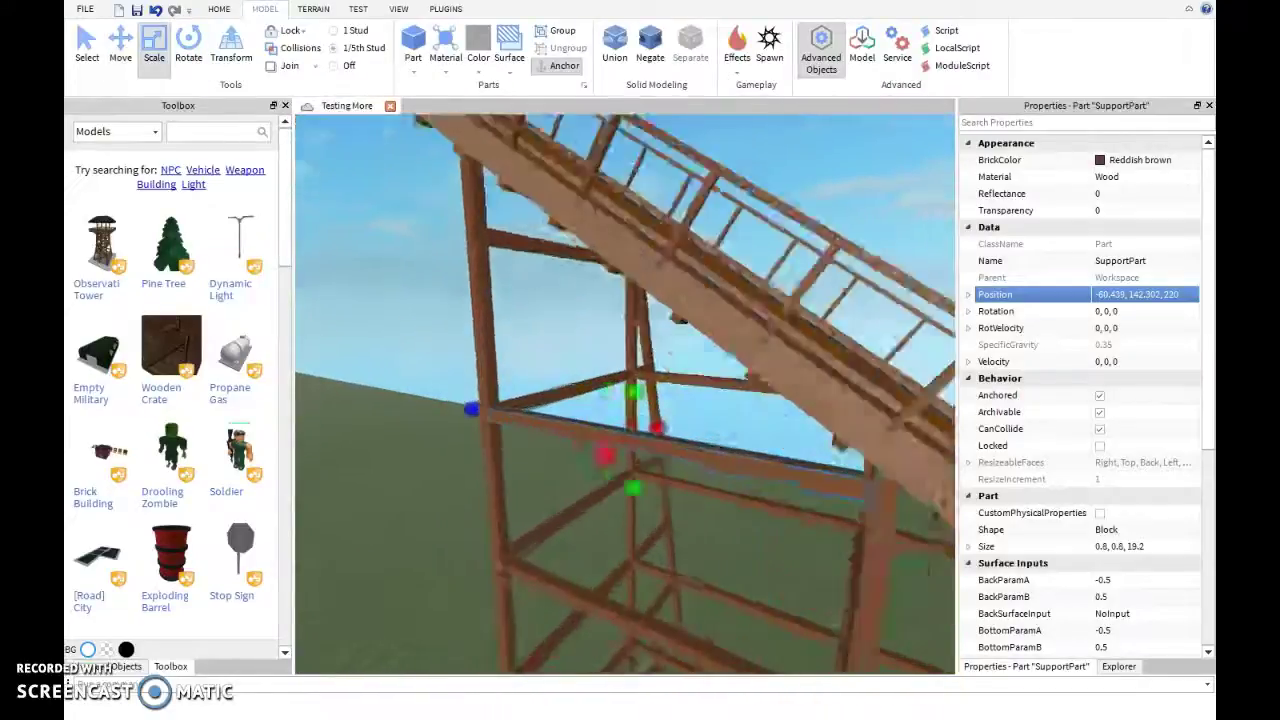
Place another lengthwise beam at Y 152.302 on the X -60.439 side and shorten it to 6.6 studs beneath the track
{"action": "key", "text": "s"}
{"action": "key", "text": "w"}
{"action": "key", "text": "s"}
{"action": "left_click_drag", "start_coordinate": [677, 482], "coordinate": [920, 573]}
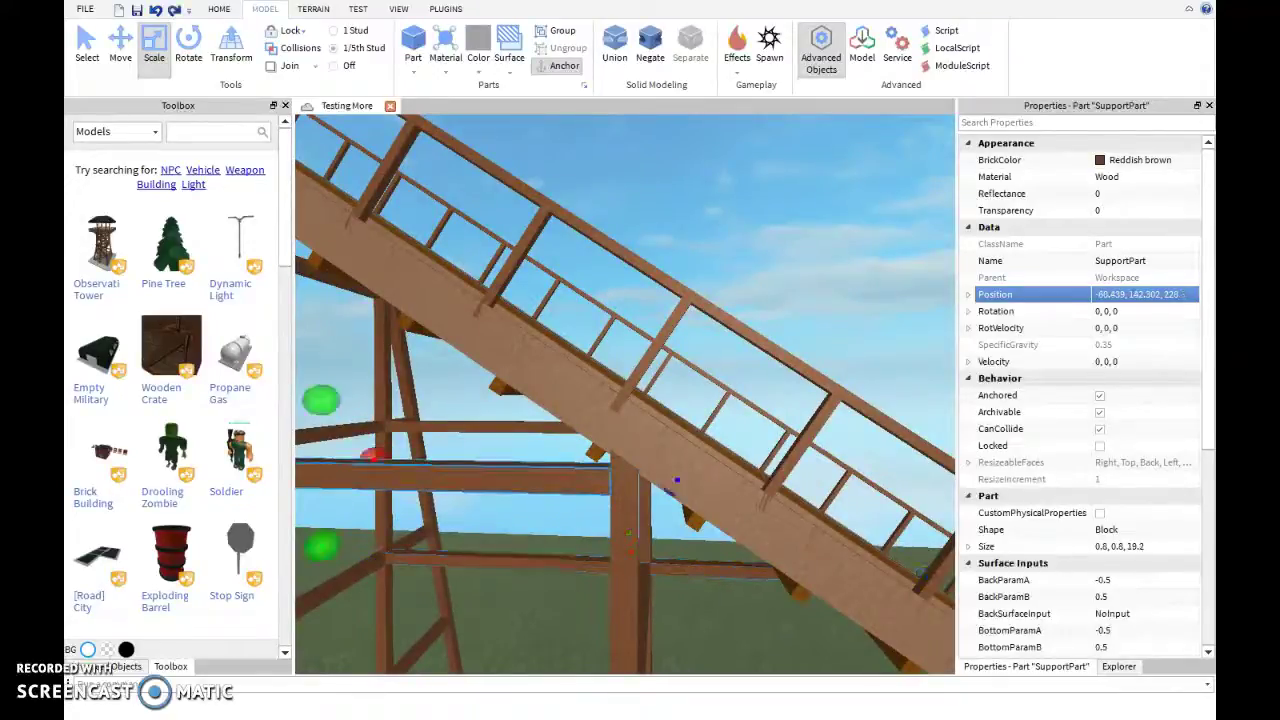
{"action": "key", "text": "ctrl+z"}
{"action": "key", "text": "s"}
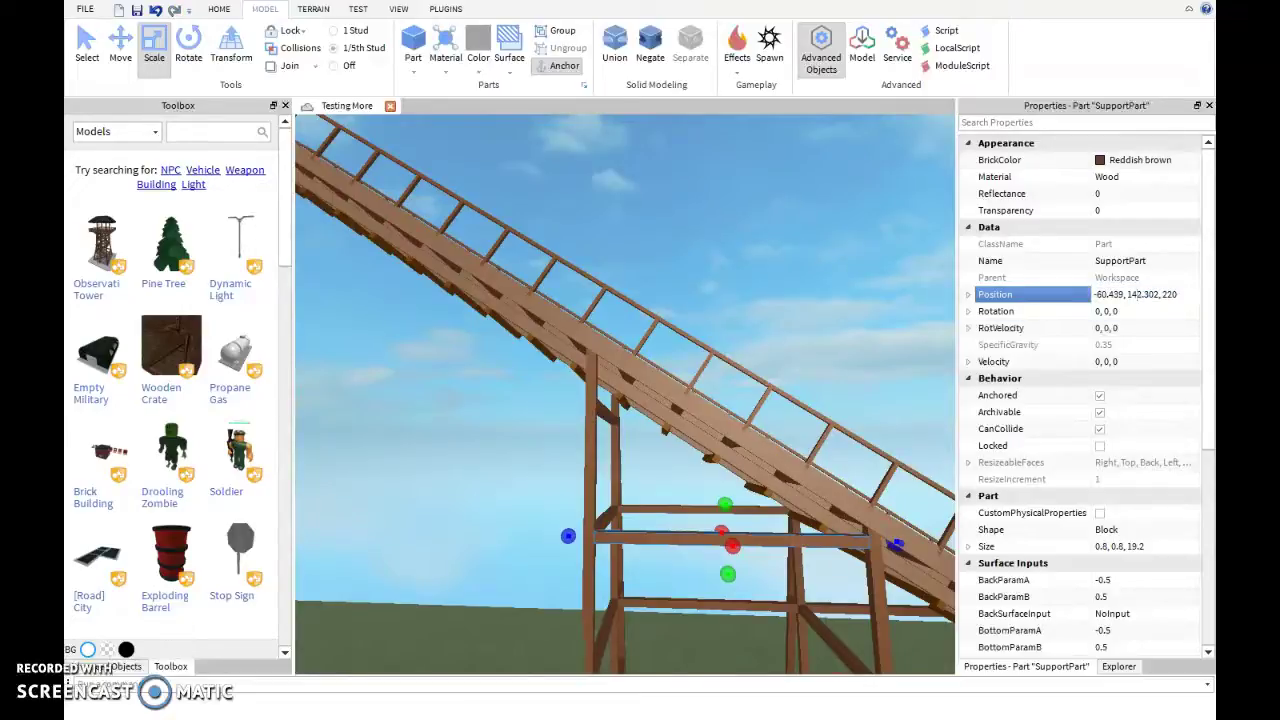
{"action": "key", "text": "Return"}
{"action": "scroll", "coordinate": [625, 395], "scroll_direction": "up", "scroll_amount": 3}
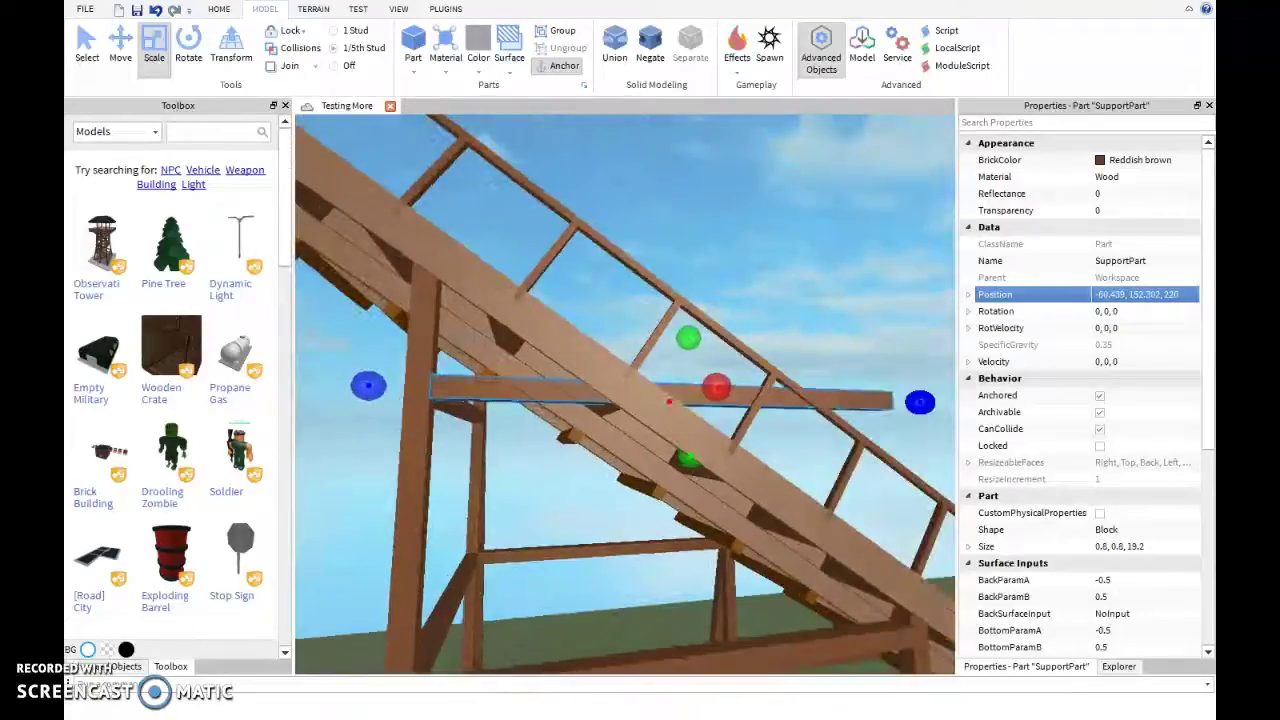
{"action": "scroll", "coordinate": [669, 401], "scroll_direction": "up", "scroll_amount": 5}
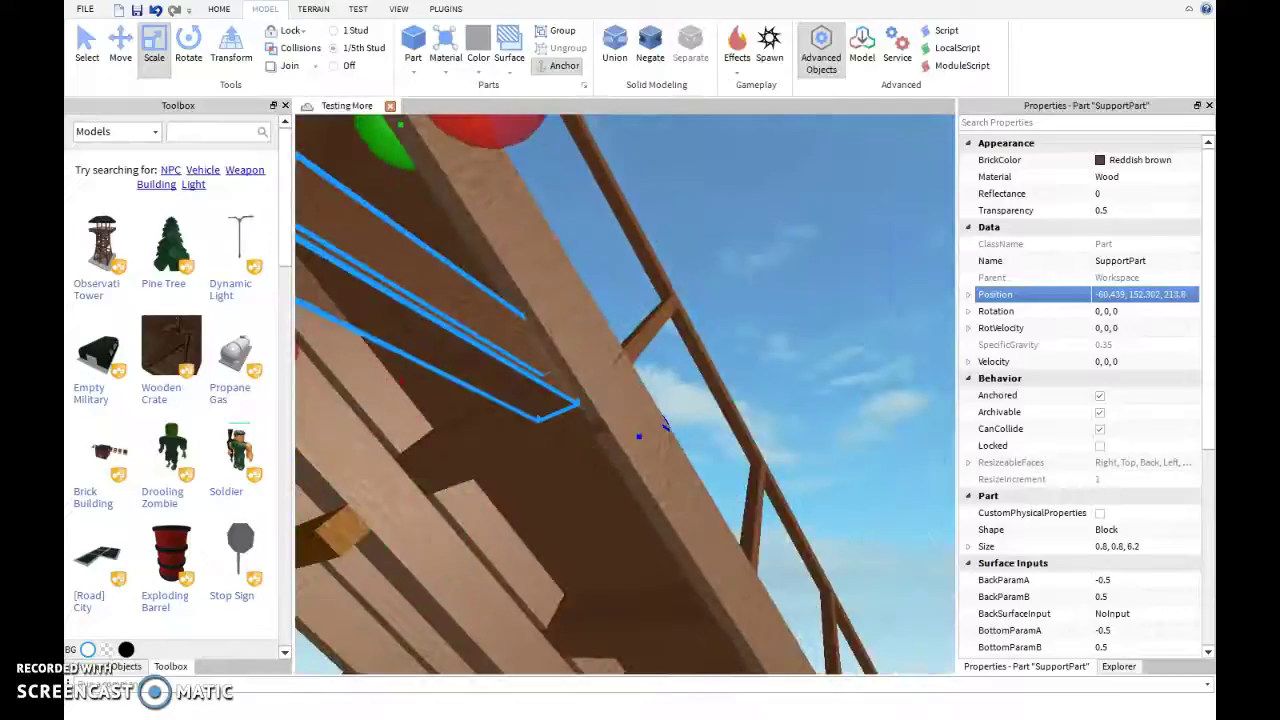
{"action": "scroll", "coordinate": [625, 395], "scroll_direction": "down", "scroll_amount": 5}
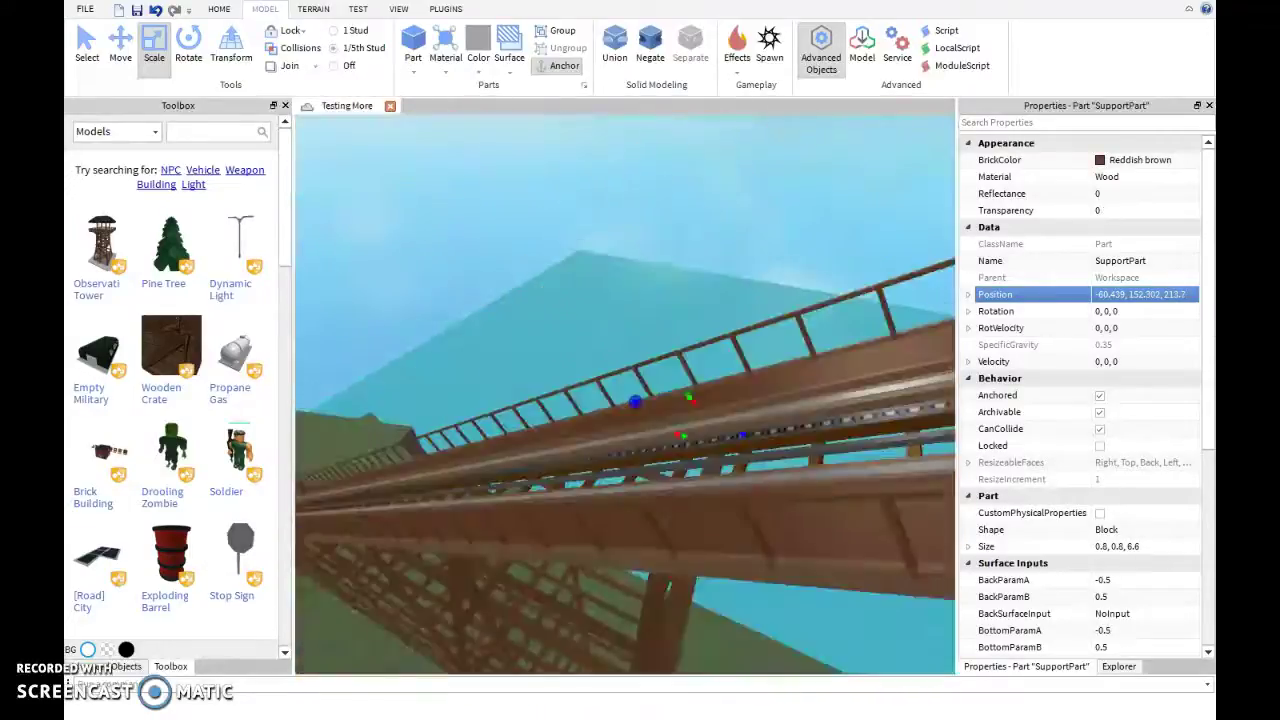
Examine the supports built under the lift hill and the stretch of track above that still lacks them
{"action": "key", "text": "ctrl+2"}
{"action": "mouse_move", "coordinate": [625, 395]}
{"action": "right_mouse_down"}
{"action": "mouse_move", "coordinate": [700, 370]}
{"action": "mouse_move", "coordinate": [700, 443]}
{"action": "mouse_move", "coordinate": [800, 400]}
{"action": "mouse_move", "coordinate": [640, 400]}
{"action": "right_mouse_up"}
{"action": "scroll", "coordinate": [625, 390], "scroll_direction": "down", "scroll_amount": 10}
{"action": "scroll", "coordinate": [625, 390], "scroll_direction": "up", "scroll_amount": 10}
{"action": "scroll", "coordinate": [625, 390], "scroll_direction": "down", "scroll_amount": 5}
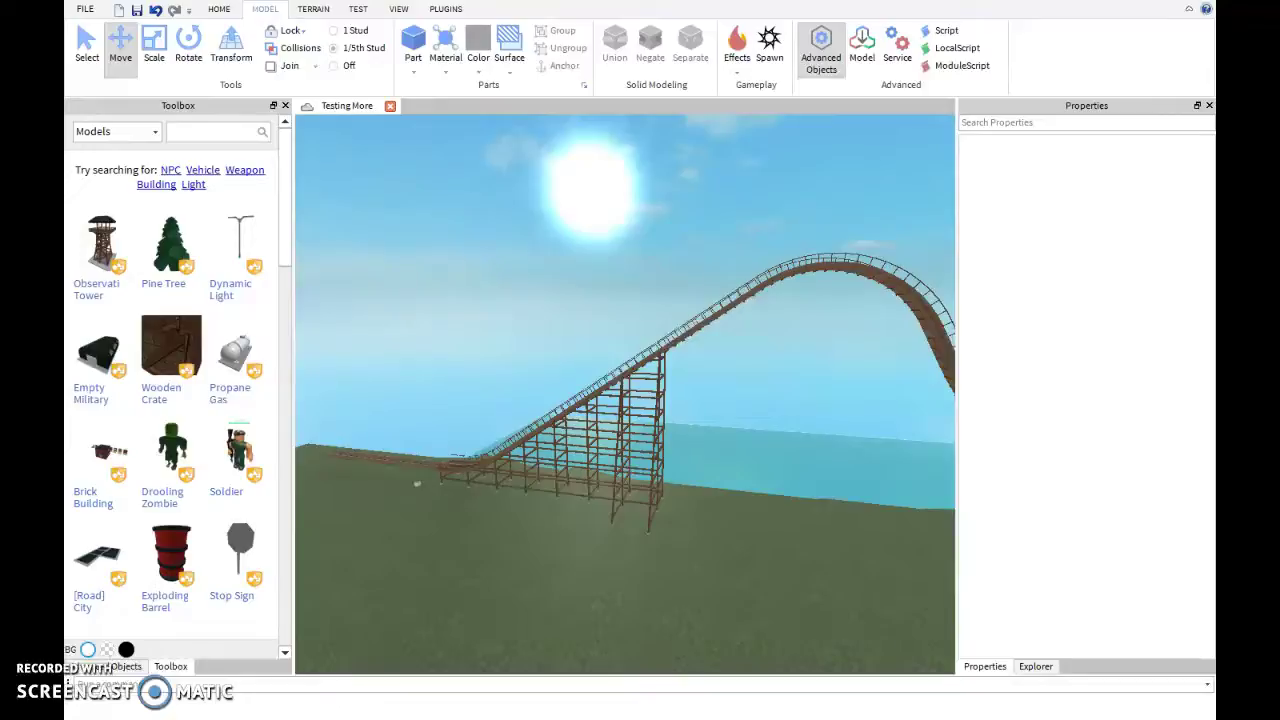
{"action": "scroll", "coordinate": [625, 390], "scroll_direction": "up", "scroll_amount": 5}
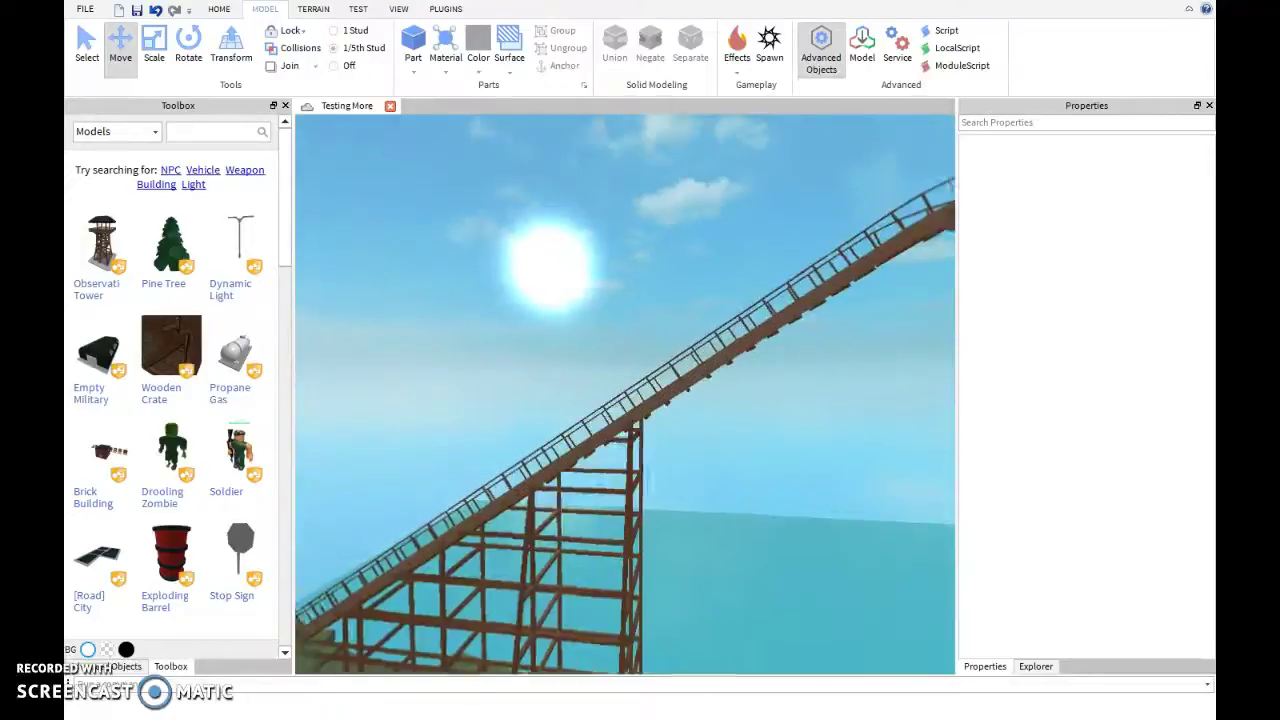
{"action": "scroll", "coordinate": [625, 390], "scroll_direction": "up", "scroll_amount": 3}
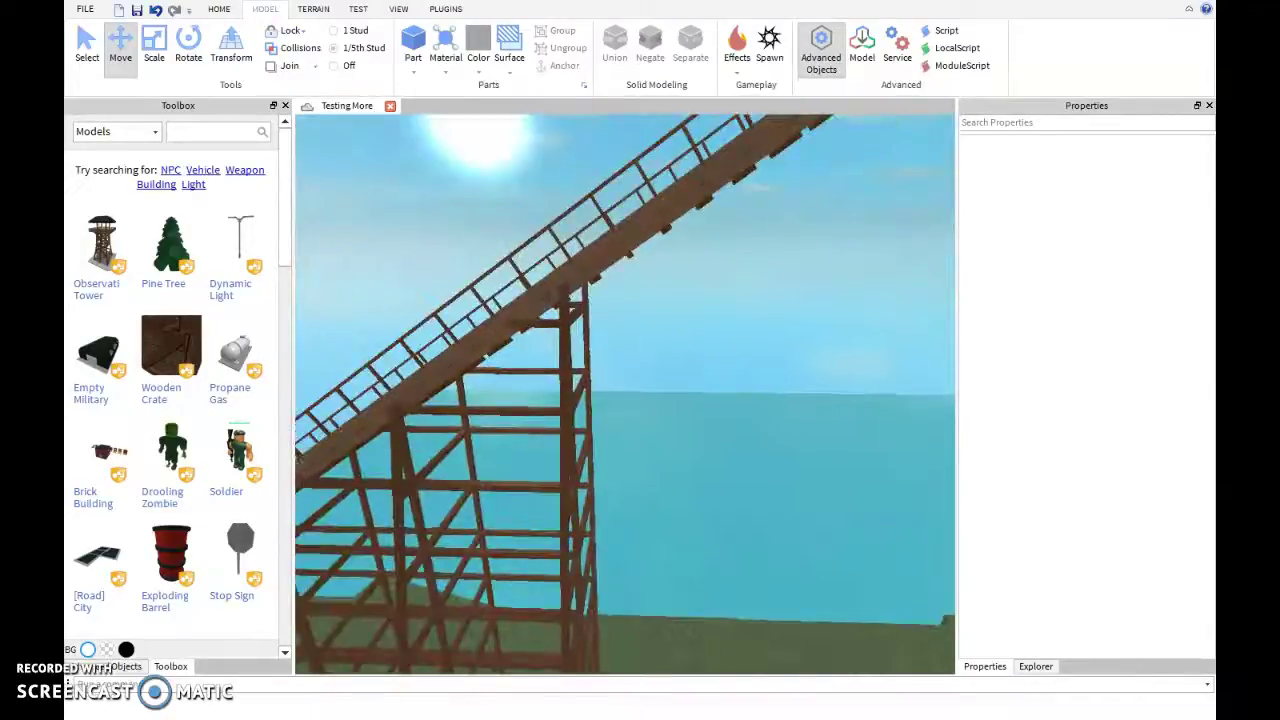
{"action": "scroll", "coordinate": [625, 390], "scroll_direction": "down", "scroll_amount": 8}
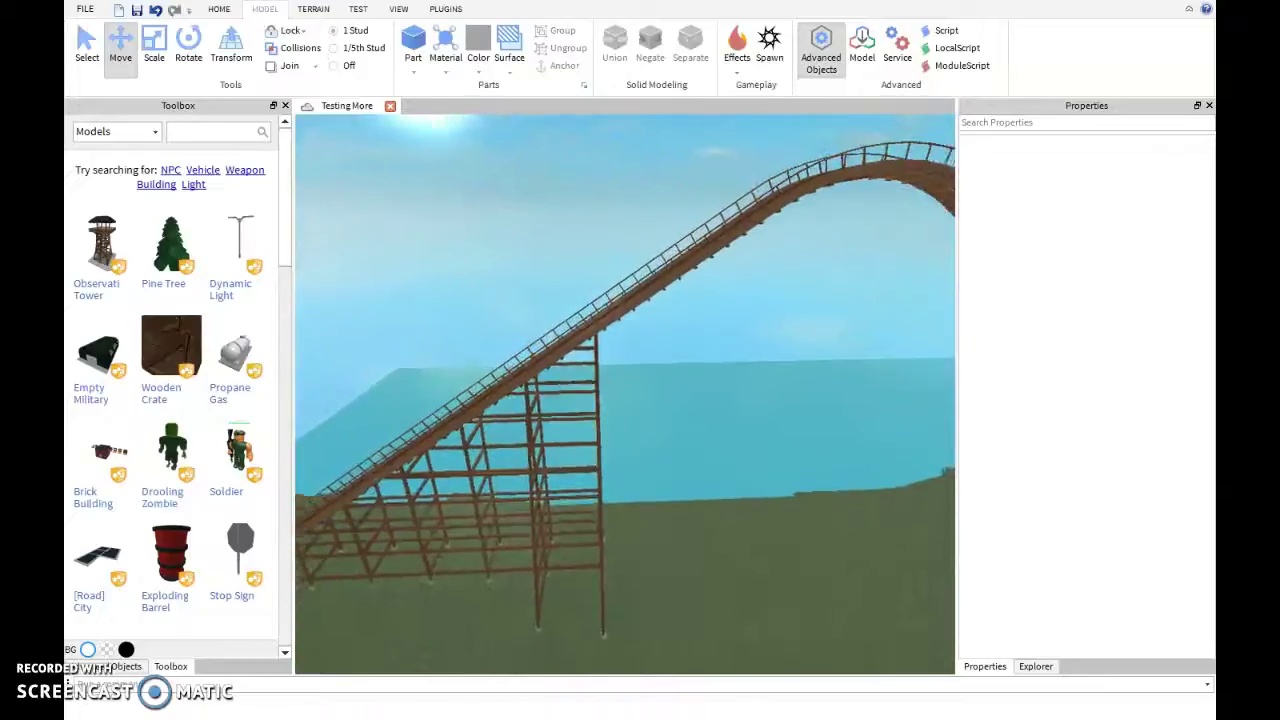
Duplicate the complete 15-part support frame at Z 210 and set the copy's Z position to 190
{"action": "left_click", "coordinate": [600, 500]}
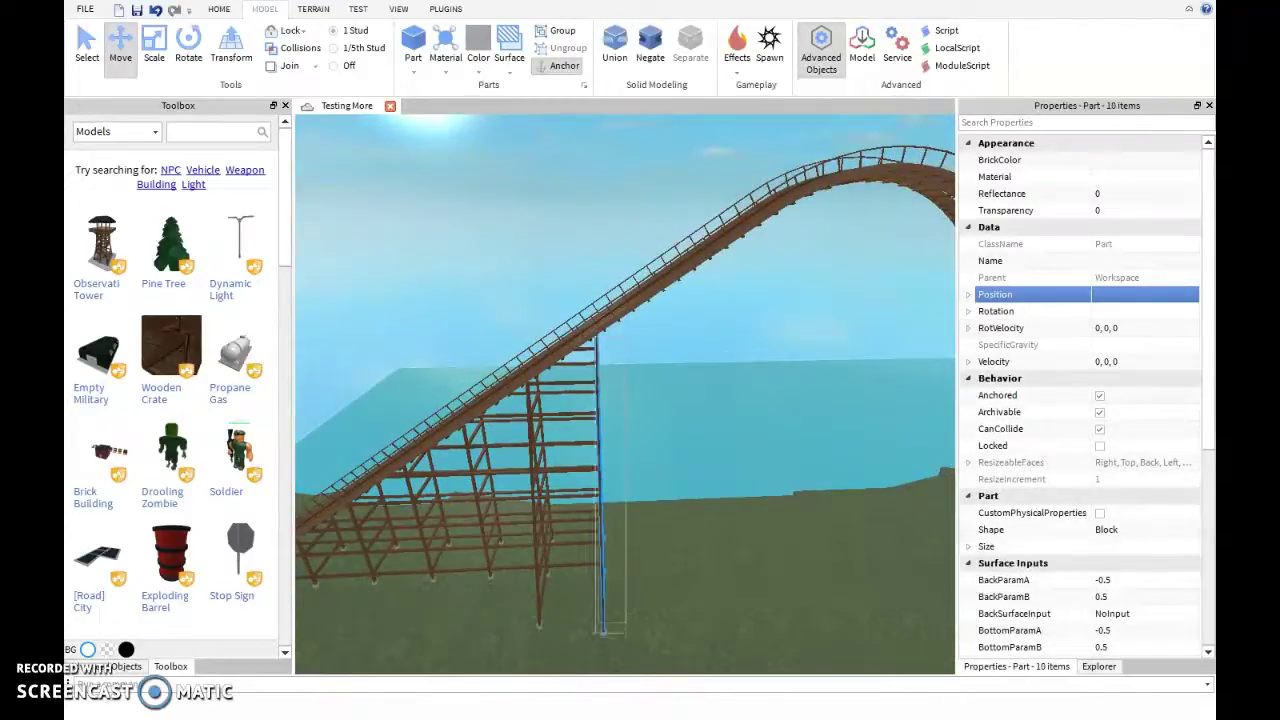
{"action": "right_click_drag", "start_coordinate": [625, 390], "coordinate": [500, 355]}
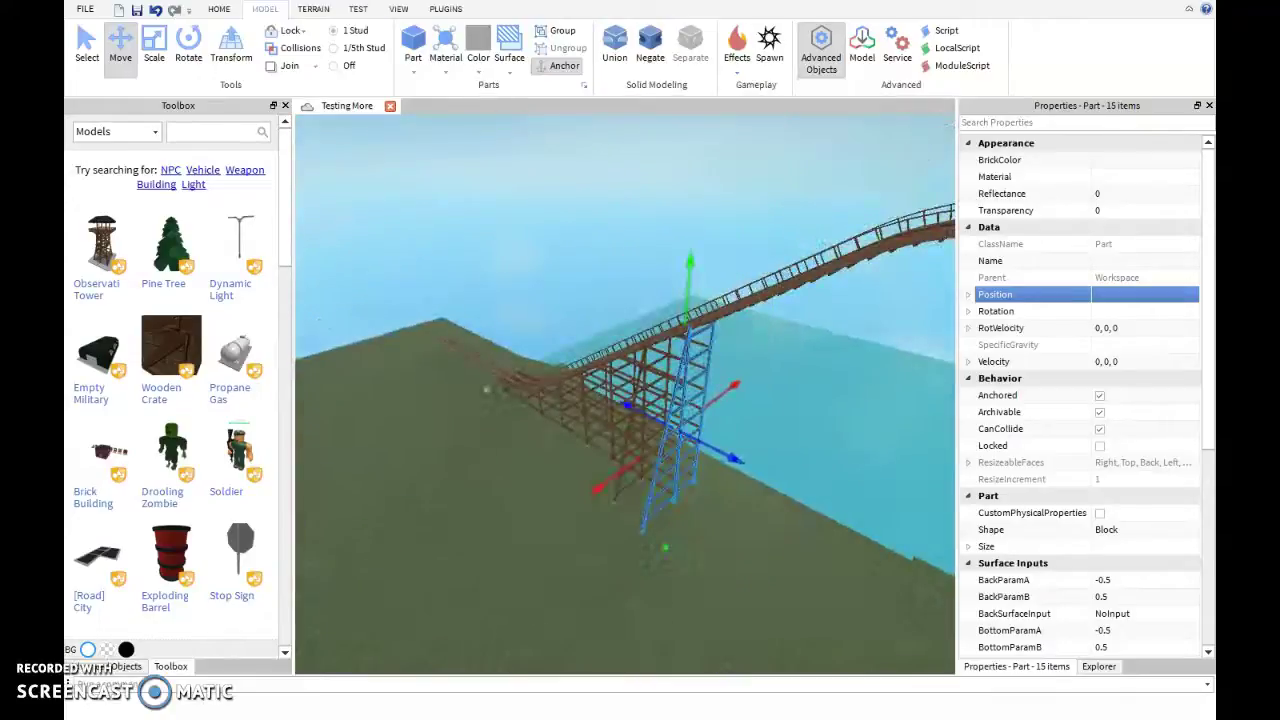
{"action": "key", "text": "Right"}
{"action": "left_click", "coordinate": [1100, 344]}
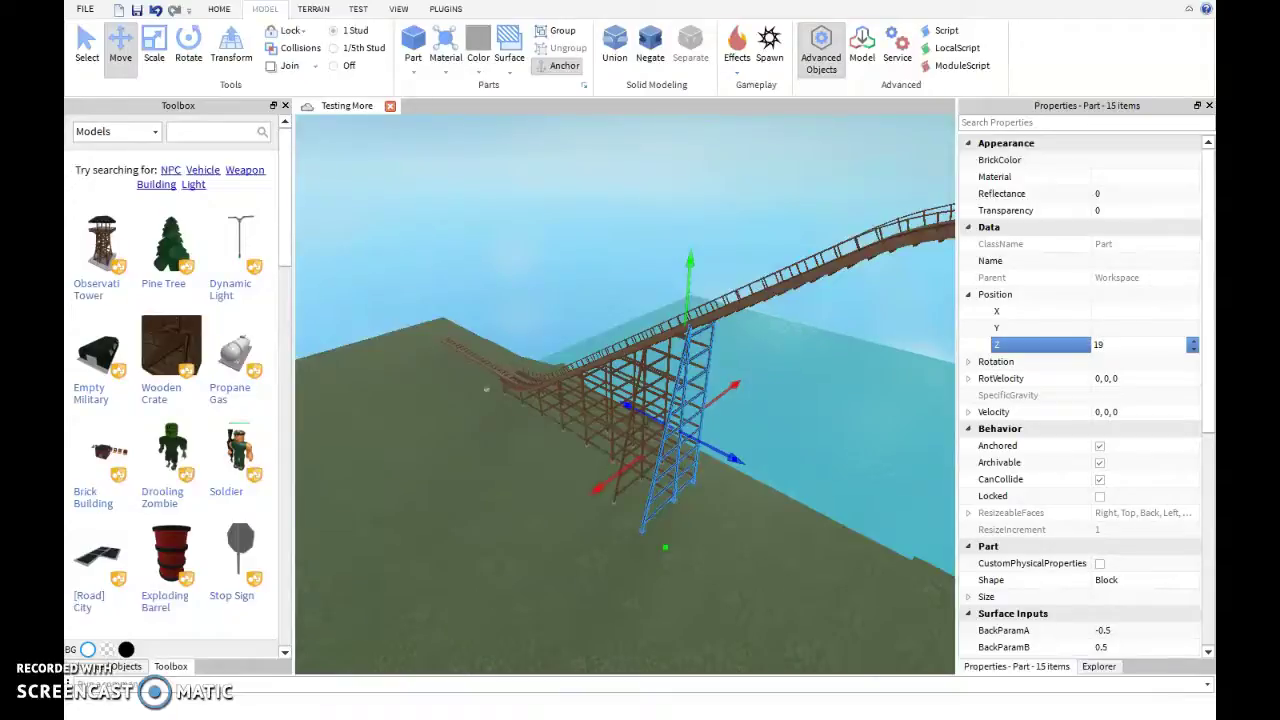
{"action": "key", "text": "Return"}
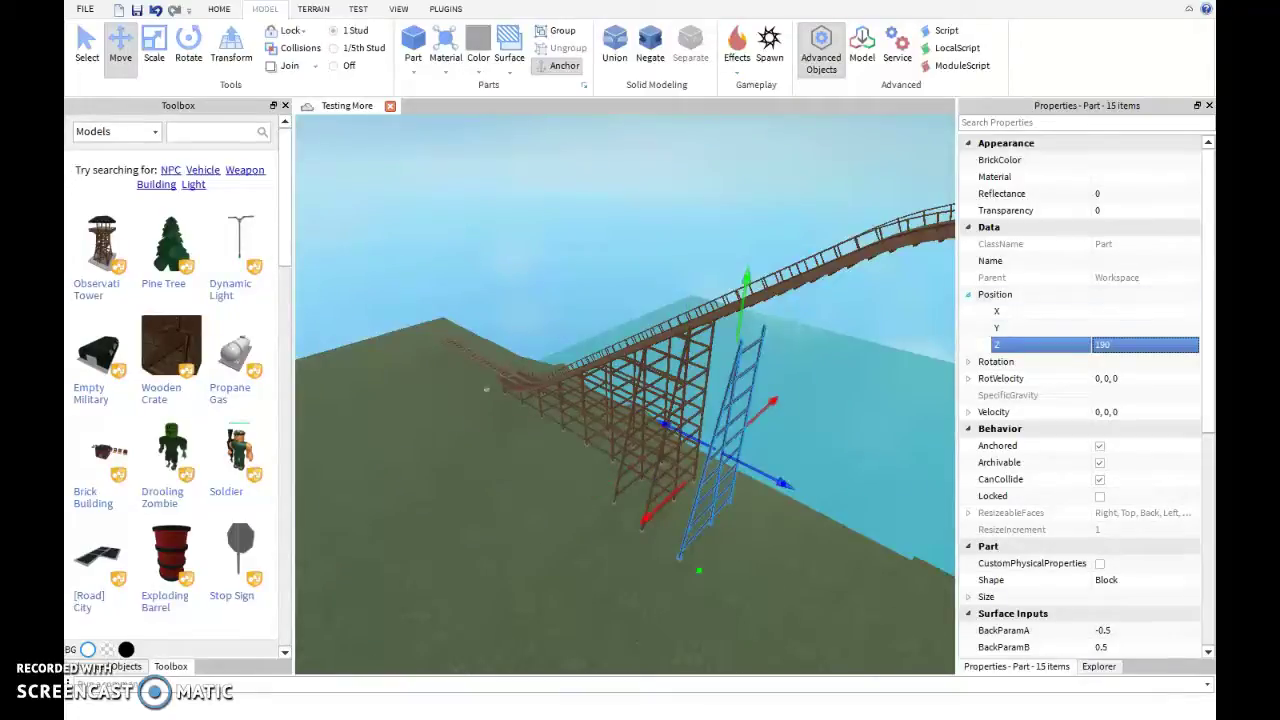
Lengthen the post at X -43.839 in the Z 190 frame upward to the track's underside, to about 103.4 studs
{"action": "key", "text": "Left"}
{"action": "key", "text": "w"}
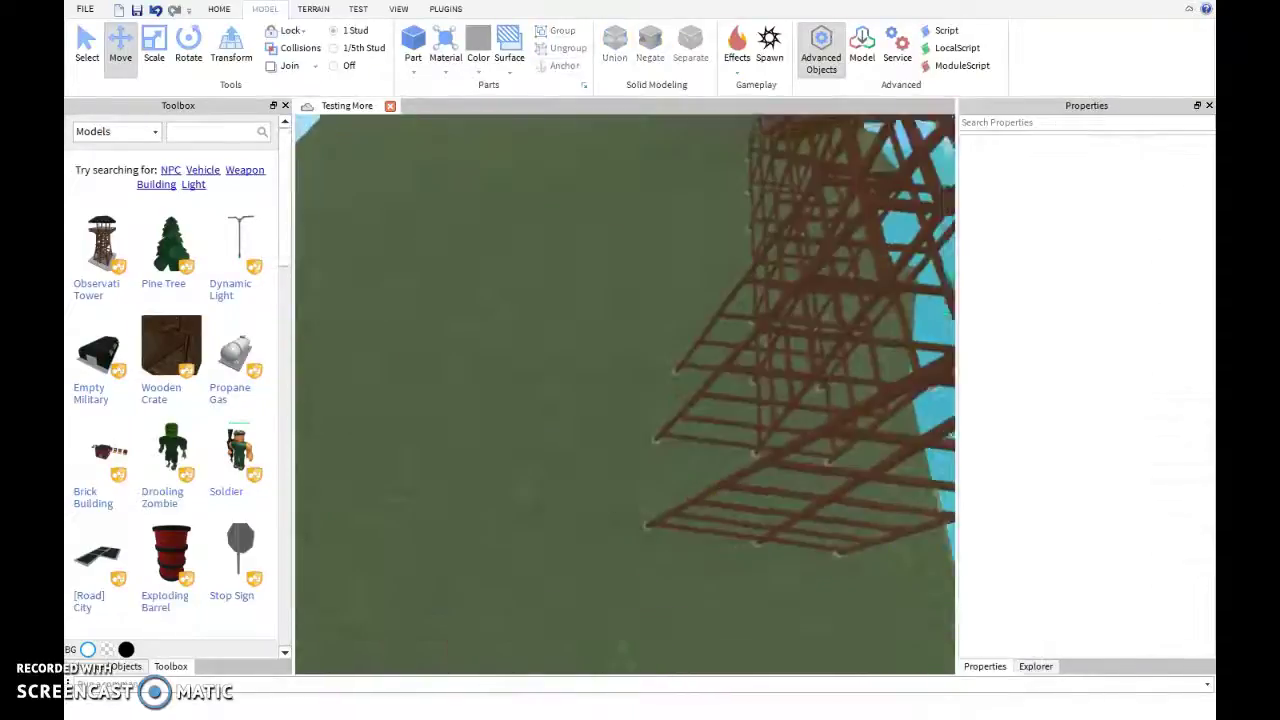
{"action": "key", "text": "s"}
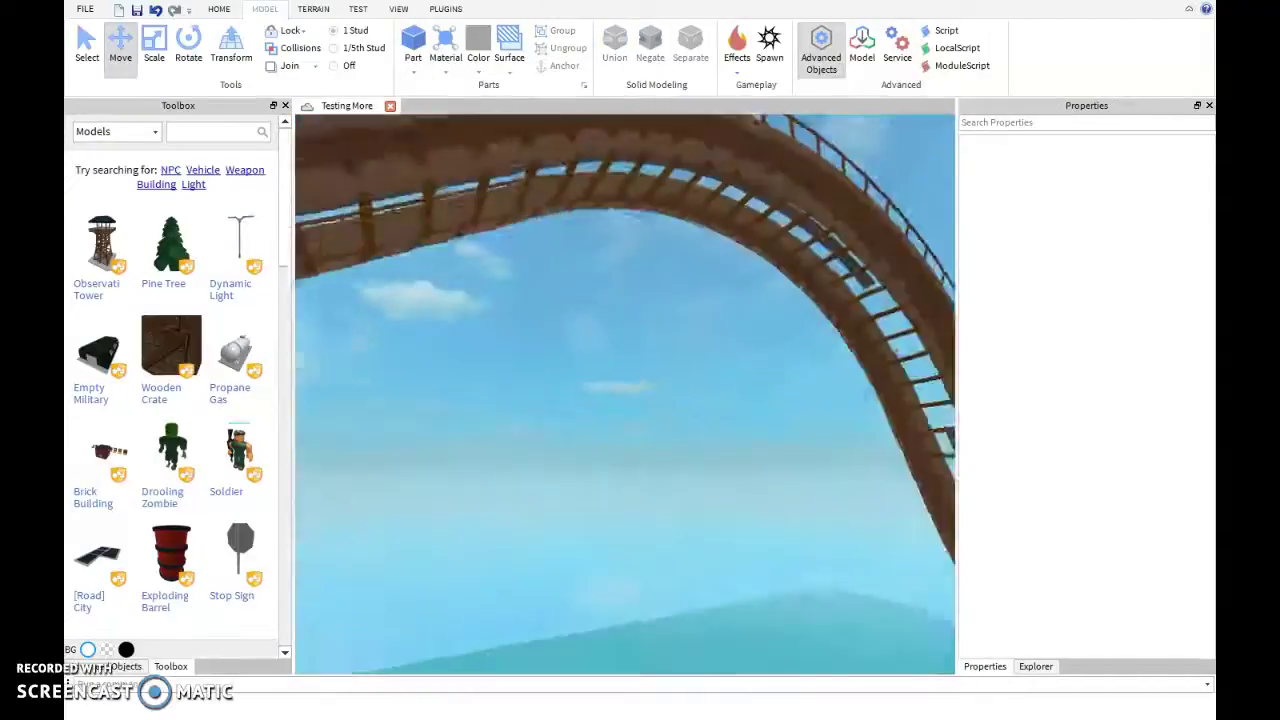
{"action": "key", "text": "w"}
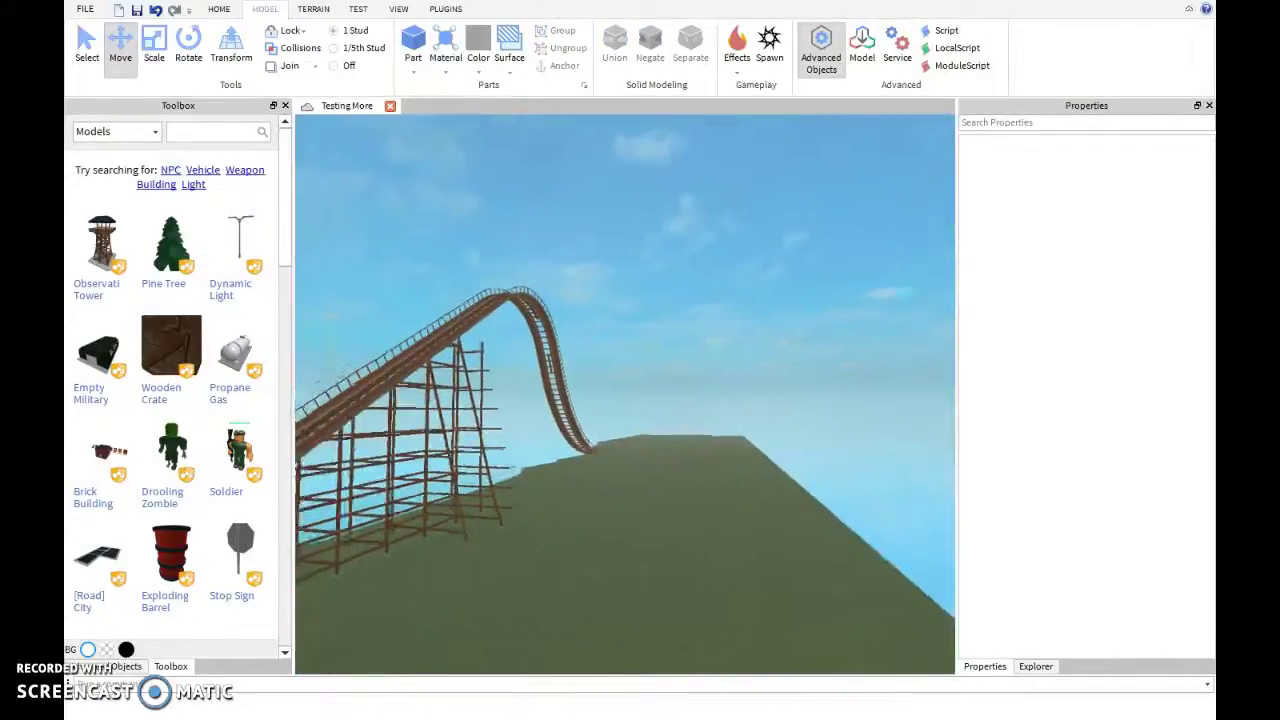
{"action": "key", "text": "w"}
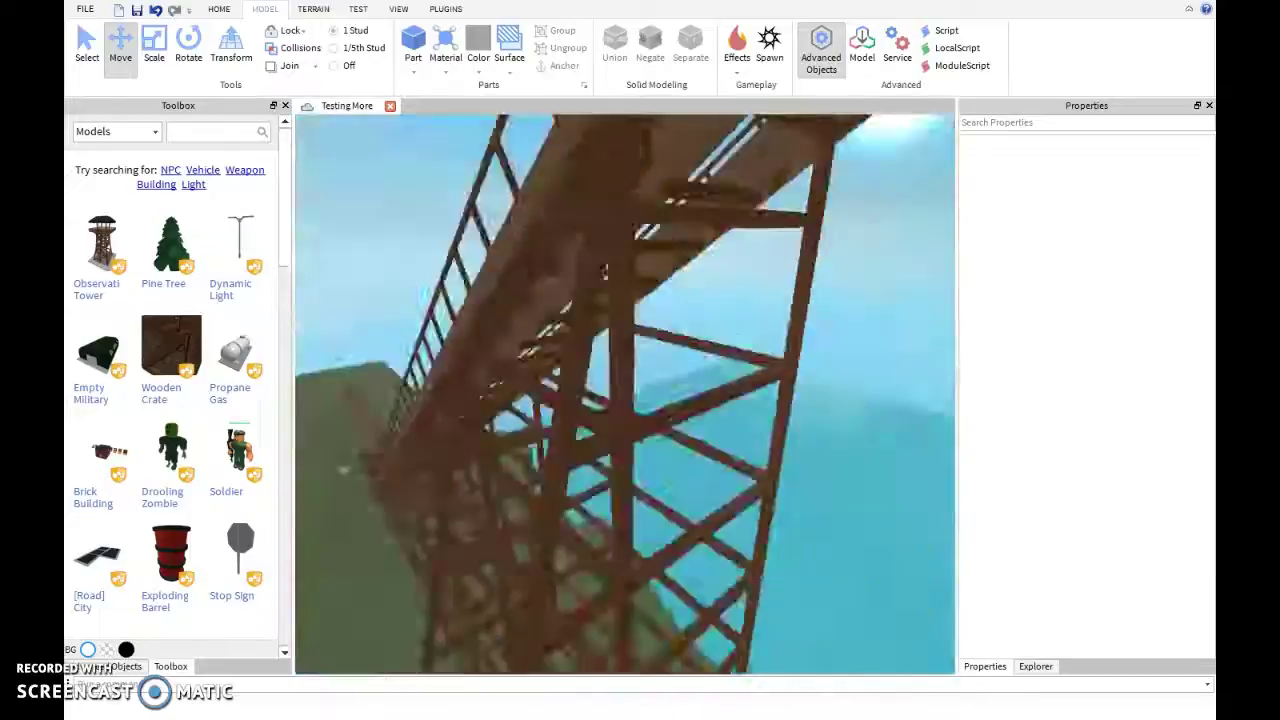
{"action": "left_click", "coordinate": [780, 460]}
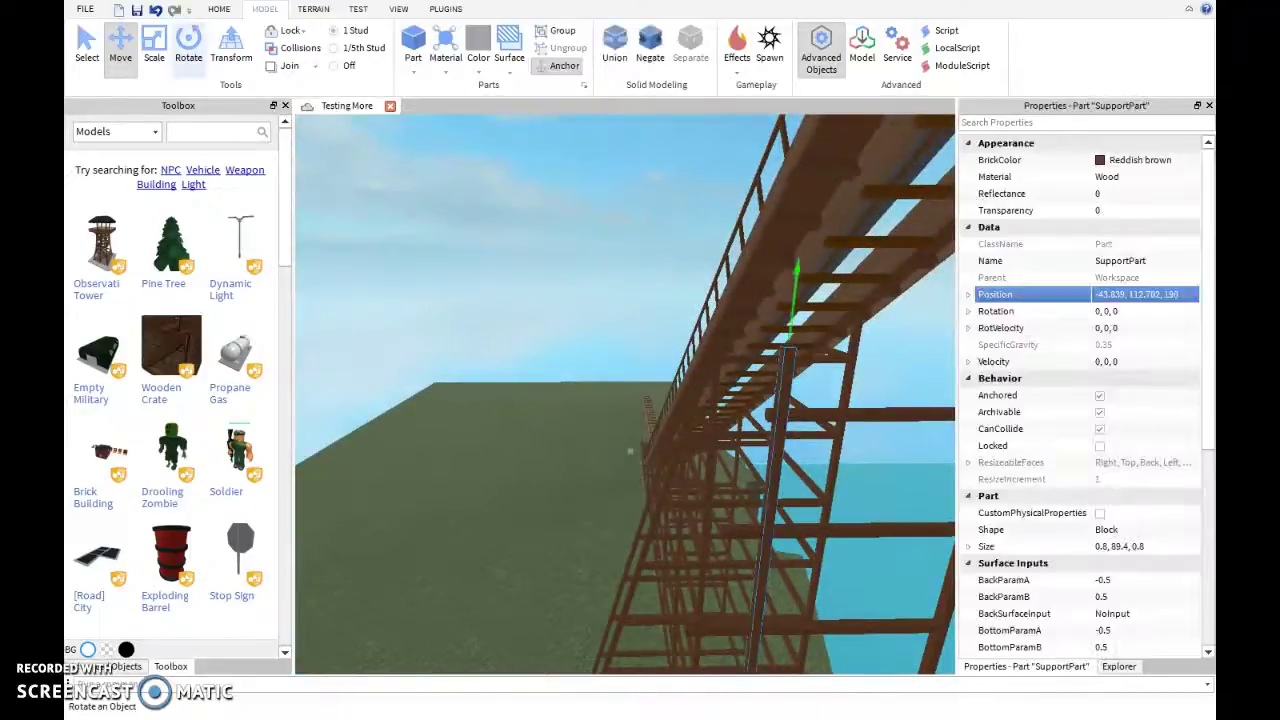
{"action": "key", "text": "w"}
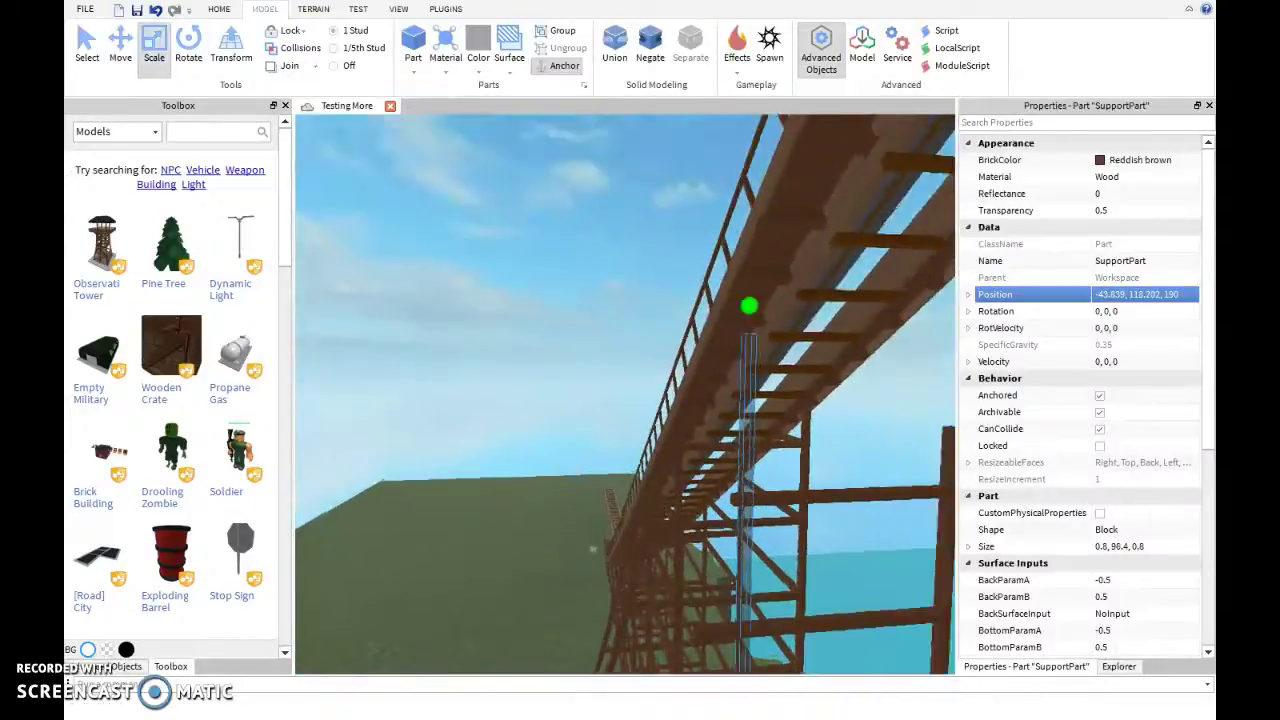
{"action": "key", "text": "s"}
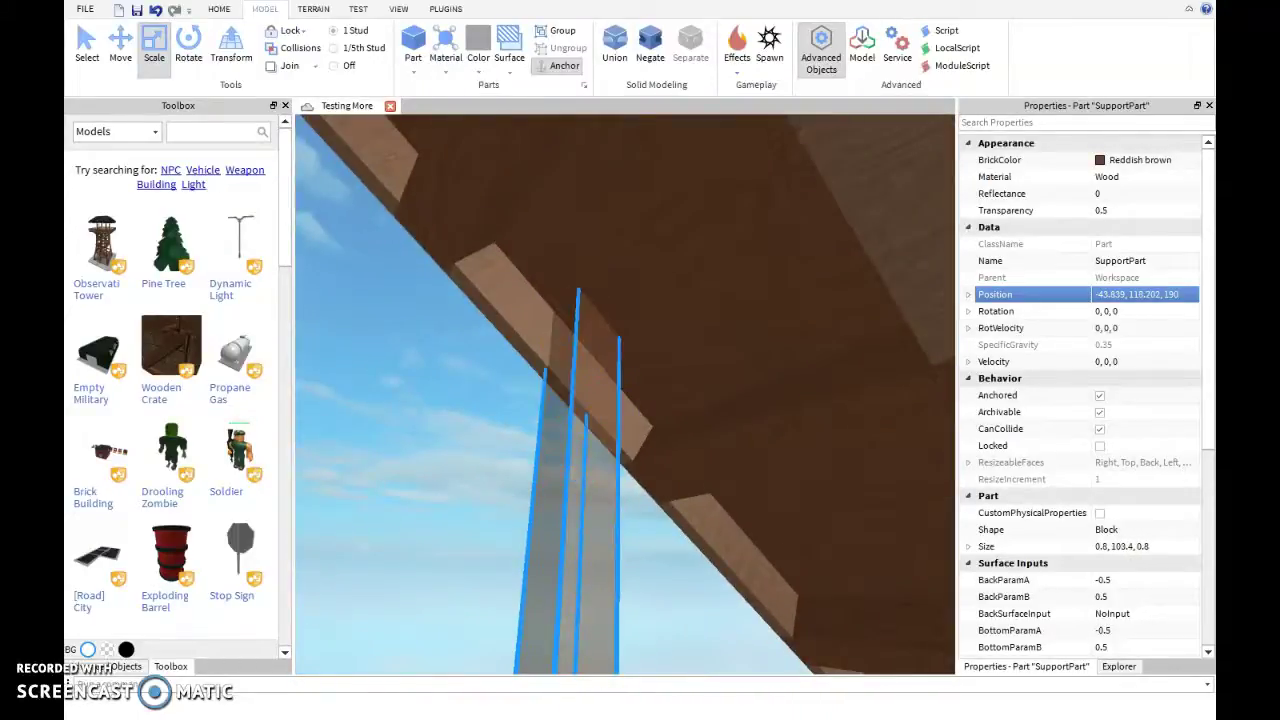
Fine-tune the X -43.839 post to 102.8 studs under the track and match the opposite post at X -60.439
{"action": "key", "text": "s"}
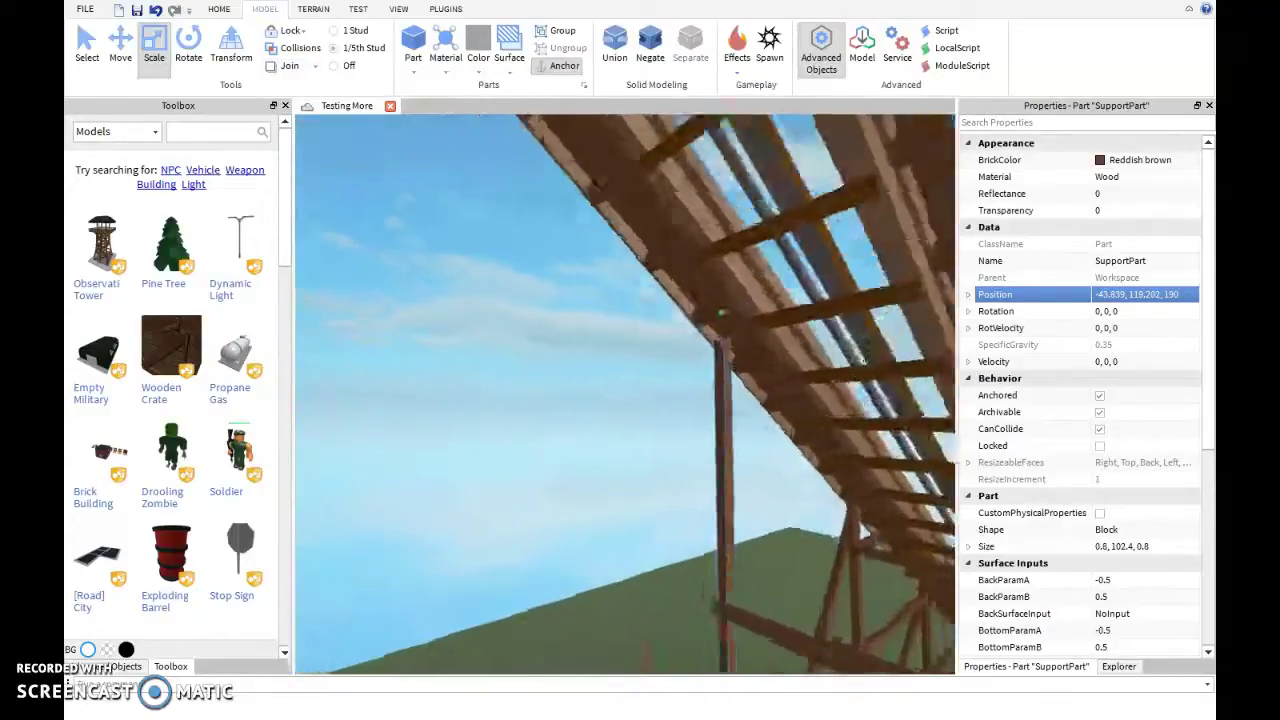
{"action": "right_click_drag", "start_coordinate": [625, 390], "coordinate": [570, 390]}
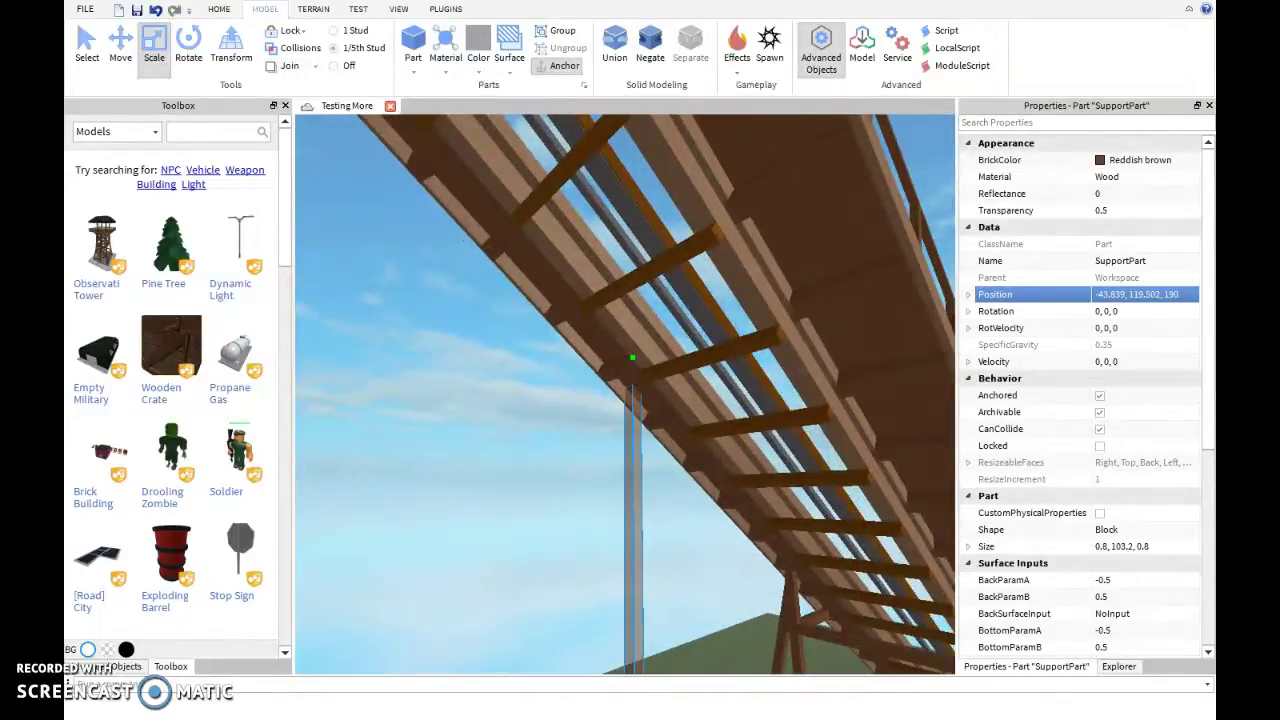
{"action": "key", "text": "w"}
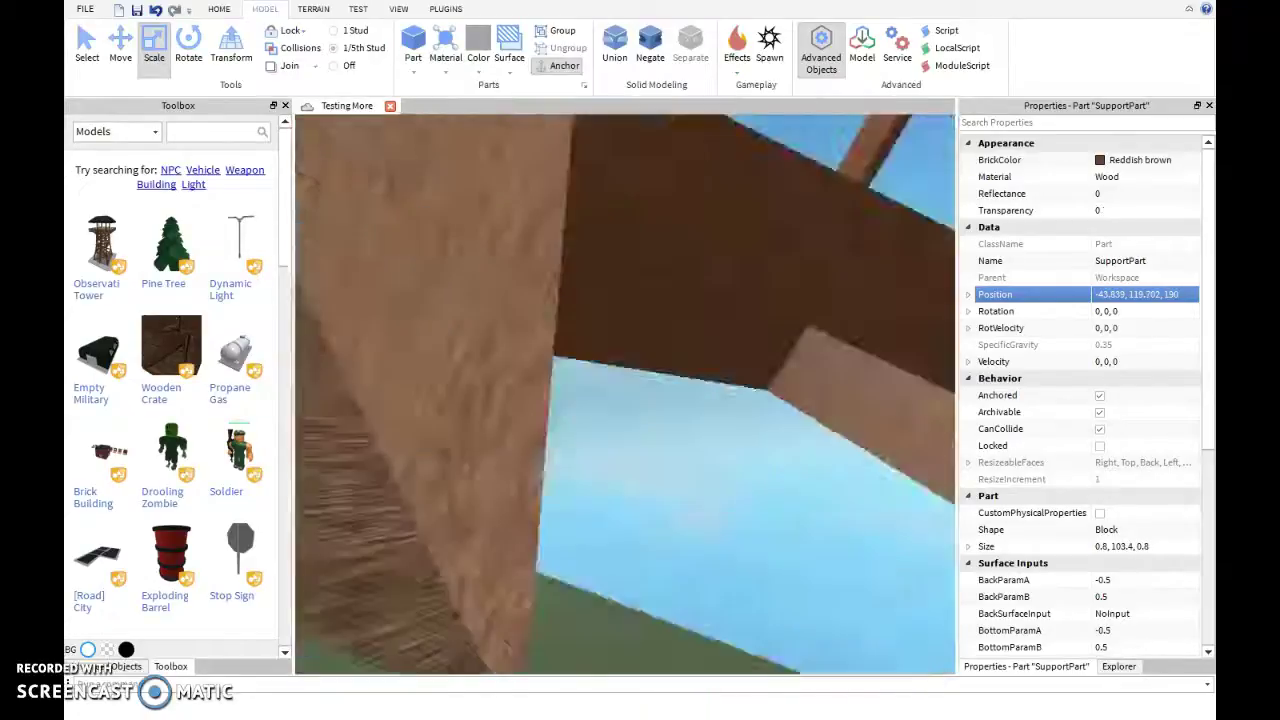
{"action": "key", "text": "w"}
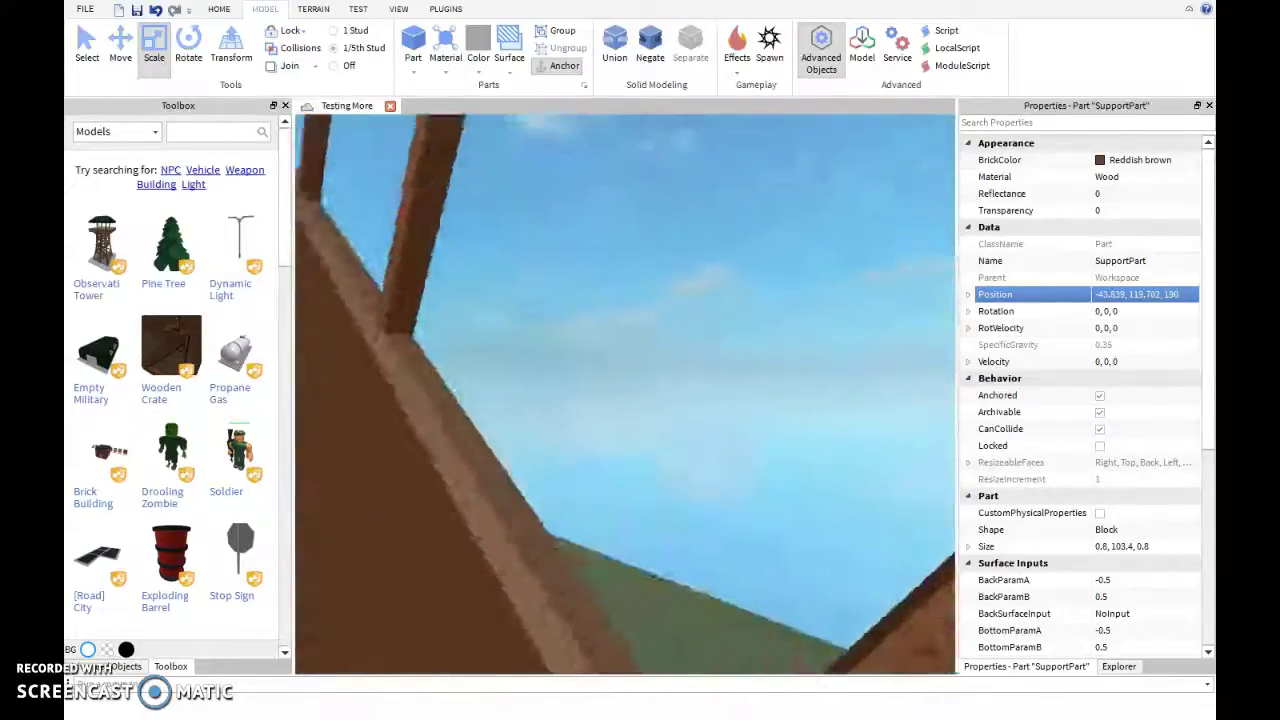
{"action": "right_click_drag", "start_coordinate": [560, 390], "coordinate": [540, 397]}
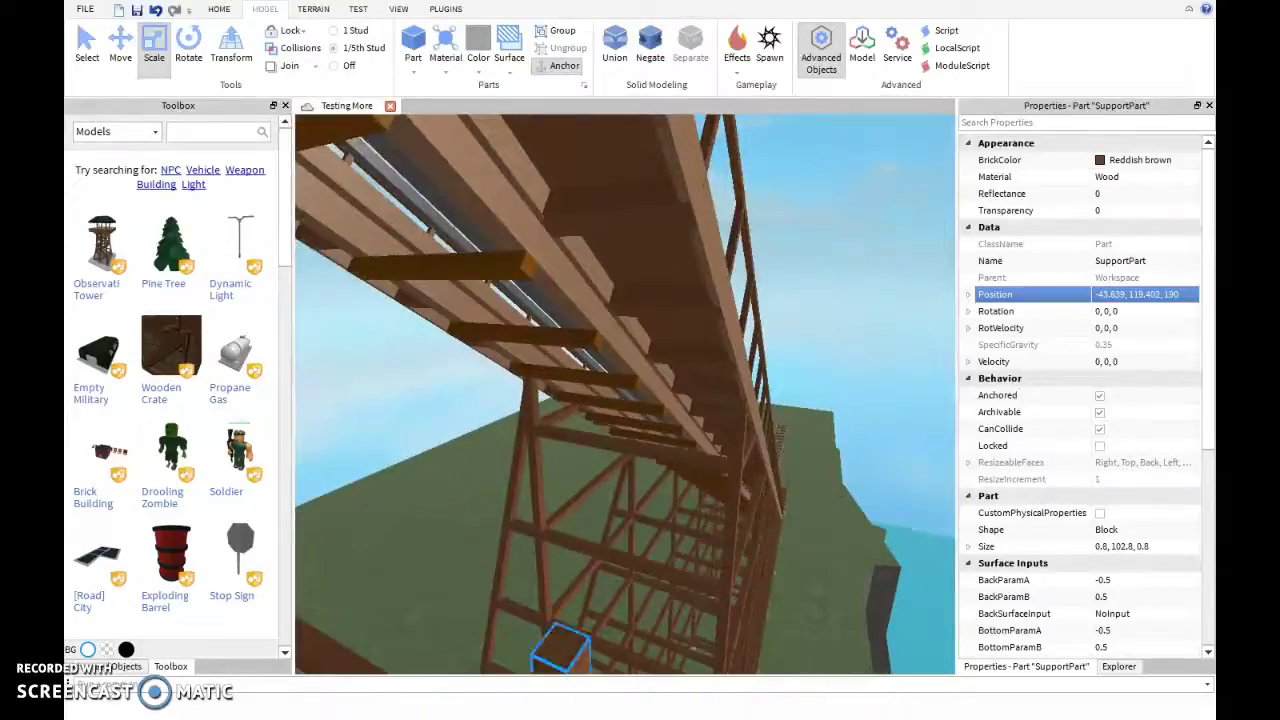
{"action": "mouse_move", "coordinate": [555, 560]}
{"action": "left_mouse_down"}
{"action": "mouse_move", "coordinate": [563, 598]}
{"action": "mouse_move", "coordinate": [576, 565]}
{"action": "left_mouse_up"}
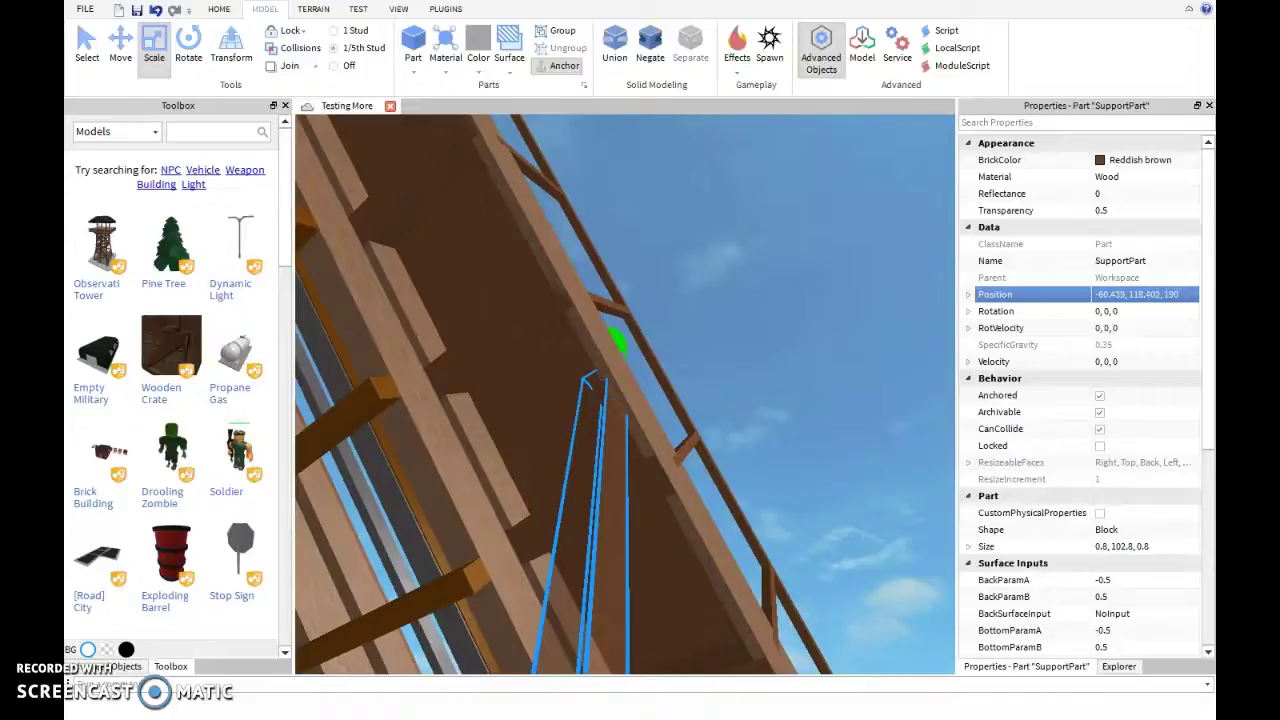
{"action": "right_click_drag", "start_coordinate": [625, 393], "coordinate": [565, 385]}
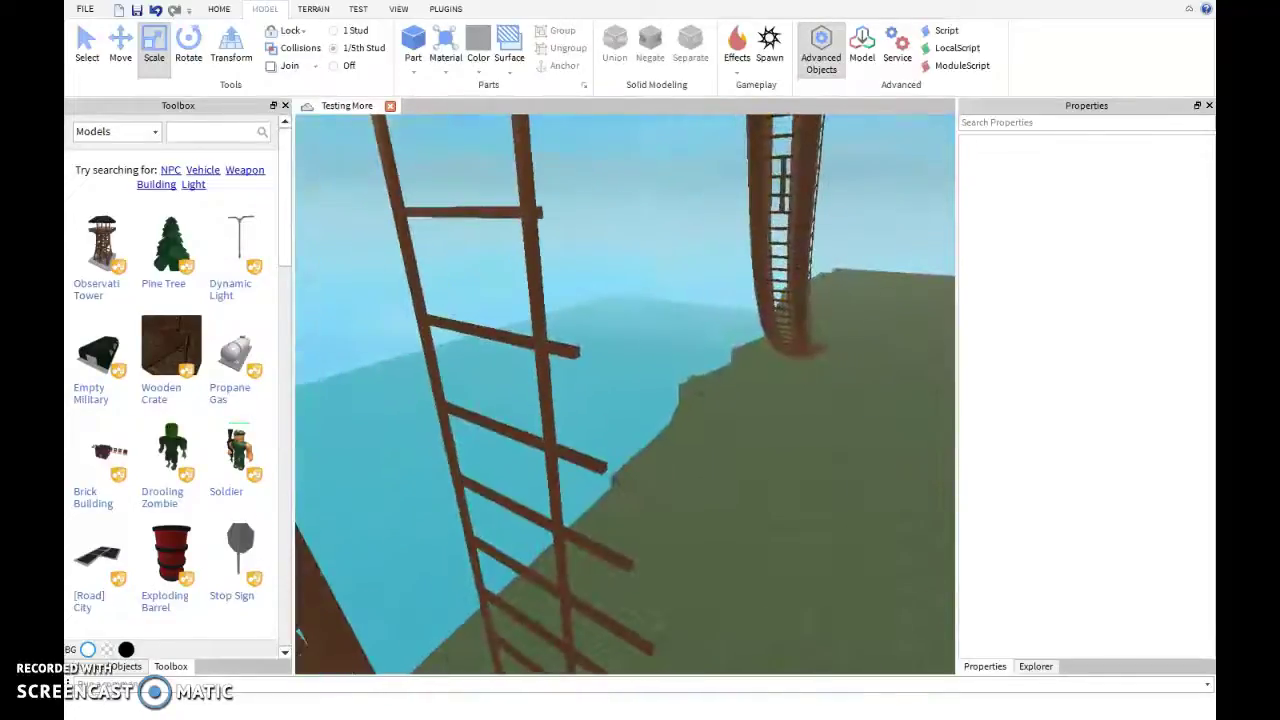
Duplicate the X -43.839 post, rotate the copy 15° about Z, and shift it outward to X -30.439 as an angled brace
{"action": "left_click", "coordinate": [543, 390]}
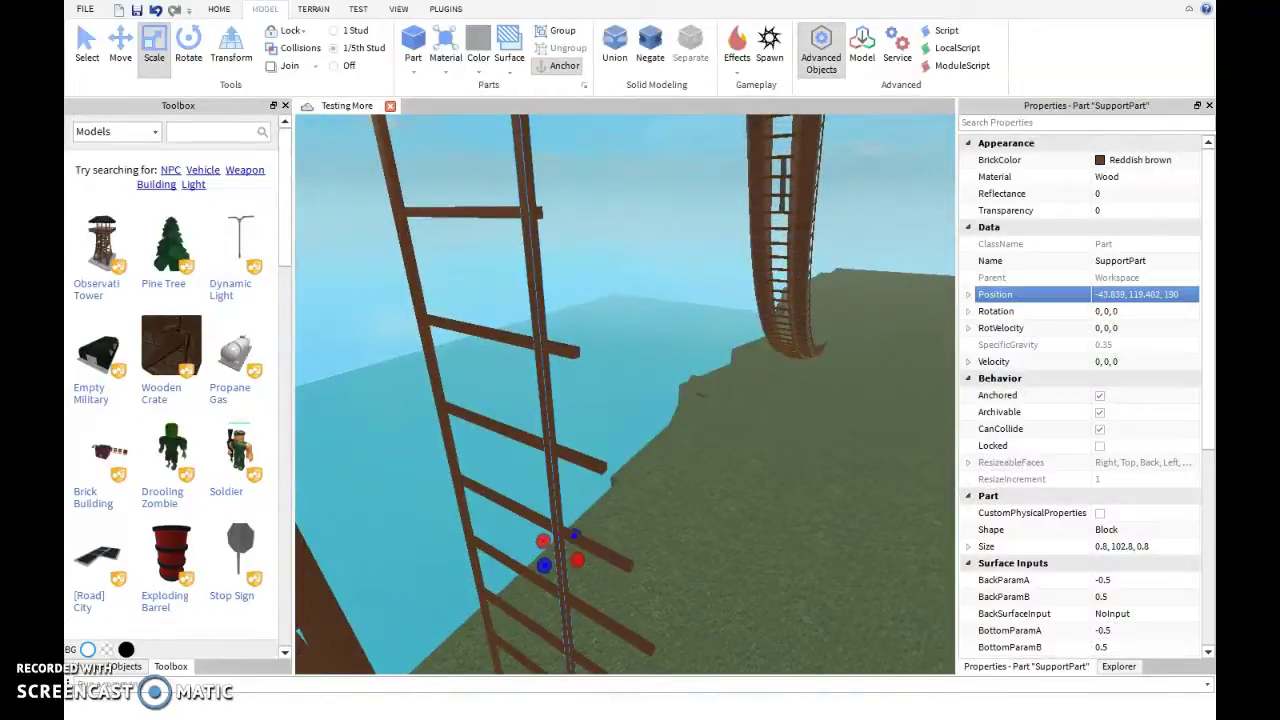
{"action": "key", "text": "ctrl+4"}
{"action": "right_click_drag", "start_coordinate": [565, 385], "coordinate": [565, 385]}
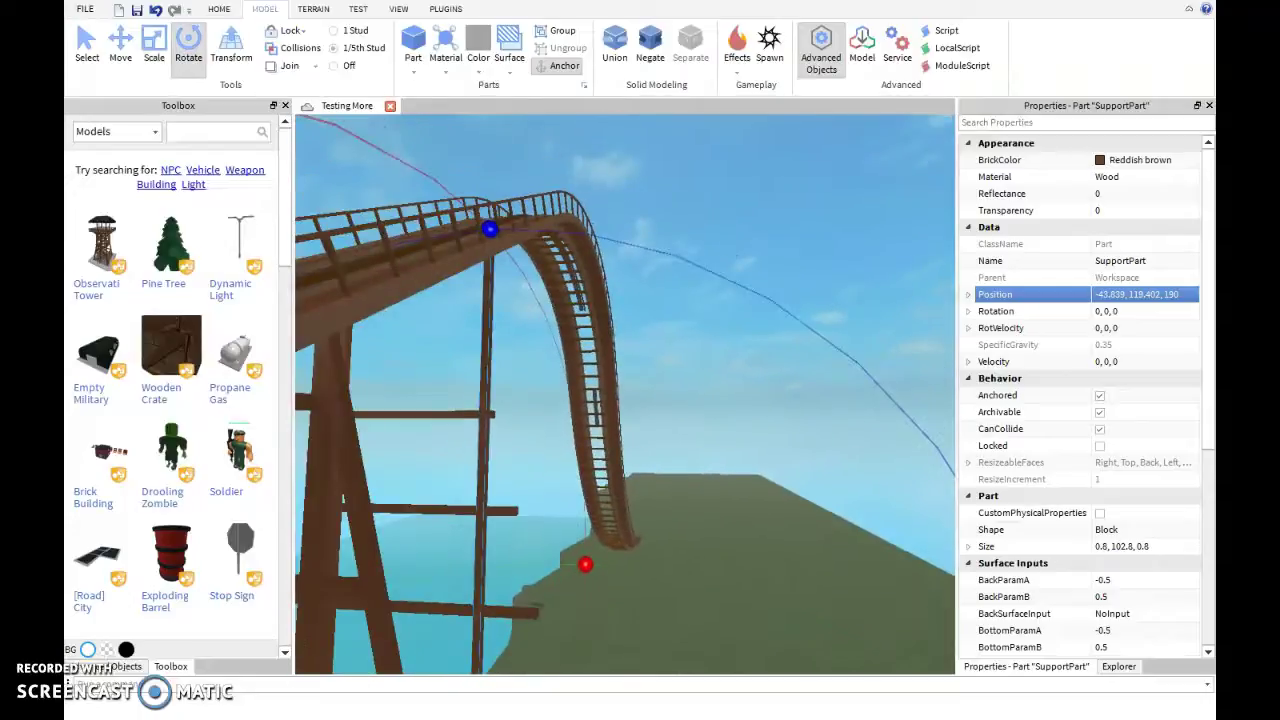
{"action": "left_click_drag", "start_coordinate": [489, 229], "coordinate": [370, 245]}
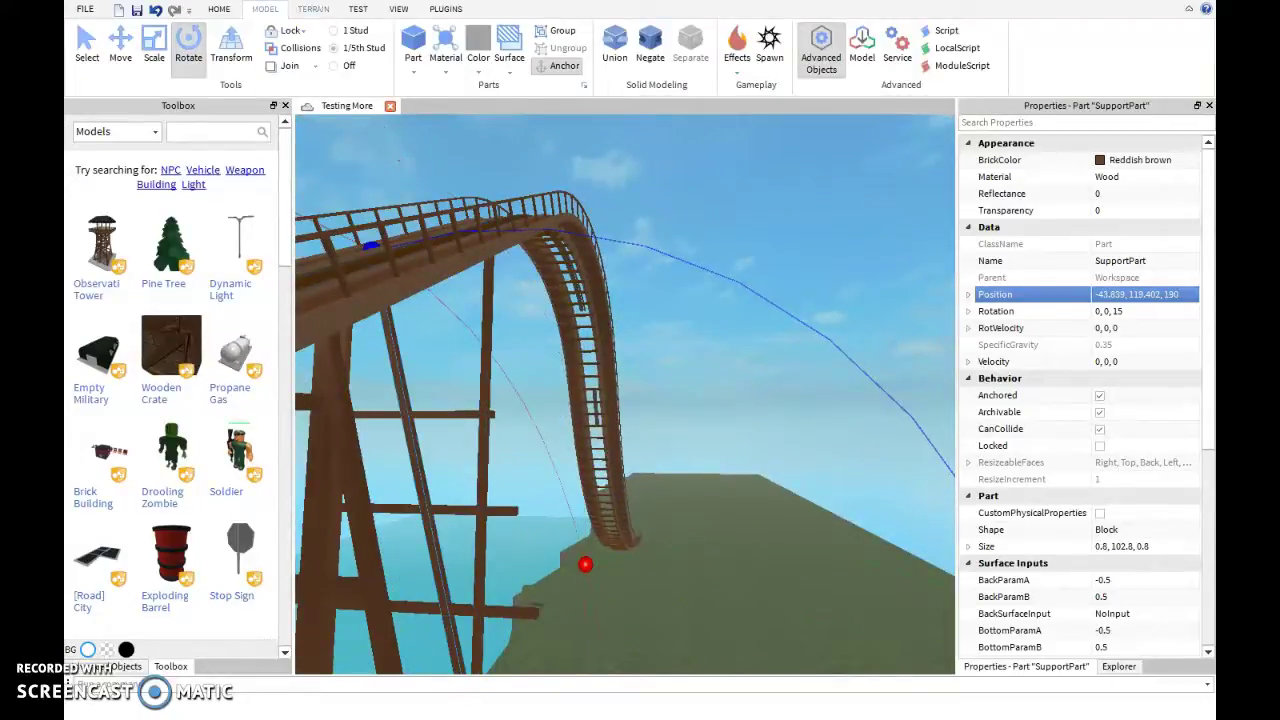
{"action": "key", "text": "ctrl+2"}
{"action": "right_click_drag", "start_coordinate": [565, 385], "coordinate": [565, 385]}
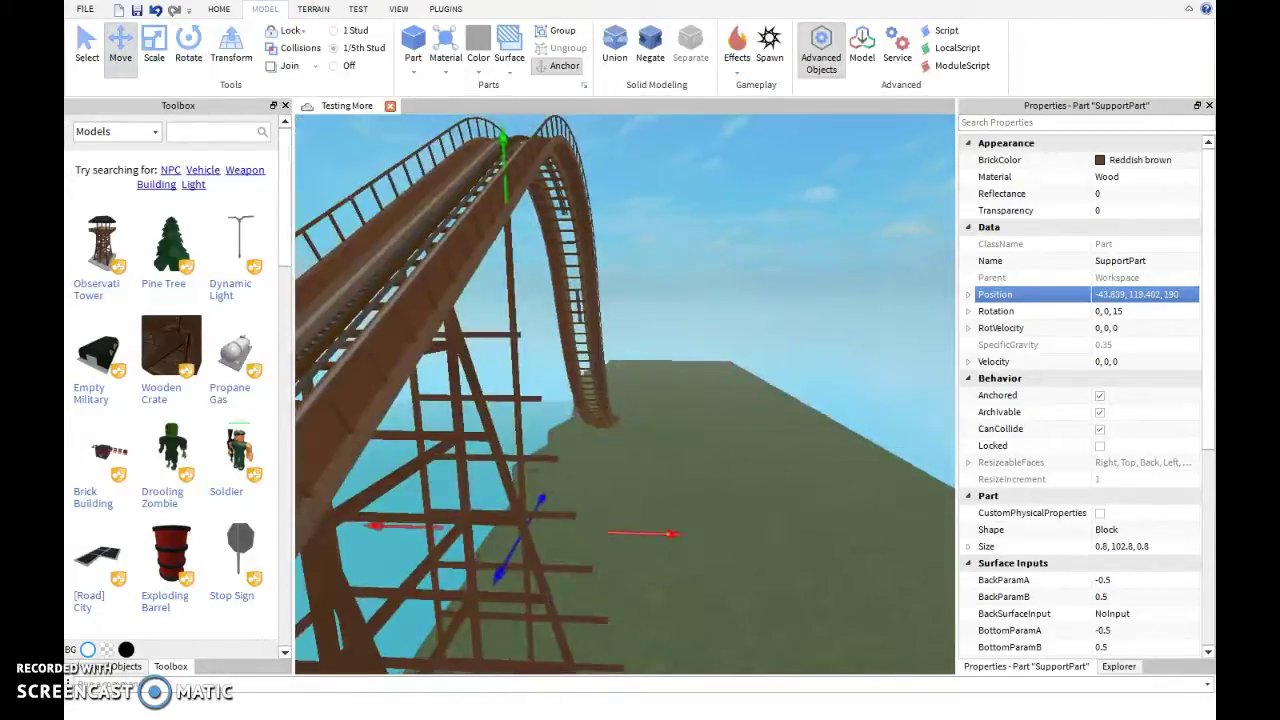
{"action": "left_click_drag", "start_coordinate": [693, 534], "coordinate": [763, 536]}
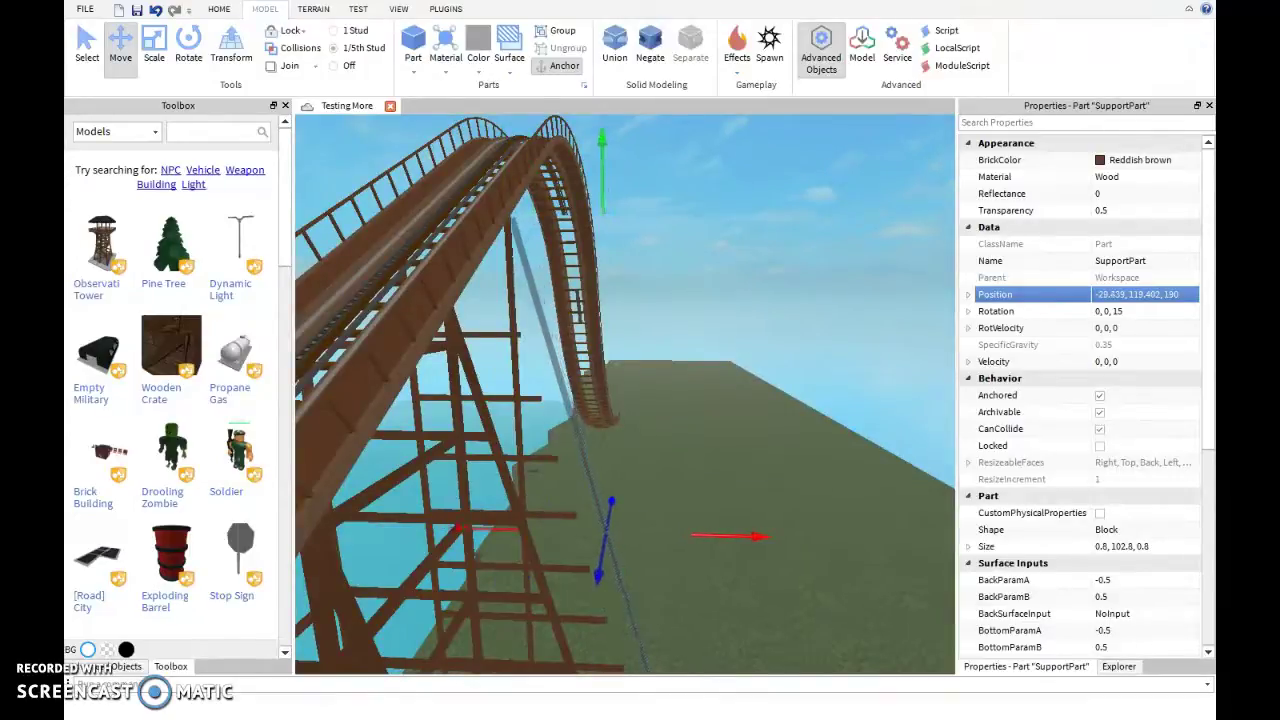
{"action": "key", "text": "f"}
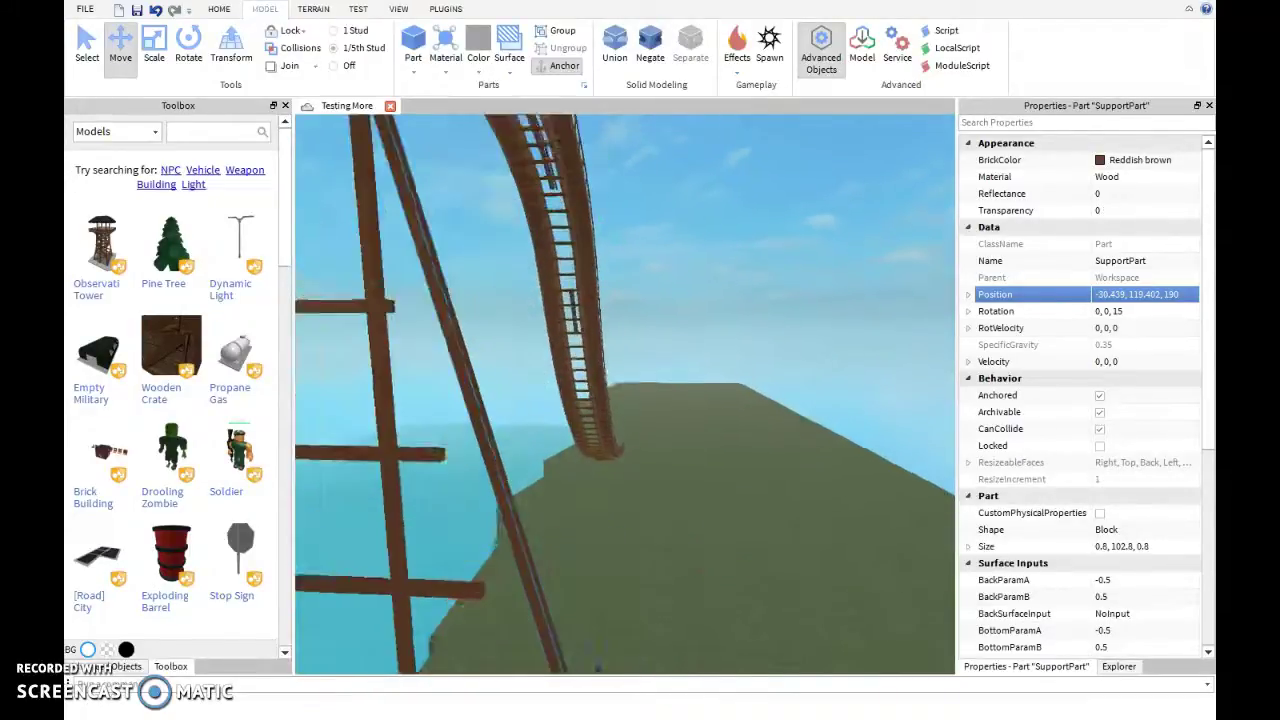
{"action": "right_click_drag", "start_coordinate": [625, 395], "coordinate": [625, 395]}
{"action": "left_click_drag", "start_coordinate": [745, 562], "coordinate": [752, 568]}
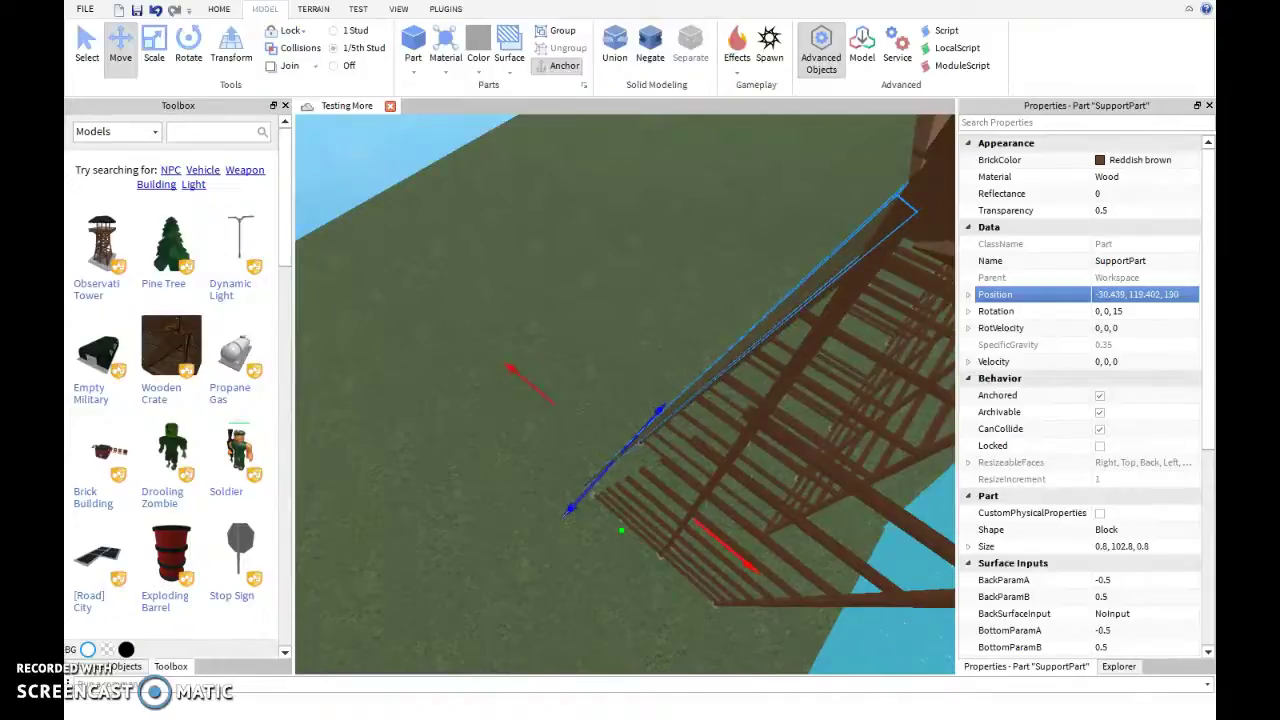
{"action": "key", "text": "ctrl+z"}
Resize the angled brace at Z 190 so its ends fit the track's underside and the ground
{"action": "right_click_drag", "start_coordinate": [625, 395], "coordinate": [625, 395]}
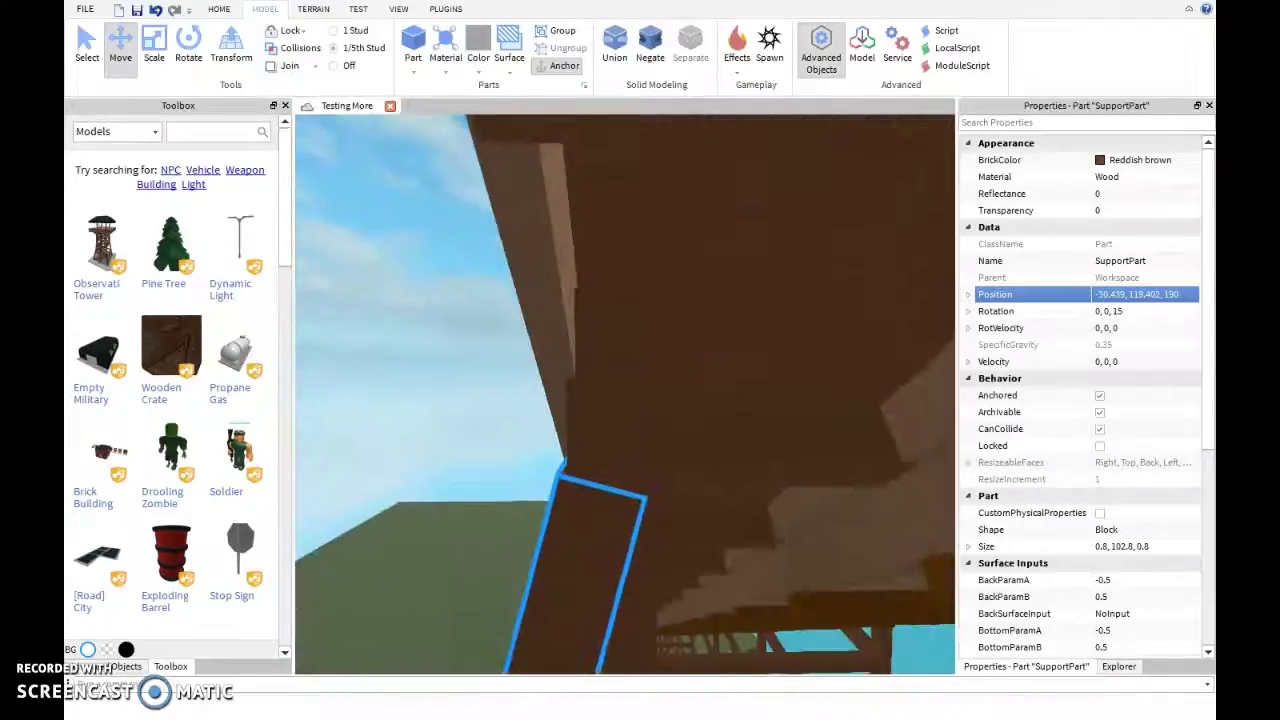
{"action": "key", "text": "ctrl+3"}
{"action": "left_click_drag", "start_coordinate": [651, 271], "coordinate": [670, 265]}
{"action": "right_click_drag", "start_coordinate": [625, 395], "coordinate": [625, 395]}
{"action": "left_click_drag", "start_coordinate": [611, 394], "coordinate": [615, 410]}
Move the outer concrete footer to X -18.839, under the foot of the new angled brace
{"action": "left_click", "coordinate": [770, 375]}
{"action": "key", "text": "ctrl+2"}
{"action": "left_click_drag", "start_coordinate": [752, 458], "coordinate": [624, 497]}
{"action": "right_click_drag", "start_coordinate": [623, 497], "coordinate": [560, 550]}
{"action": "scroll", "coordinate": [547, 568], "scroll_direction": "down", "scroll_amount": 5}
{"action": "scroll", "coordinate": [550, 560], "scroll_direction": "up", "scroll_amount": 10}
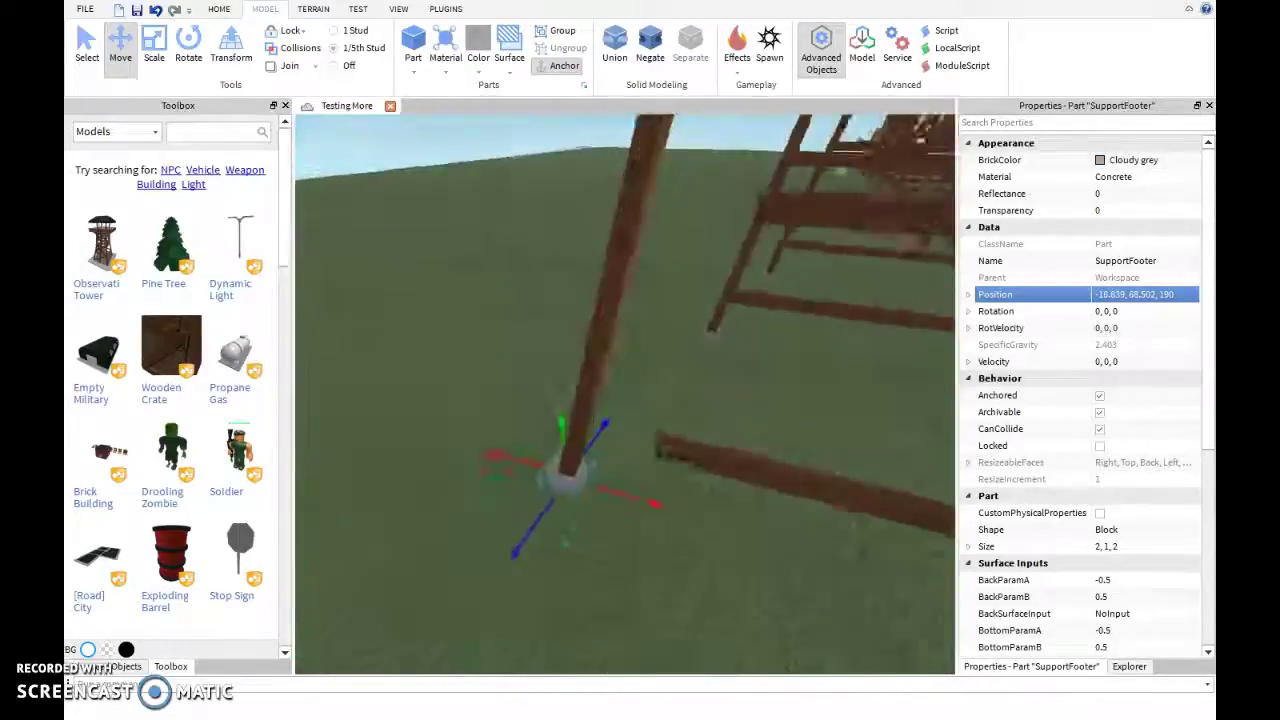
Extend the two lowest crossbeams of the Z 190 frame to the angled brace, making the Y 82.302 one 39.6 studs long
{"action": "left_click", "coordinate": [730, 510]}
{"action": "left_click_drag", "start_coordinate": [605, 472], "coordinate": [490, 438]}
{"action": "right_click_drag", "start_coordinate": [620, 400], "coordinate": [660, 380]}
{"action": "left_click_drag", "start_coordinate": [674, 349], "coordinate": [555, 350]}
{"action": "mouse_move", "coordinate": [620, 400]}
{"action": "right_mouse_down"}
{"action": "mouse_move", "coordinate": [600, 380]}
{"action": "mouse_move", "coordinate": [640, 390]}
{"action": "right_mouse_up"}
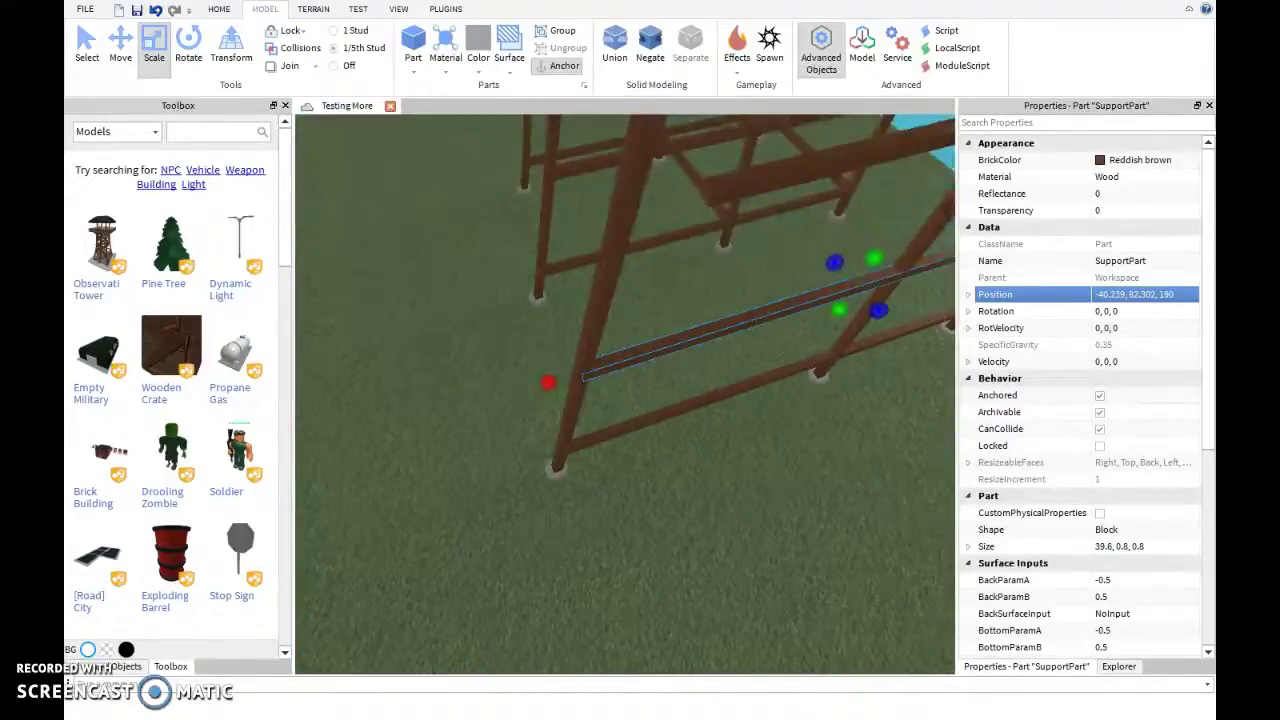
Extend the next two crossbeams outward to the angled brace, making the one at Y 102.302 34.2 studs long
{"action": "left_click_drag", "start_coordinate": [660, 204], "coordinate": [660, 204]}
{"action": "left_click_drag", "start_coordinate": [569, 226], "coordinate": [569, 226]}
{"action": "right_click_drag", "start_coordinate": [620, 400], "coordinate": [640, 370]}
{"action": "left_click", "coordinate": [662, 380]}
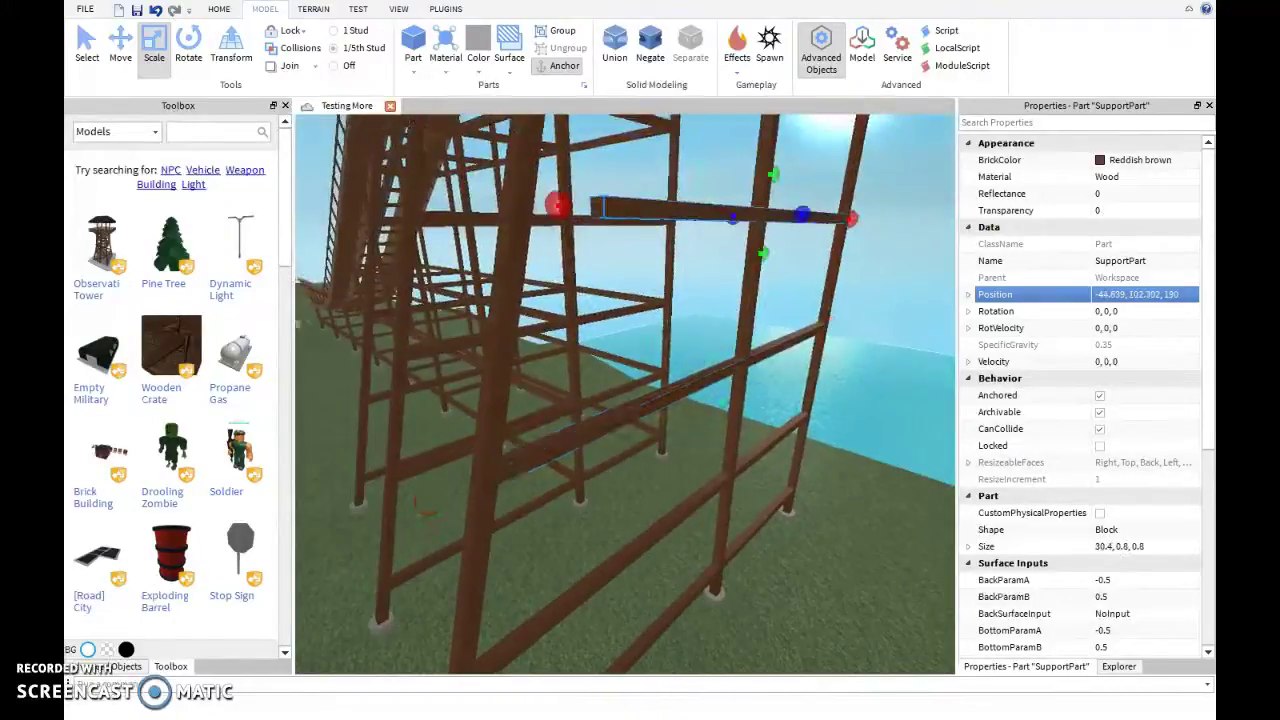
{"action": "left_click_drag", "start_coordinate": [848, 218], "coordinate": [850, 218]}
{"action": "mouse_move", "coordinate": [620, 400]}
{"action": "right_mouse_down"}
{"action": "mouse_move", "coordinate": [600, 360]}
{"action": "mouse_move", "coordinate": [610, 420]}
{"action": "mouse_move", "coordinate": [630, 400]}
{"action": "right_mouse_up"}
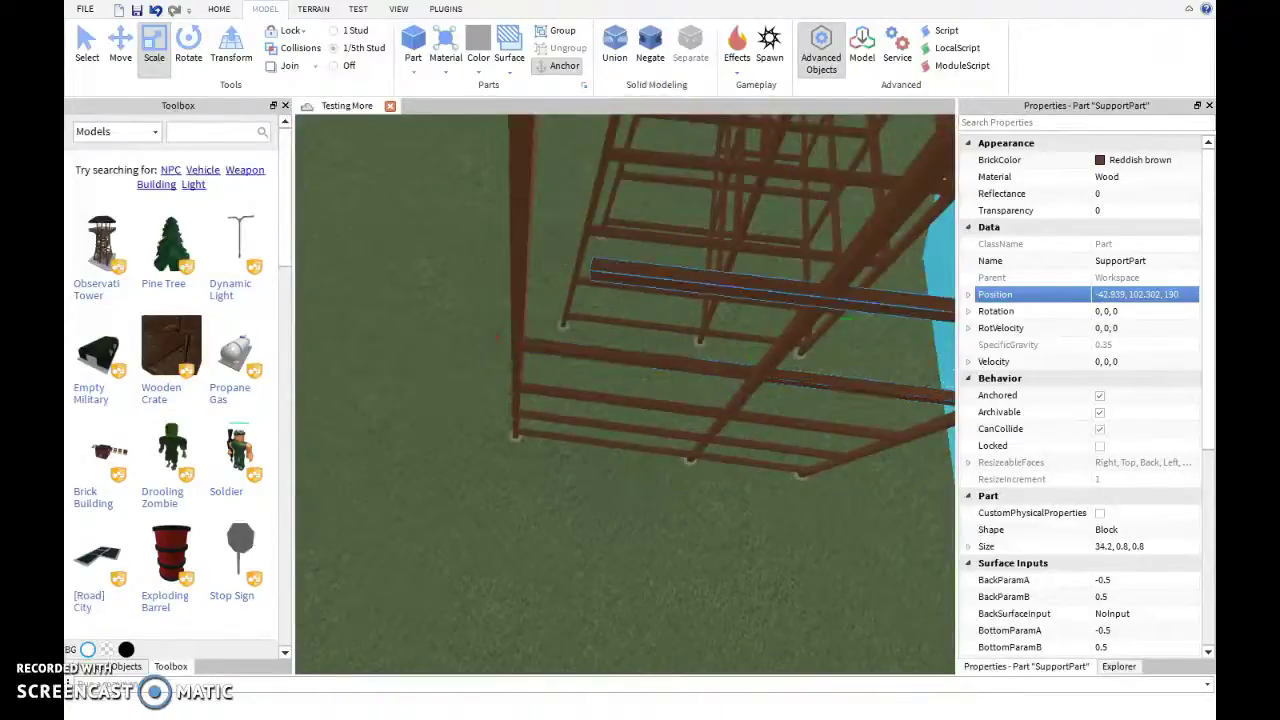
Extend the crossbeams above Y 102.302 in the Z 190 frame outward to meet the angled brace
{"action": "left_click_drag", "start_coordinate": [552, 264], "coordinate": [480, 255]}
{"action": "mouse_move", "coordinate": [620, 400]}
{"action": "right_mouse_down"}
{"action": "mouse_move", "coordinate": [600, 360]}
{"action": "mouse_move", "coordinate": [610, 420]}
{"action": "mouse_move", "coordinate": [630, 400]}
{"action": "right_mouse_up"}
{"action": "left_click_drag", "start_coordinate": [469, 366], "coordinate": [512, 368]}
{"action": "mouse_move", "coordinate": [620, 400]}
{"action": "right_mouse_down"}
{"action": "mouse_move", "coordinate": [600, 360]}
{"action": "mouse_move", "coordinate": [610, 380]}
{"action": "right_mouse_up"}
{"action": "left_click_drag", "start_coordinate": [420, 577], "coordinate": [420, 577]}
{"action": "mouse_move", "coordinate": [620, 400]}
{"action": "right_mouse_down"}
{"action": "mouse_move", "coordinate": [600, 360]}
{"action": "mouse_move", "coordinate": [612, 385]}
{"action": "right_mouse_up"}
{"action": "left_click_drag", "start_coordinate": [663, 271], "coordinate": [566, 251]}
{"action": "mouse_move", "coordinate": [620, 400]}
{"action": "right_mouse_down"}
{"action": "mouse_move", "coordinate": [600, 360]}
{"action": "mouse_move", "coordinate": [620, 420]}
{"action": "mouse_move", "coordinate": [640, 400]}
{"action": "mouse_move", "coordinate": [600, 390]}
{"action": "right_mouse_up"}
Undo the stray displacement of the 20-stud crossbeam and fit the crossbeam at Y 152.302 to 21 studs, reaching the angled brace
{"action": "key", "text": "ctrl+z"}
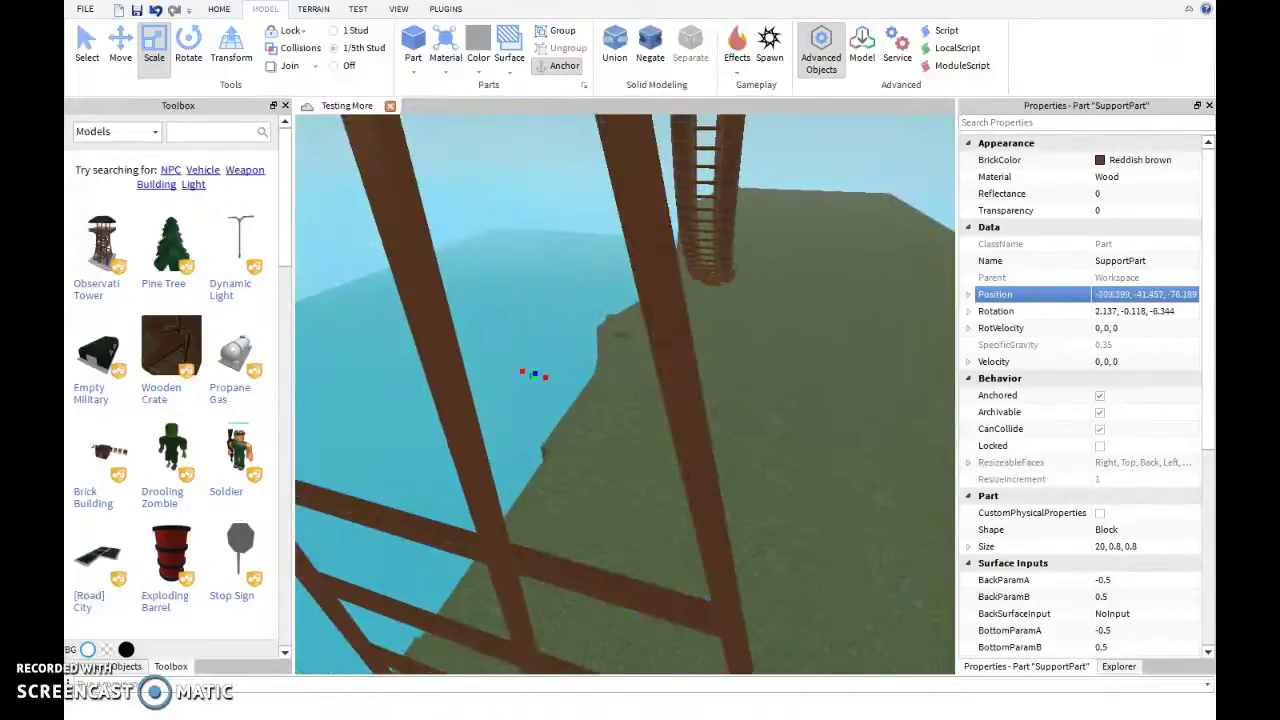
{"action": "key", "text": "ctrl+z"}
{"action": "left_click_drag", "start_coordinate": [625, 377], "coordinate": [722, 416]}
{"action": "right_click_drag", "start_coordinate": [720, 416], "coordinate": [790, 342]}
{"action": "left_click_drag", "start_coordinate": [820, 375], "coordinate": [820, 377]}
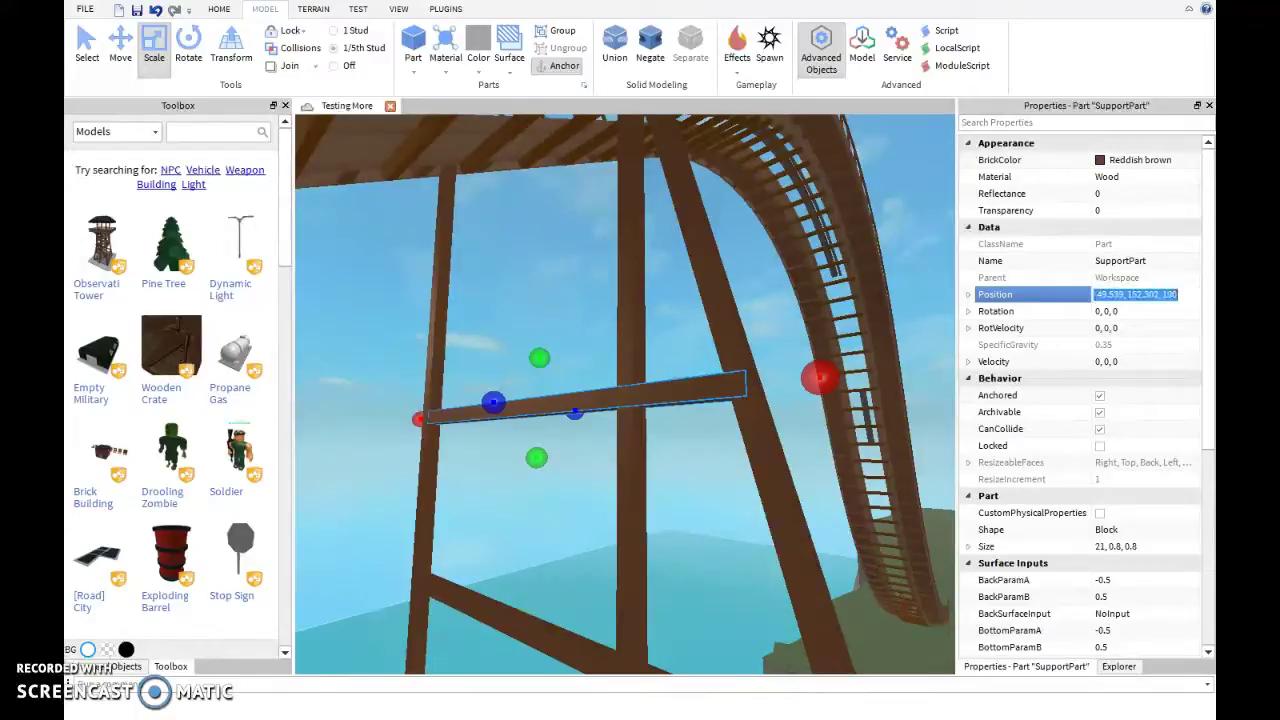
{"action": "right_click_drag", "start_coordinate": [820, 376], "coordinate": [770, 380]}
{"action": "left_click_drag", "start_coordinate": [785, 292], "coordinate": [706, 303]}
Extend the lowest lengthwise beam at X -60.439, Y 72.302 toward the Z 190 frame, to about 158.2 studs
{"action": "left_click", "coordinate": [463, 318]}
{"action": "right_click_drag", "start_coordinate": [463, 318], "coordinate": [540, 335]}
{"action": "left_click", "coordinate": [480, 330]}
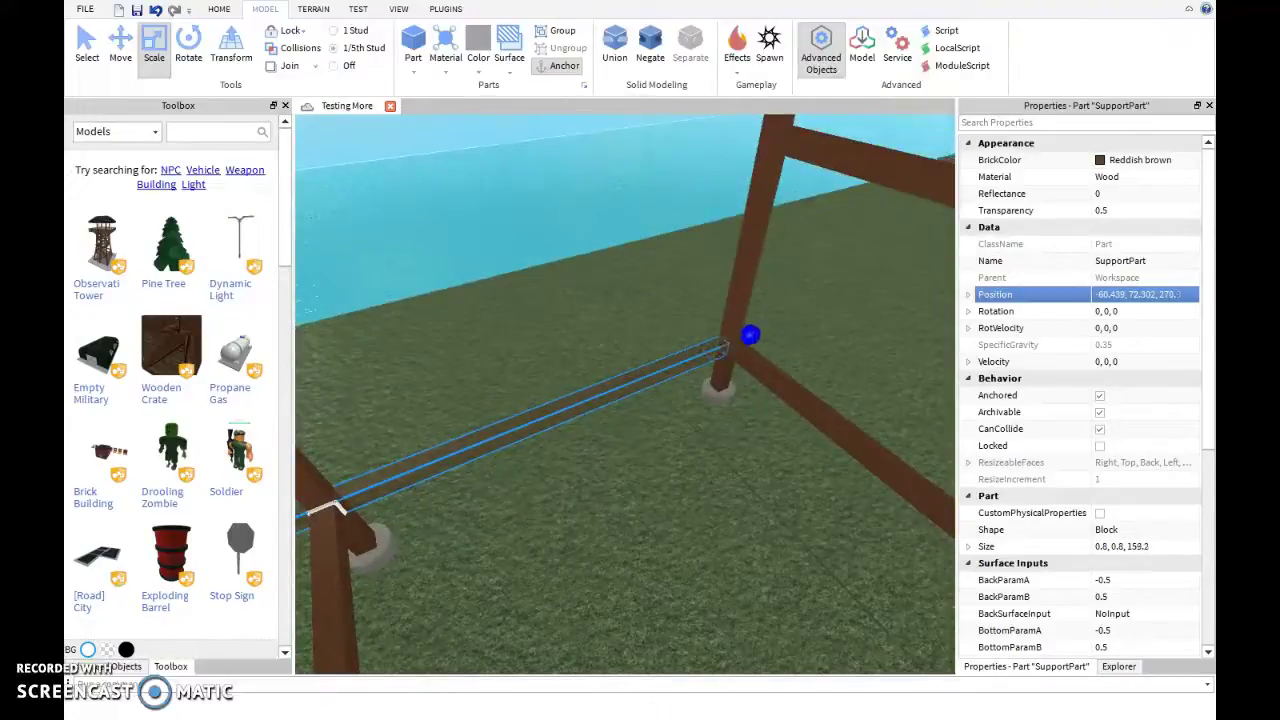